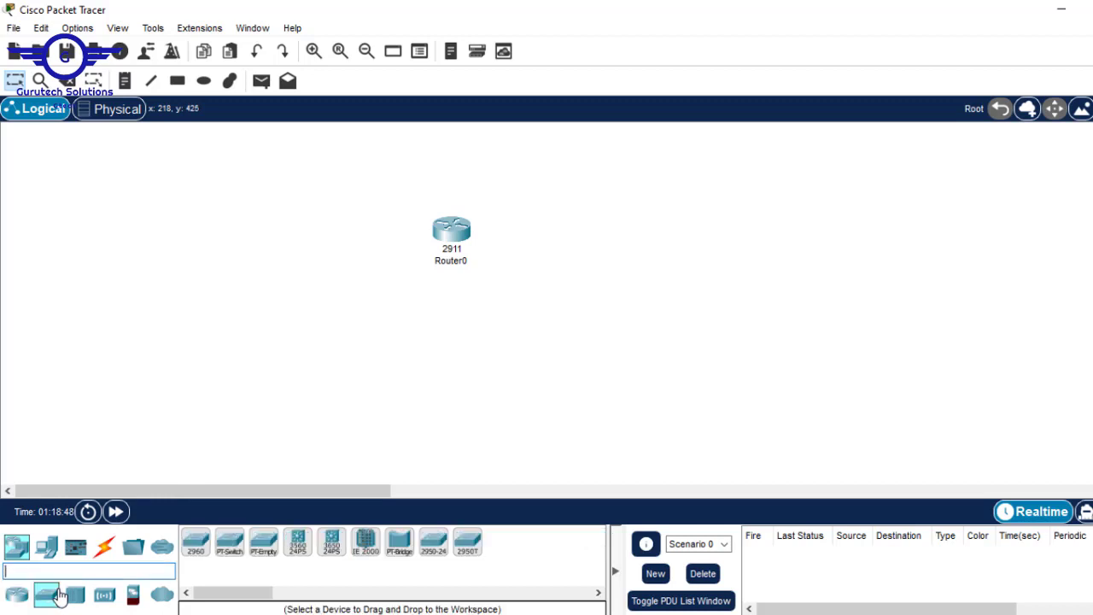
Place three 2960 switches around Router0 and reposition Router0 and Switch0
drag(198, 547, 310, 271)
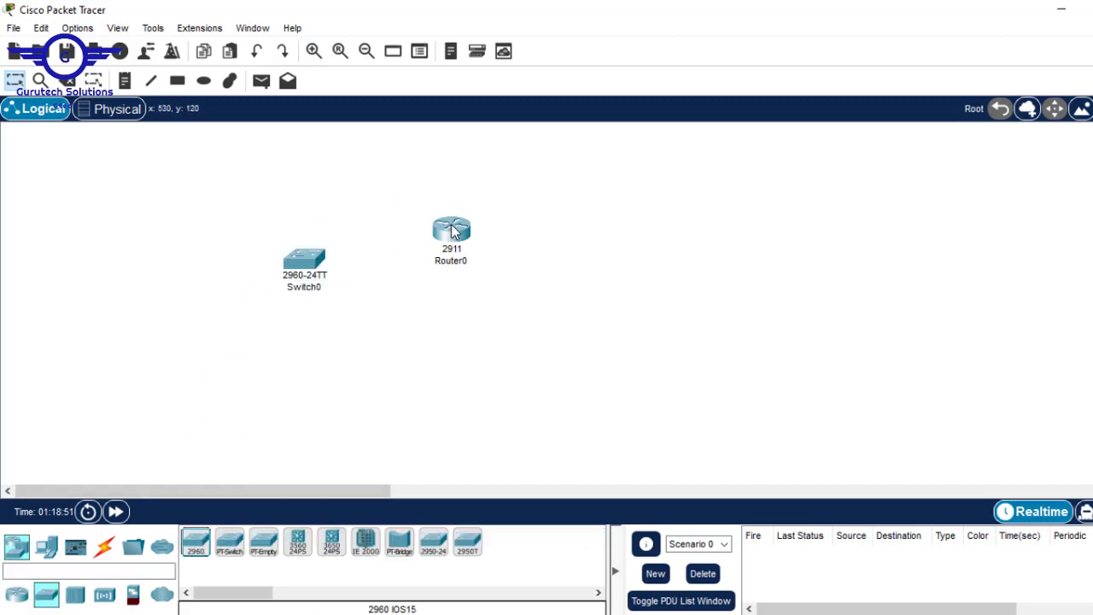
drag(452, 226, 527, 200)
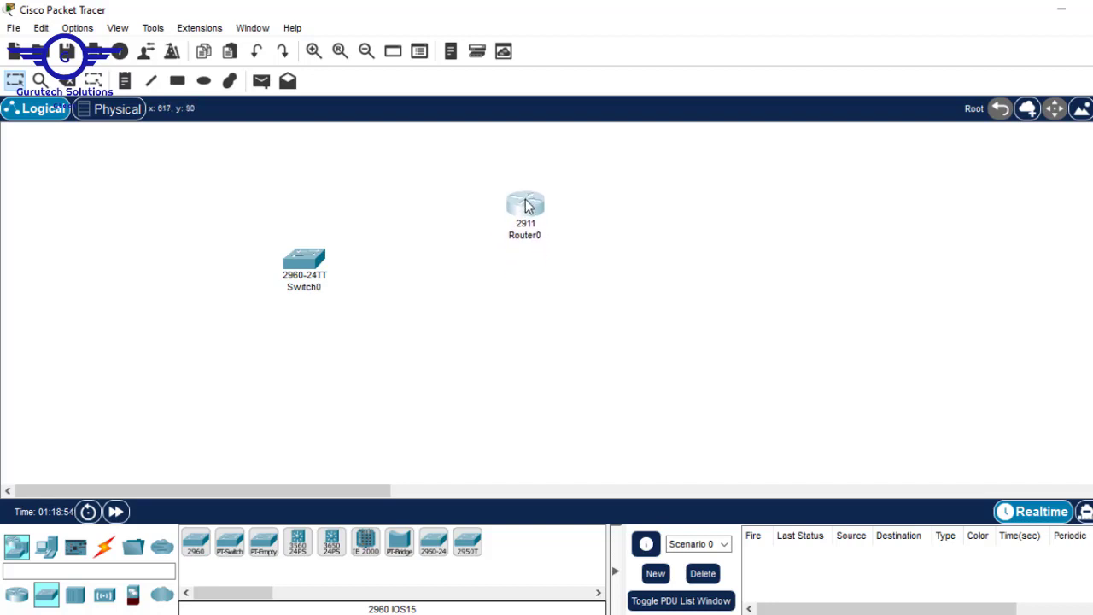
drag(310, 270, 331, 259)
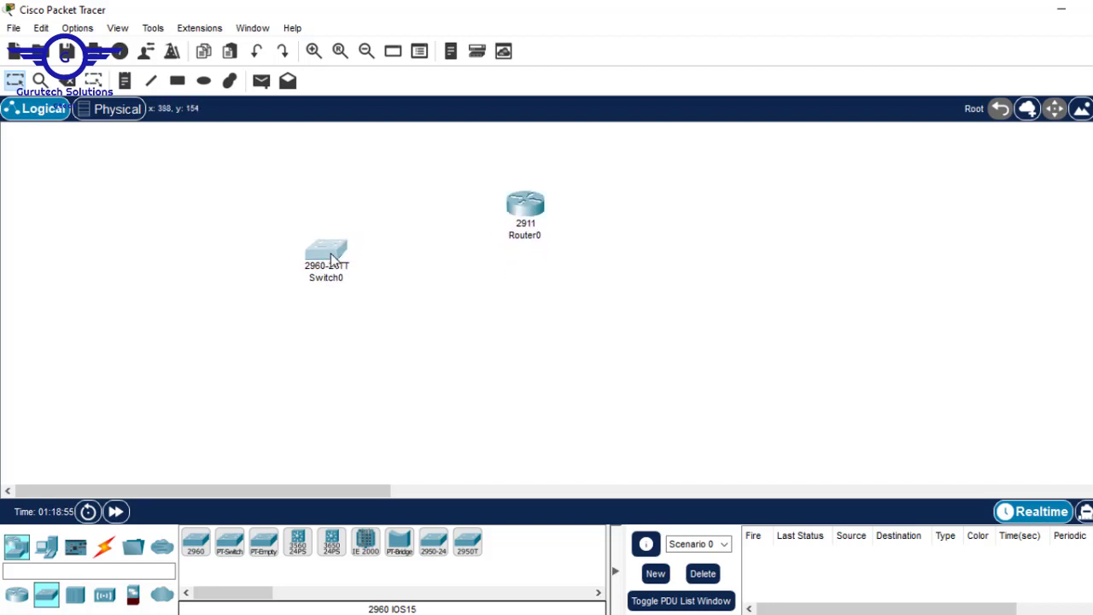
drag(197, 556, 521, 347)
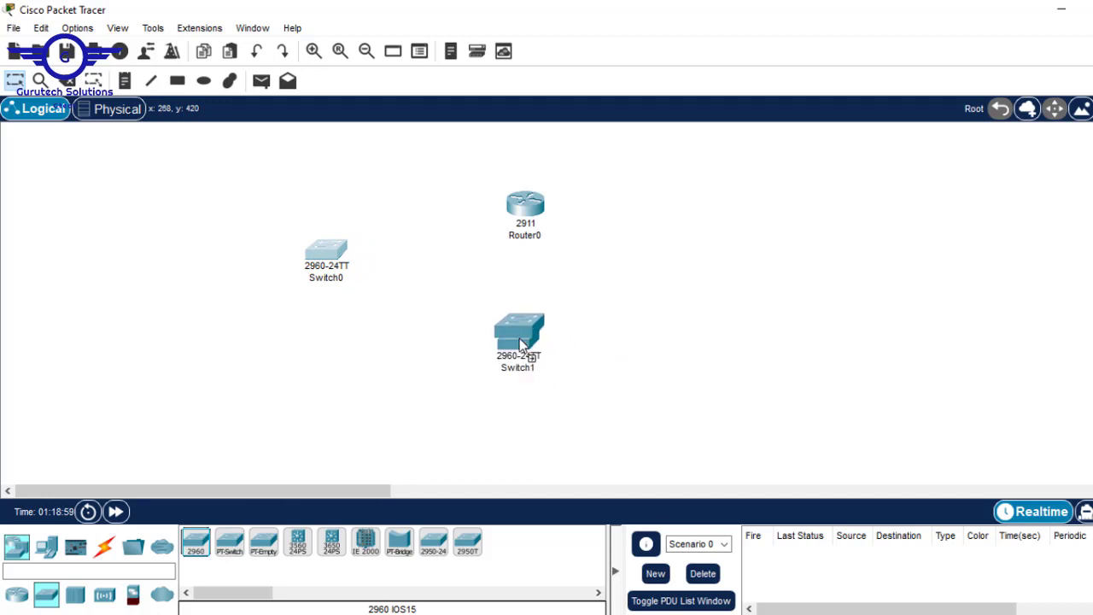
drag(195, 551, 755, 237)
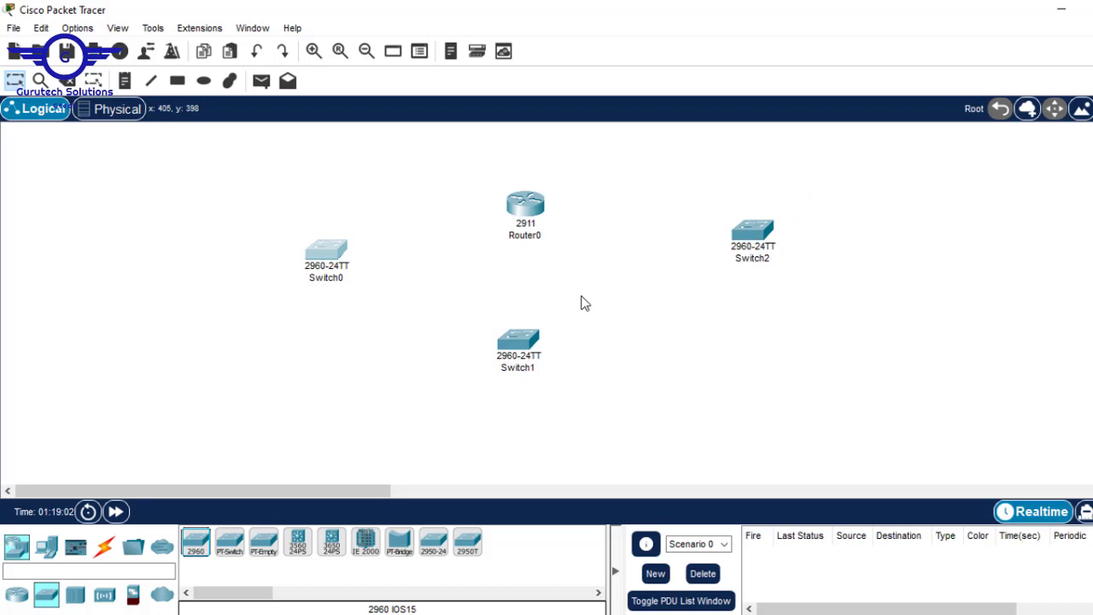
Cable Router0 to Switch0, Switch1 and Switch2 with automatic-type connections
click(106, 548)
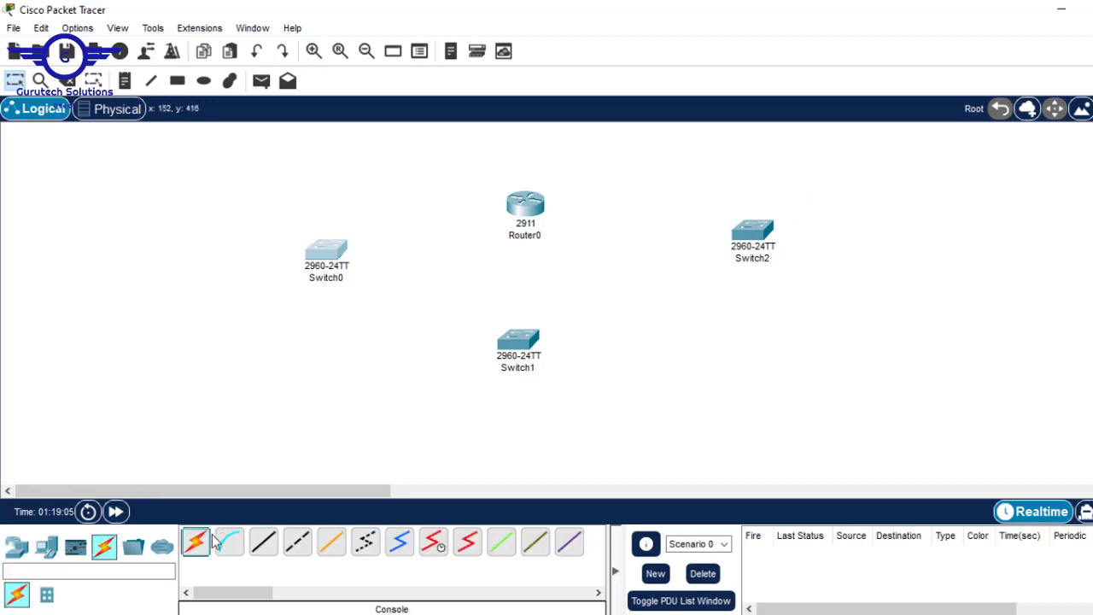
click(196, 541)
click(525, 204)
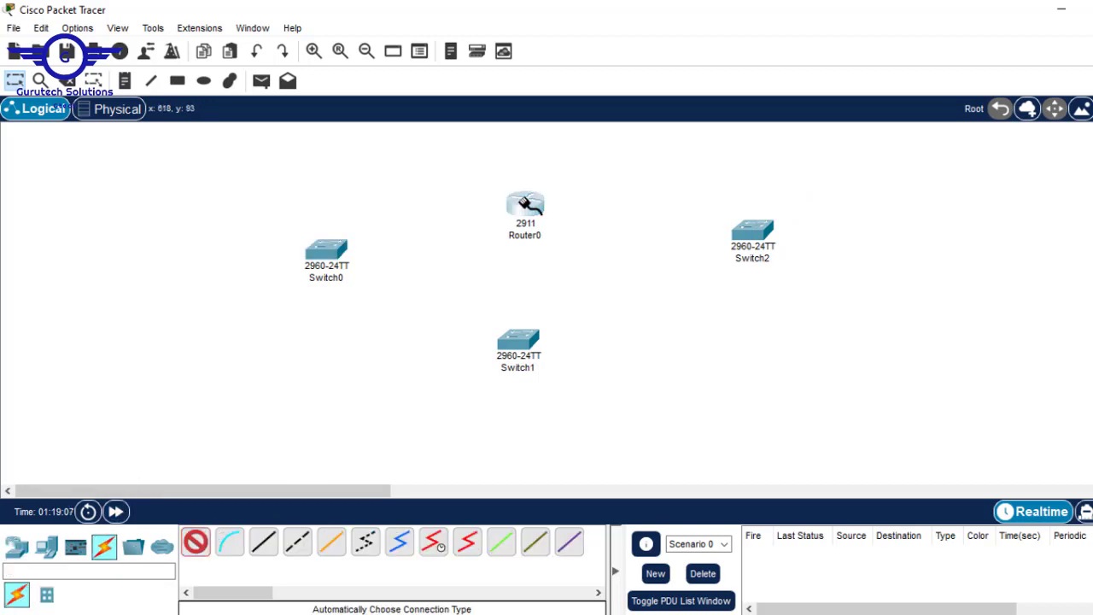
click(331, 250)
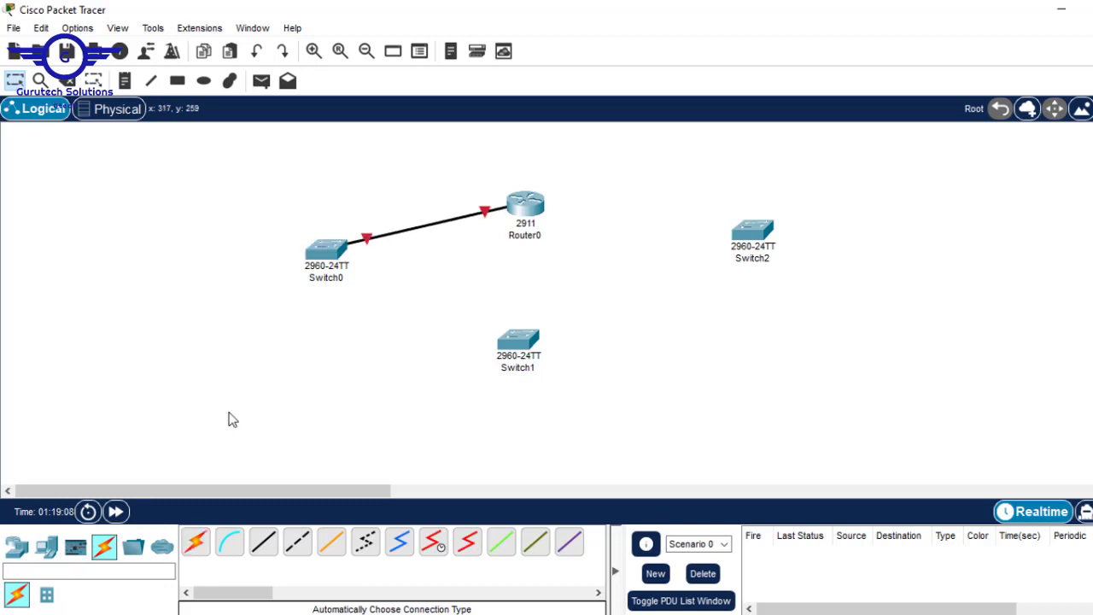
click(198, 546)
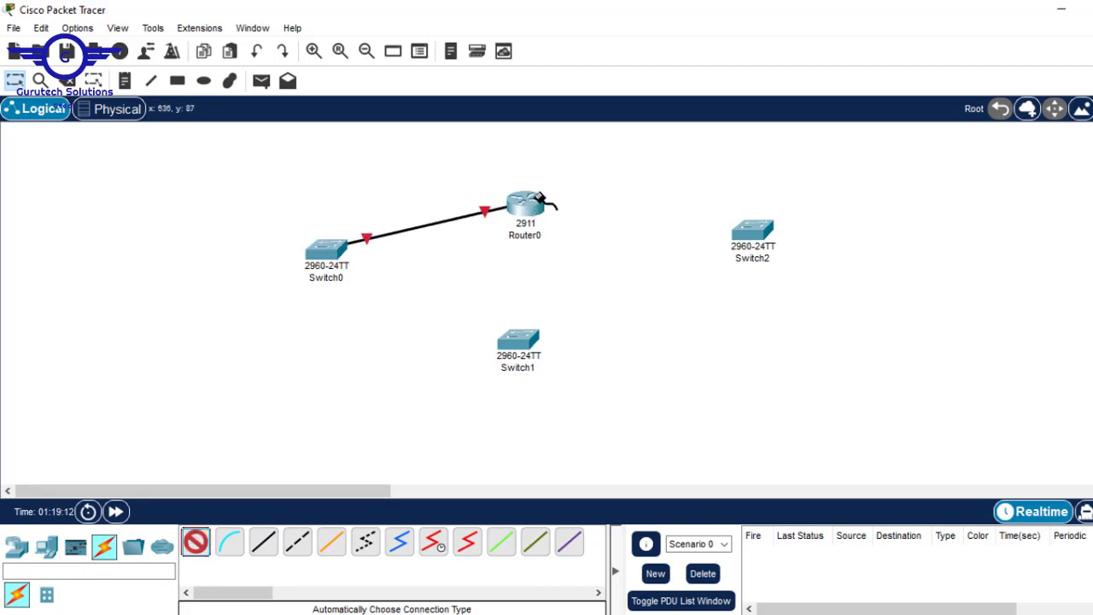
click(535, 200)
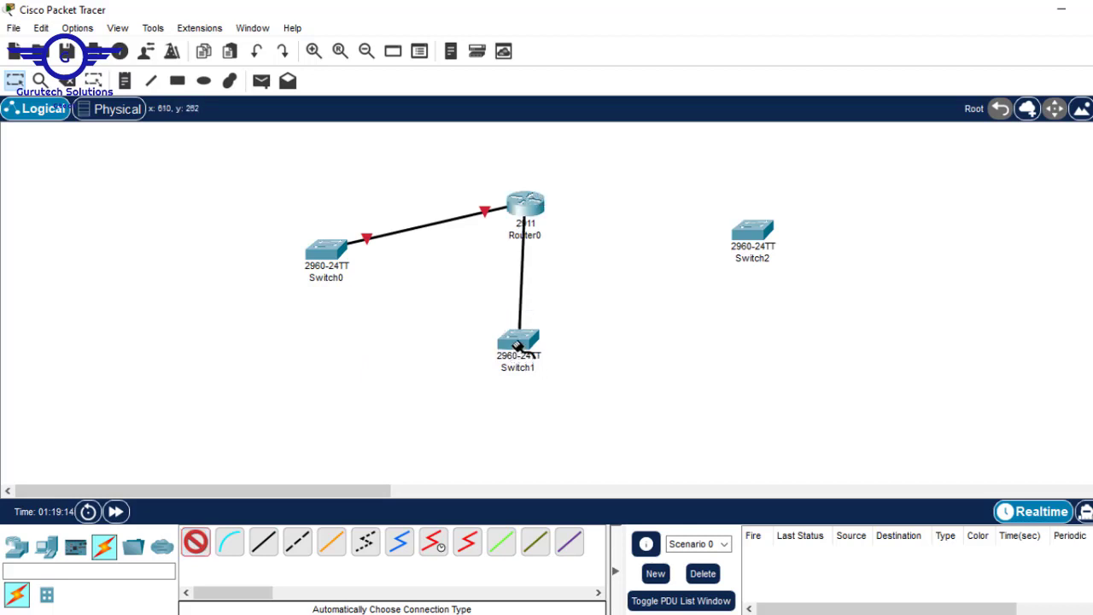
click(519, 350)
click(195, 543)
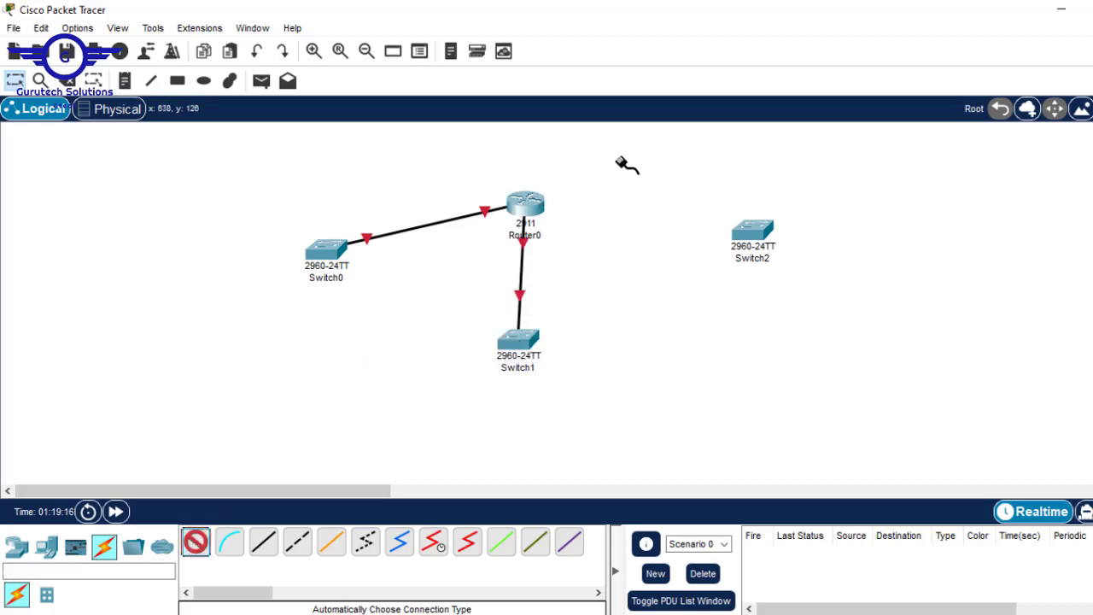
click(531, 205)
click(730, 256)
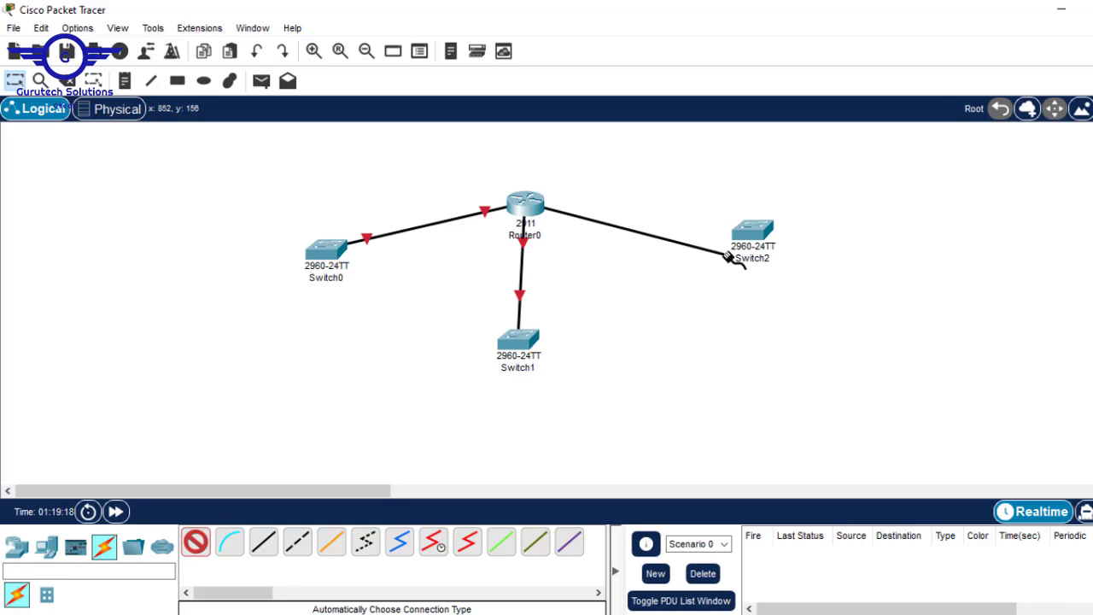
click(759, 229)
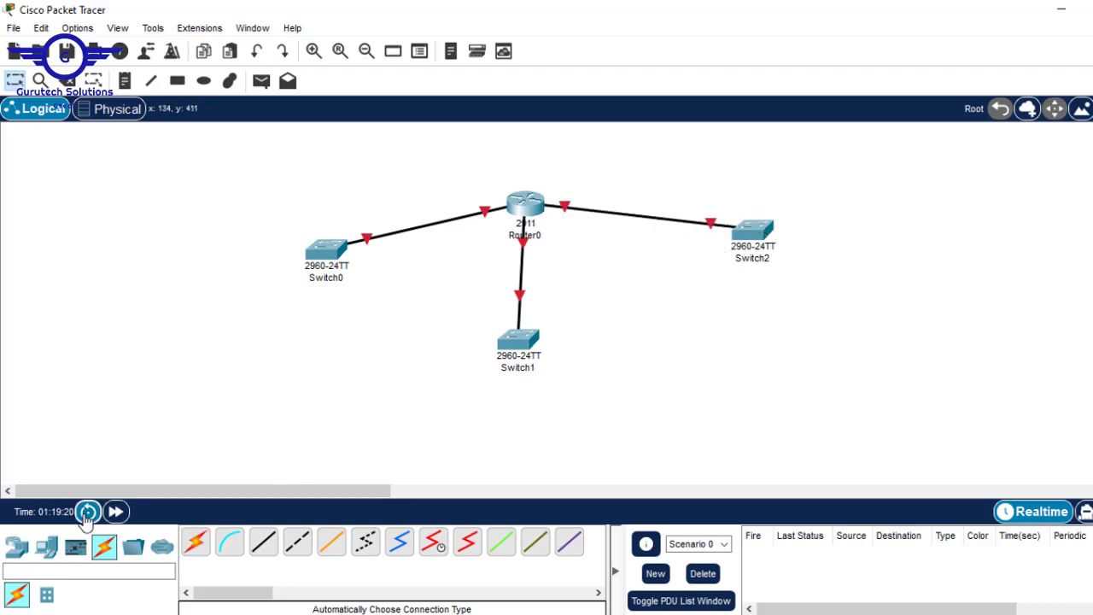
Place PC0 and PC1 beside Switch0 and PC2 below Switch1
click(46, 547)
click(194, 543)
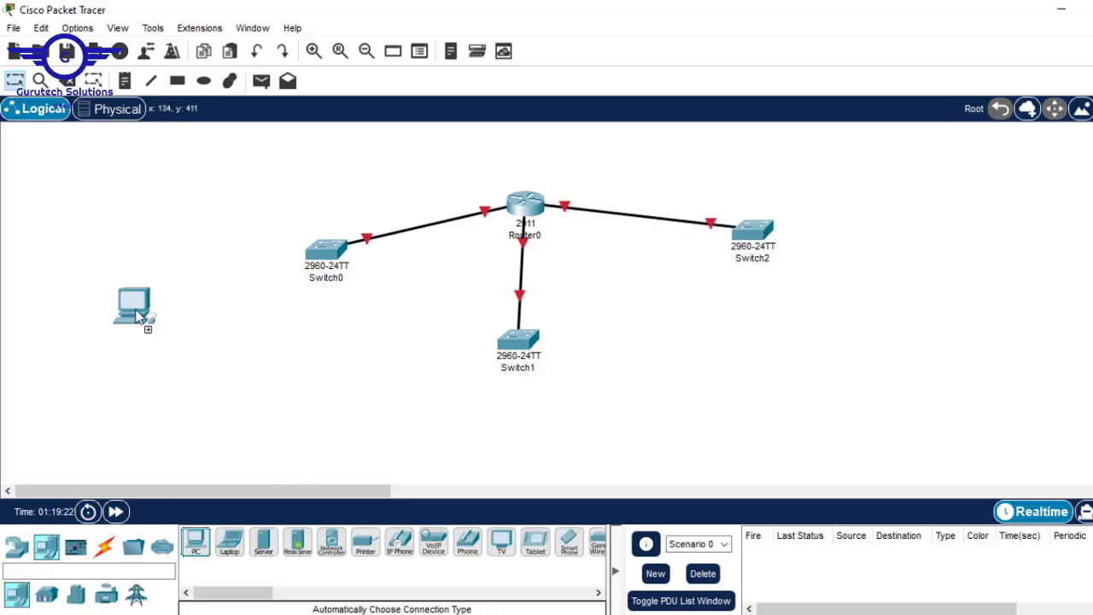
click(124, 297)
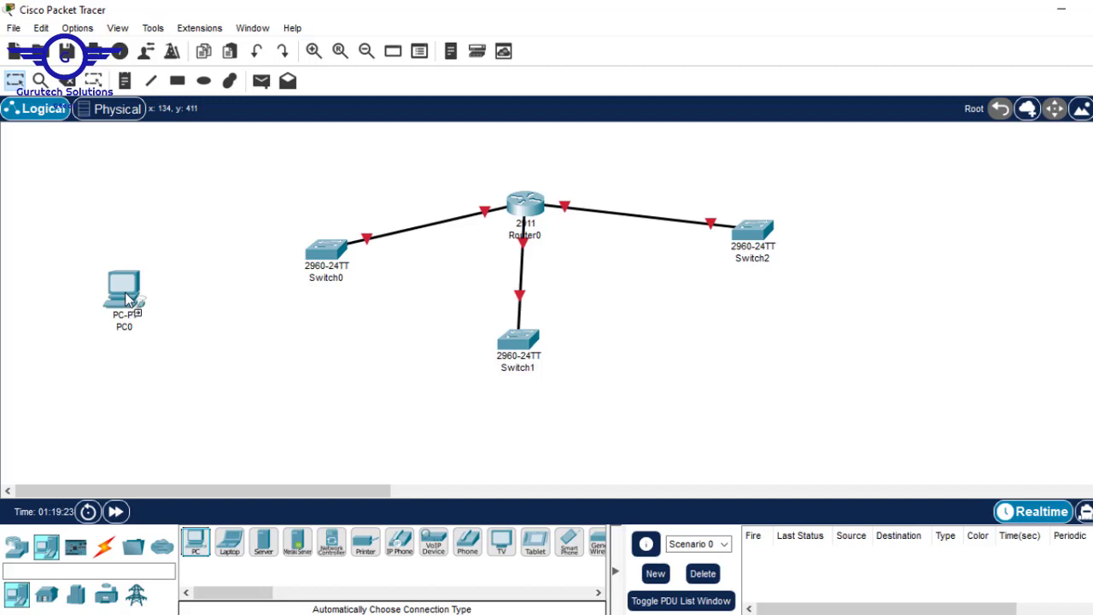
click(196, 550)
click(148, 379)
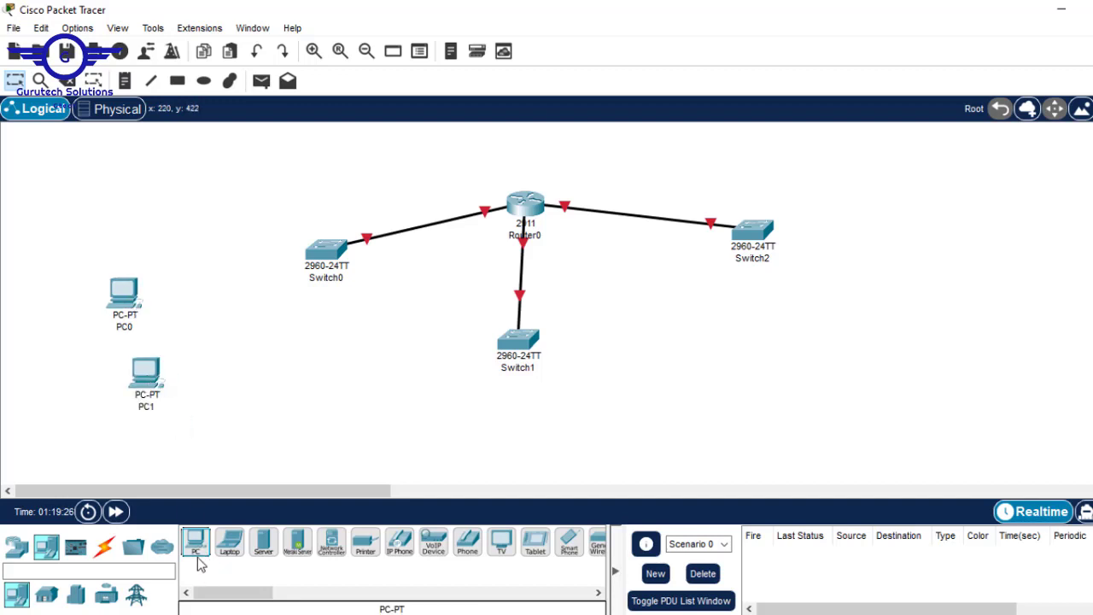
click(196, 546)
click(424, 435)
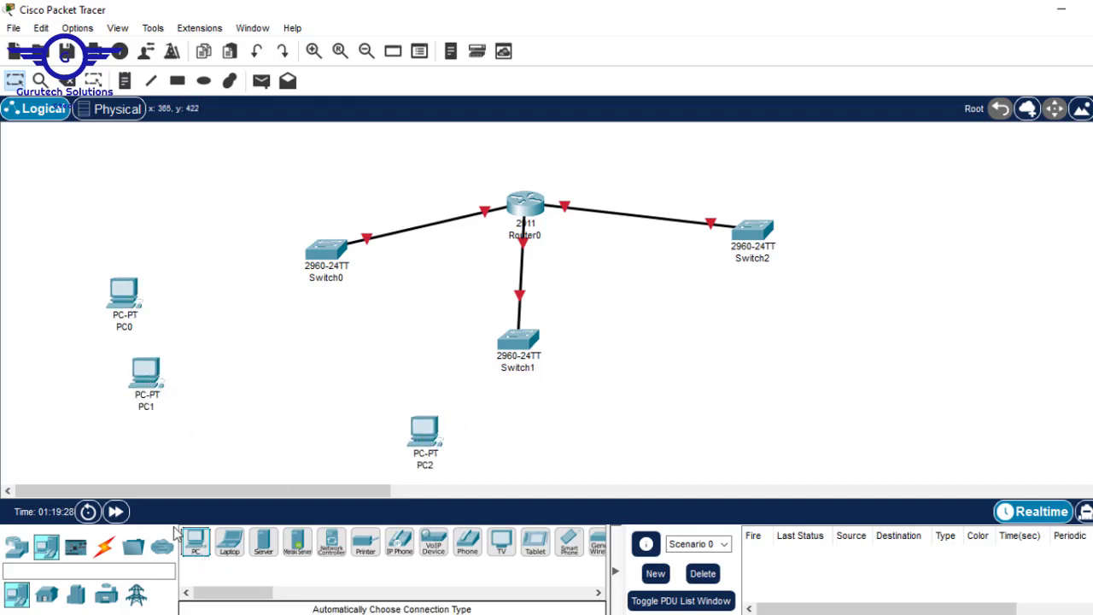
Place PC3 beside Switch1, and PC4 and PC5 beside Switch2
click(195, 547)
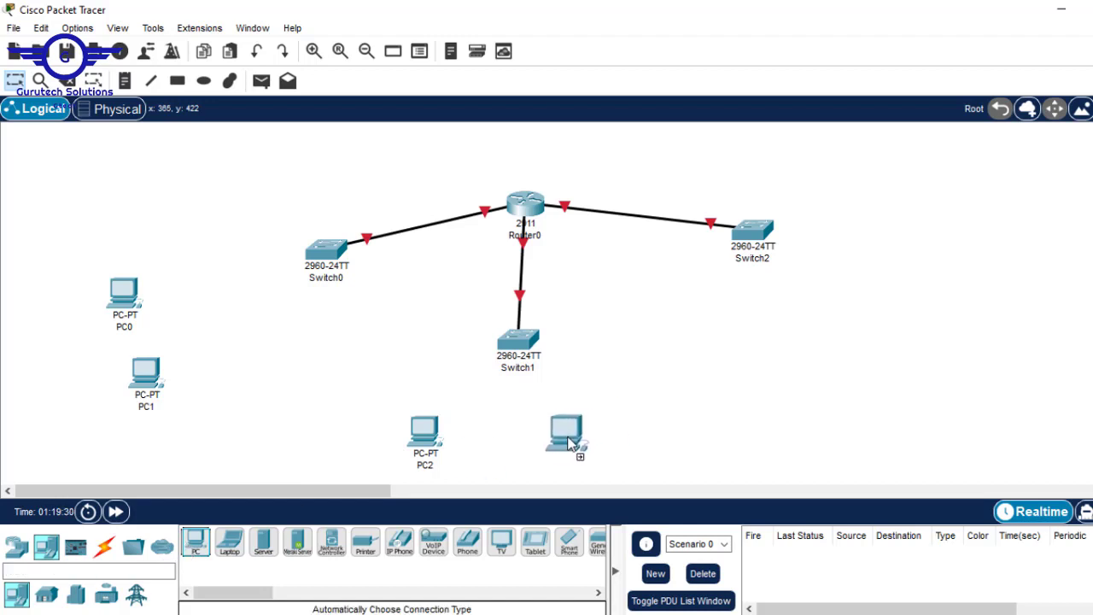
click(566, 437)
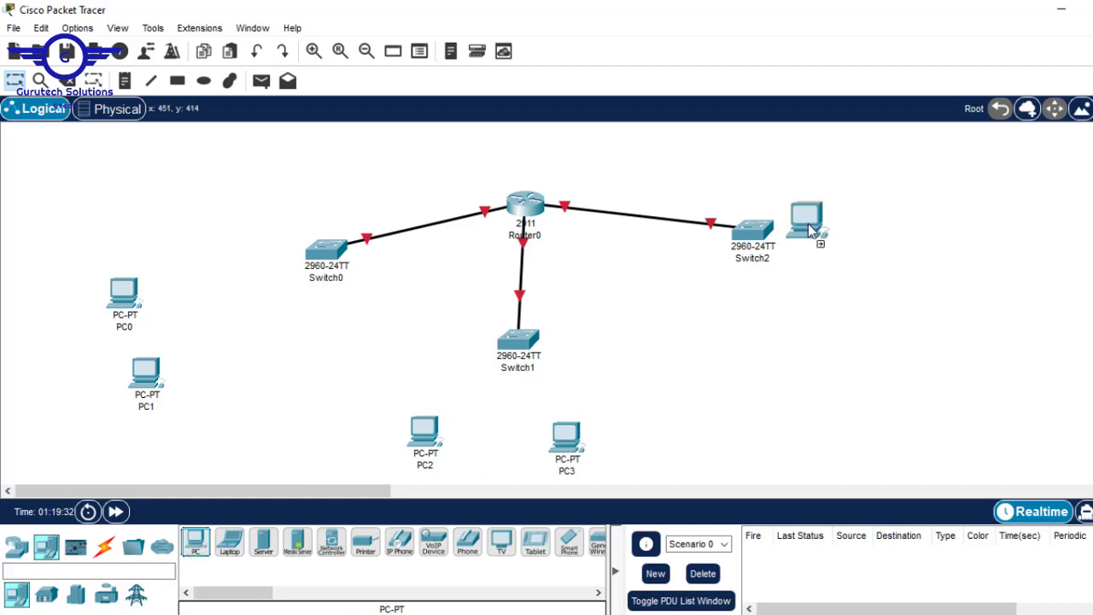
click(898, 222)
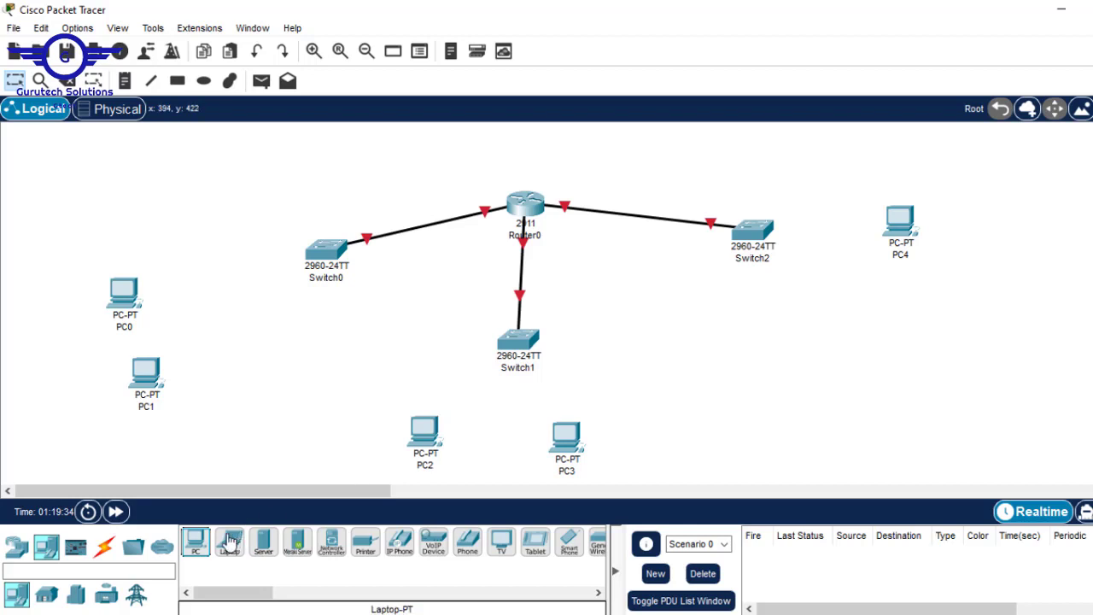
click(195, 543)
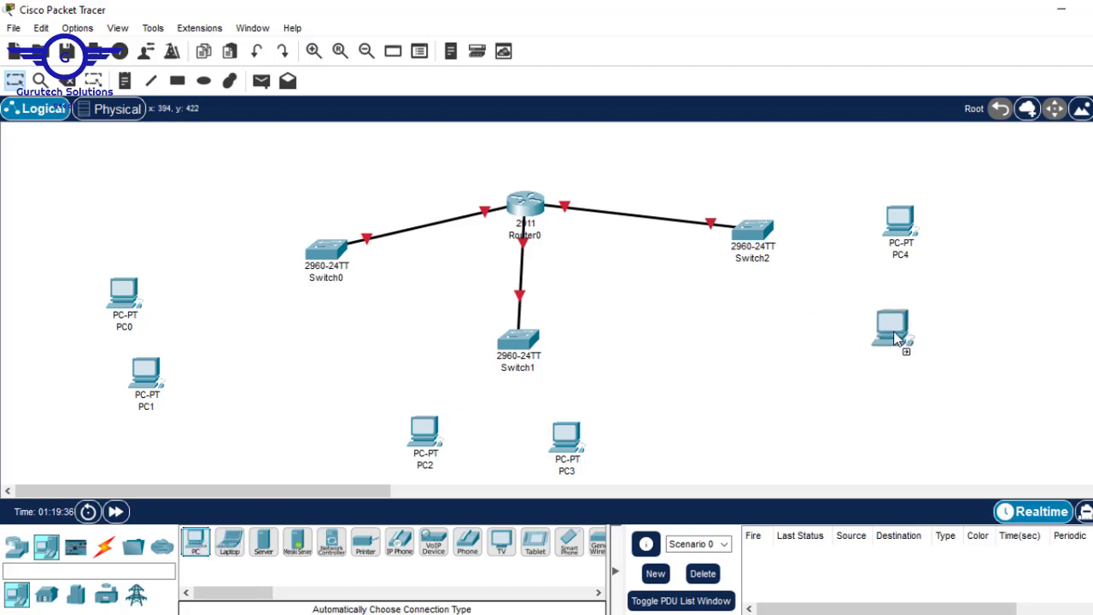
click(894, 337)
click(103, 546)
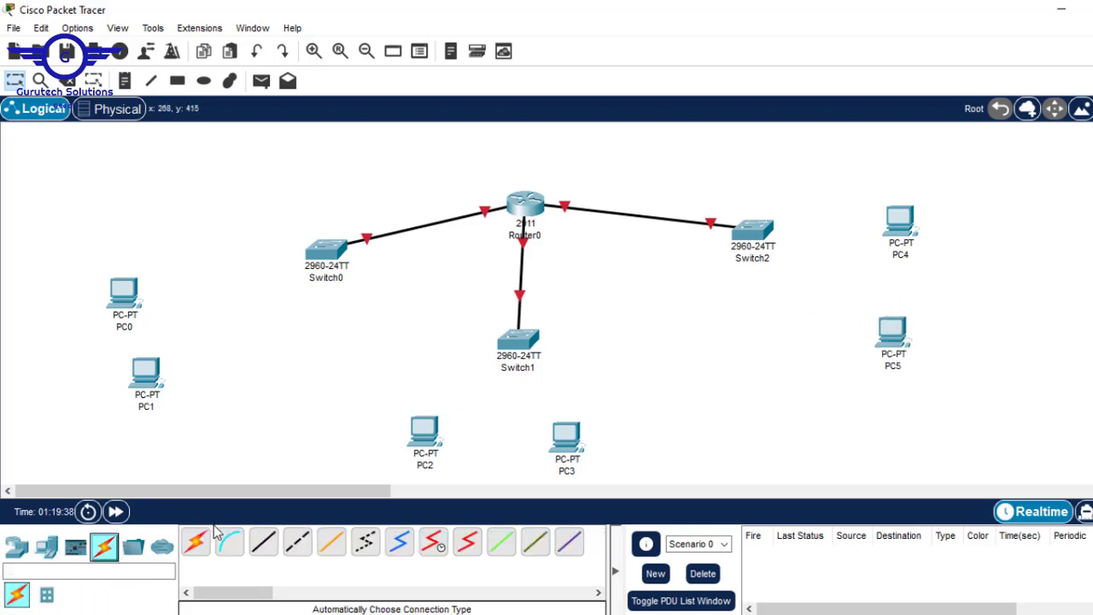
Cable Switch0 to PC0 and PC1 using automatic connection type
click(196, 543)
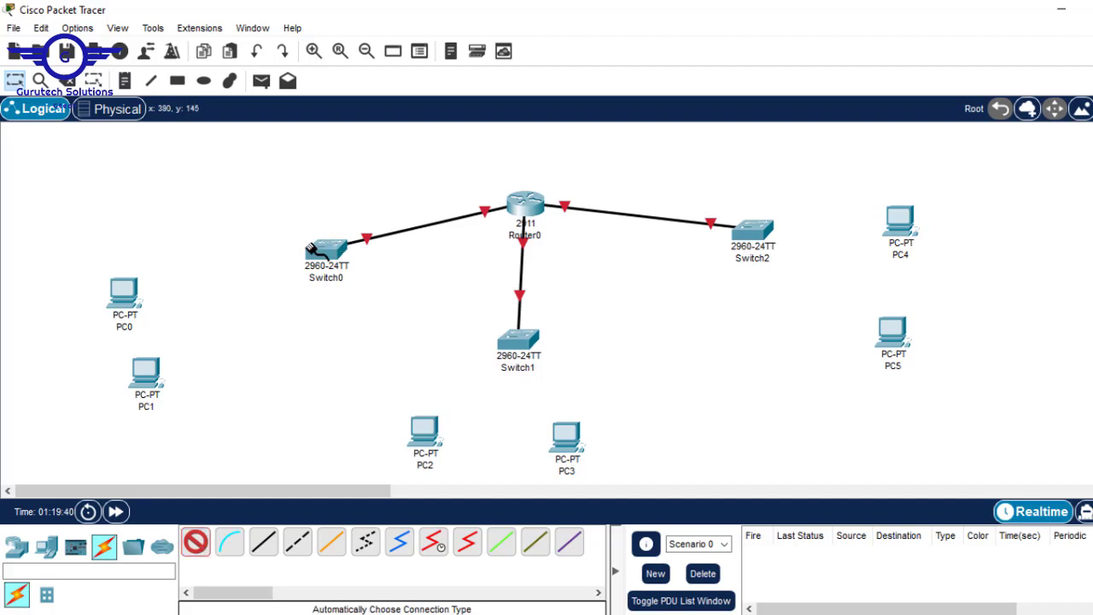
click(311, 249)
click(122, 293)
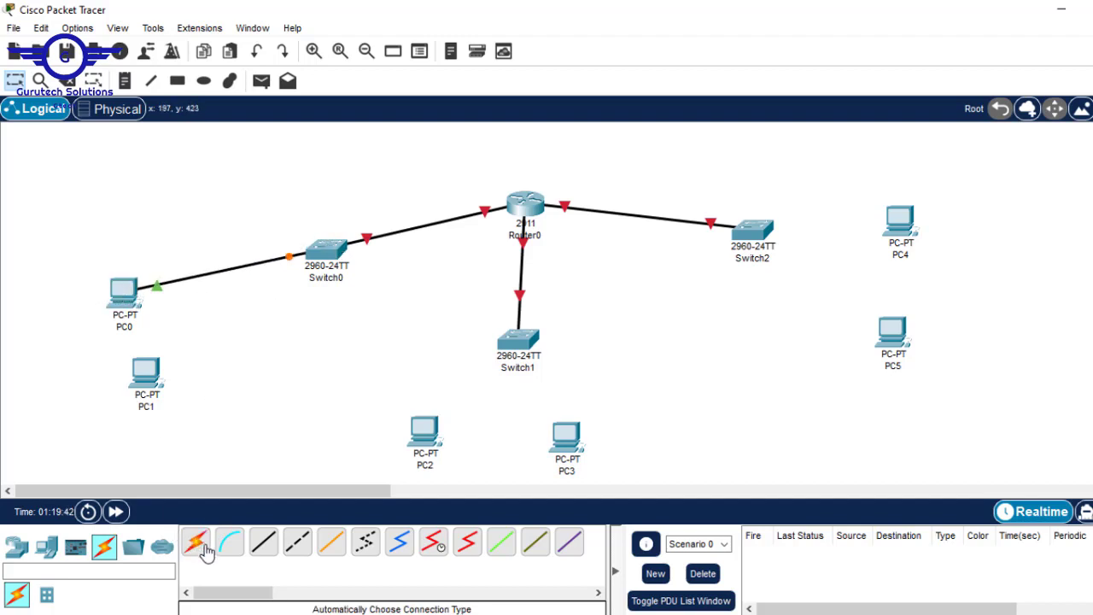
click(202, 547)
click(325, 256)
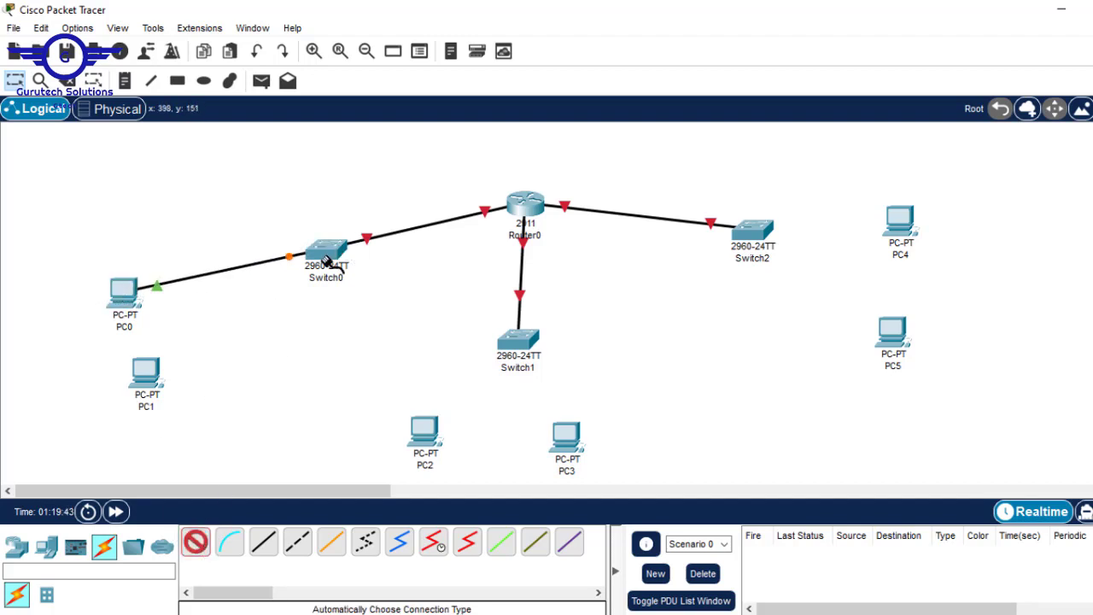
click(145, 371)
Cable Switch1 to PC2 and PC3
click(199, 546)
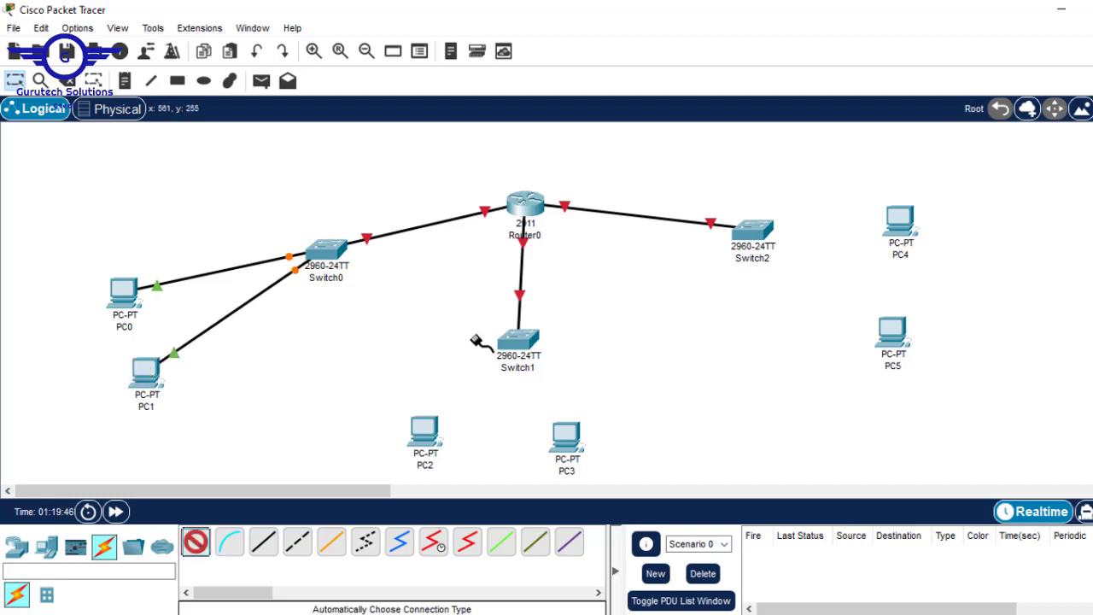
click(512, 346)
click(424, 431)
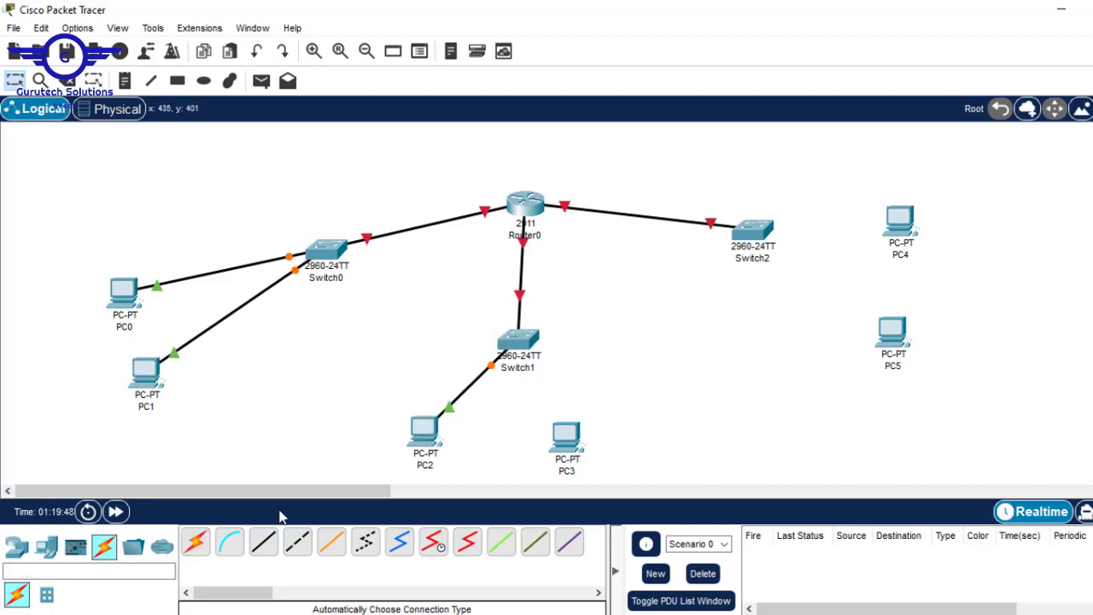
click(196, 546)
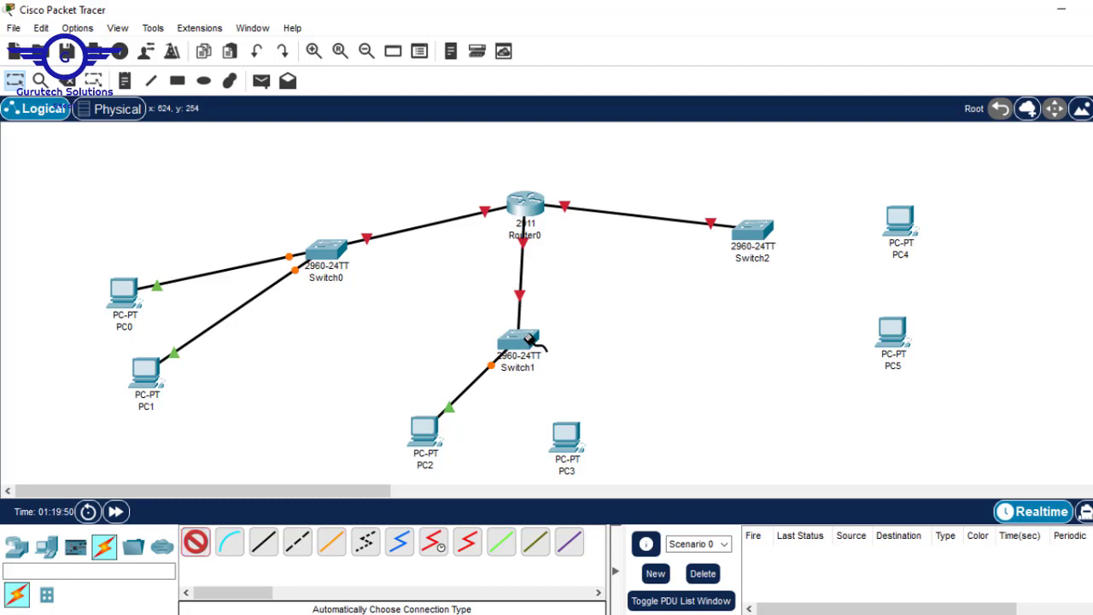
click(528, 339)
click(566, 437)
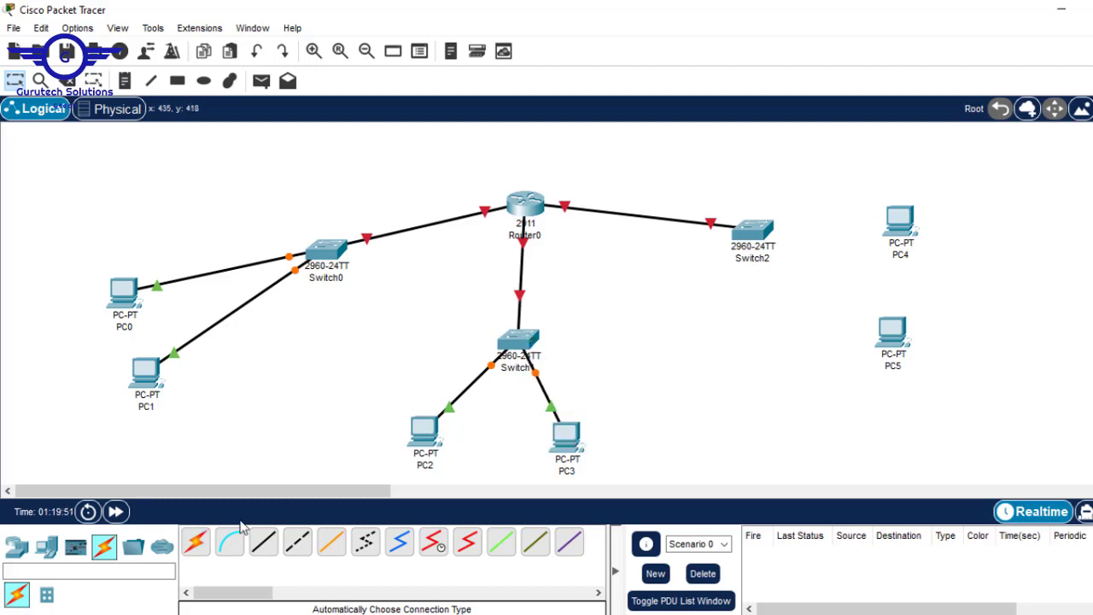
Cable Switch2 to PC4 and PC5, then raise Router0 above the switches
click(195, 545)
click(768, 230)
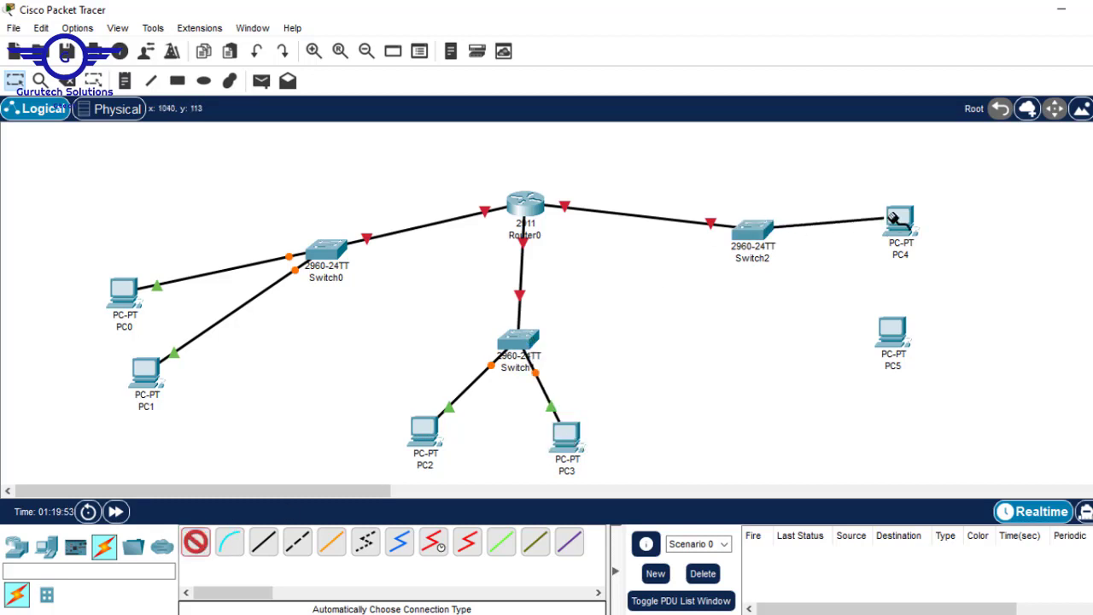
click(898, 217)
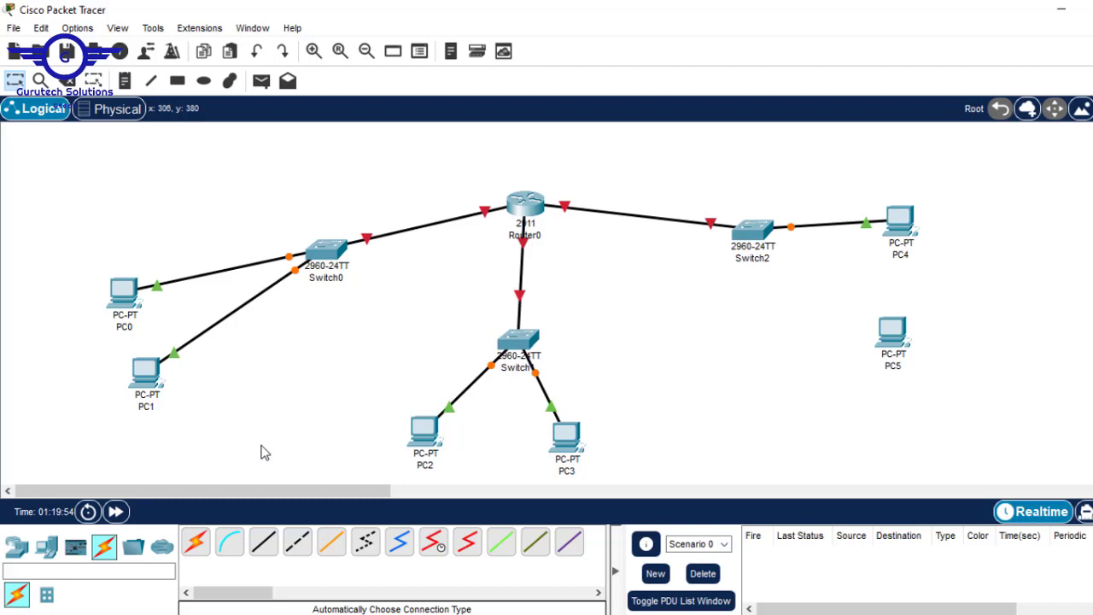
click(196, 543)
click(748, 230)
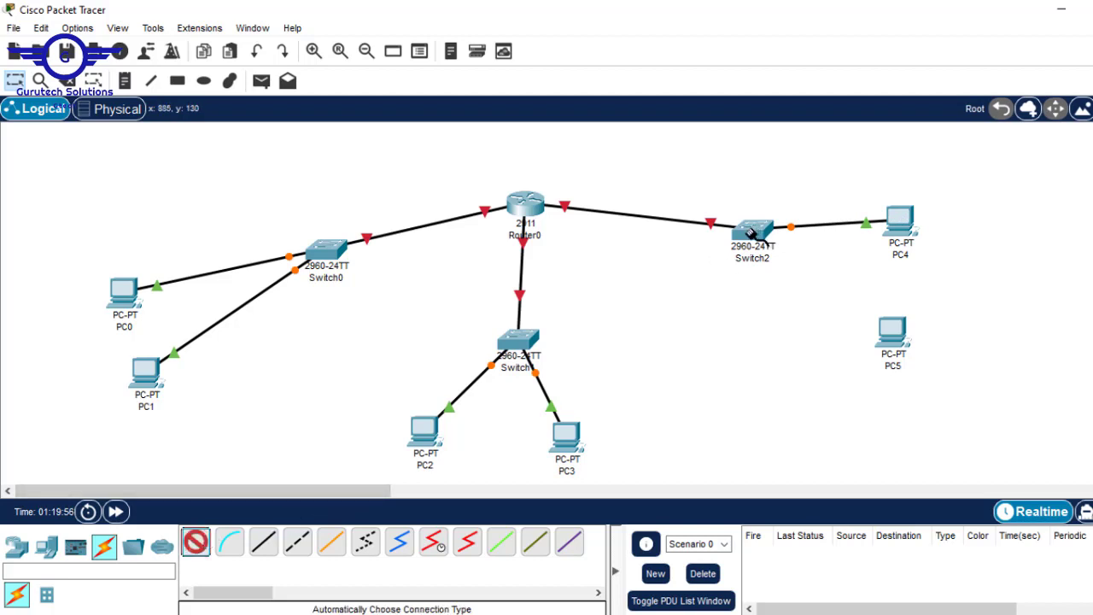
click(902, 338)
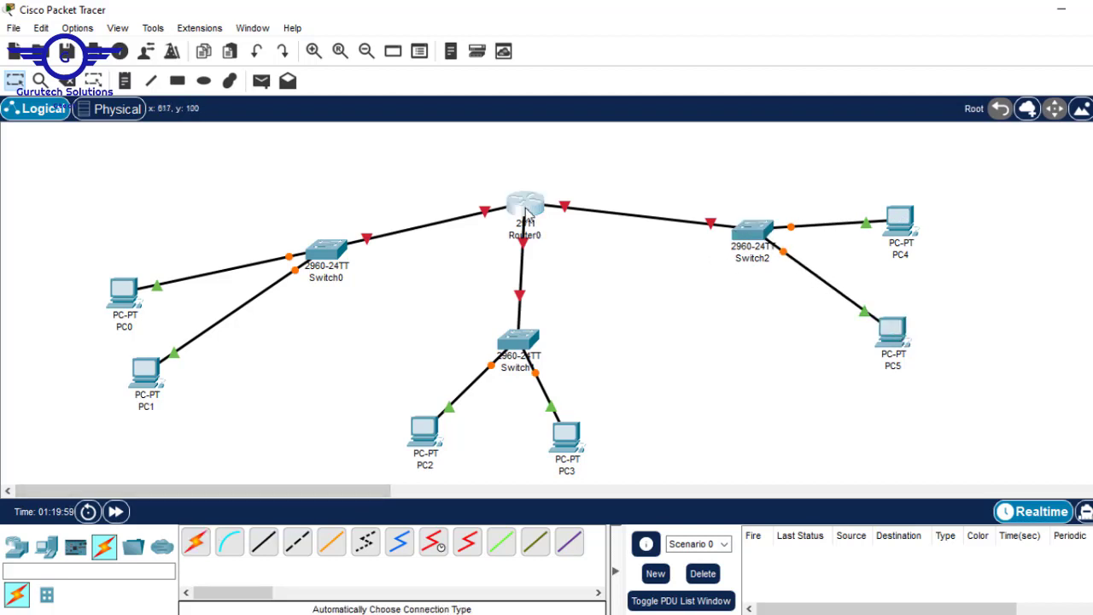
drag(528, 213, 521, 169)
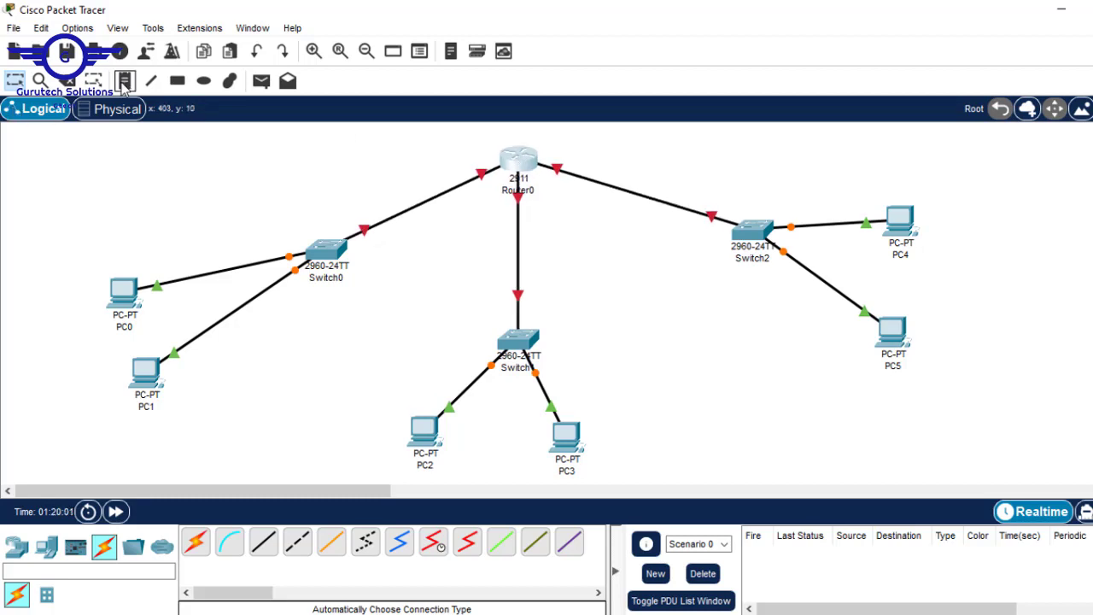
Draw a cyan filled rectangle enclosing Switch0, PC0 and PC1
click(177, 80)
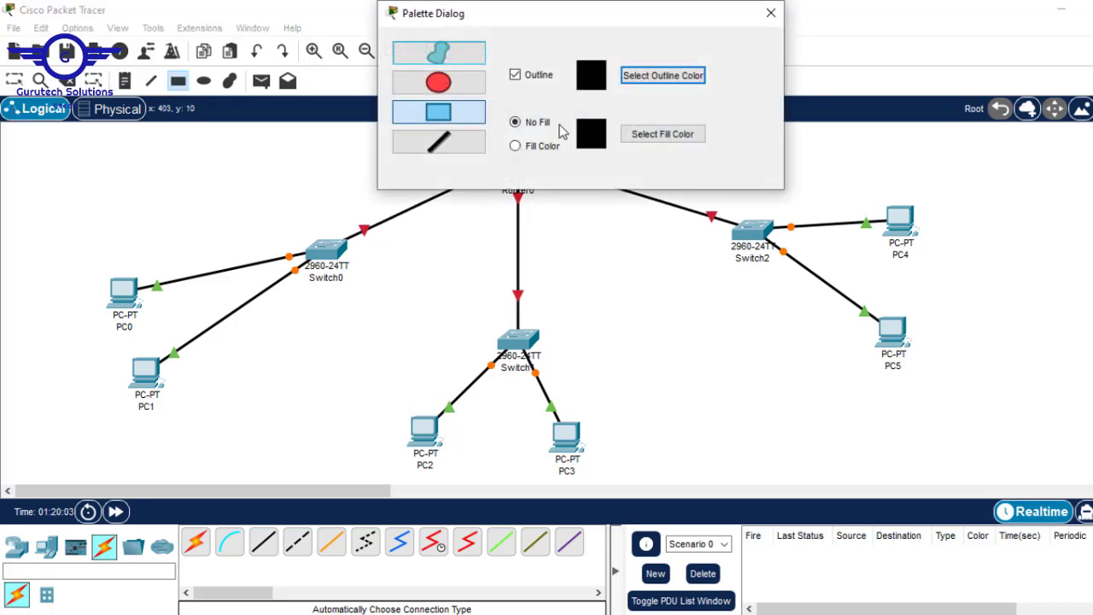
click(529, 152)
click(636, 134)
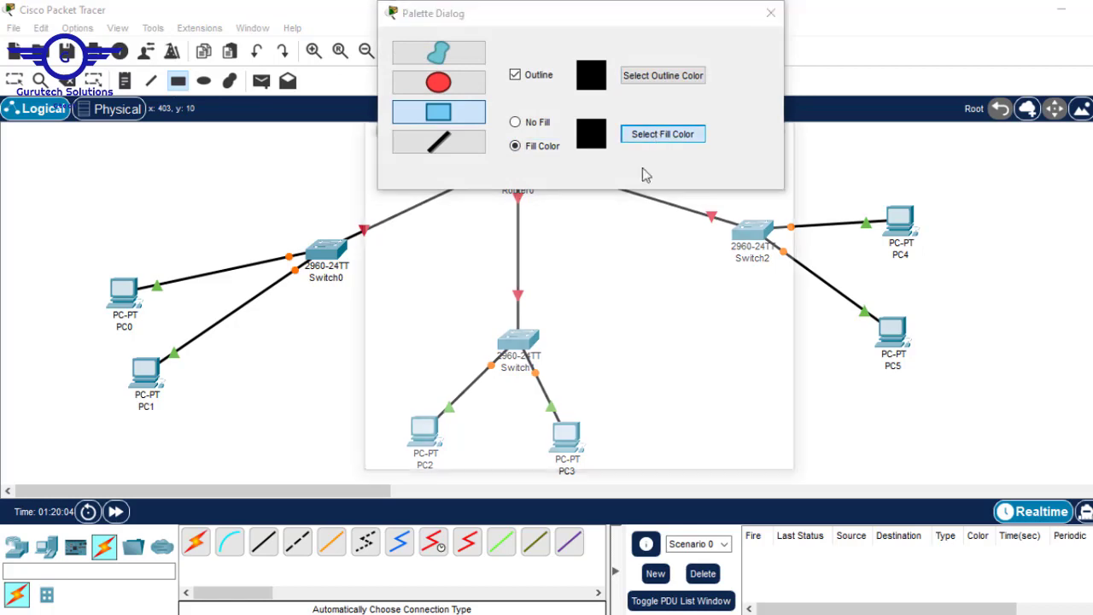
click(524, 280)
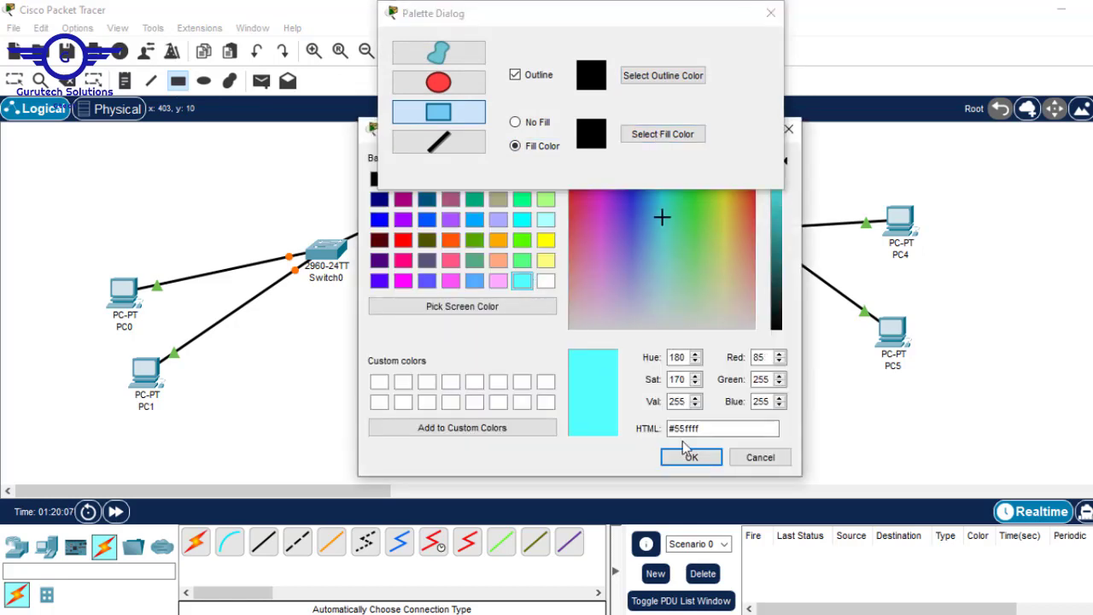
click(692, 457)
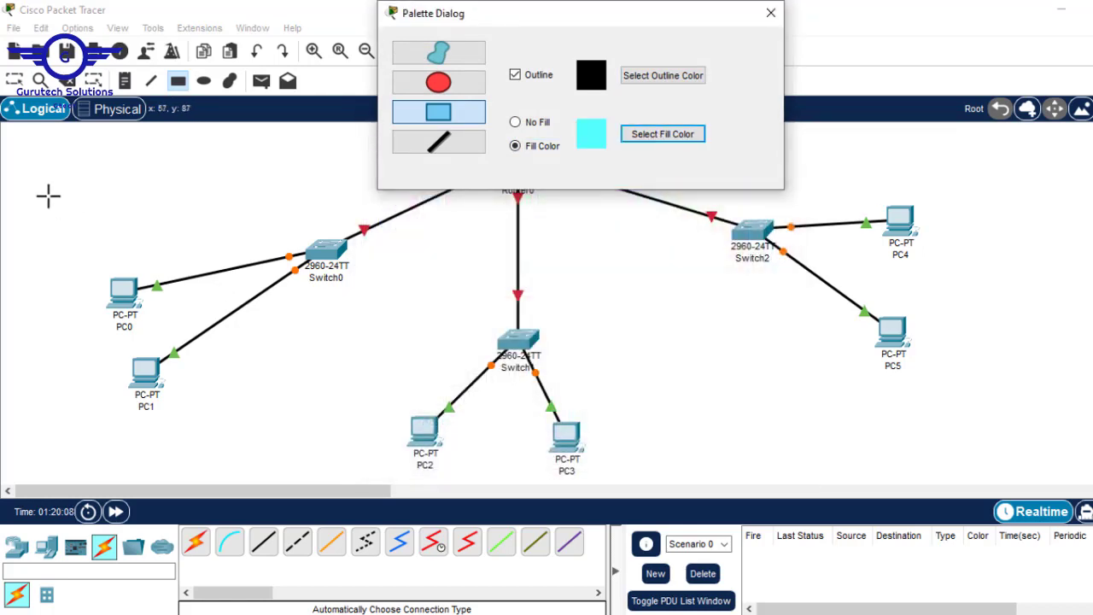
drag(48, 196, 324, 382)
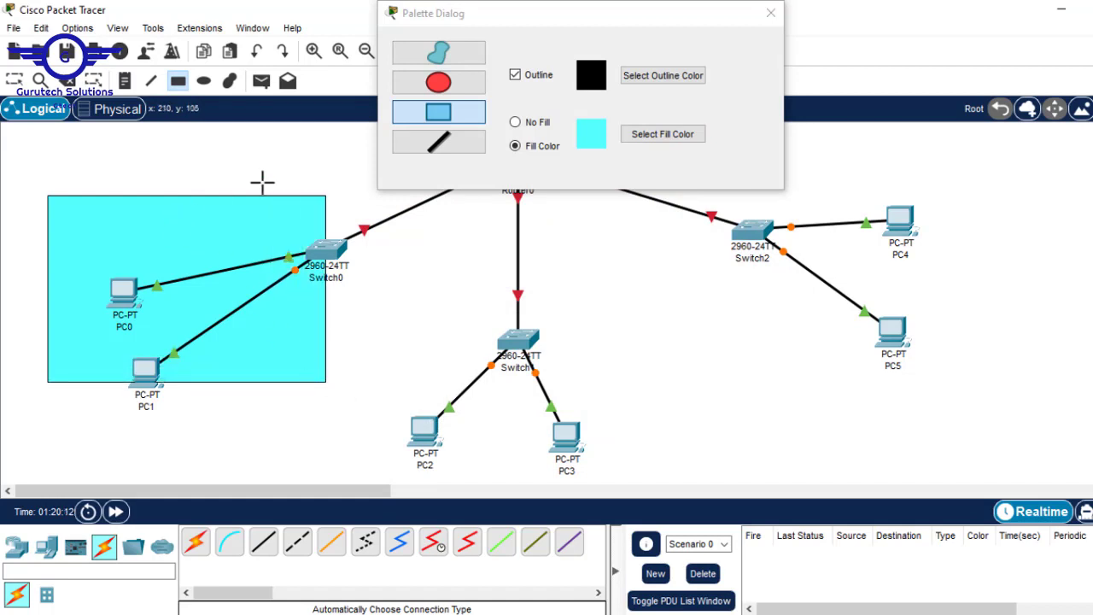
mouse_move(45, 194)
mouse_down()
mouse_move(362, 353)
mouse_move(373, 368)
mouse_move(355, 421)
mouse_up()
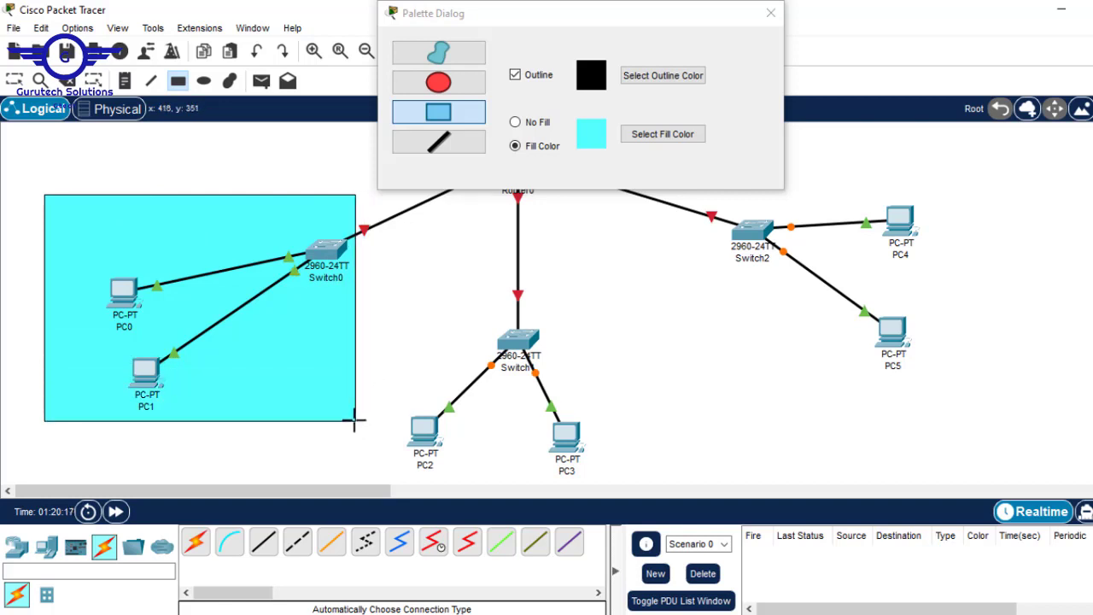
Draw a light yellow rectangle enclosing Switch1, PC2 and PC3
click(662, 134)
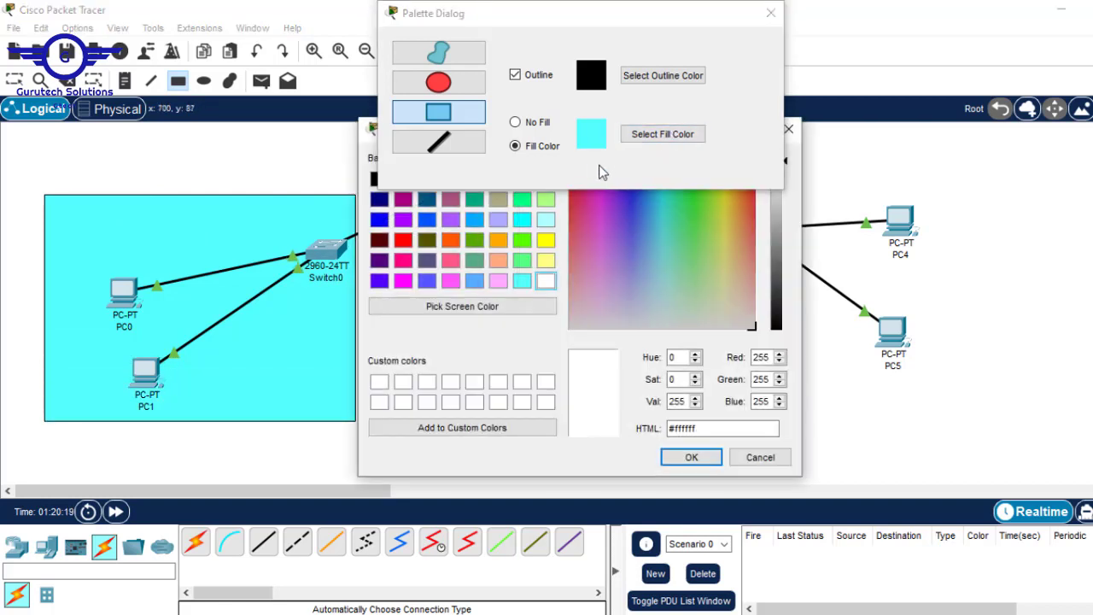
click(547, 262)
click(691, 456)
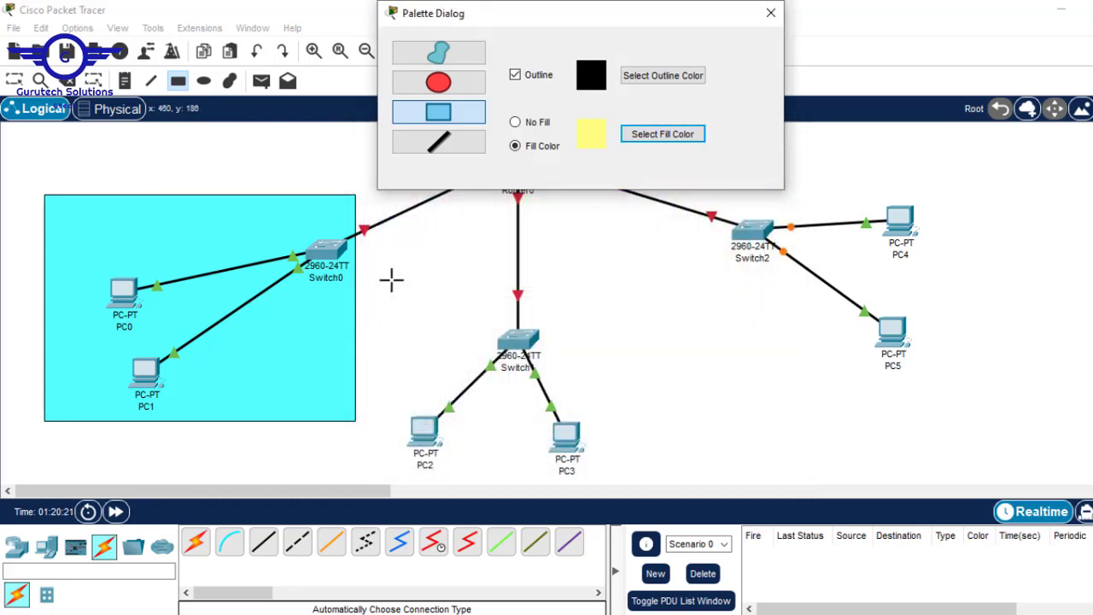
drag(381, 277, 669, 450)
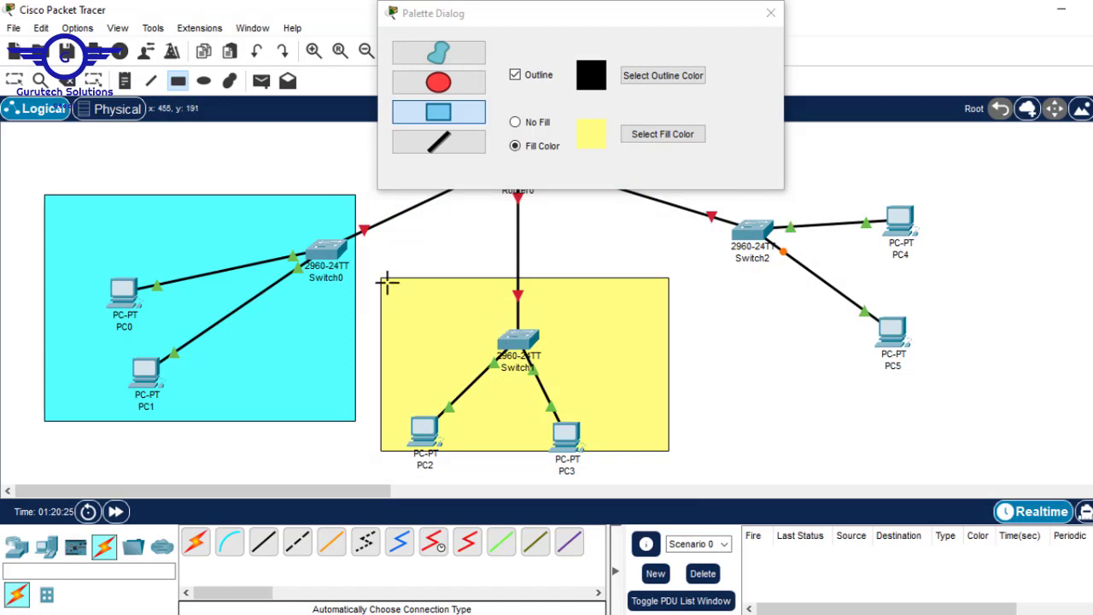
drag(381, 273, 677, 482)
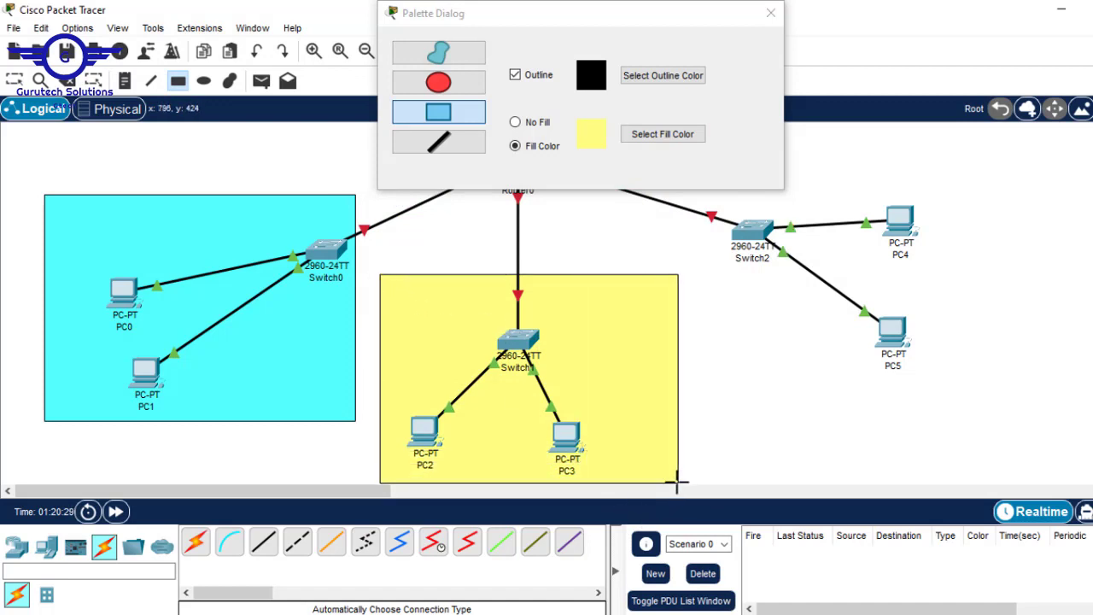
Draw a pink rectangle enclosing Switch2, PC4 and PC5
click(675, 134)
click(500, 281)
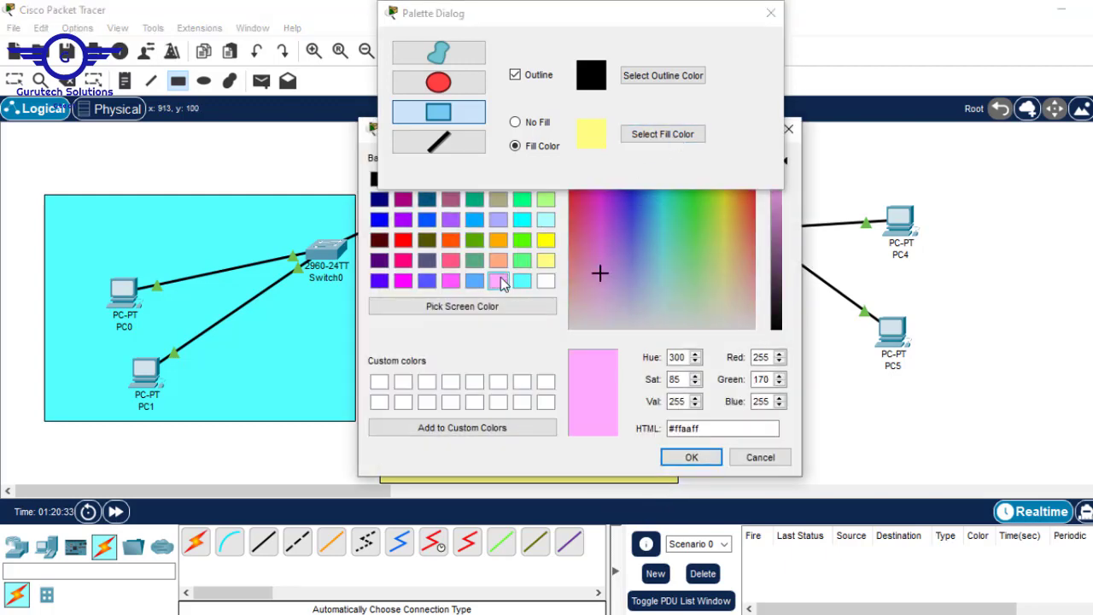
click(693, 457)
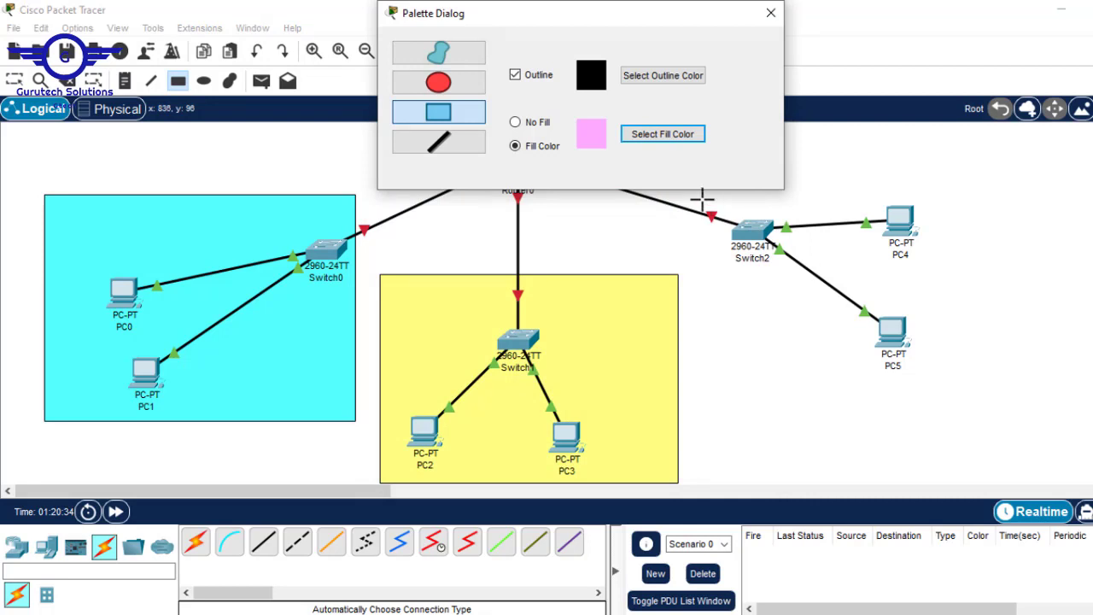
drag(700, 195, 999, 423)
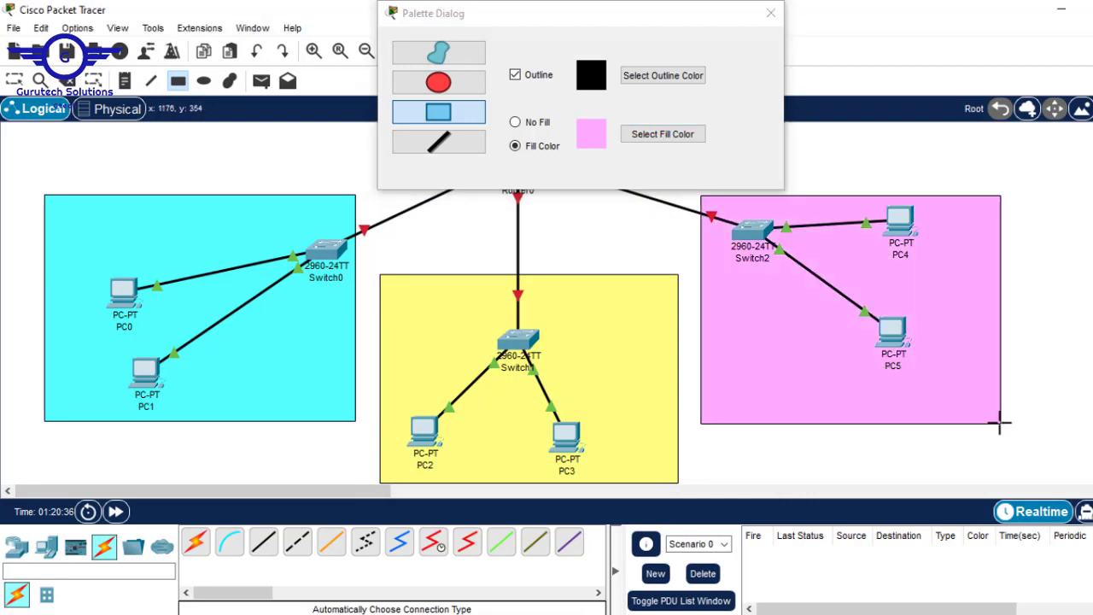
click(770, 13)
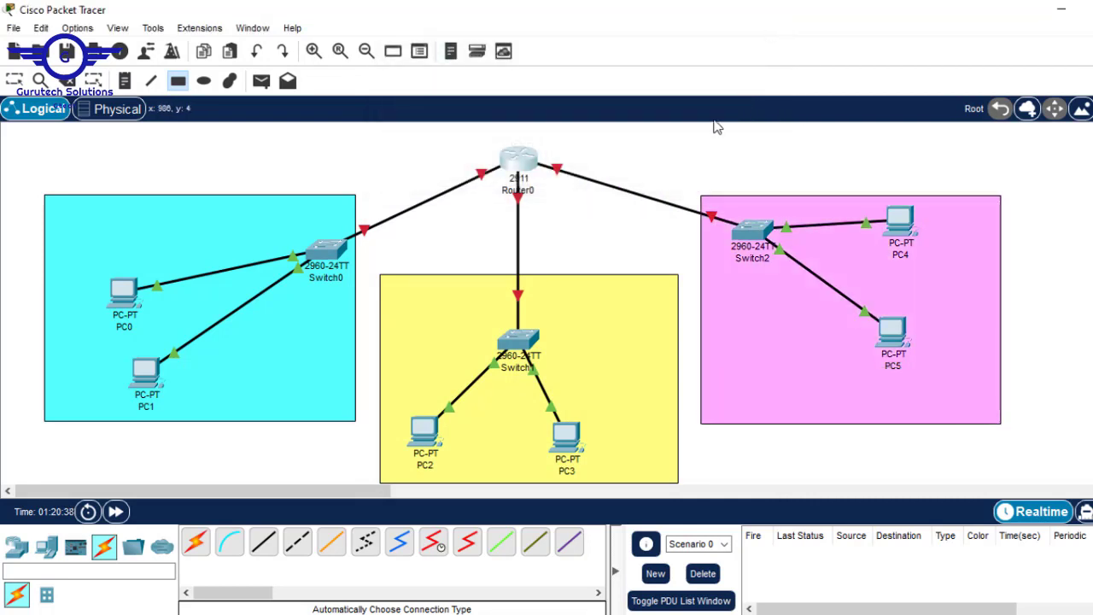
Add notes 192.168.1.0/24, 192.168.2.0/24 and 192.168.3.0/24 in the cyan, yellow and pink areas
key(Escape)
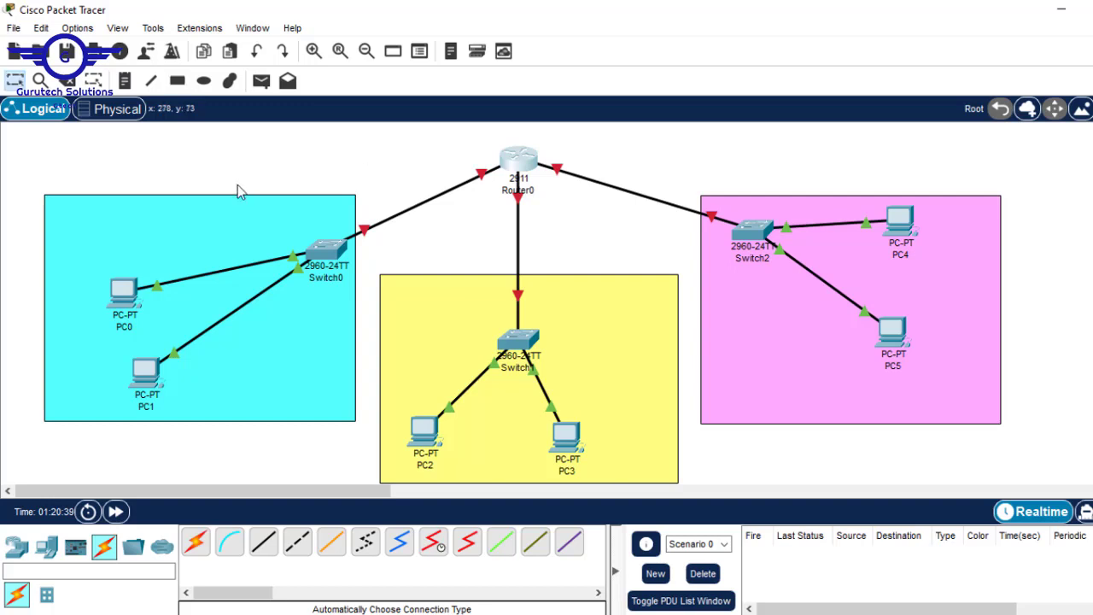
key(n)
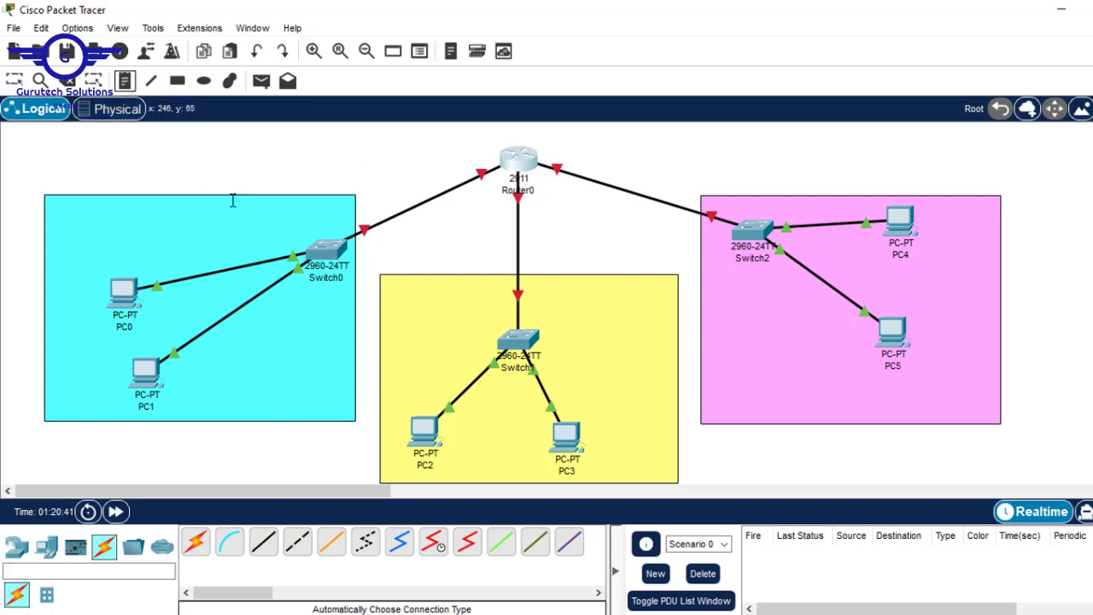
click(189, 222)
text(92.168.1.0/24)
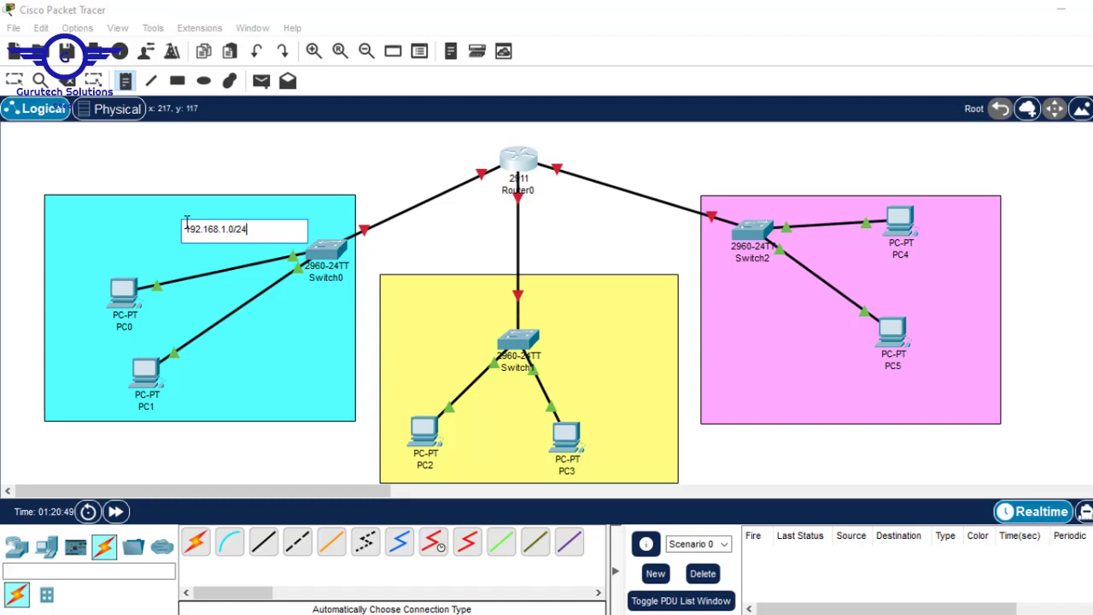
key(ctrl+a)
key(ctrl+c)
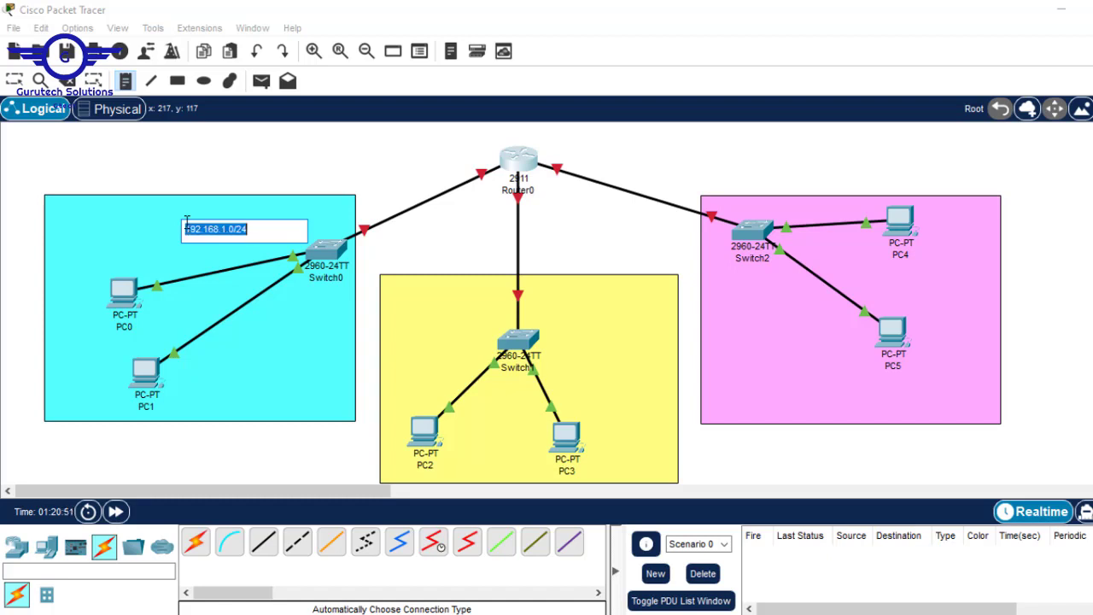
click(540, 294)
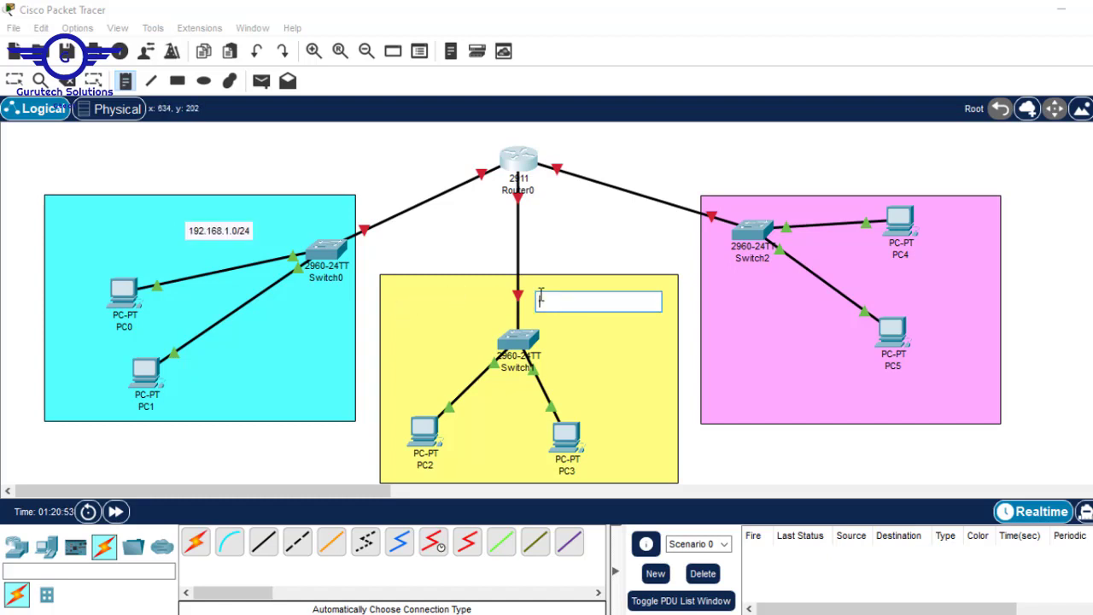
key(ctrl+v)
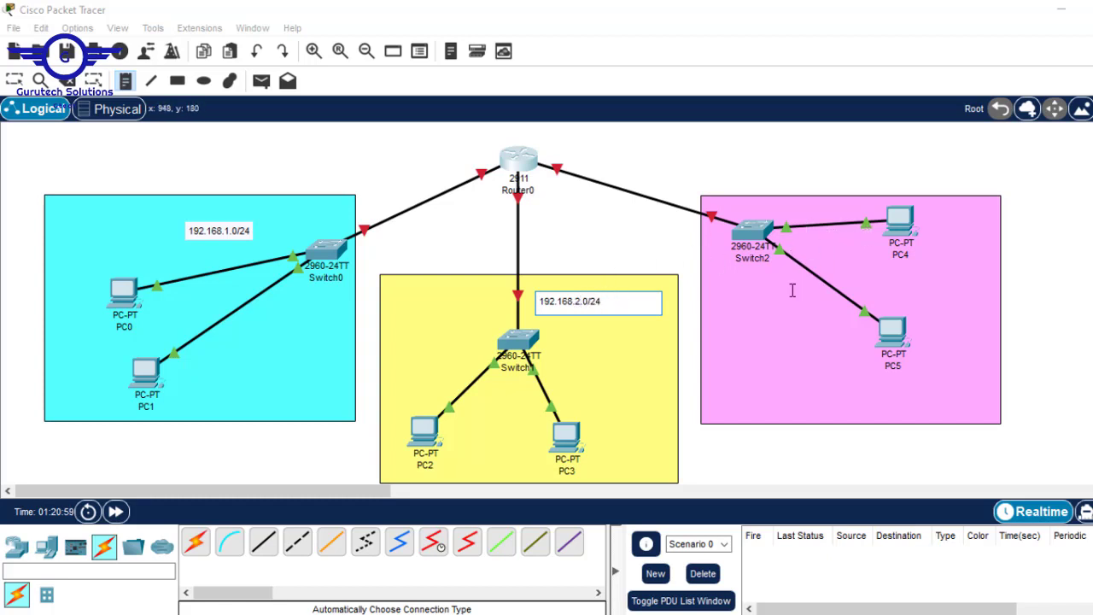
click(713, 291)
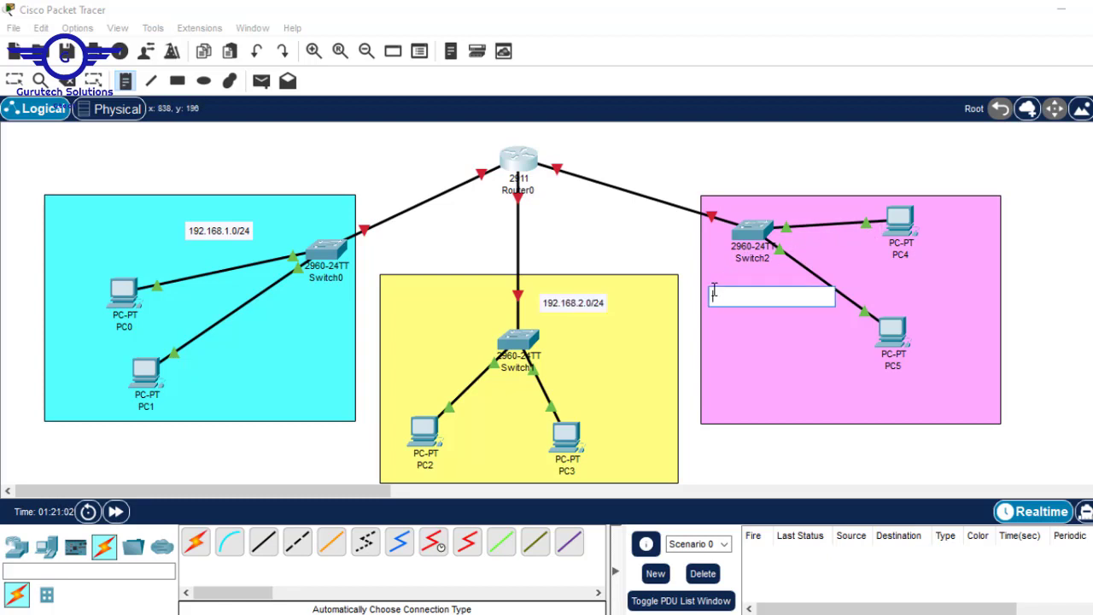
key(ctrl+v)
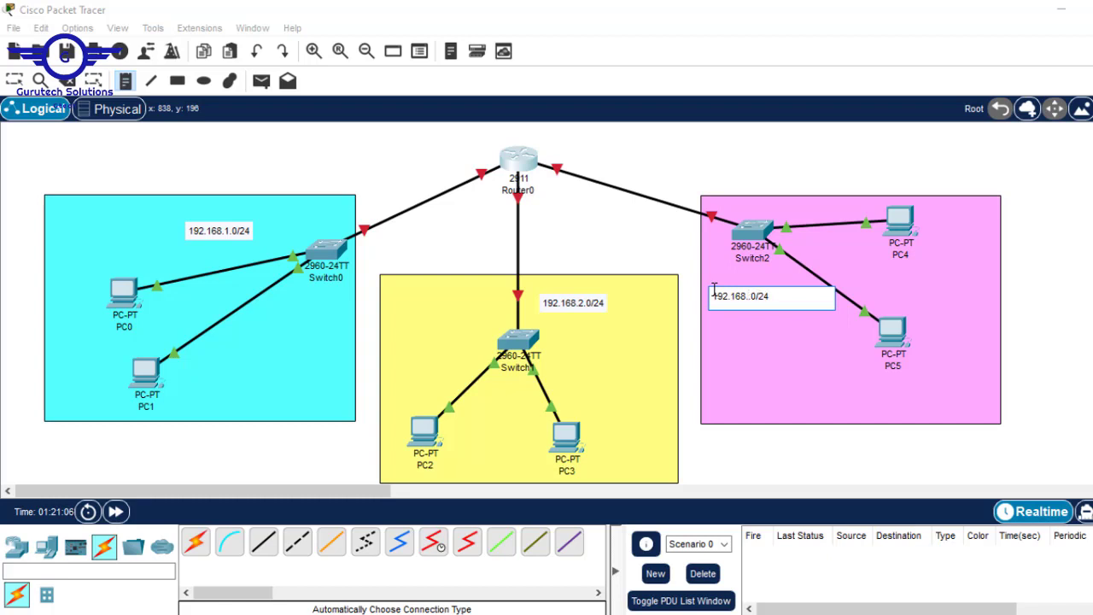
key(Escape)
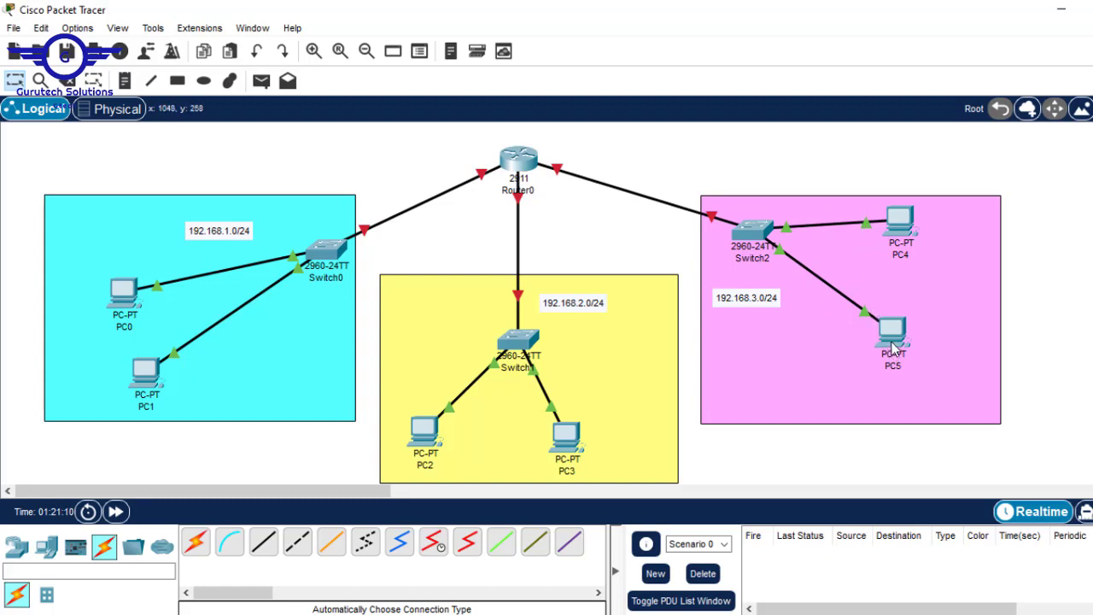
Rearrange PC4, PC5, Switch2, the 192.168.3.0/24 note, Switch1 and Router0 into a tidier layout
drag(892, 346, 848, 401)
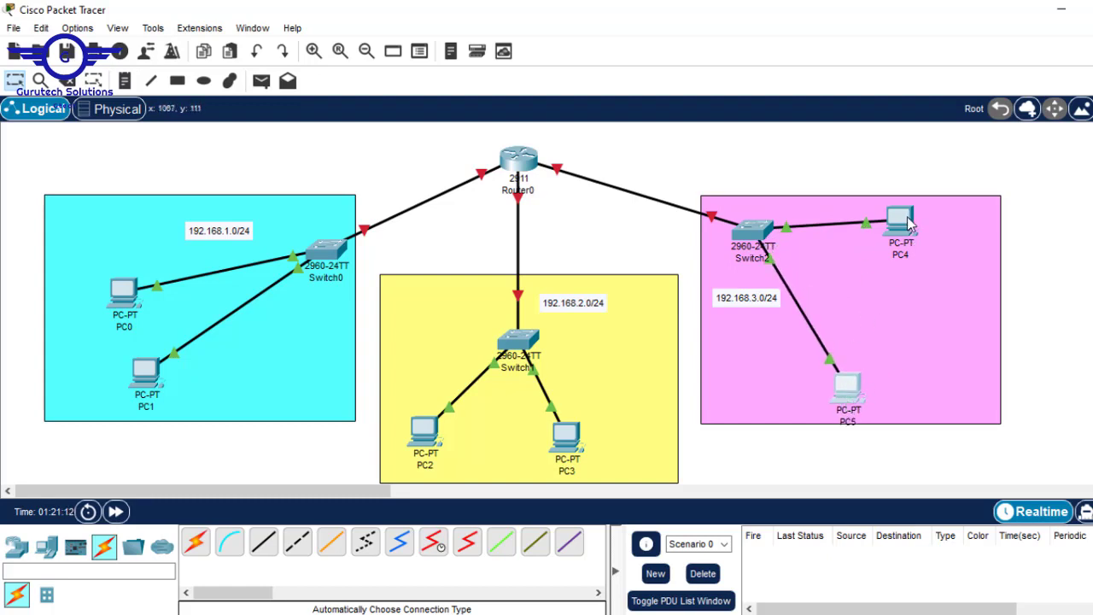
drag(910, 224, 962, 345)
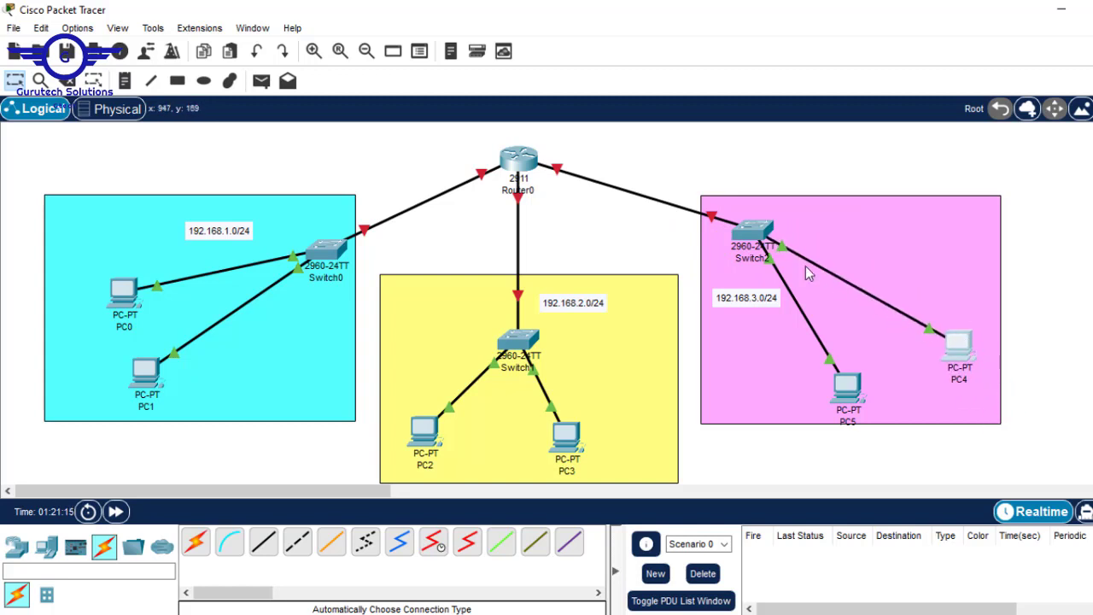
drag(751, 233, 756, 264)
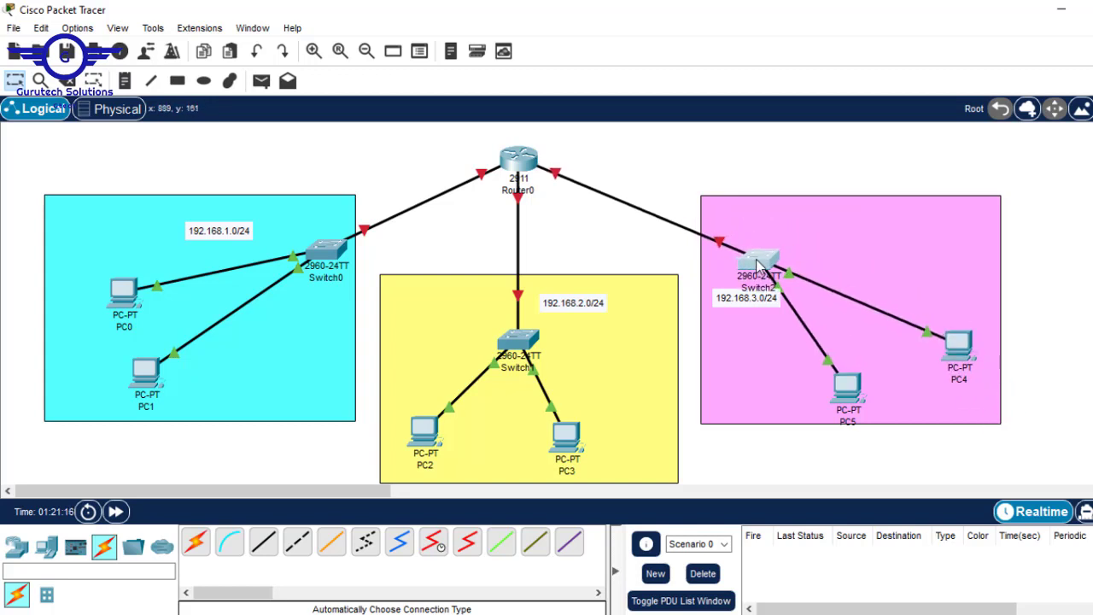
drag(732, 309, 745, 282)
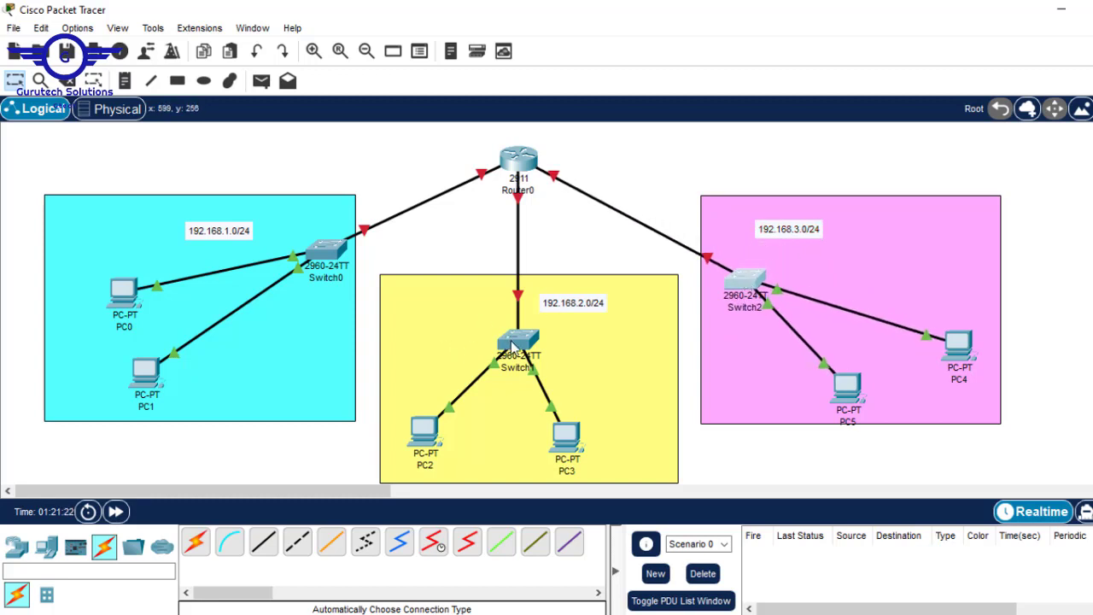
drag(512, 343, 503, 322)
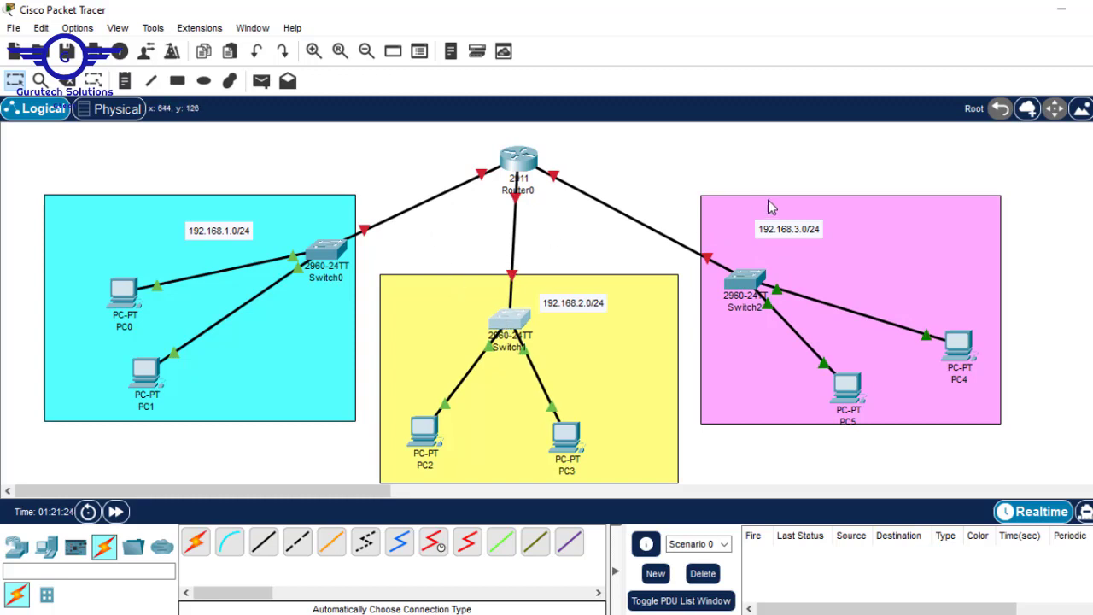
click(523, 160)
drag(523, 159, 525, 153)
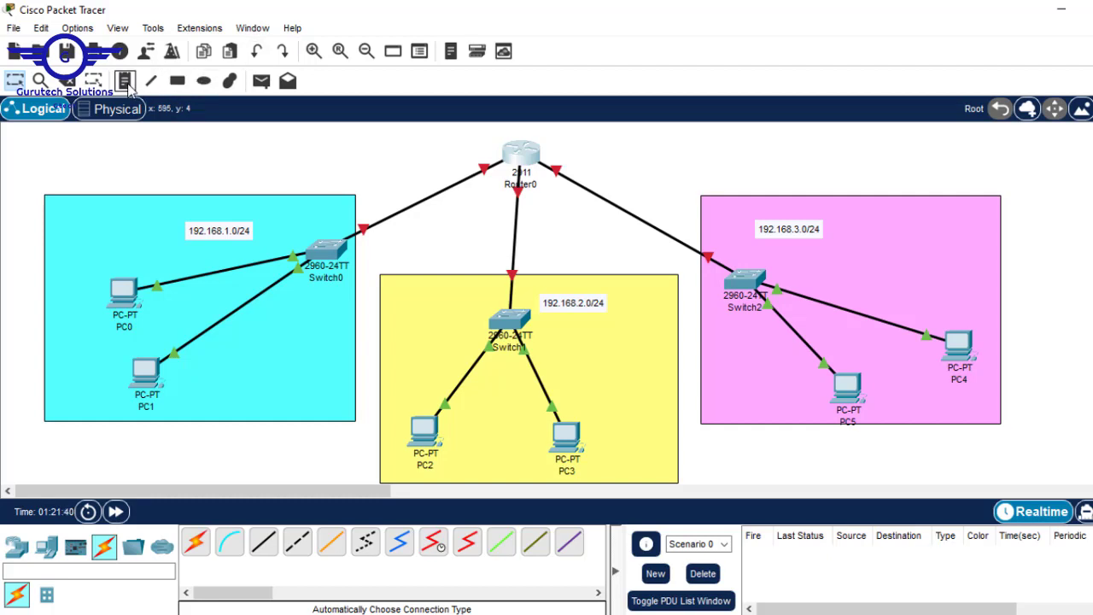
Add an IT-LAN line above 192.168.1.0/24 in the cyan note
double_click(202, 233)
key(Return)
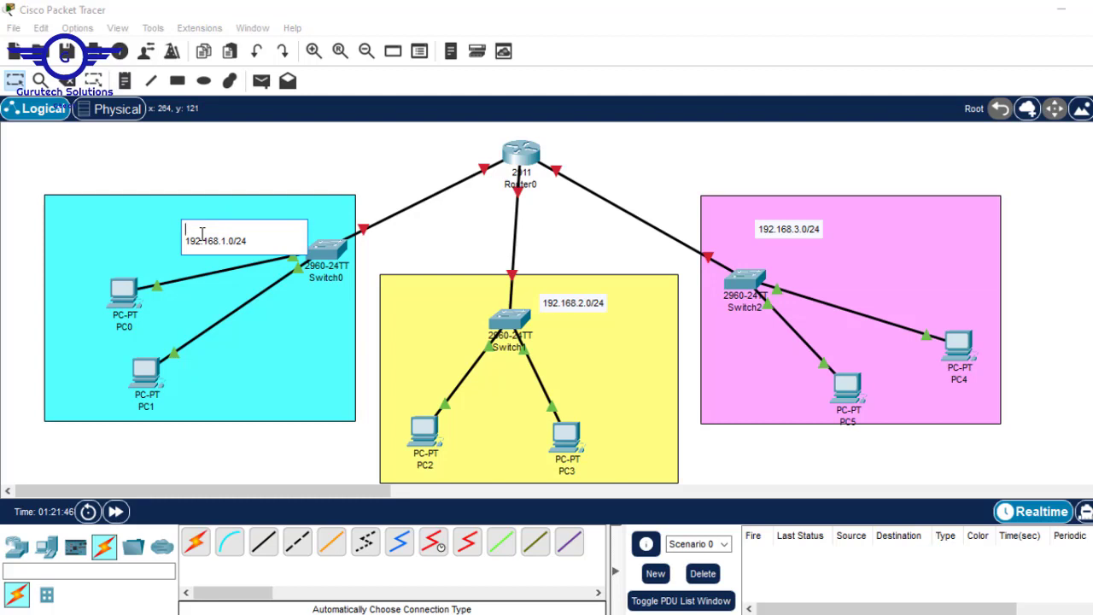
text(IT-LAN)
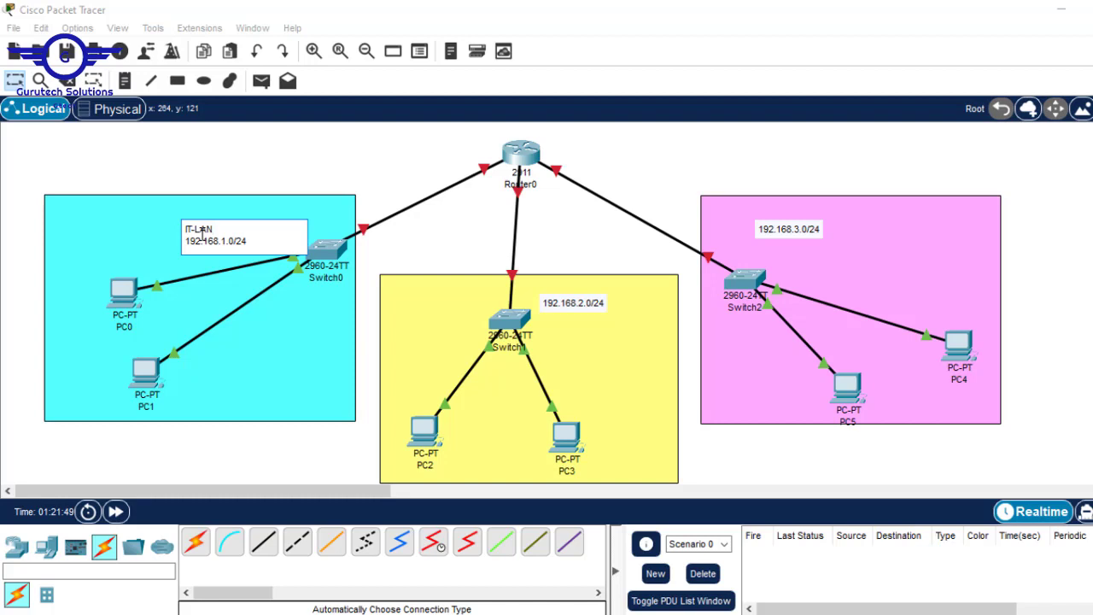
drag(222, 229, 167, 229)
key(ctrl+c)
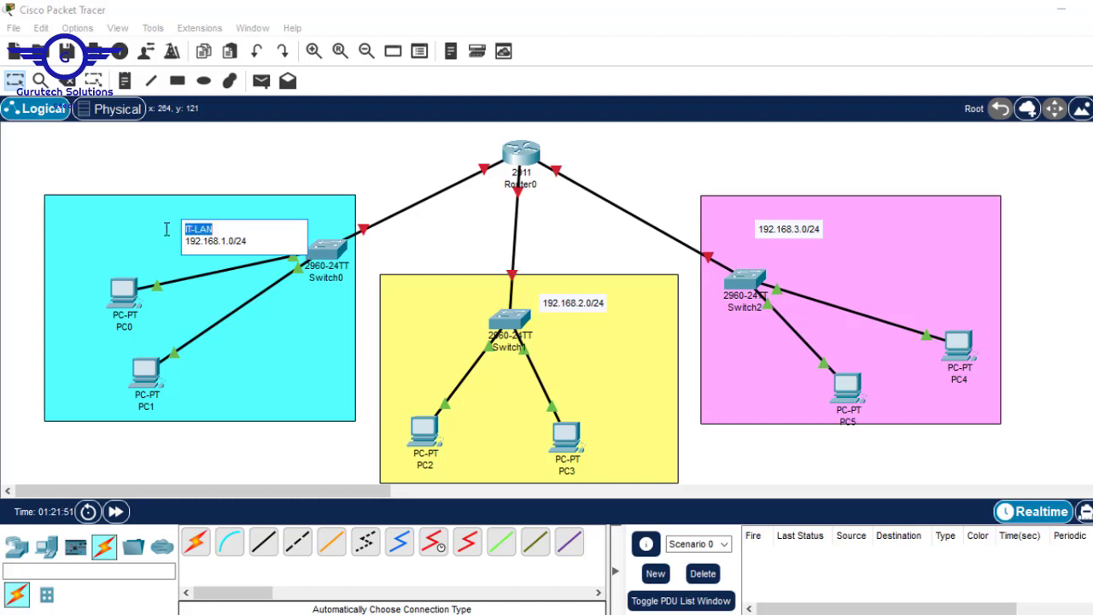
Add an HR-LAN line above 192.168.2.0/24 in the yellow note
click(565, 301)
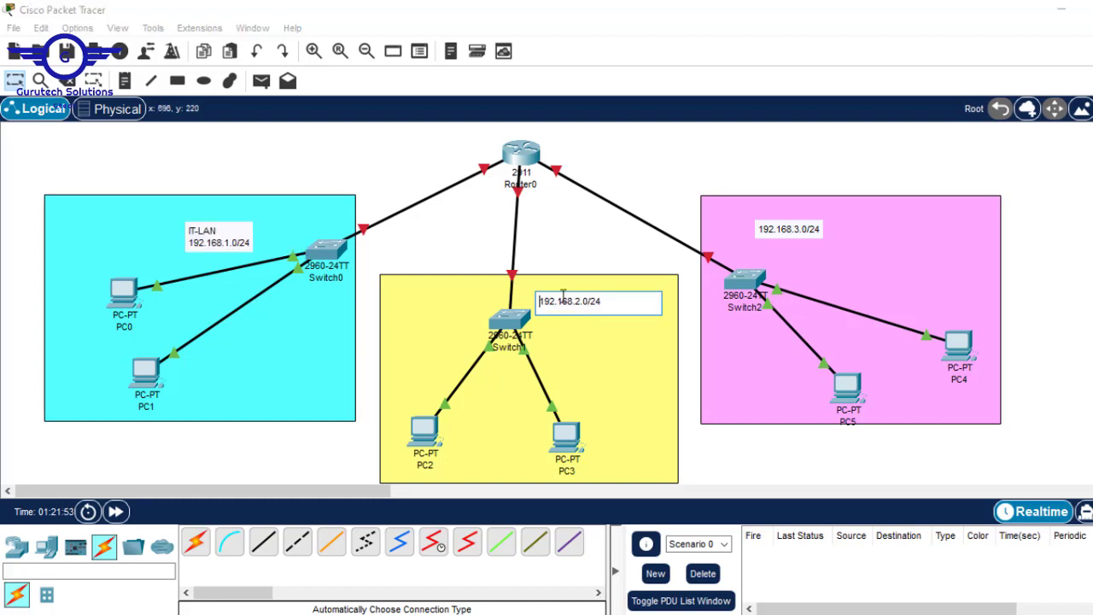
key(Return)
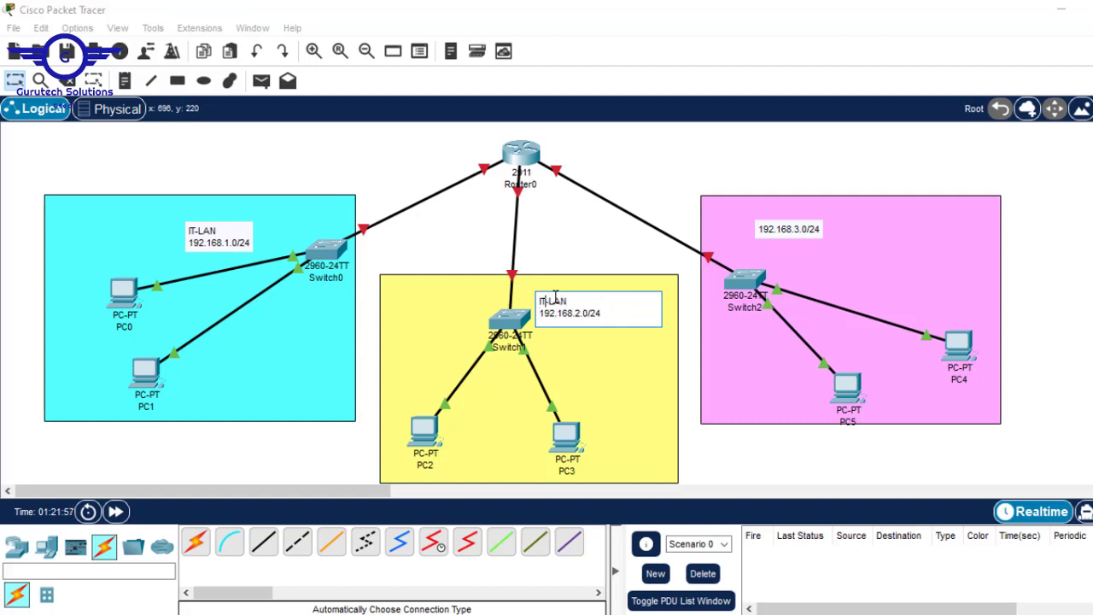
key(BackSpace)
key(BackSpace)
text(HR)
Add a fin-LAN line above 192.168.3.0/24 in the pink note
click(792, 230)
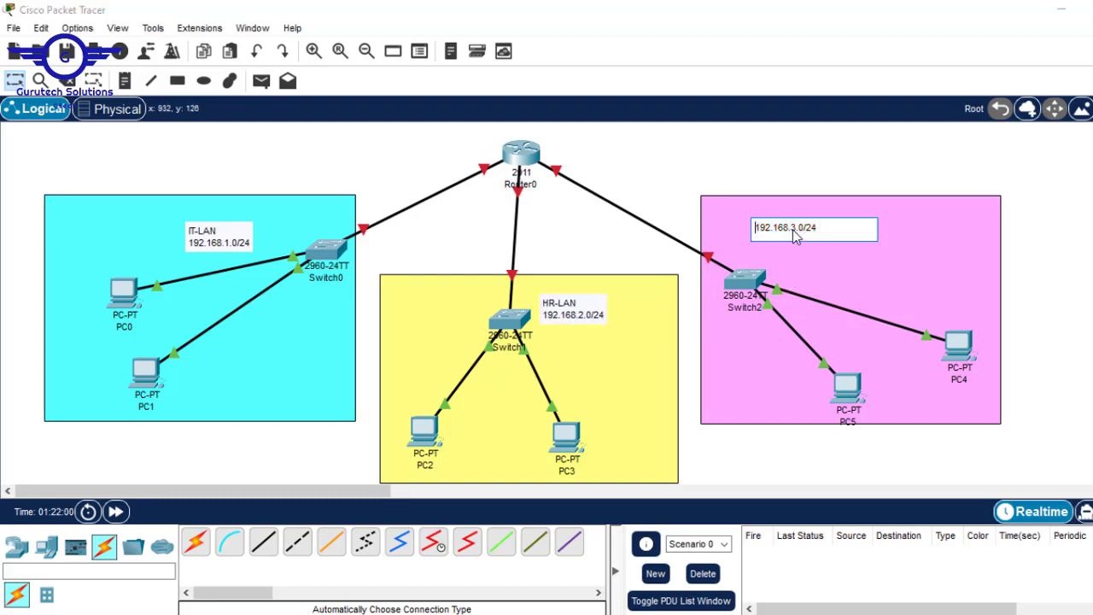
key(Return)
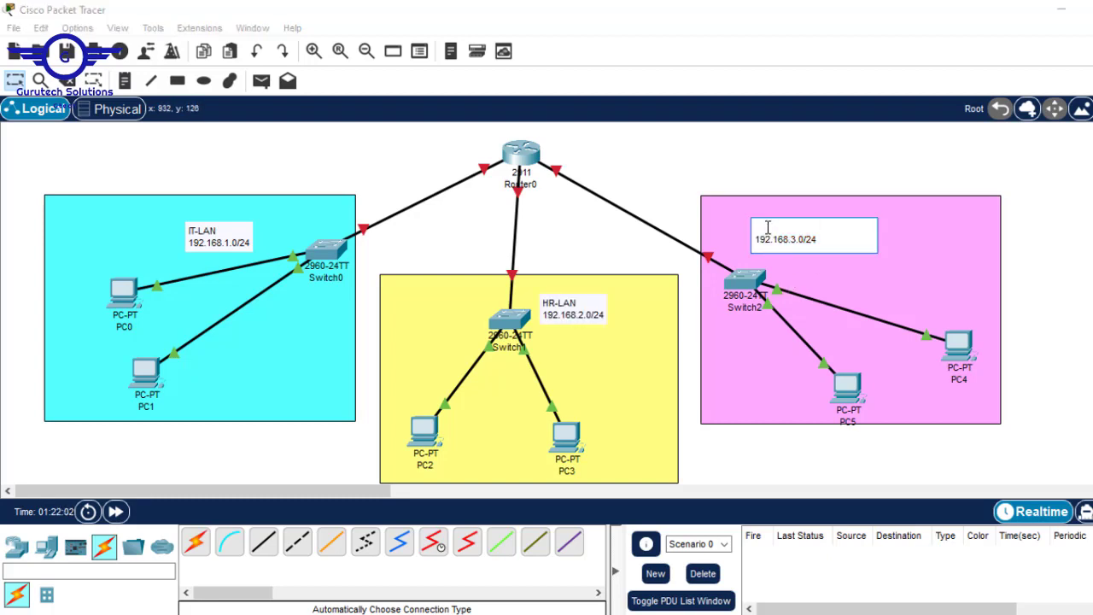
key(ctrl+v)
double_click(767, 227)
key(BackSpace)
text(fin)
click(1073, 223)
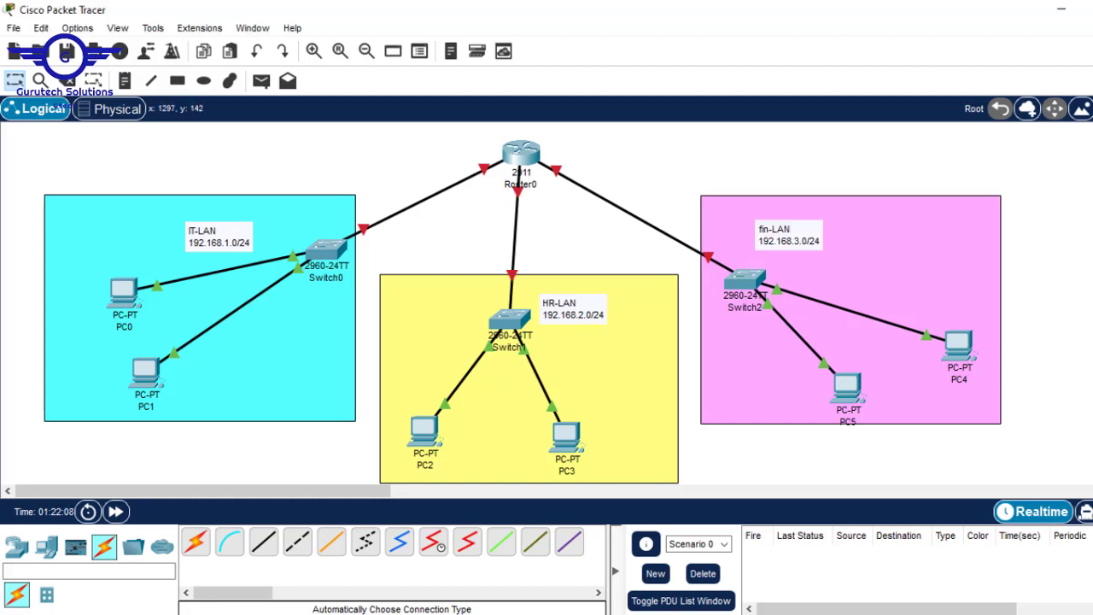
Capitalise the pink note's label to FIN-LAN
click(752, 240)
click(775, 235)
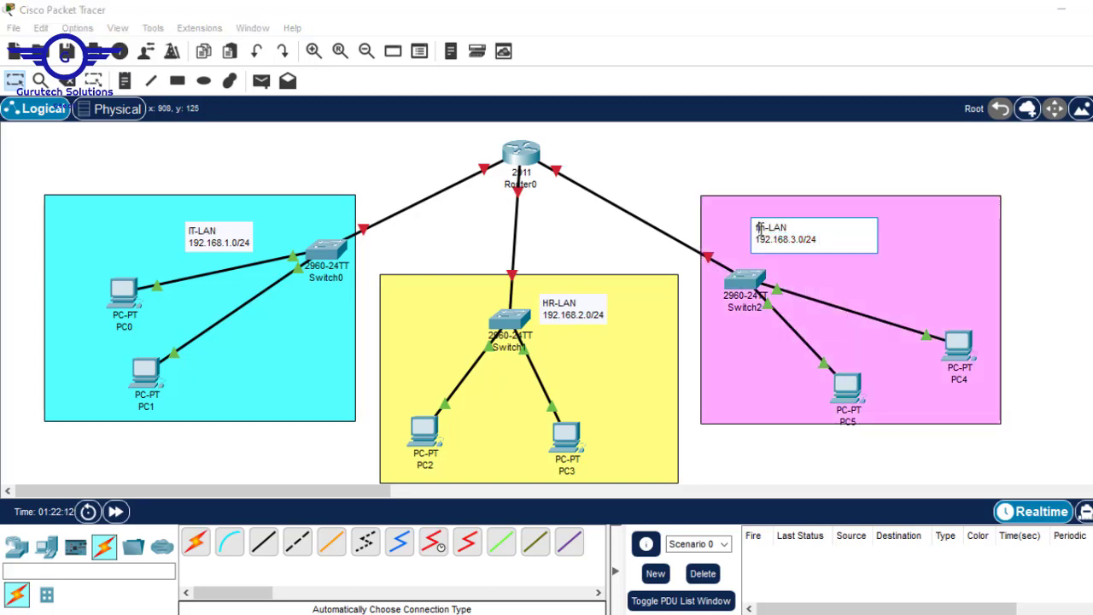
key(BackSpace)
key(BackSpace)
key(BackSpace)
text(FIN)
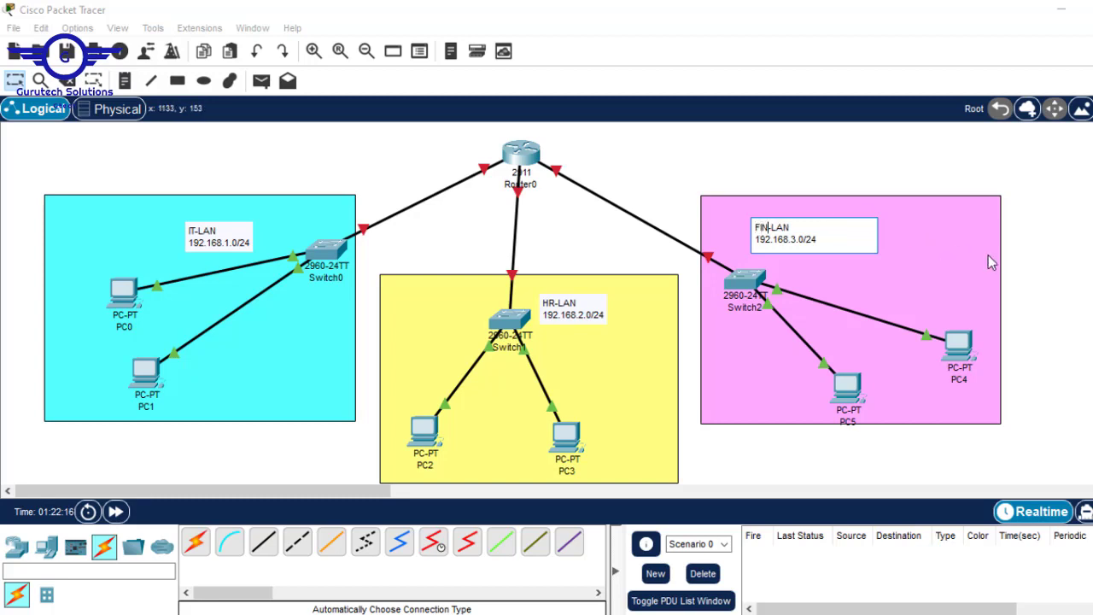
click(1084, 239)
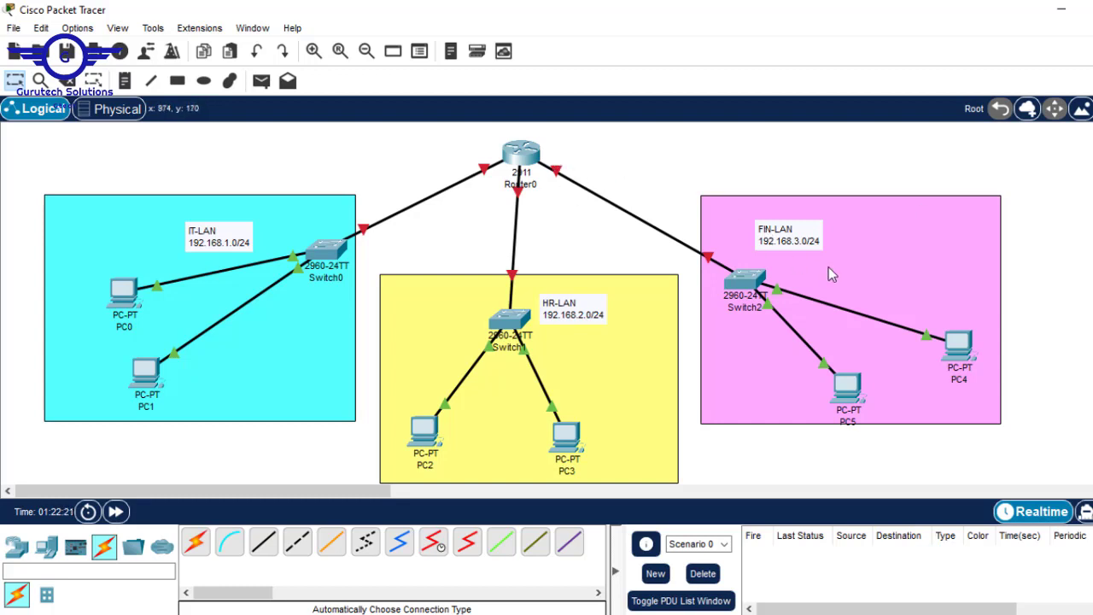
Move Router0 slightly up and to the left, keeping its three links
drag(536, 157, 520, 145)
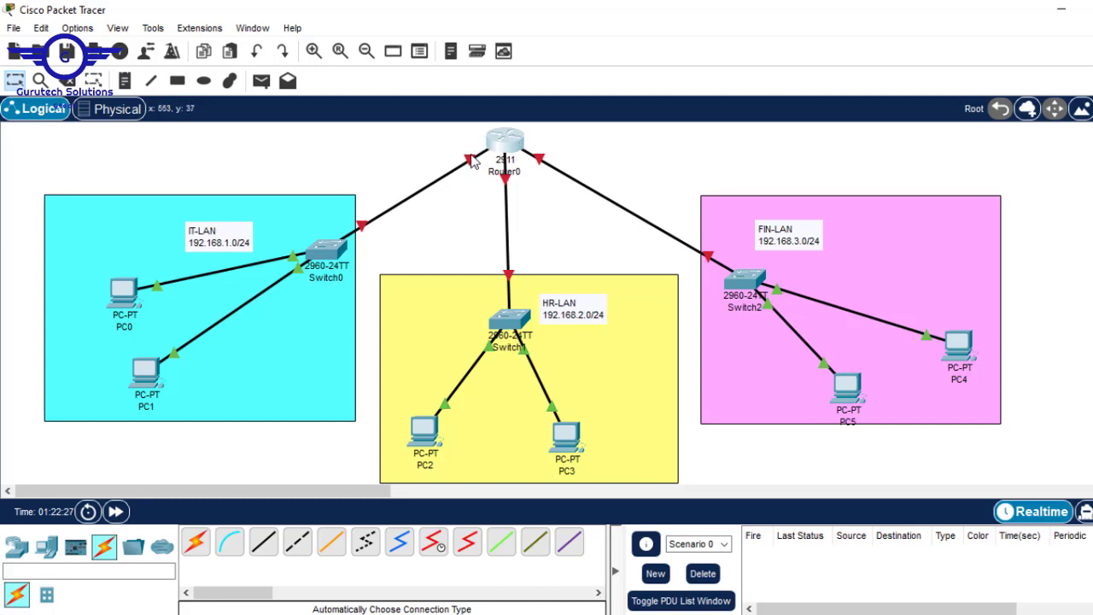
mouse_move(469, 162)
Highlight the 192.168.1.0/24 address and /24 mask in the IT-LAN note, leaving it unchanged
double_click(219, 245)
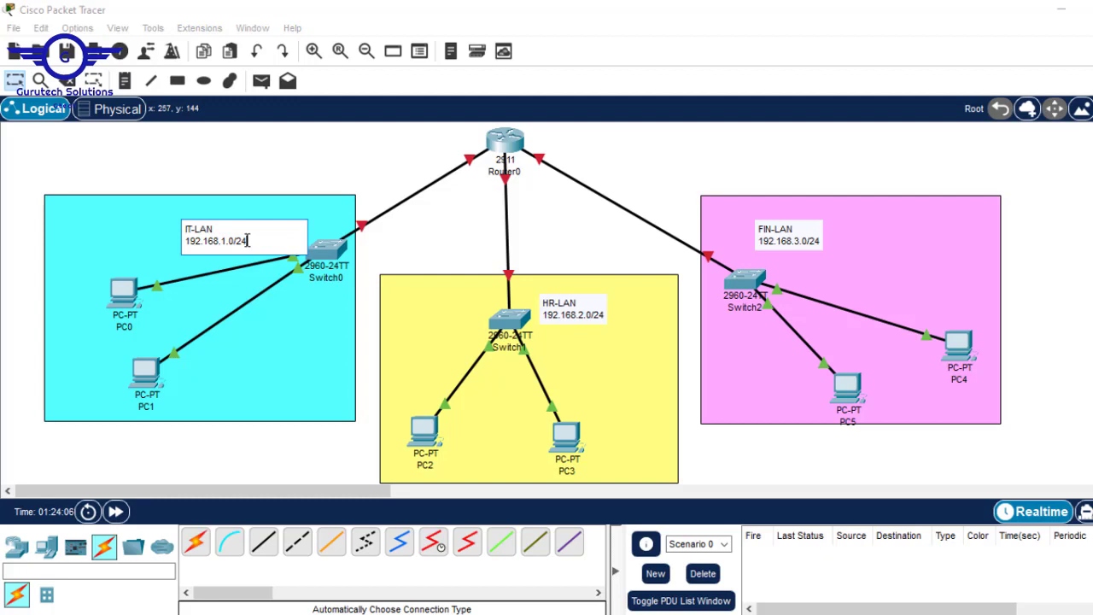
drag(249, 241, 175, 239)
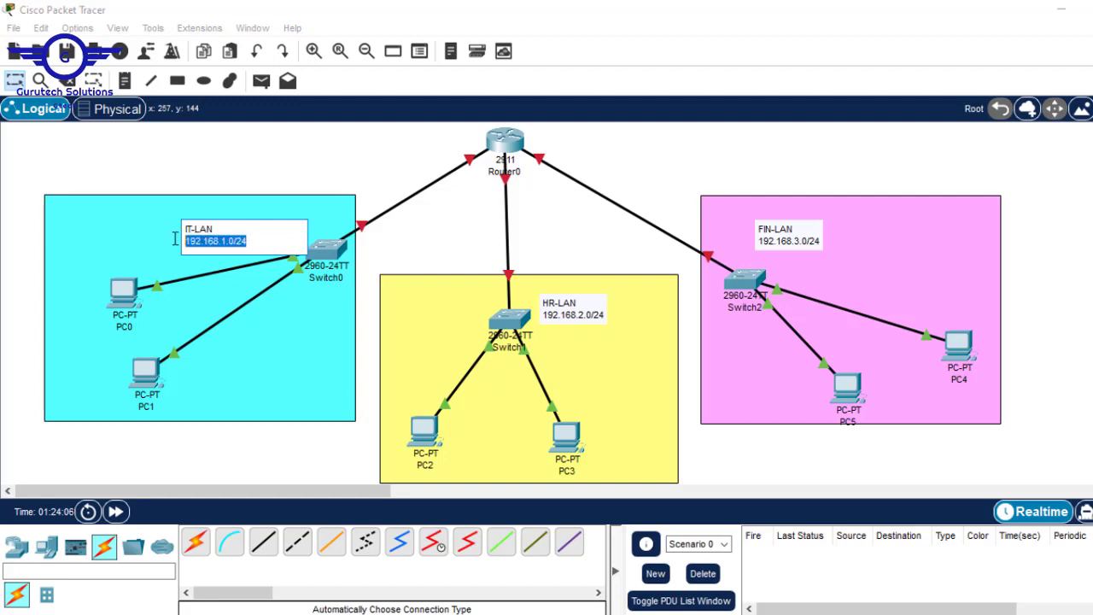
click(245, 242)
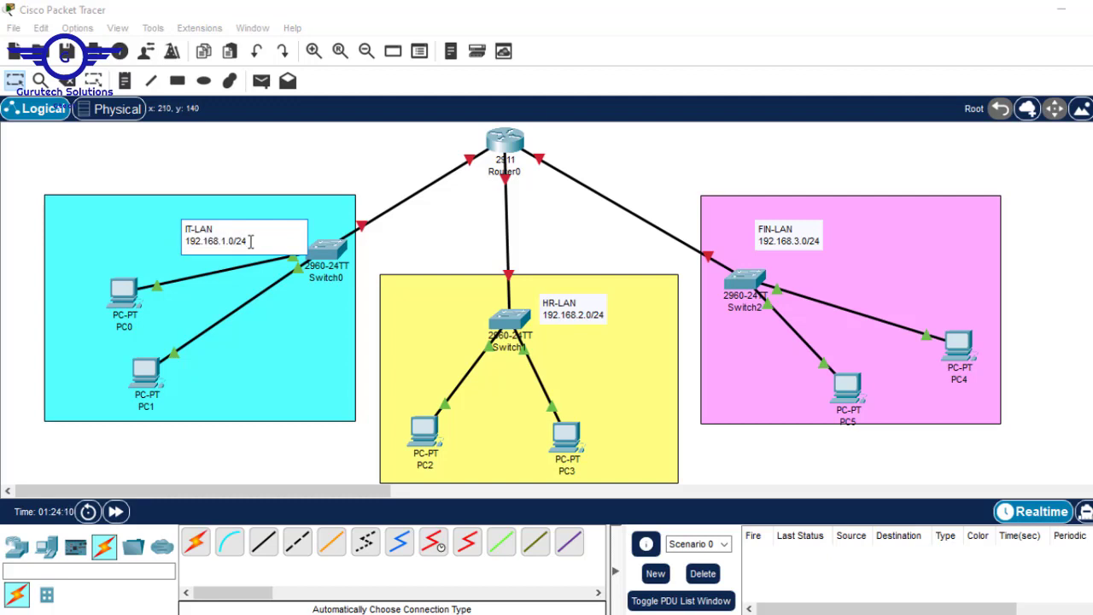
drag(247, 242, 235, 242)
click(595, 208)
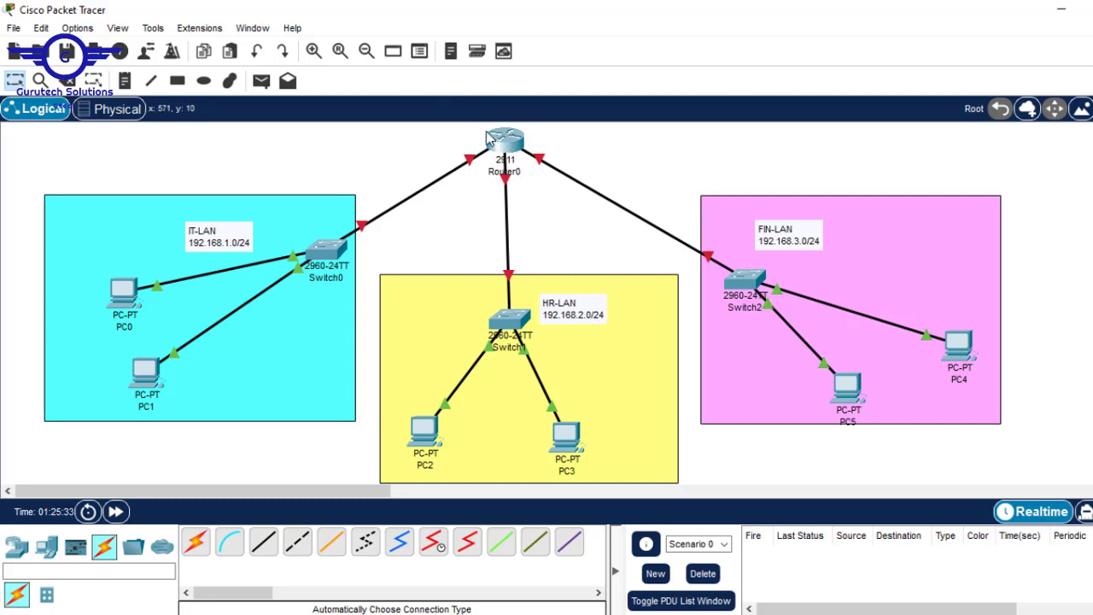
Bring the Routing.pptx slides to the front
mouse_move(487, 136)
mouse_move(516, 178)
mouse_move(871, 613)
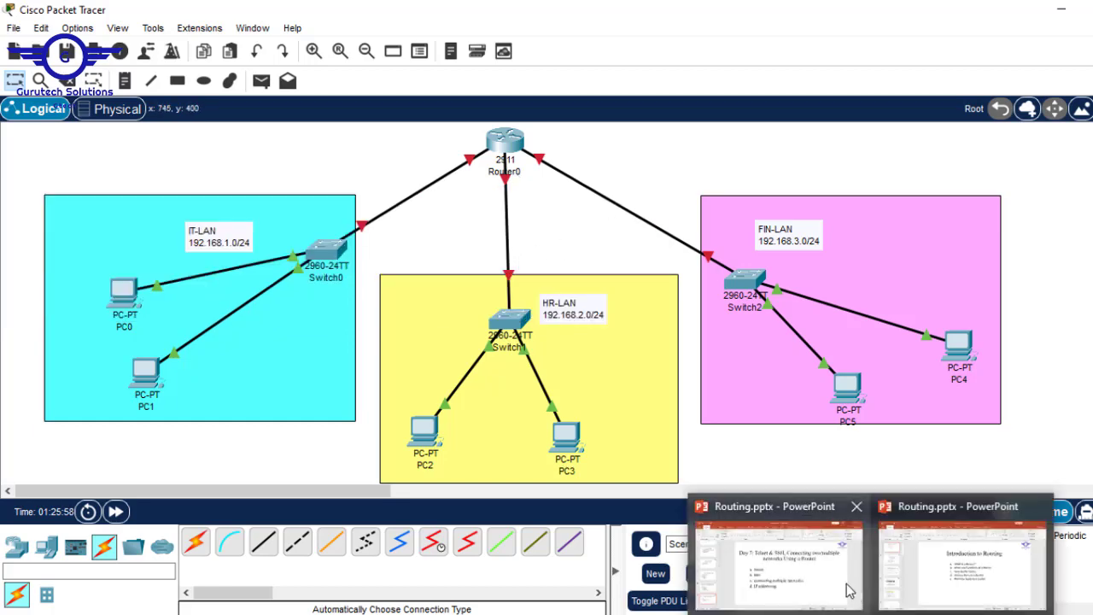
click(849, 589)
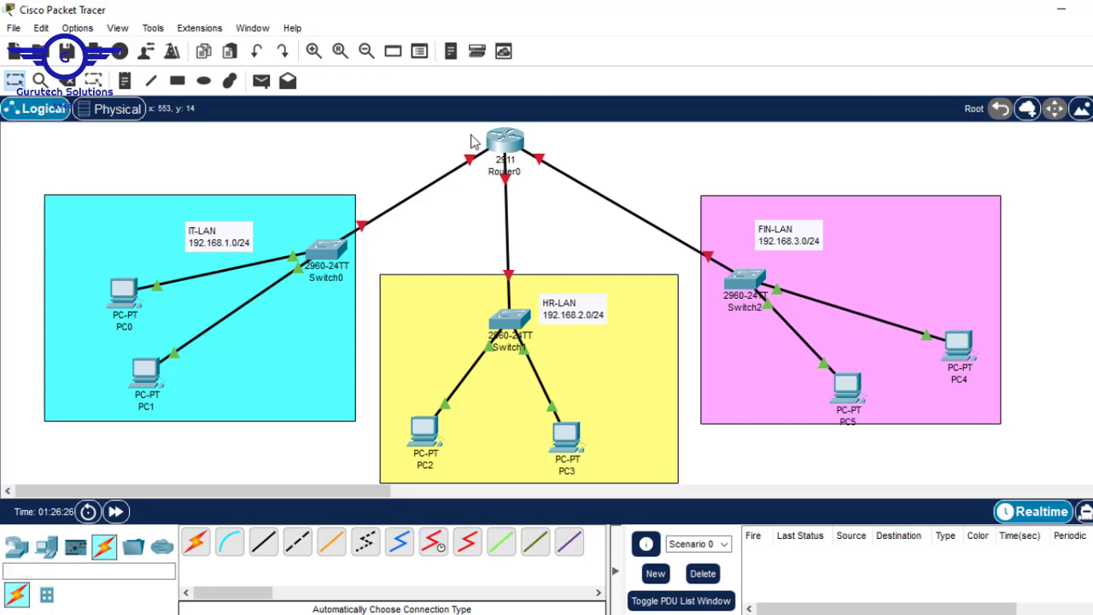
Highlight the IT-LAN note's 192.168.1.0 address again, then open Router0's device window
double_click(238, 237)
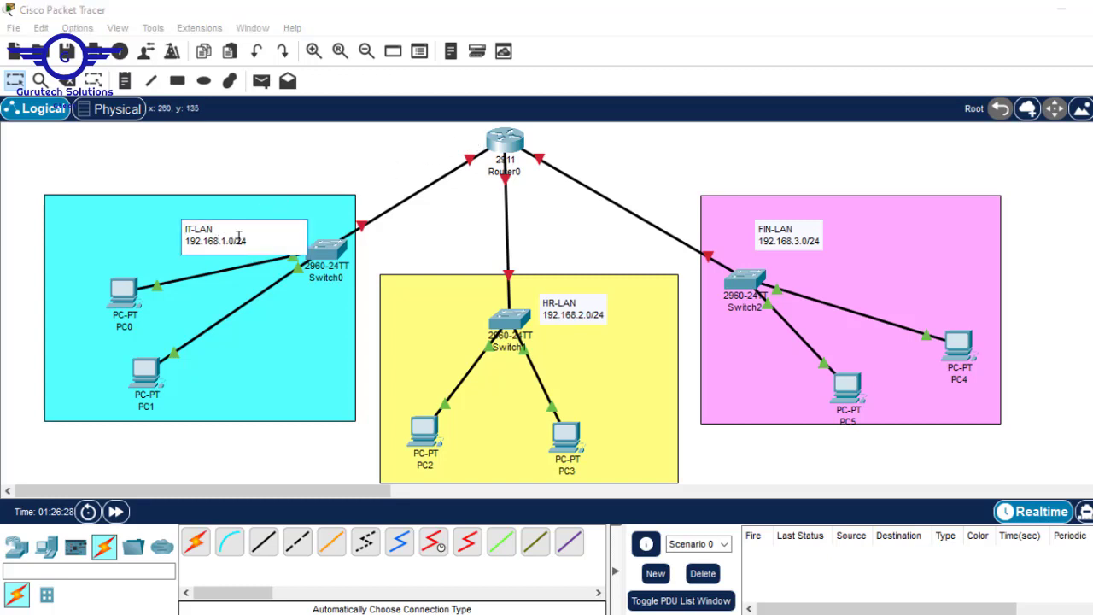
drag(234, 241, 187, 245)
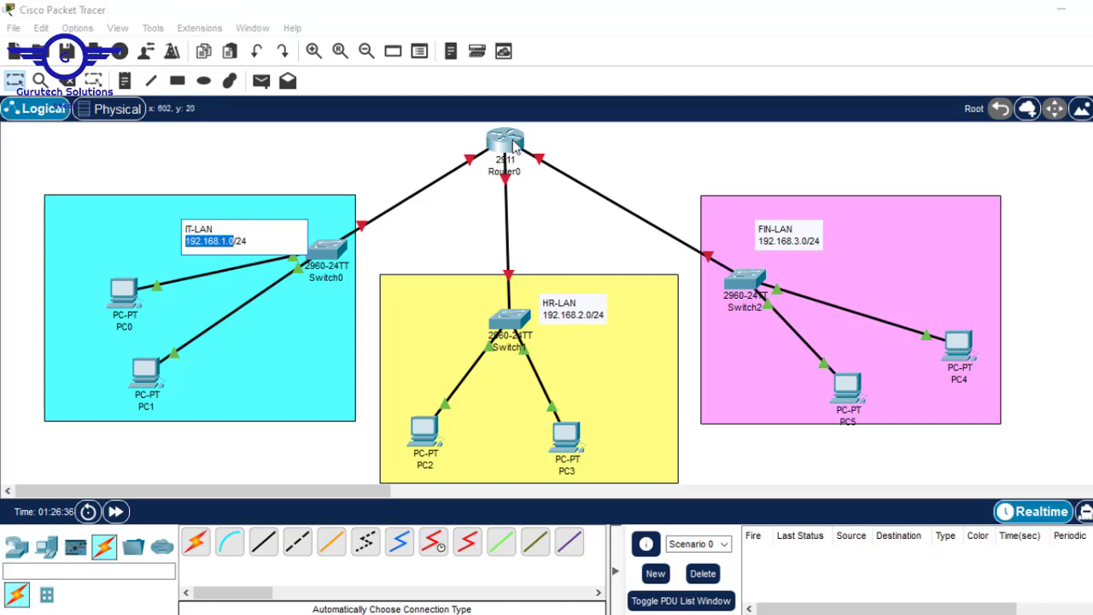
click(468, 232)
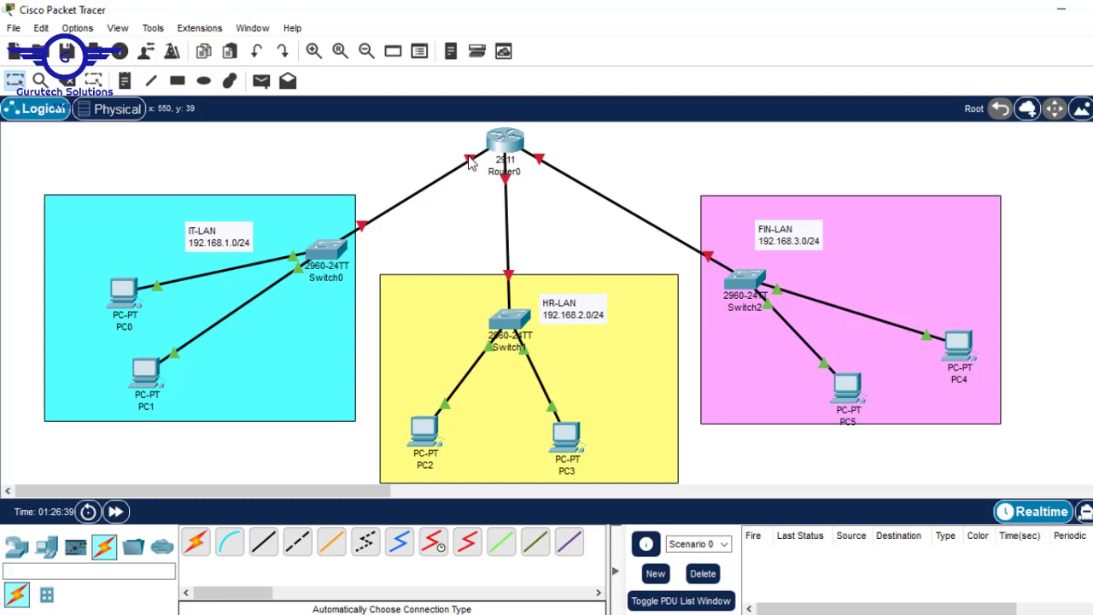
mouse_move(469, 163)
click(510, 147)
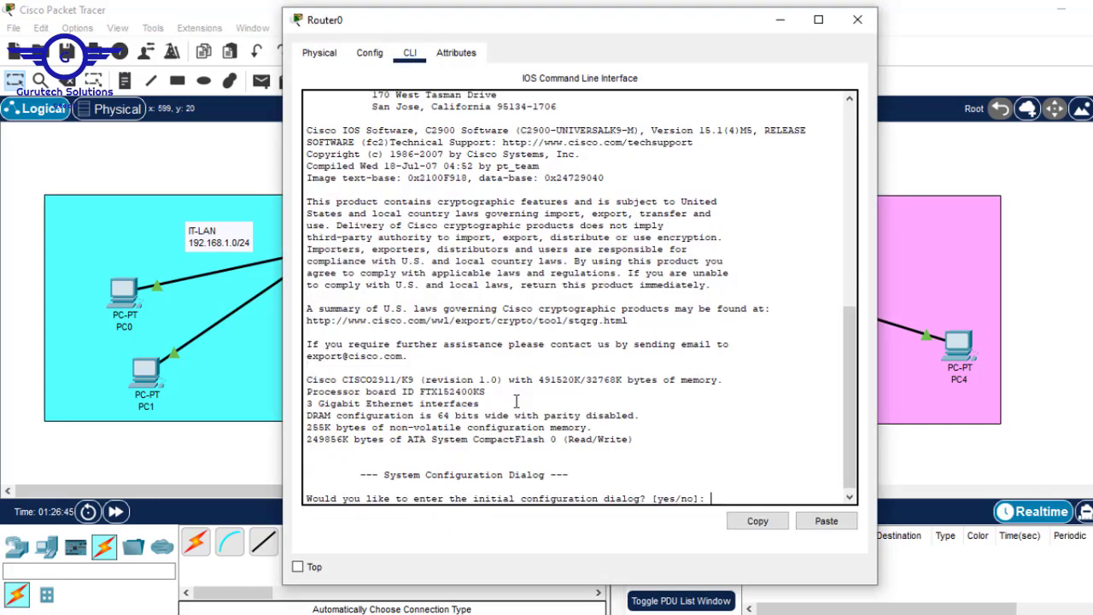
On Router0's CLI, decline the initial configuration dialog and enter privileged EXEC mode
click(409, 54)
text(N)
key(Return)
key(Return)
key(Return)
key(Return)
key(Return)
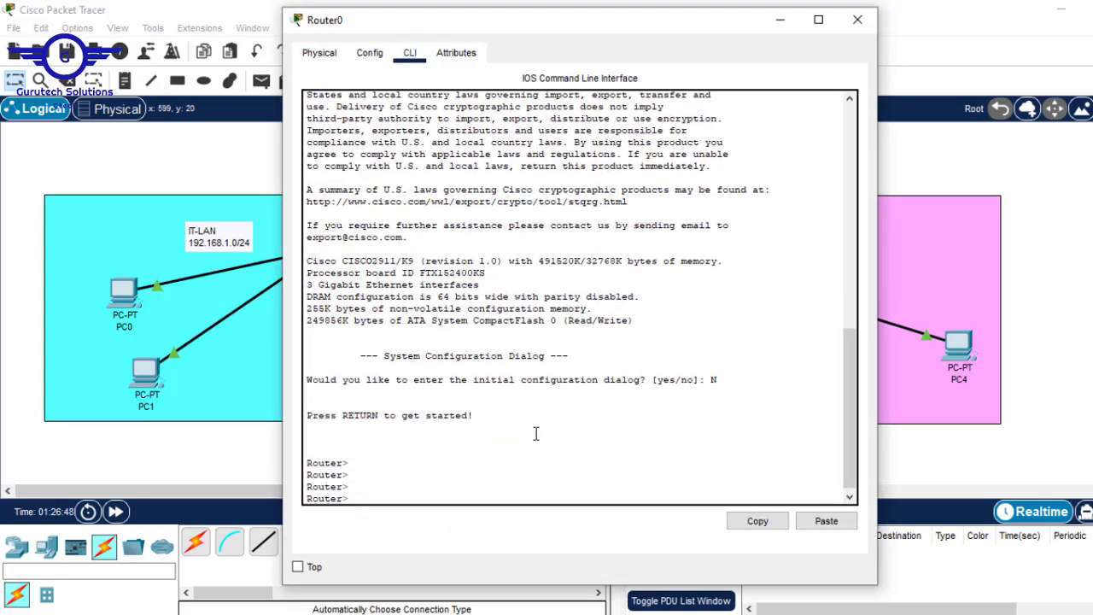
text(en)
key(Return)
Enter global configuration with 'conf t' and select interface gig0/0
text(conf)
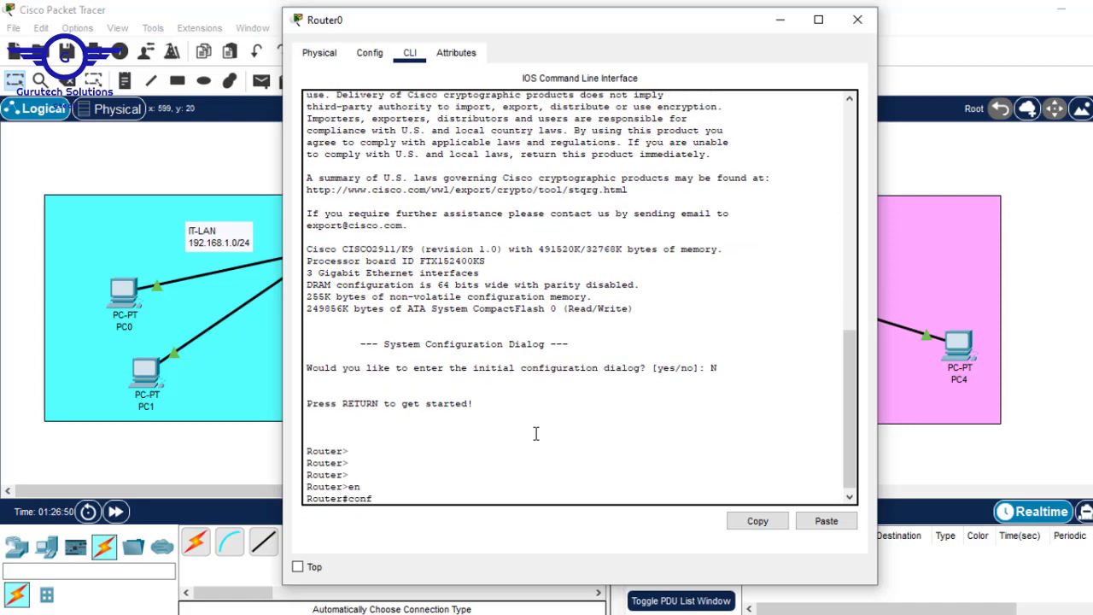
text( t)
key(Return)
key(Return)
key(Return)
key(Return)
text(int)
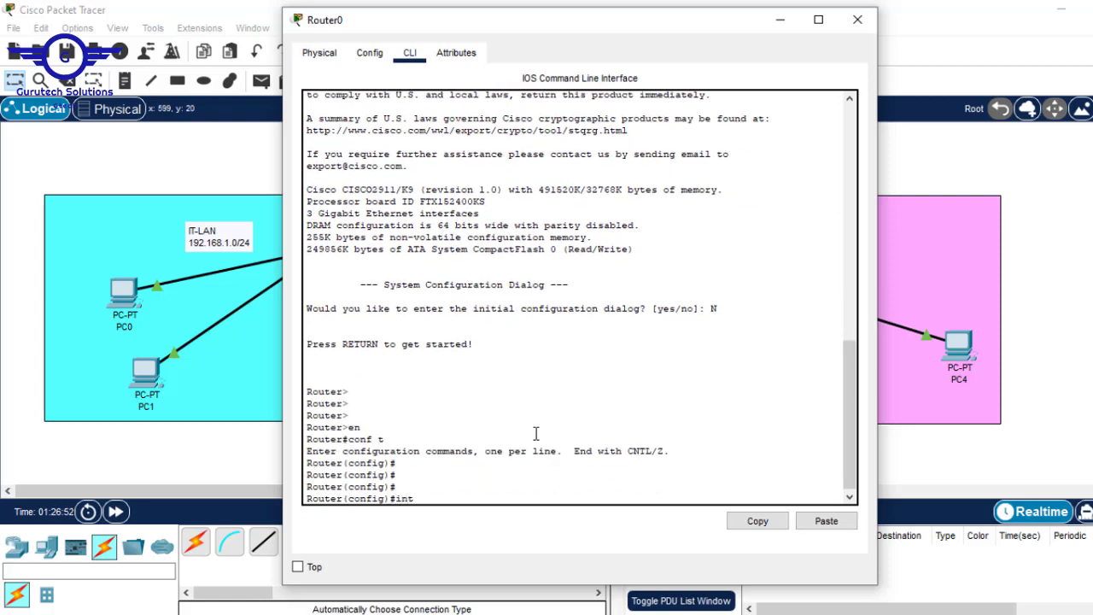
text( gig0/0)
key(Return)
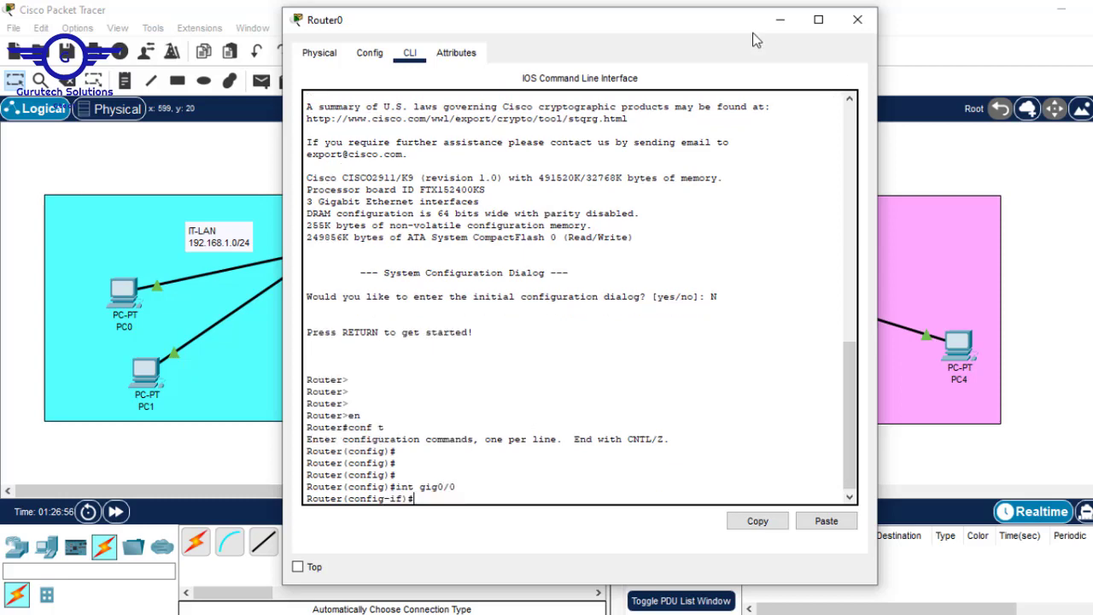
click(778, 20)
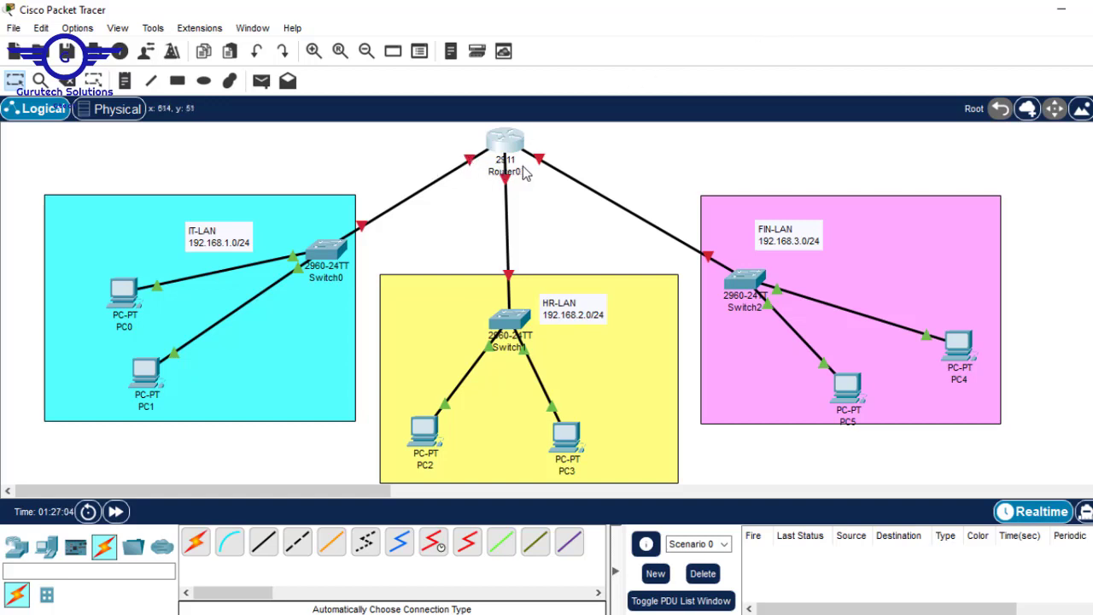
mouse_move(524, 172)
click(511, 135)
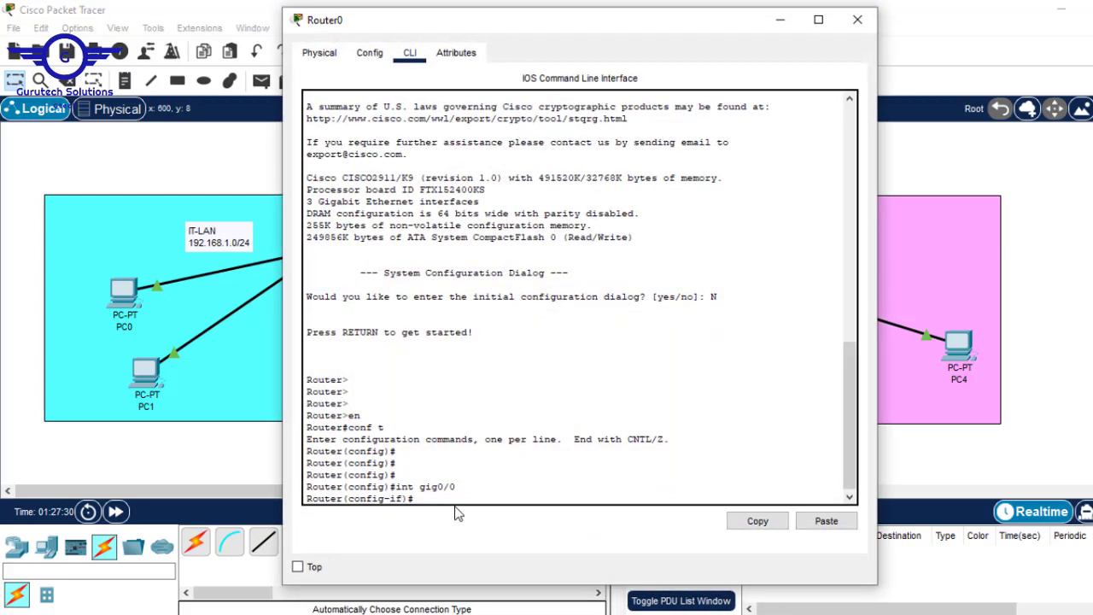
Enable GigabitEthernet0/0 with 'no shut' and check the IT-LAN link on the topology
text(no shut)
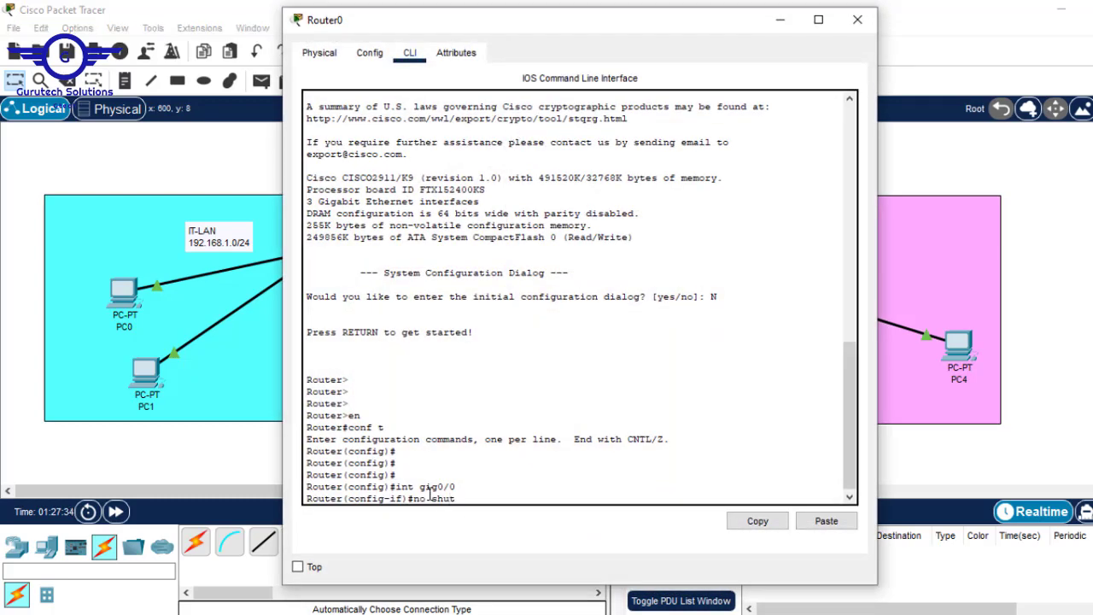
key(Return)
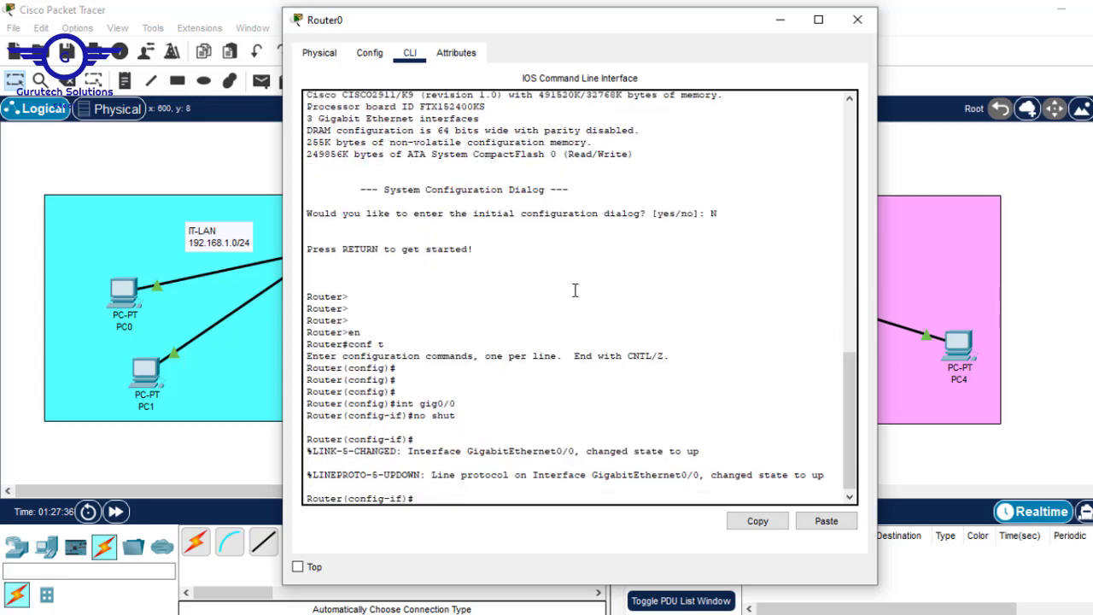
key(Return)
key(Return)
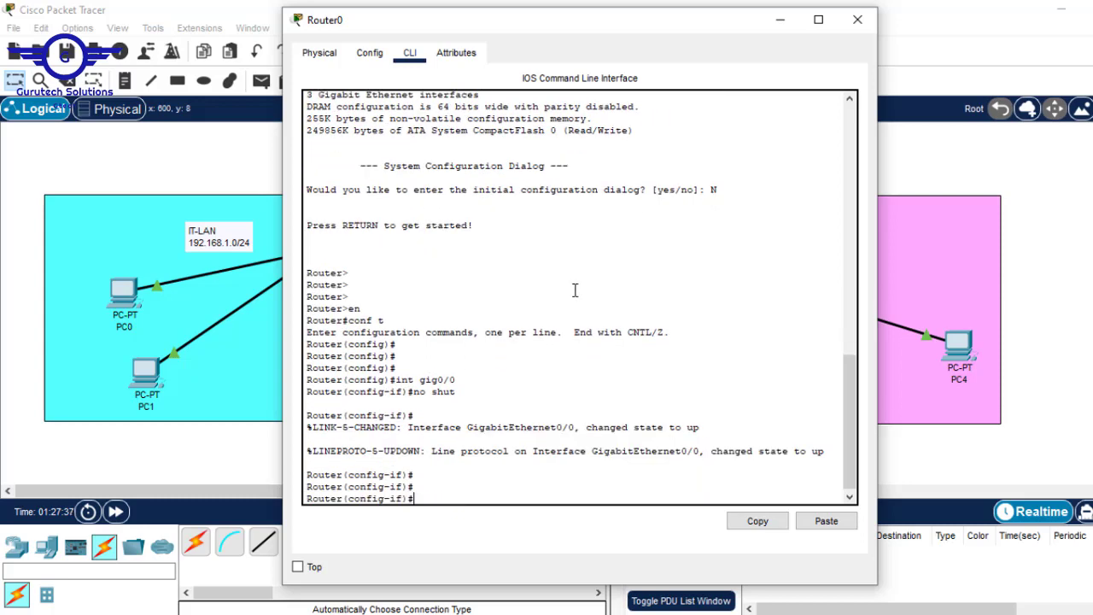
click(780, 31)
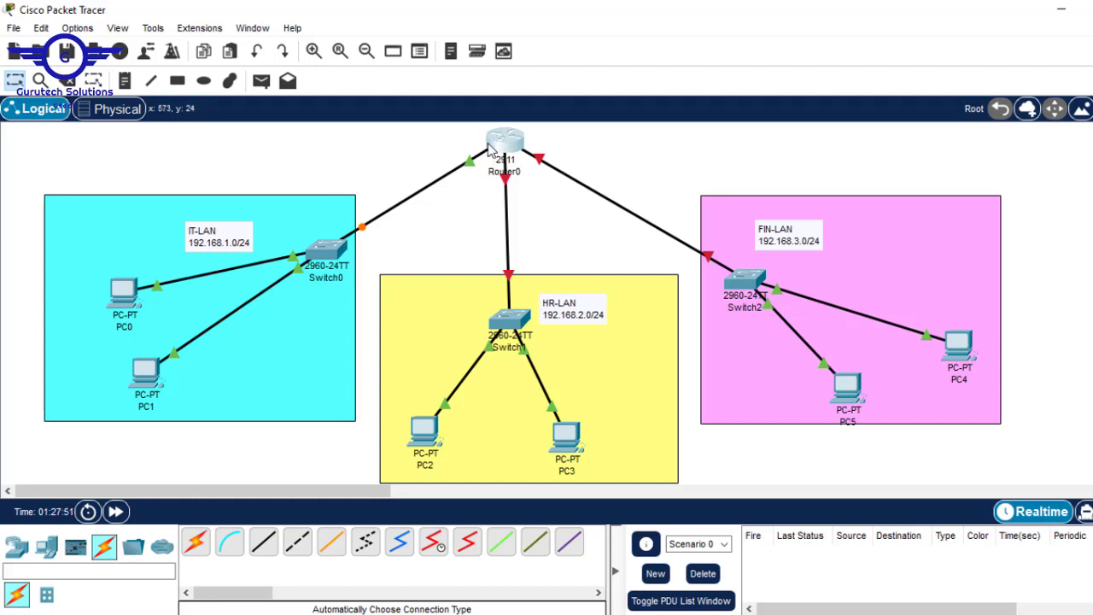
mouse_move(500, 147)
click(509, 144)
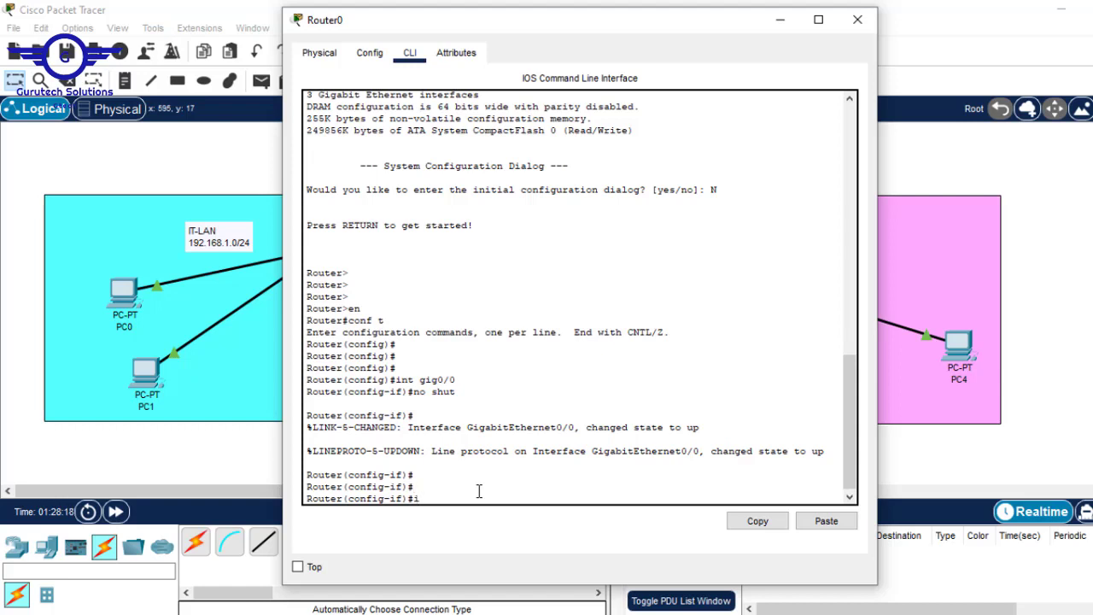
Assign IP address 192.168.1.1 with mask 255.255.255.0 to GigabitEthernet0/0
text(address)
drag(564, 31, 606, 34)
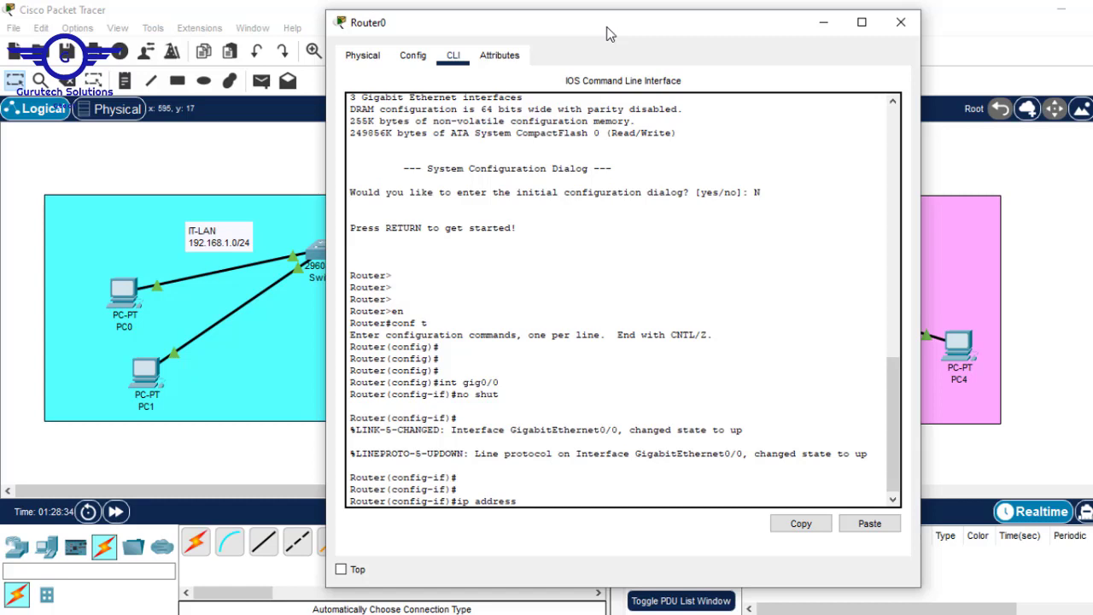
text(192.168.1.1)
text(255)
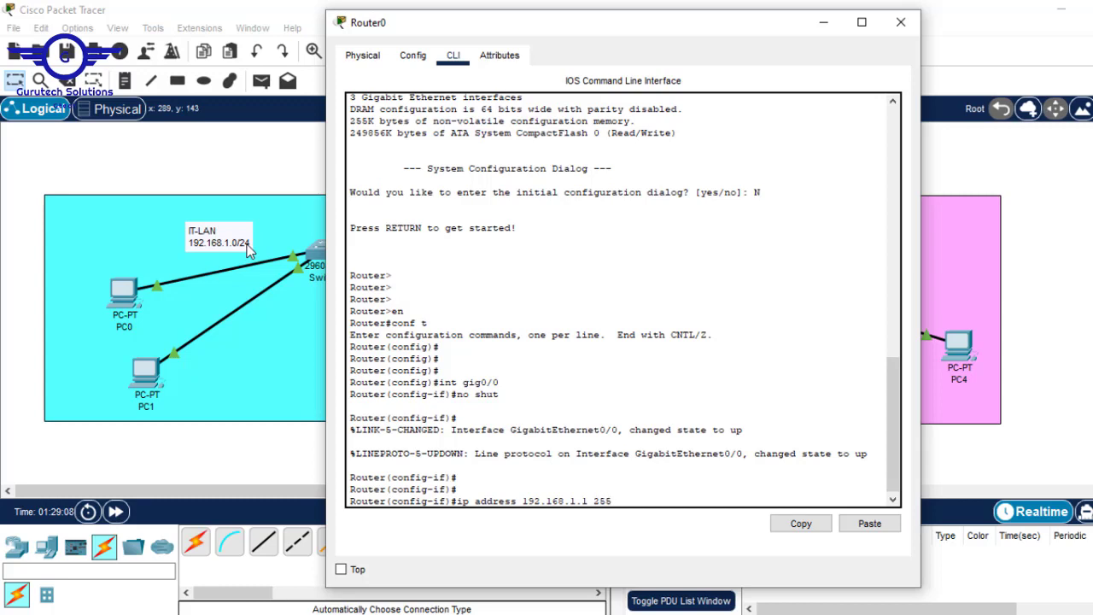
text(.255.255.0)
key(Return)
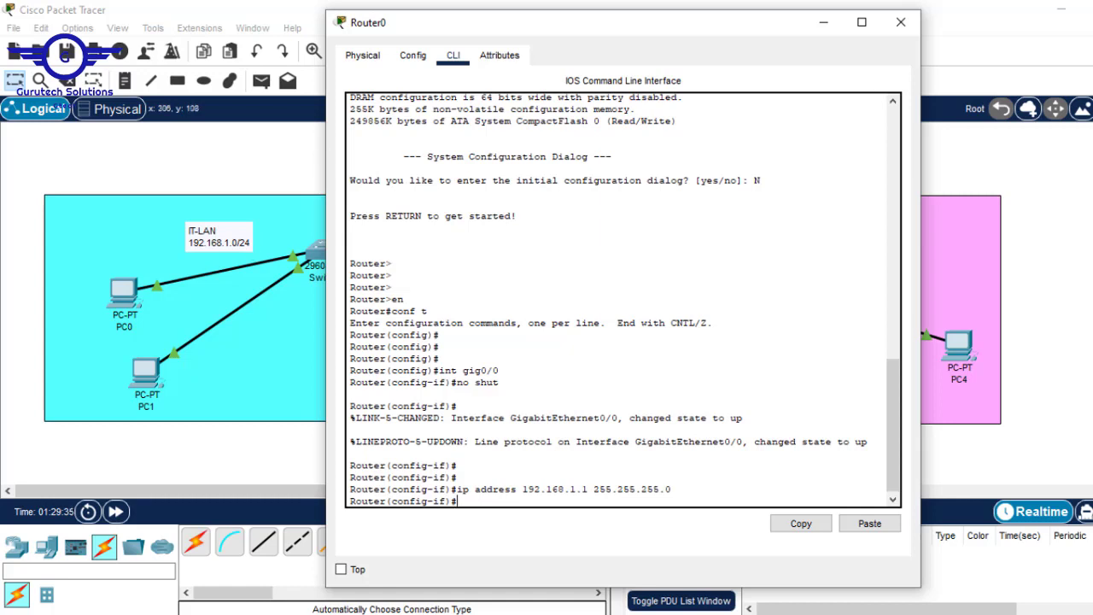
click(1078, 173)
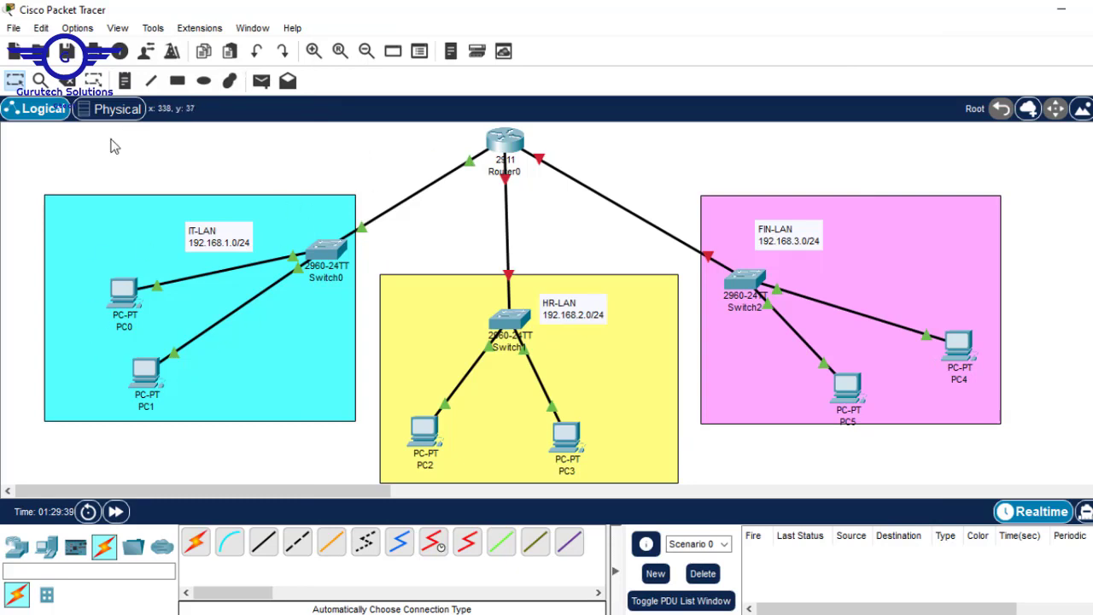
click(506, 141)
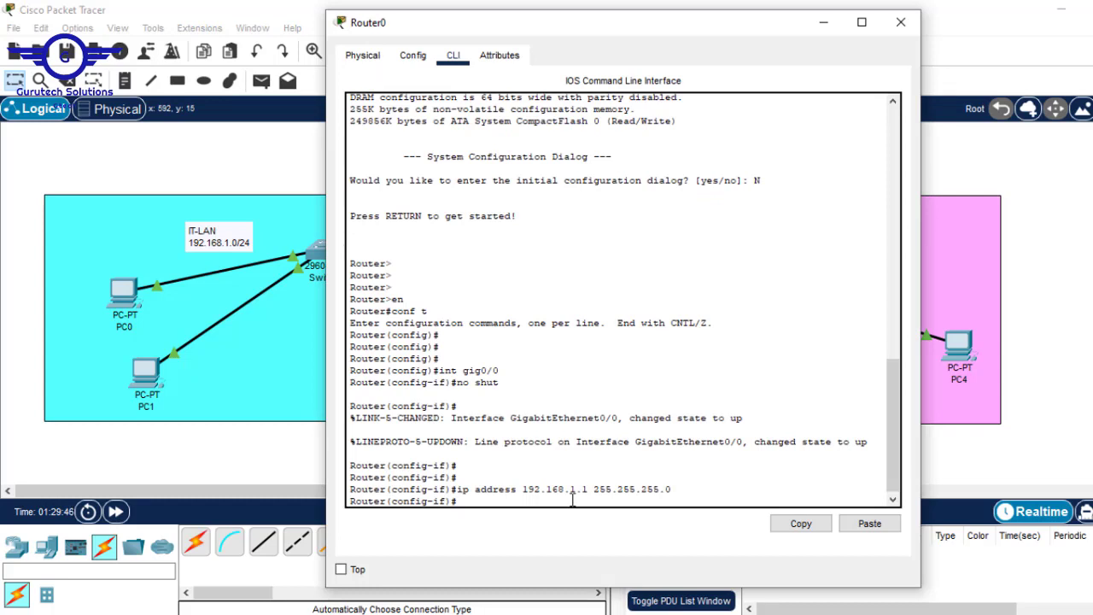
Give GigabitEthernet0/0 the description 'This interface connects to IT-LAN'
text(desc)
key(Tab)
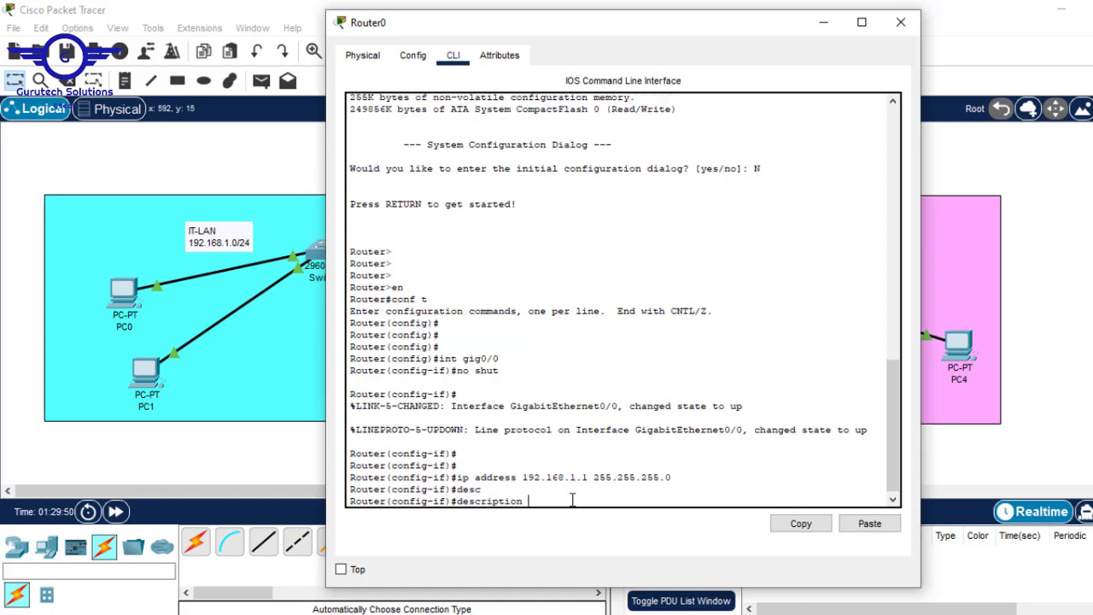
text(This interface connects to )
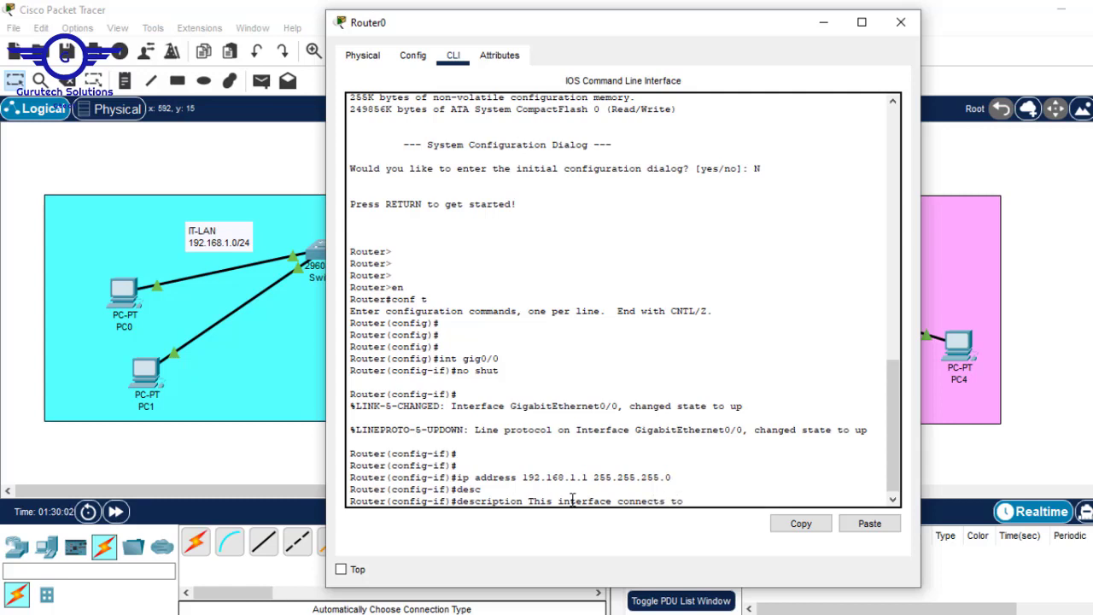
text(IT-LAN)
click(825, 23)
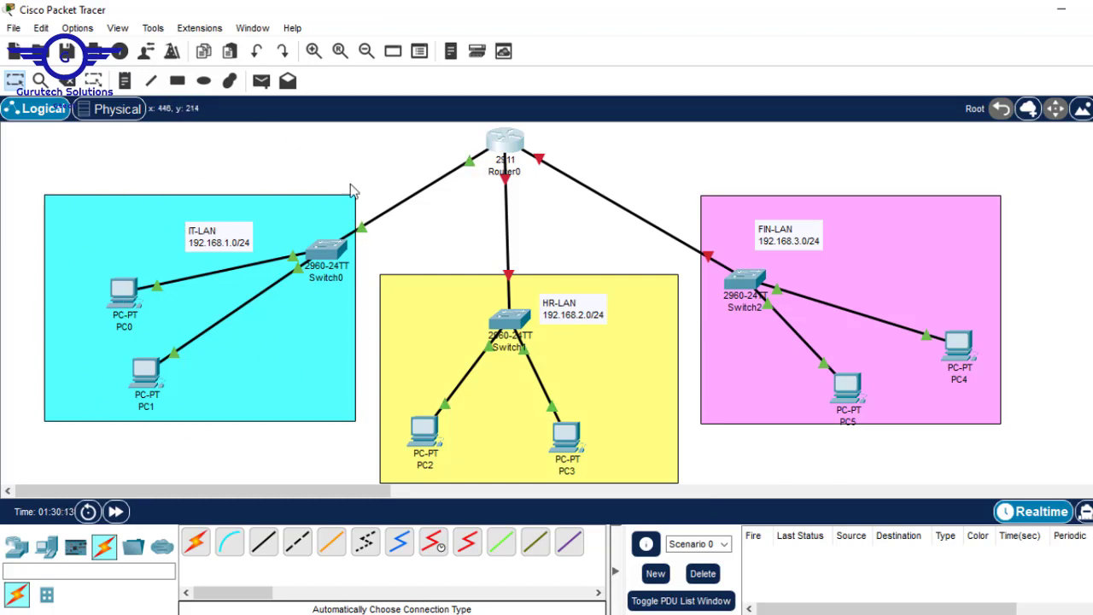
click(504, 141)
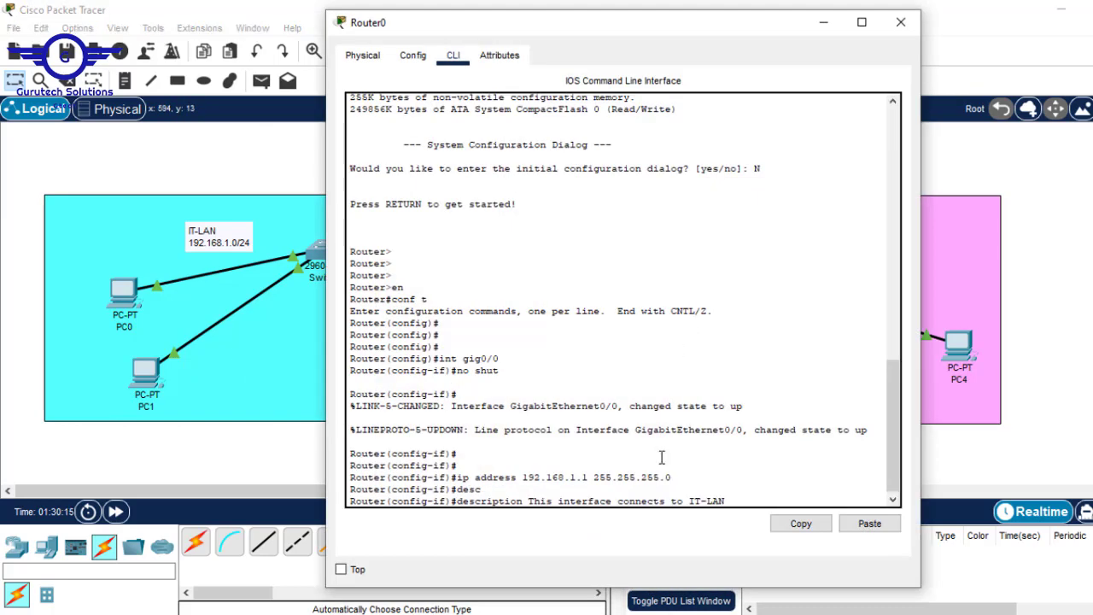
key(Return)
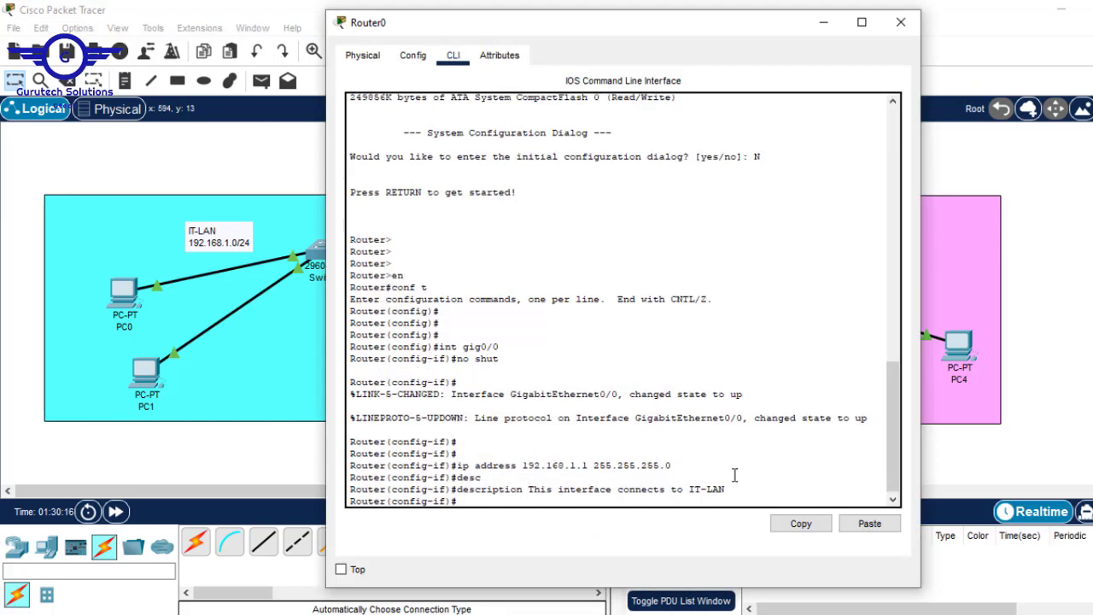
Exit to global configuration and begin selecting interface gig0/1
text(EXIT)
key(Return)
key(Return)
key(Return)
key(Return)
key(Return)
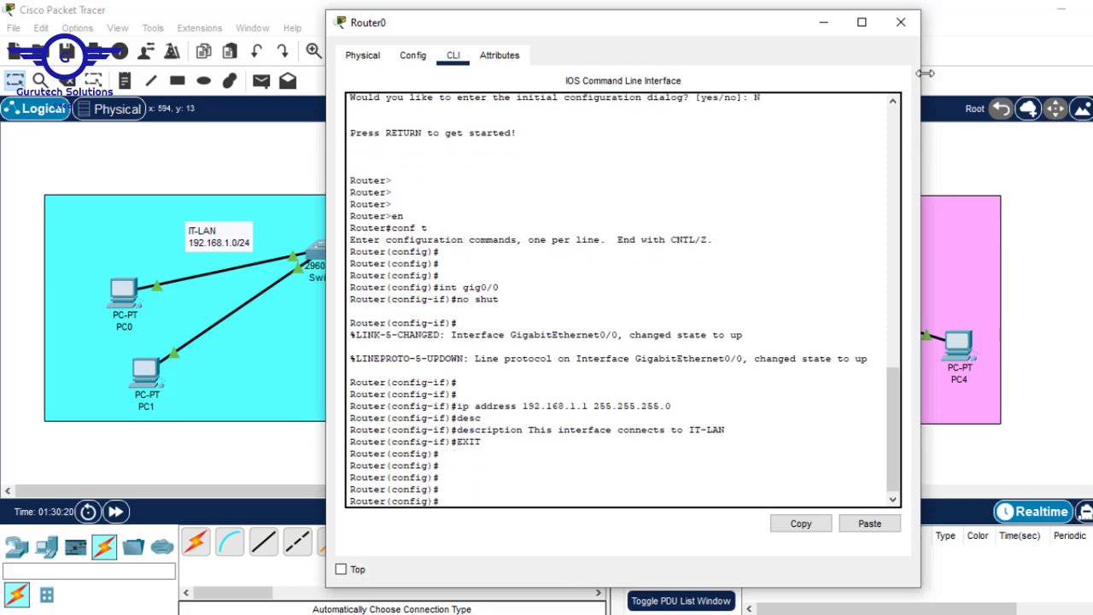
click(822, 23)
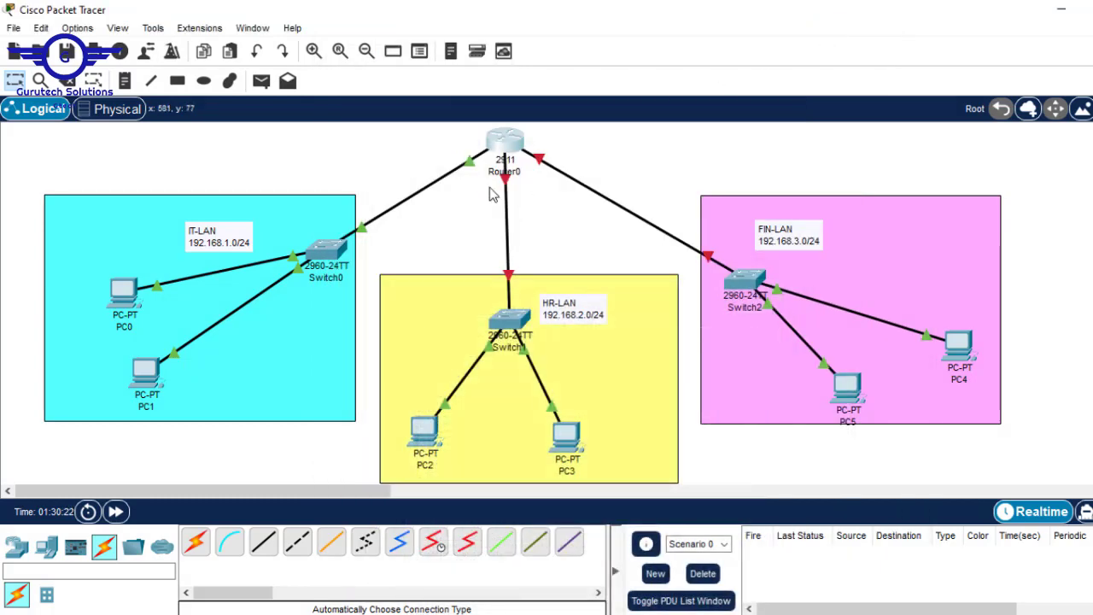
mouse_move(510, 185)
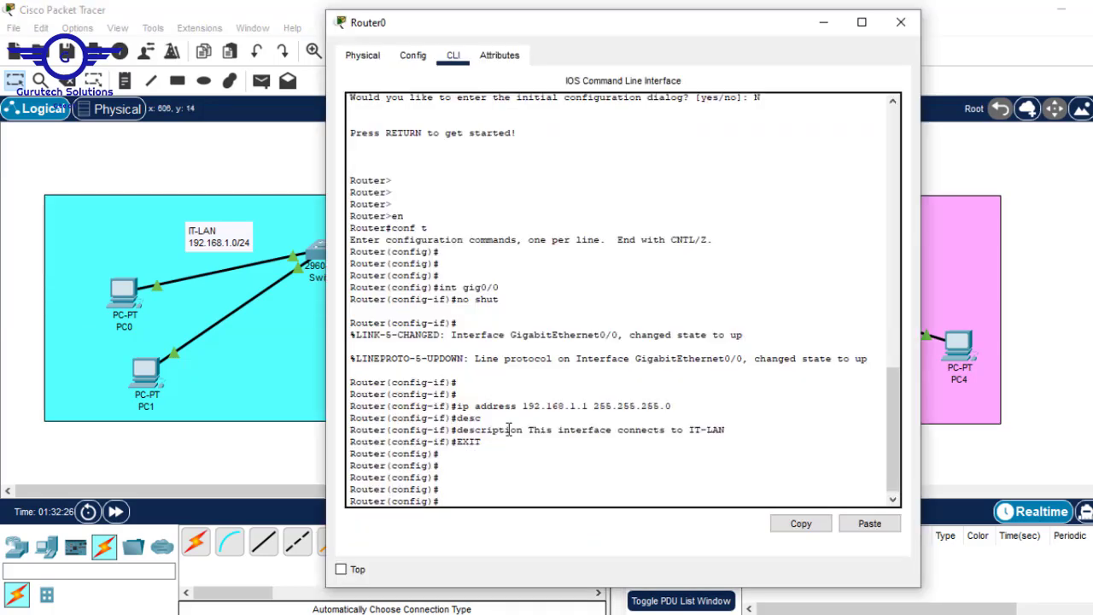
click(1042, 197)
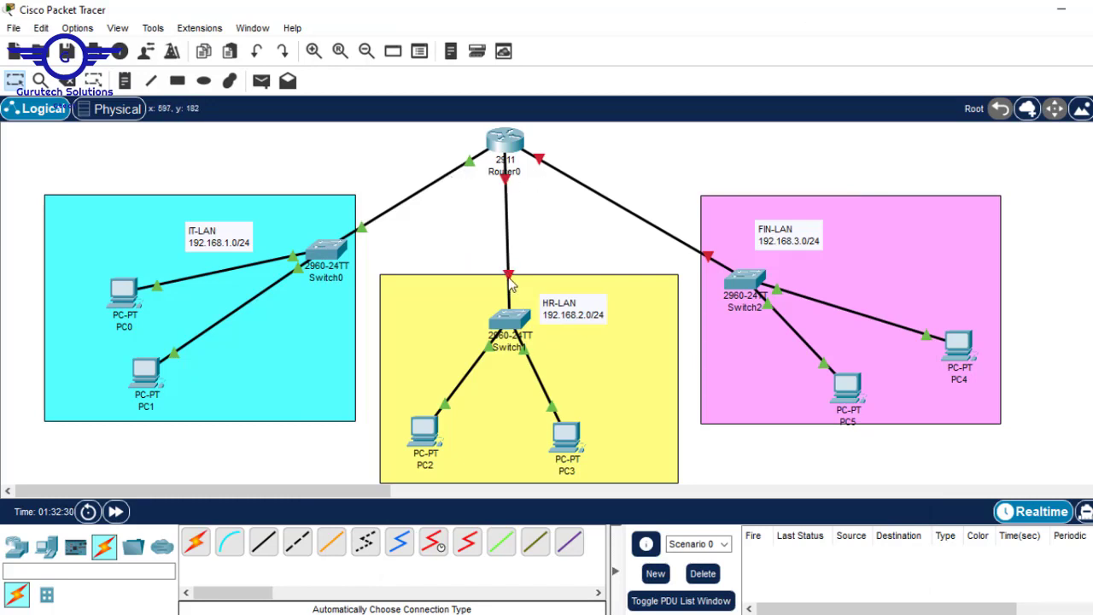
click(512, 128)
text(IN)
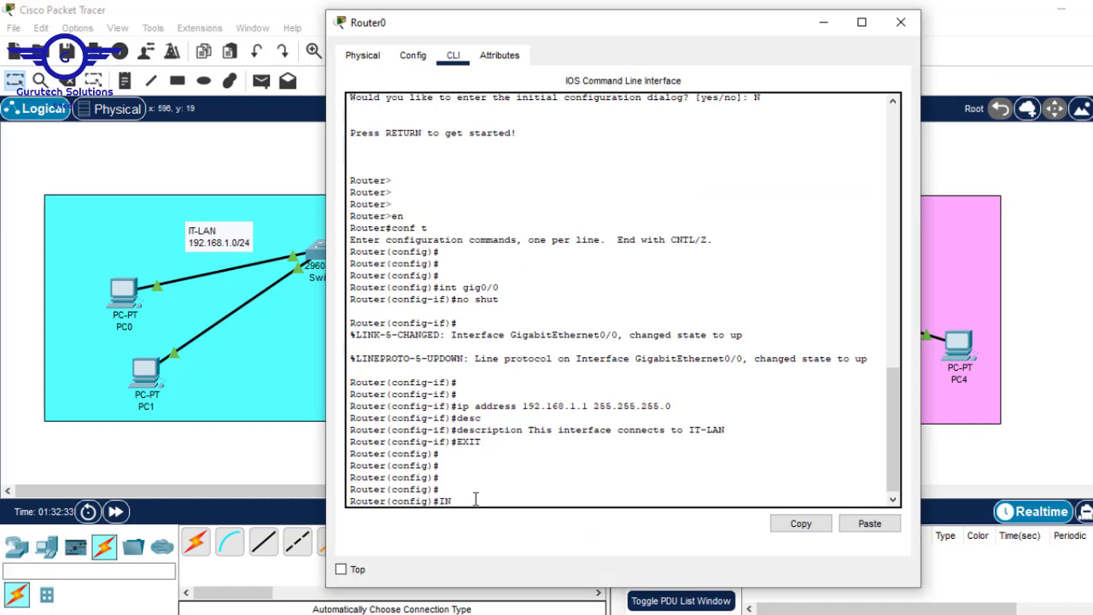
text(T gig0/1)
Enter GigabitEthernet0/1 configuration and bring the interface up with 'no shut'
key(Return)
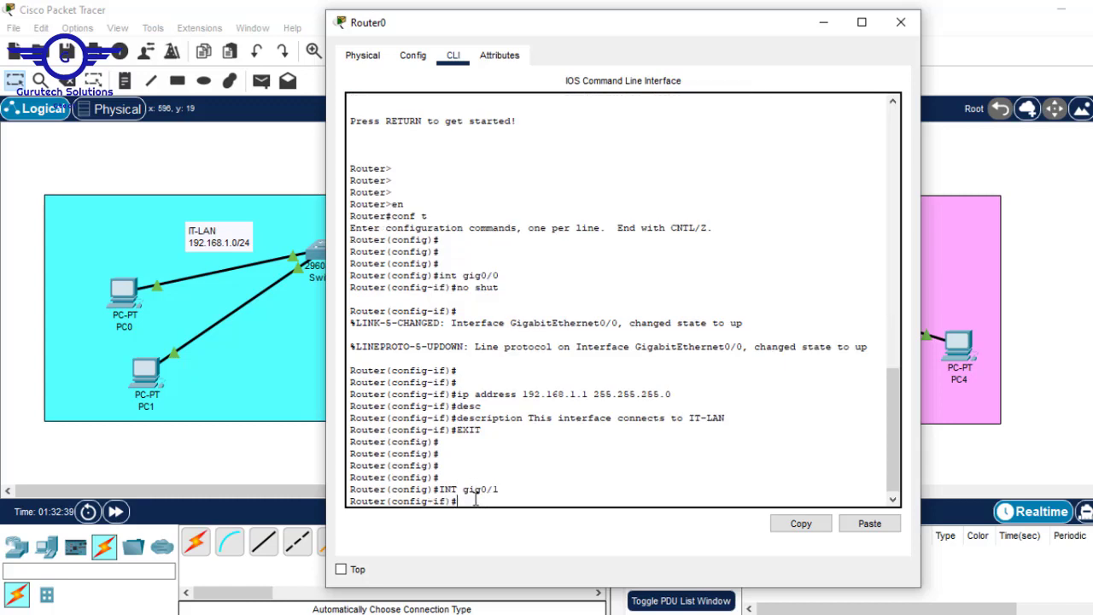
click(1077, 236)
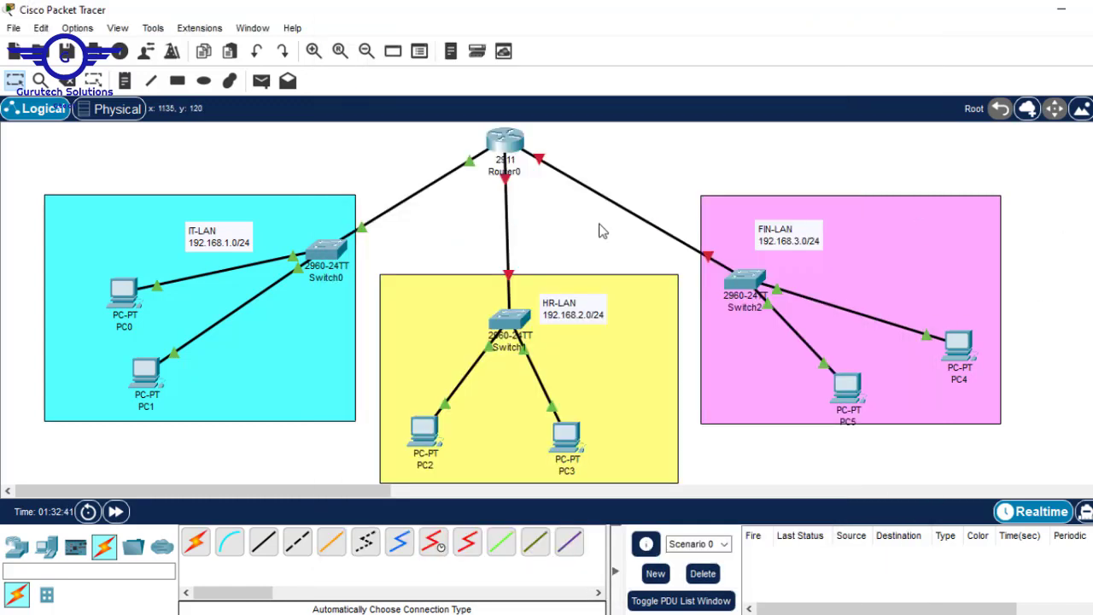
click(513, 137)
text(n)
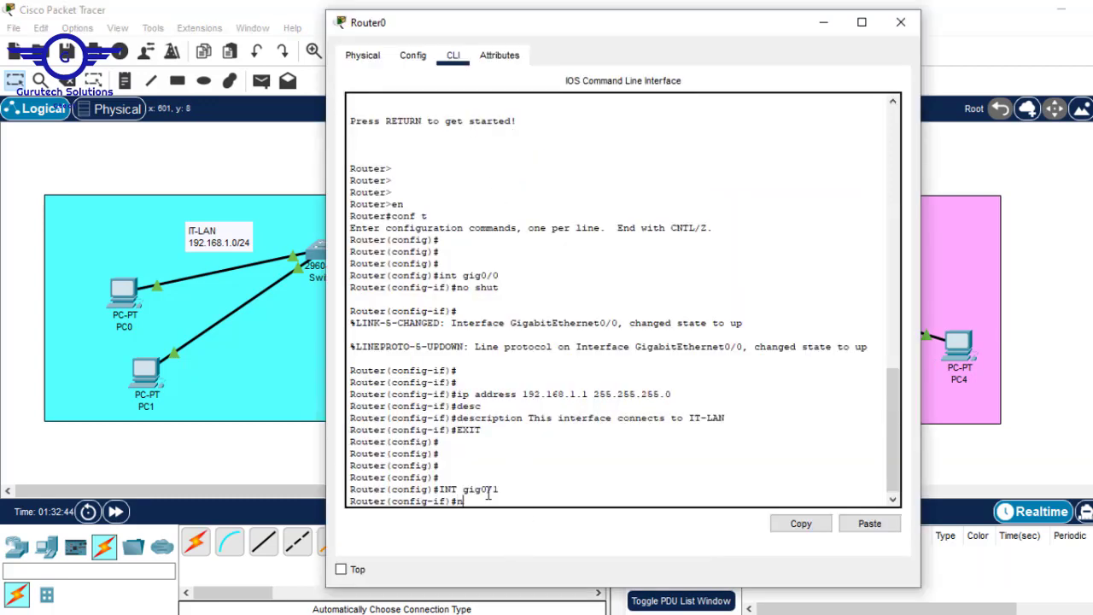
text(o shut)
key(Return)
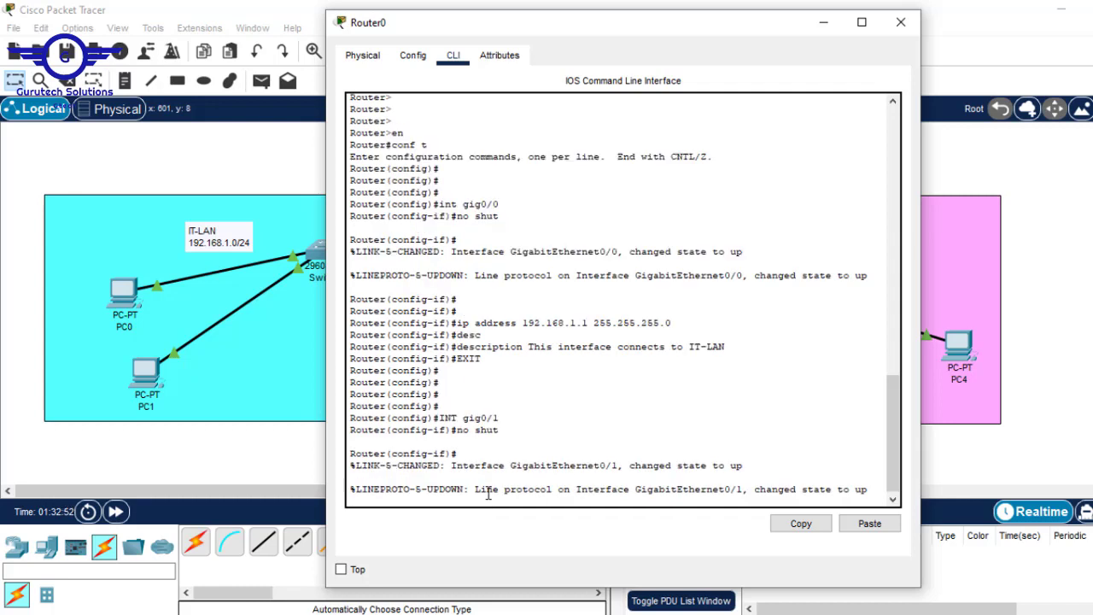
key(Return)
key(Return)
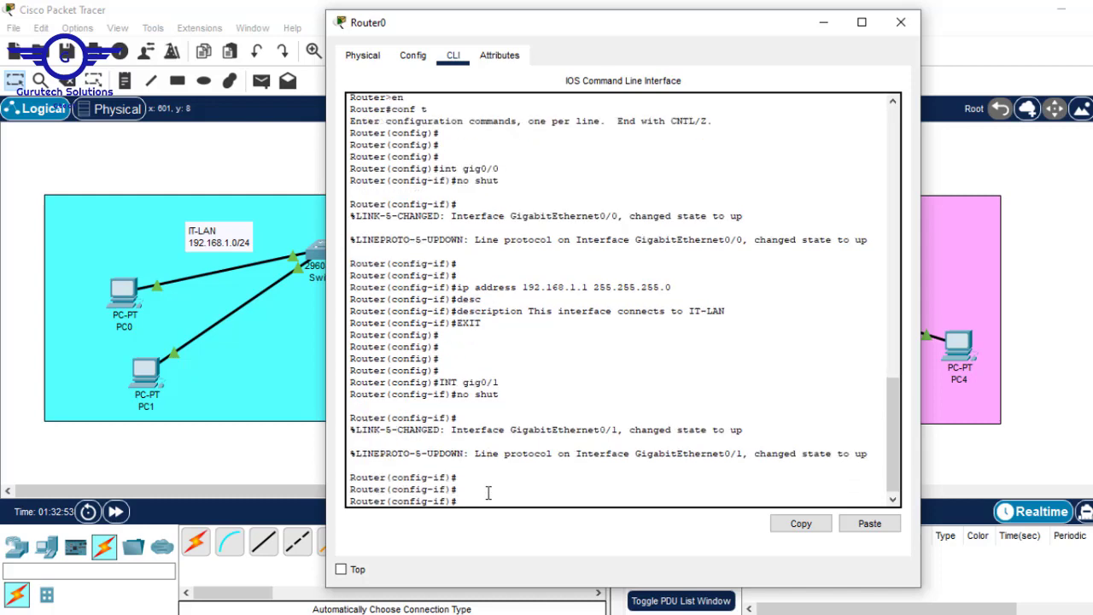
click(1071, 180)
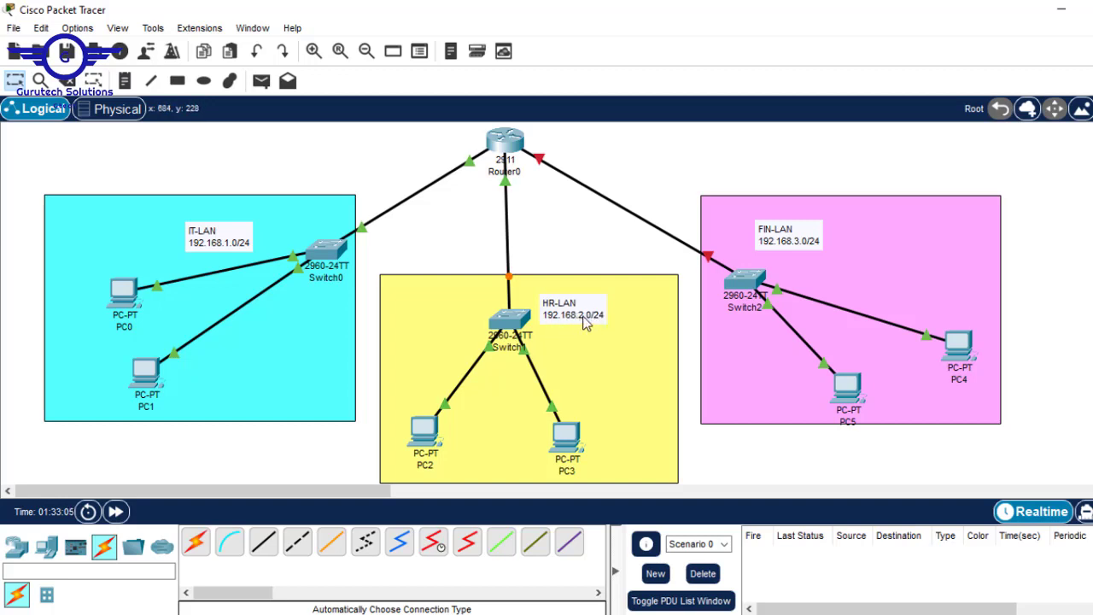
click(504, 144)
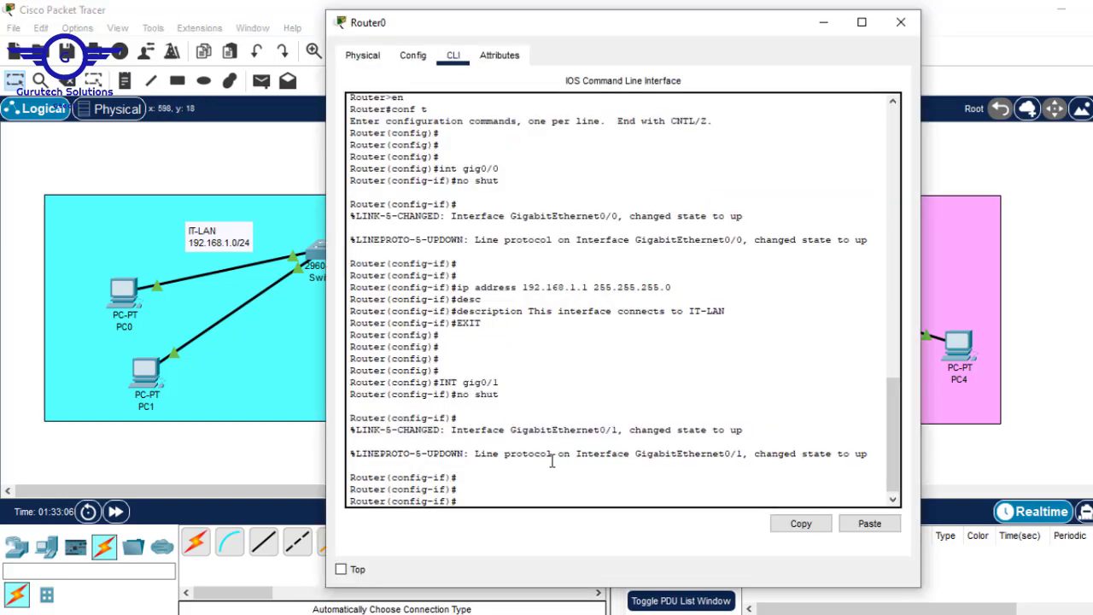
Assign IP address 192.168.2.1 with mask 255.255.255.0 to GigabitEthernet0/1
text(ip address 192.168.2.1)
click(1051, 240)
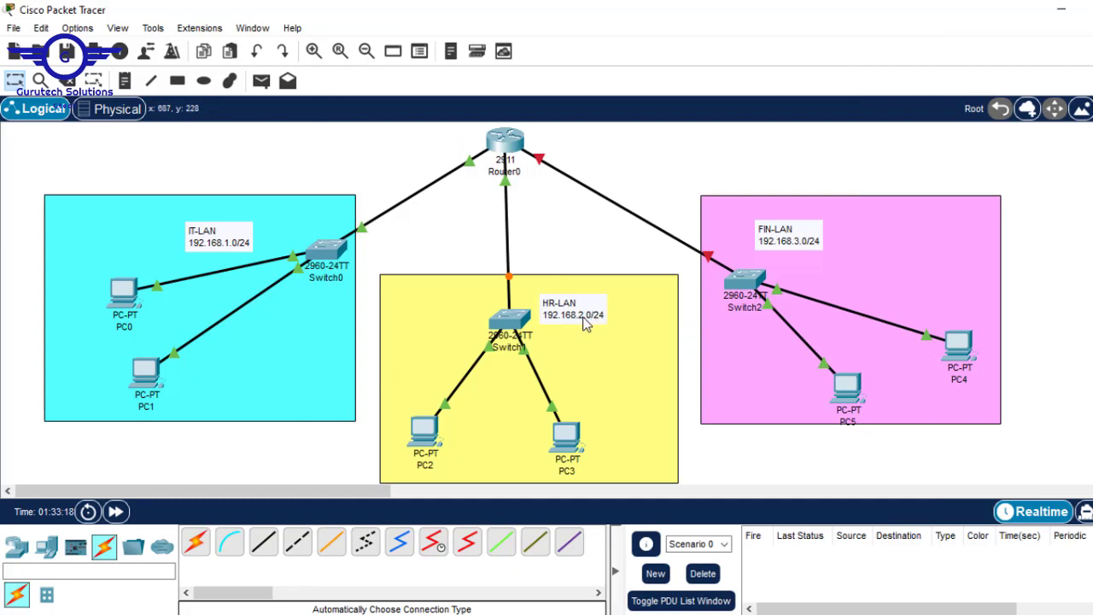
click(504, 138)
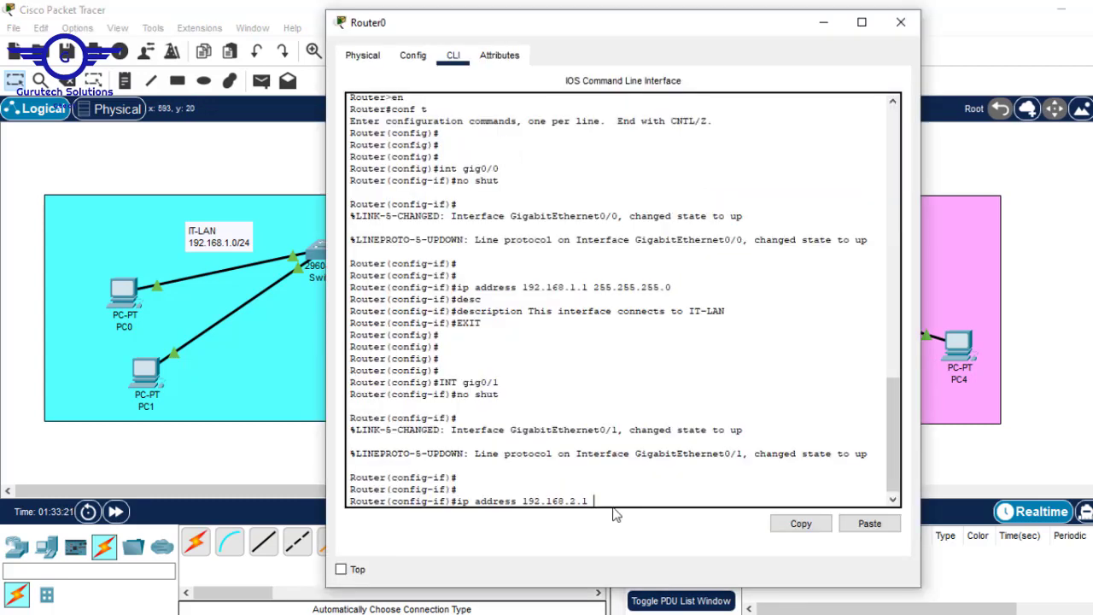
text(255.255.255.0)
key(Return)
click(1067, 215)
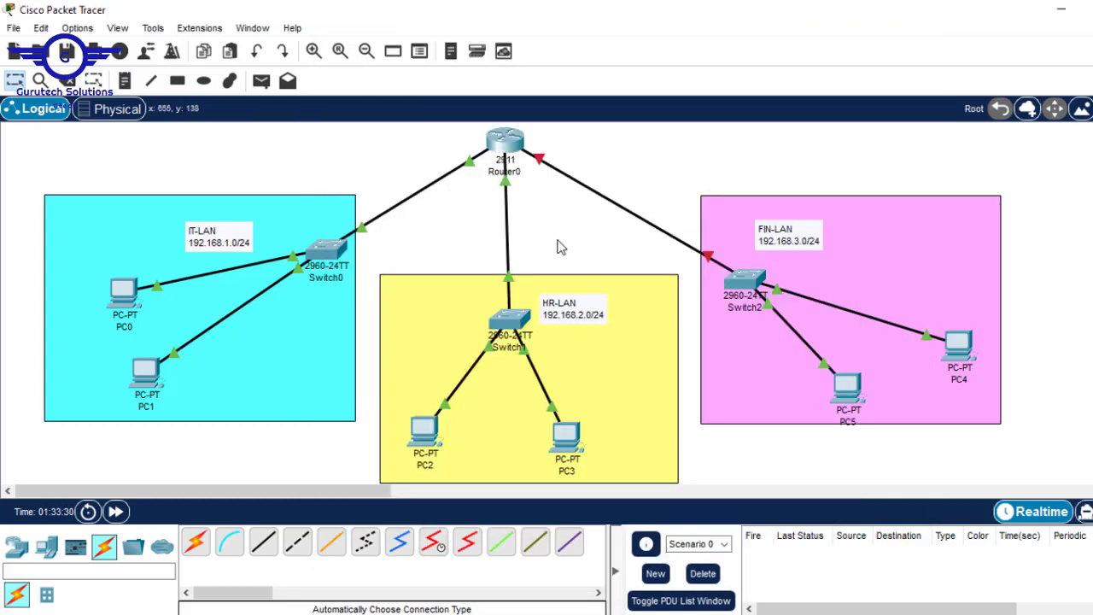
click(505, 141)
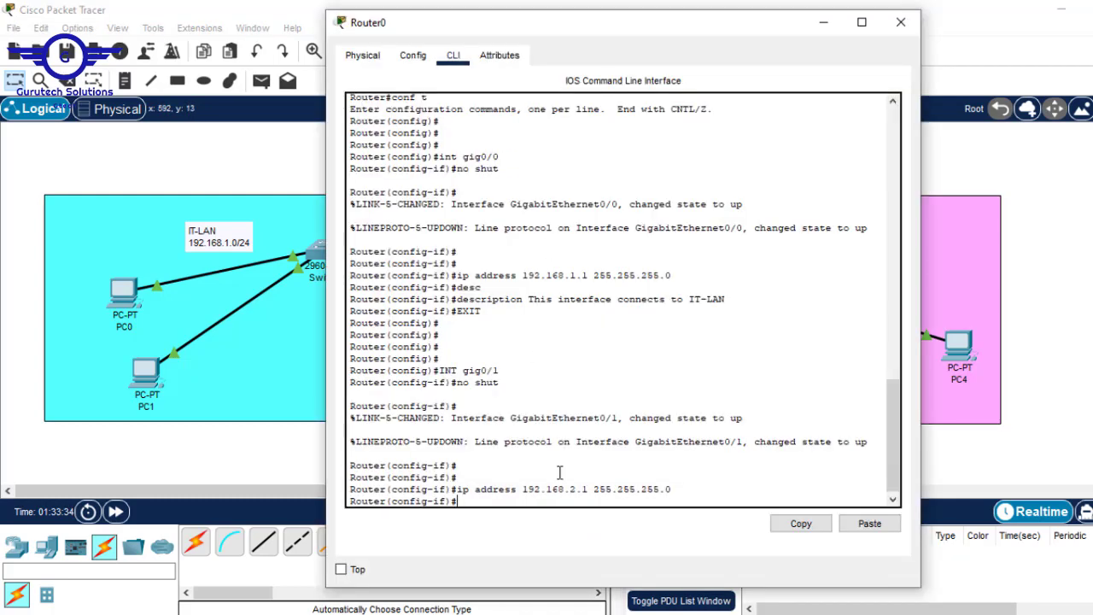
Describe gig0/1 as 'This interface connect to HR-LAN', then exit and close Router0's window
text(de)
key(BackSpace)
text(s)
key(Tab)
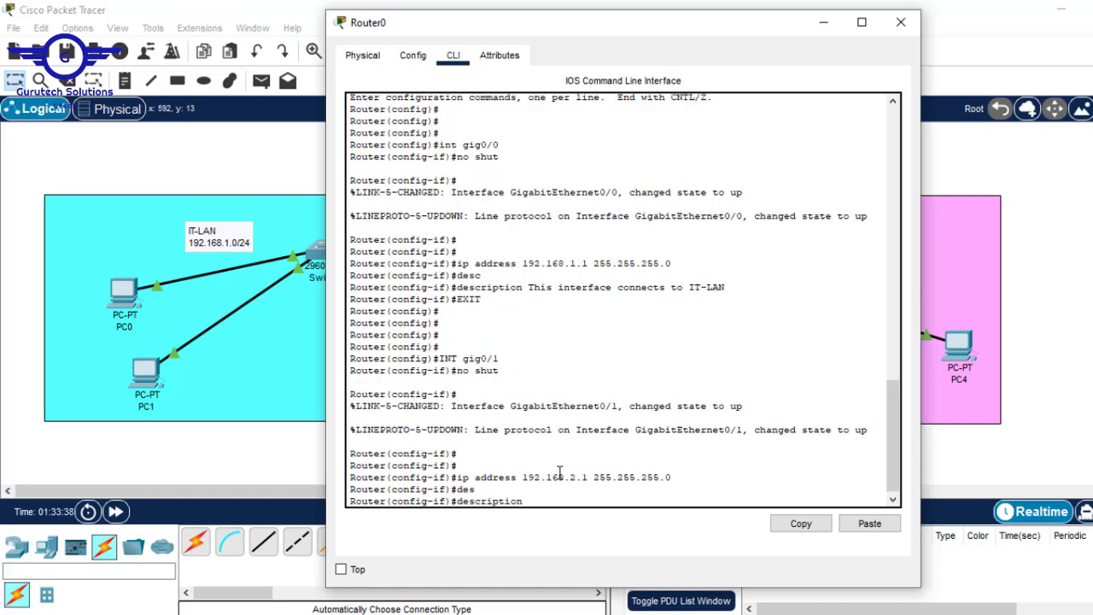
text(This inter)
text(face connect to HR-LAN)
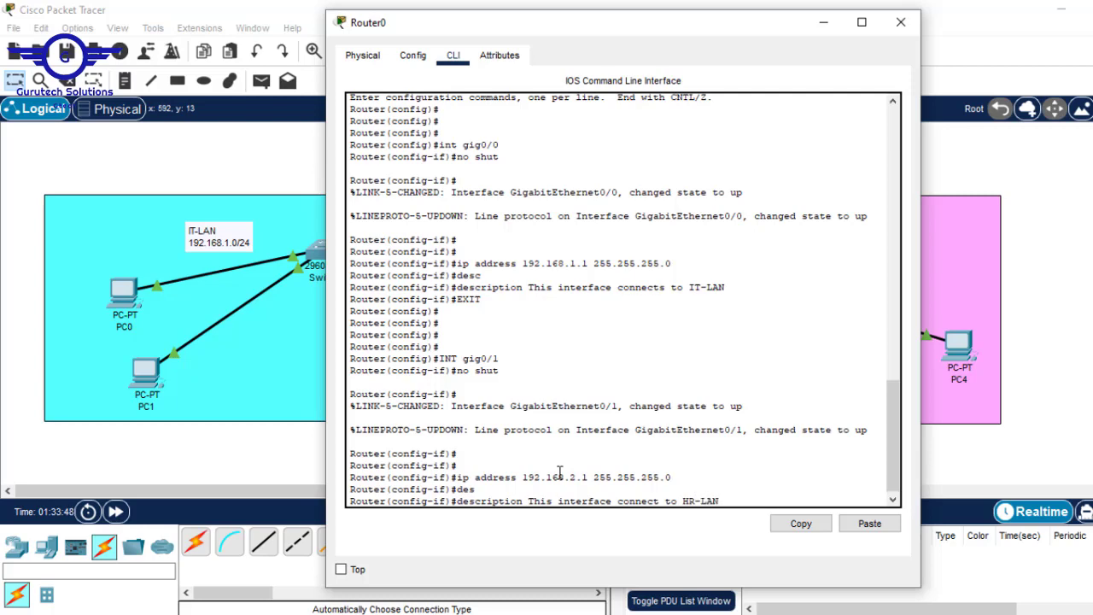
key(Return)
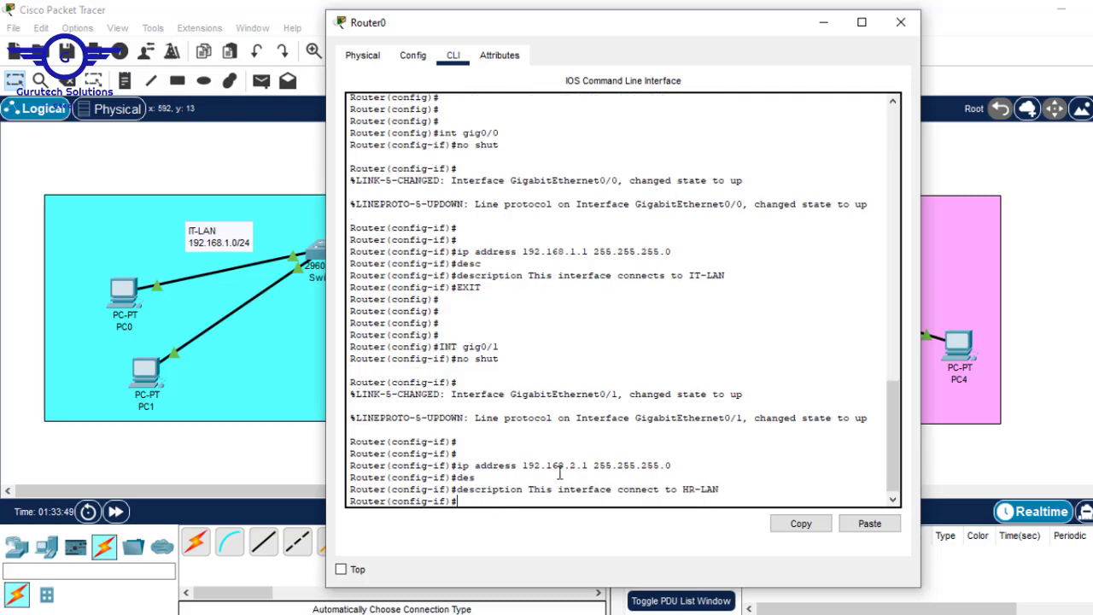
text(exit)
key(Return)
key(Return)
key(Return)
key(Return)
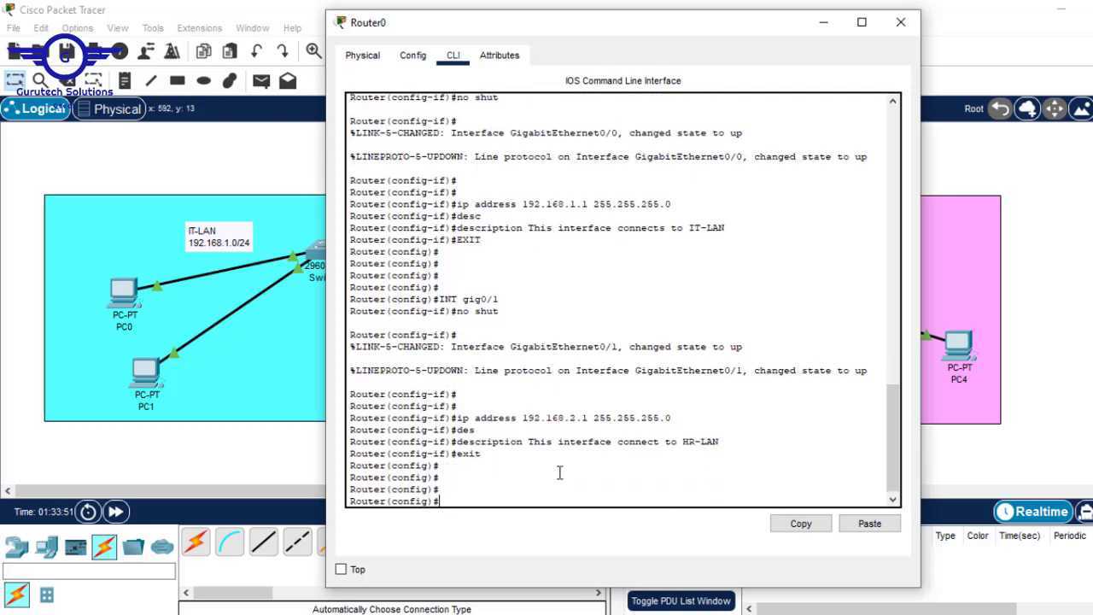
click(836, 28)
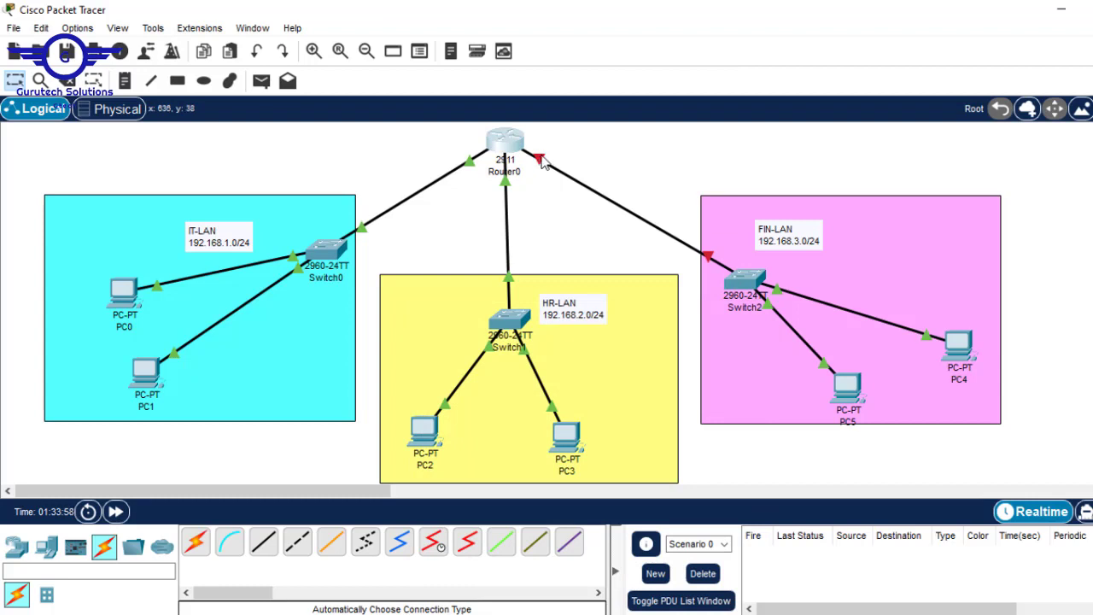
mouse_move(542, 165)
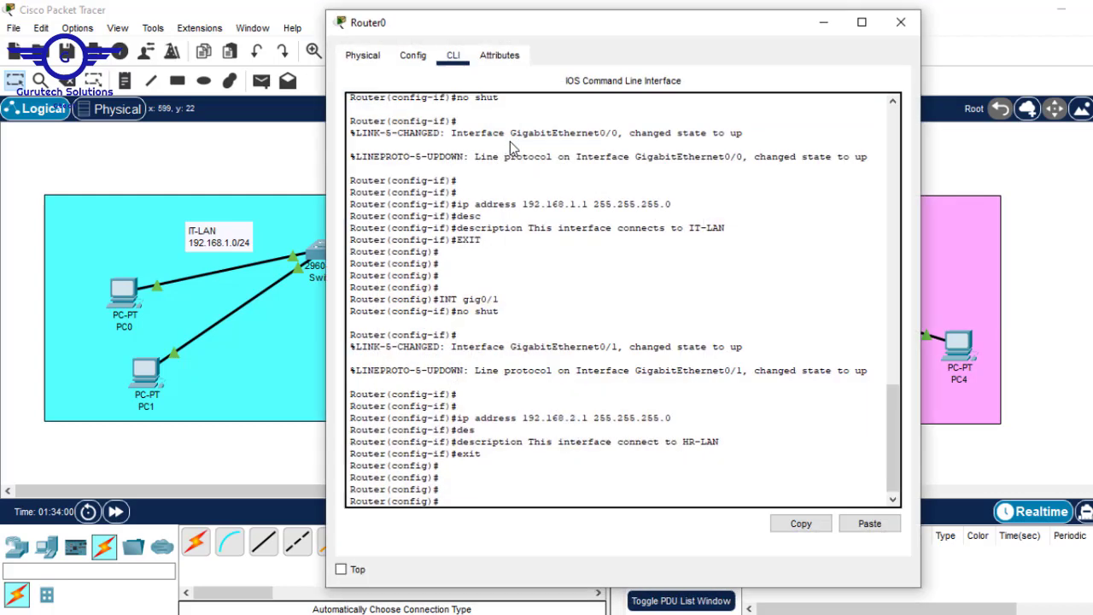
On Router0's CLI, enter configuration mode for interface gig0/2
click(510, 141)
click(539, 487)
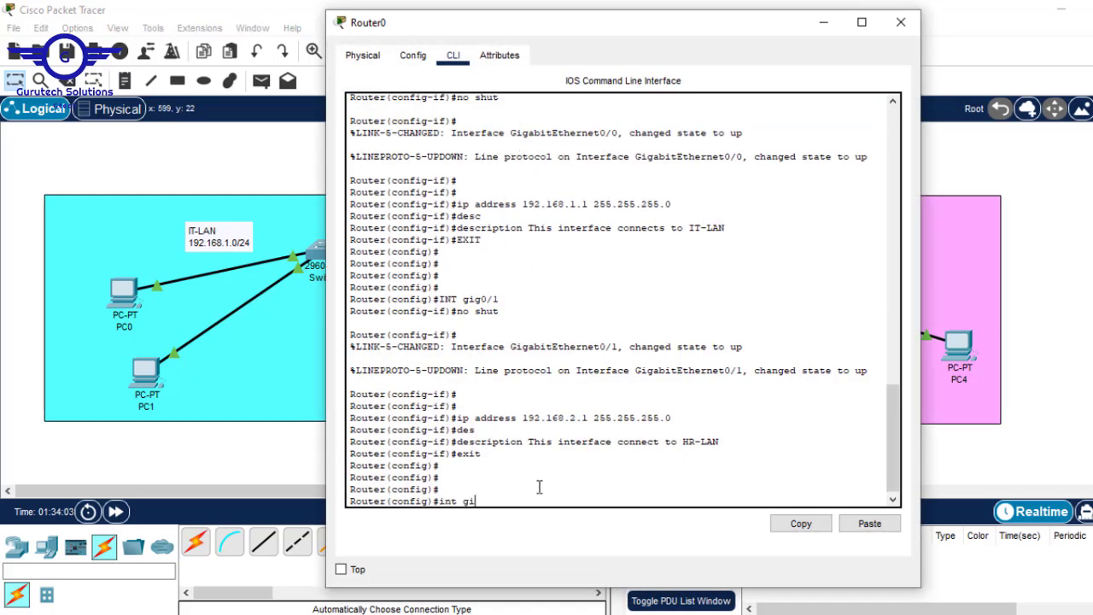
text(int gig0/2)
key(Return)
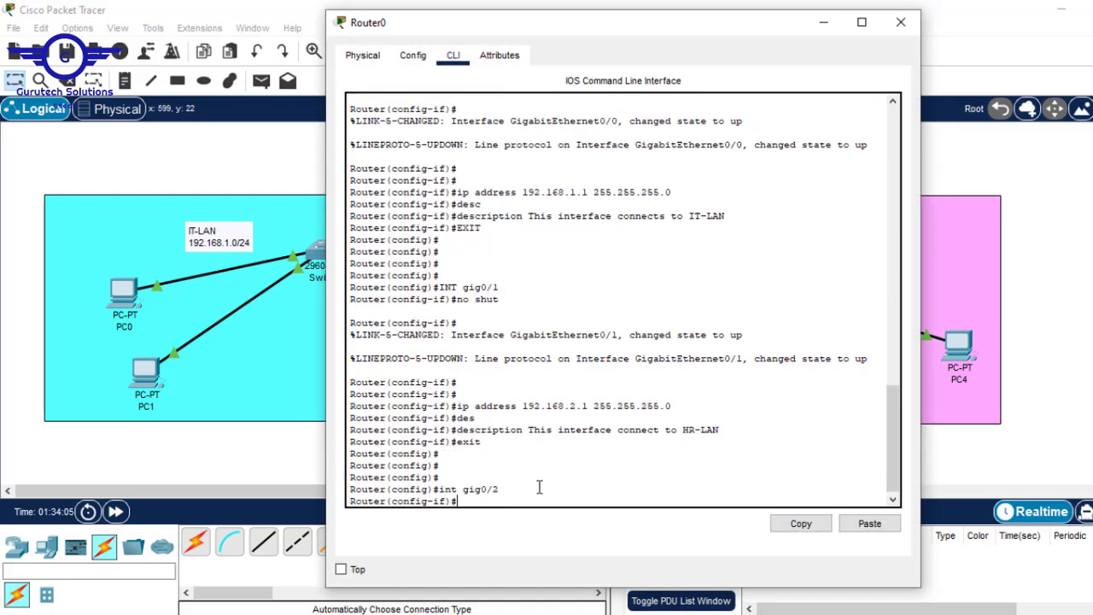
key(Return)
key(Return)
click(1059, 234)
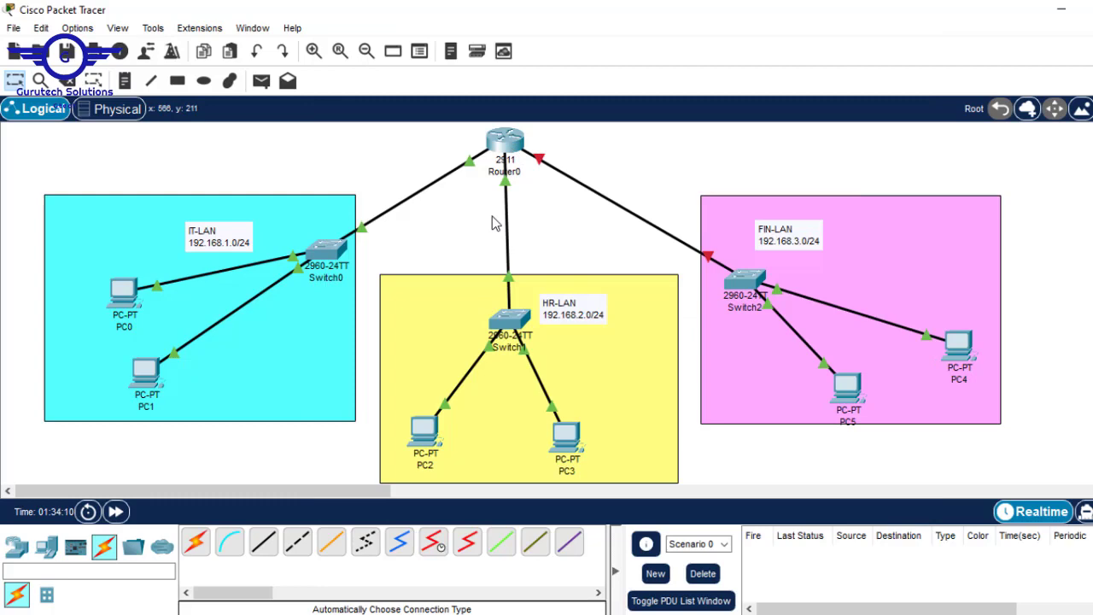
click(505, 141)
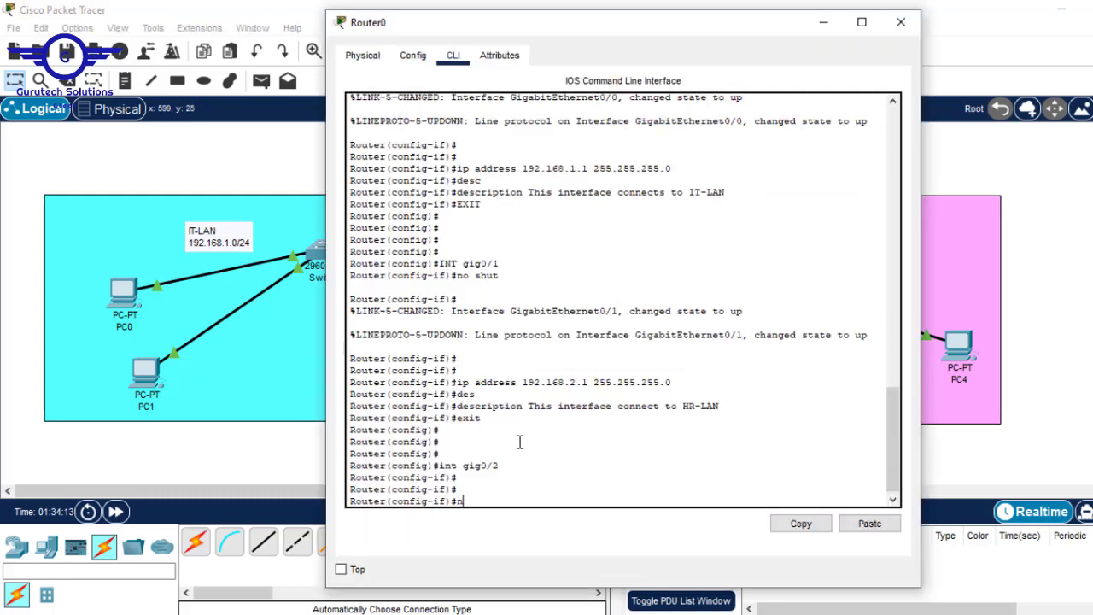
Enable gig0/2 with 'no shut' and assign it 192.168.3.1 255.255.255.0
text(no shut)
key(Return)
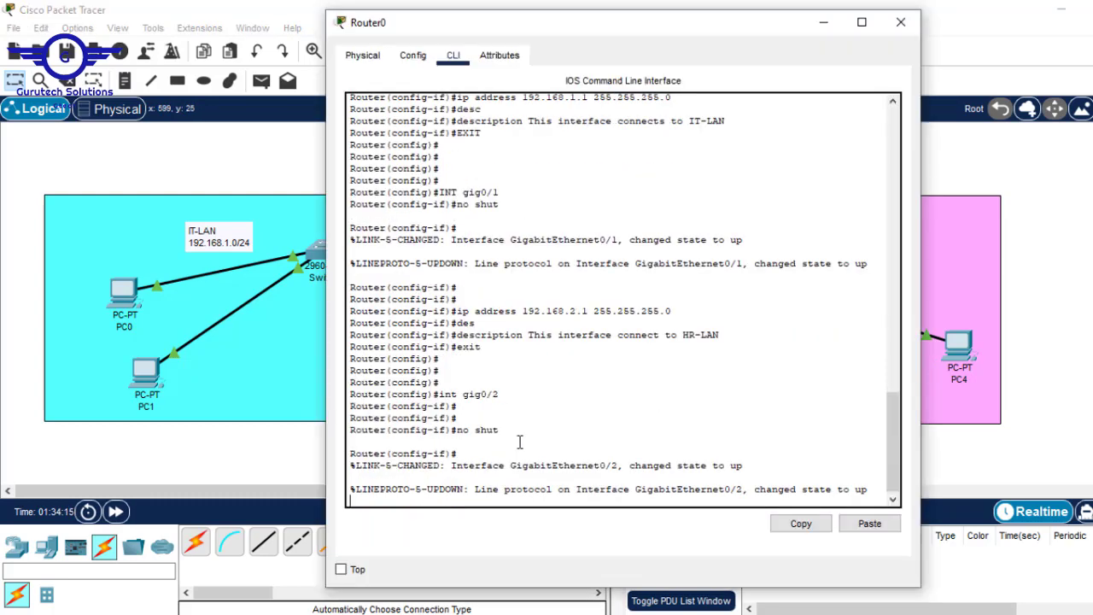
key(Return)
key(Return)
key(Return)
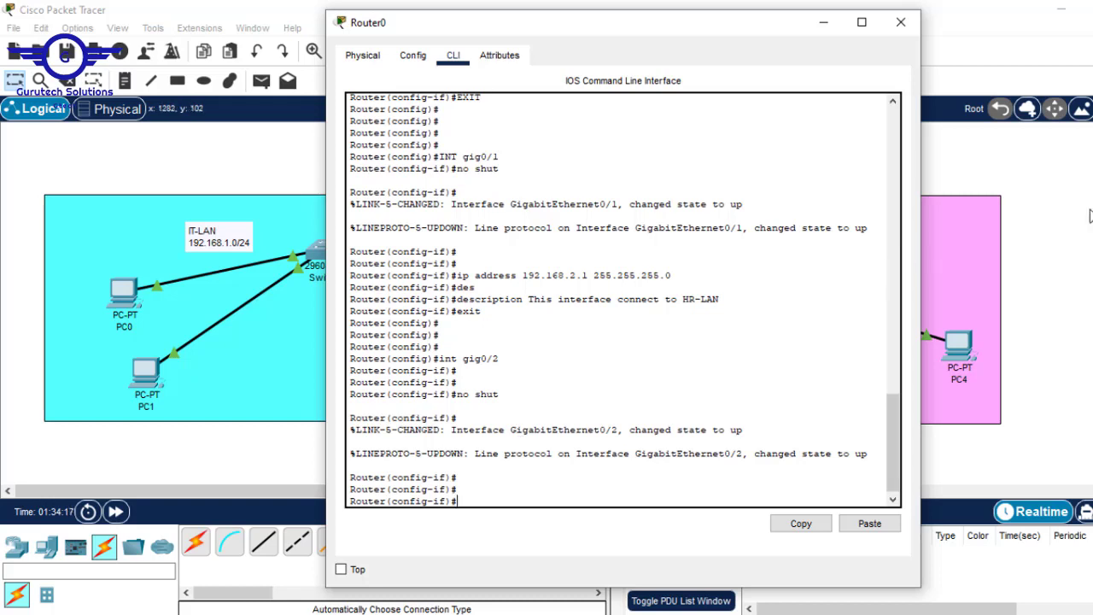
click(1089, 212)
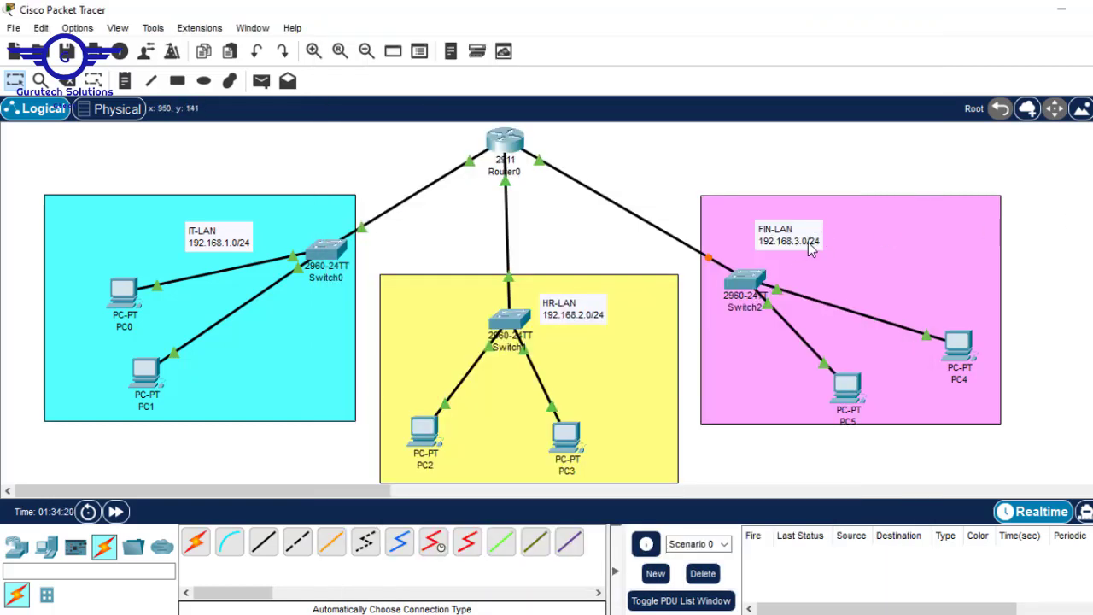
click(507, 145)
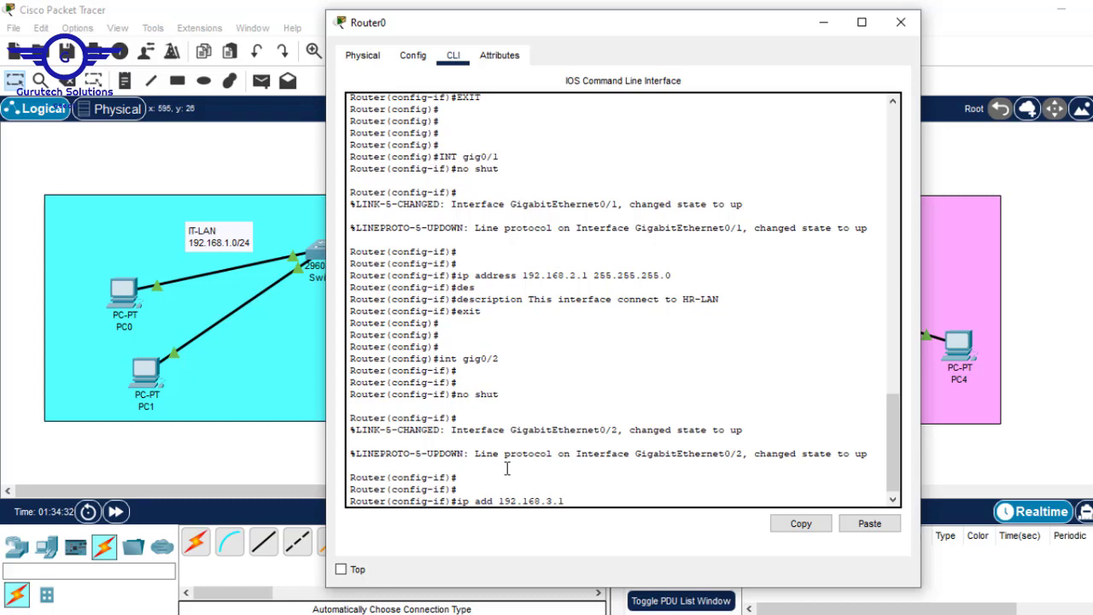
text(55.255.255.0)
key(Return)
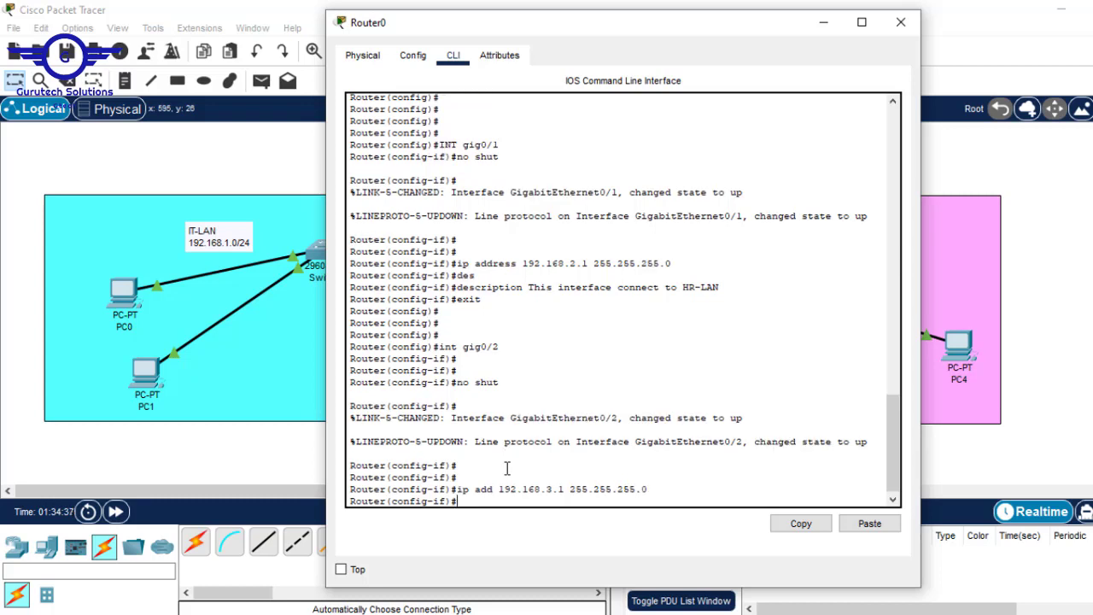
click(938, 225)
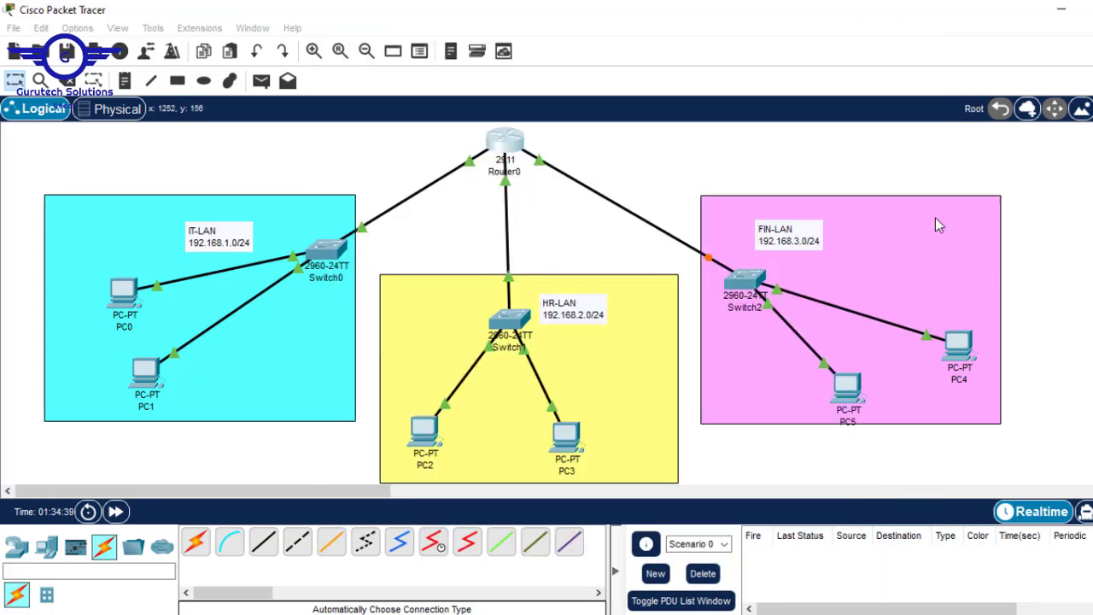
Give gig0/2 the description 'This interface connects to FIN-LAN'
click(500, 152)
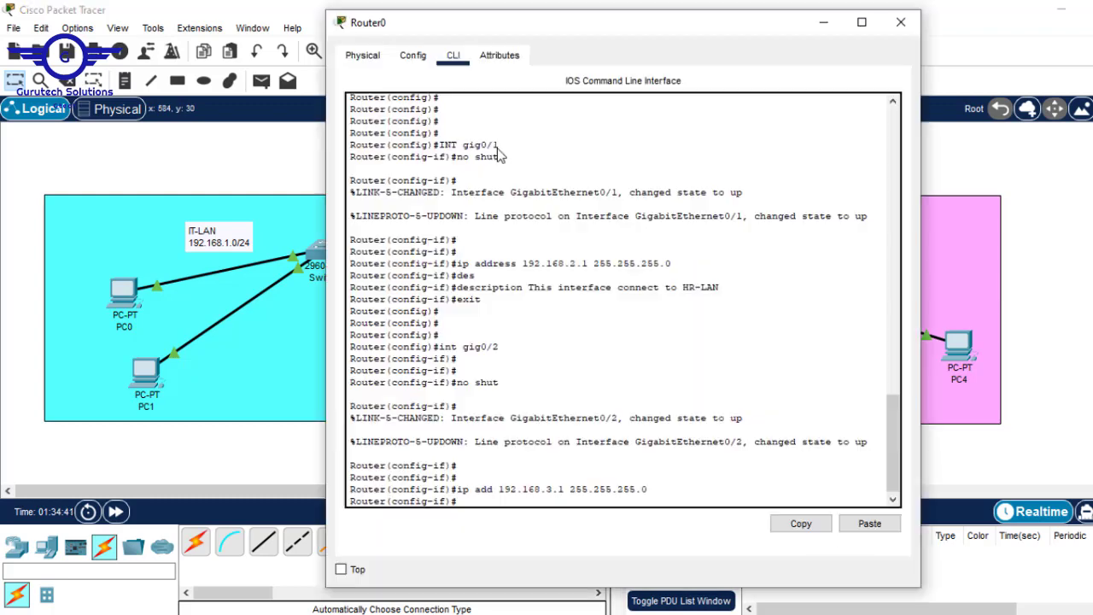
key(Return)
text(d)
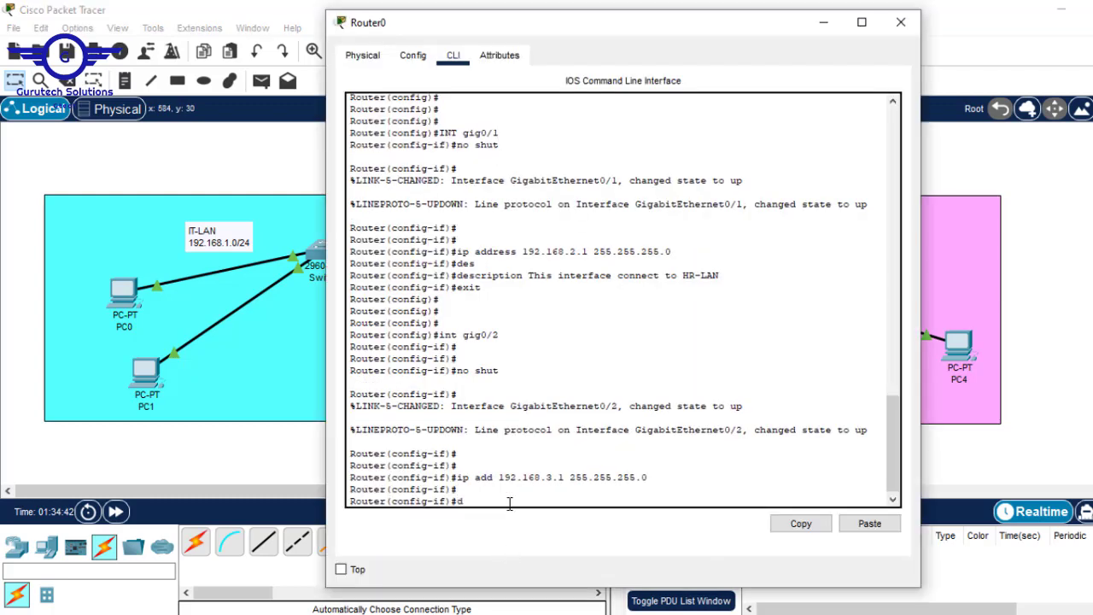
text(escri)
key(Tab)
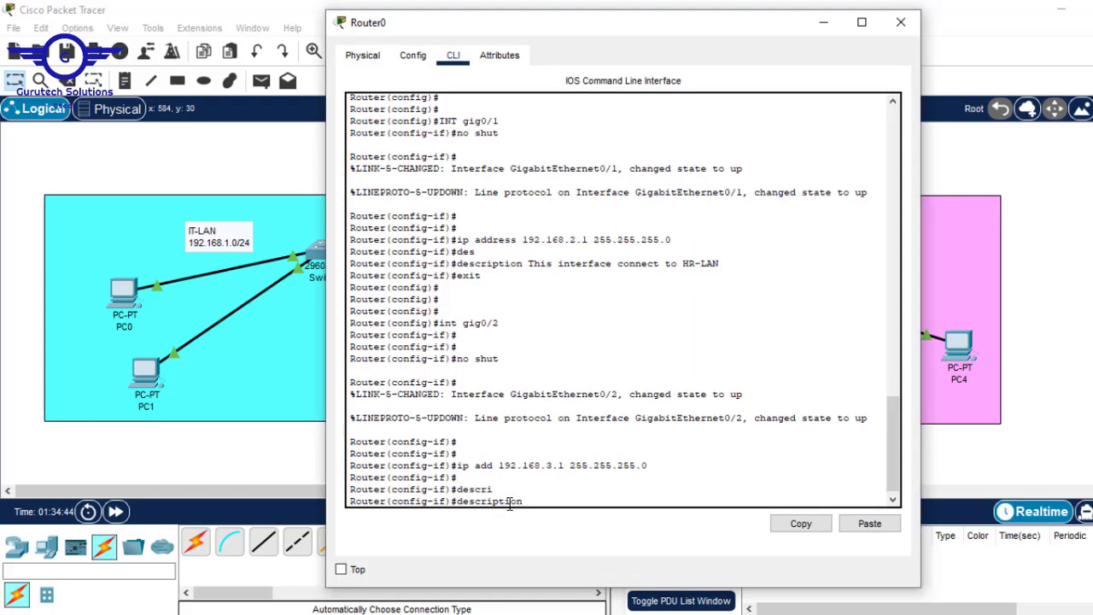
text(This interface connects to)
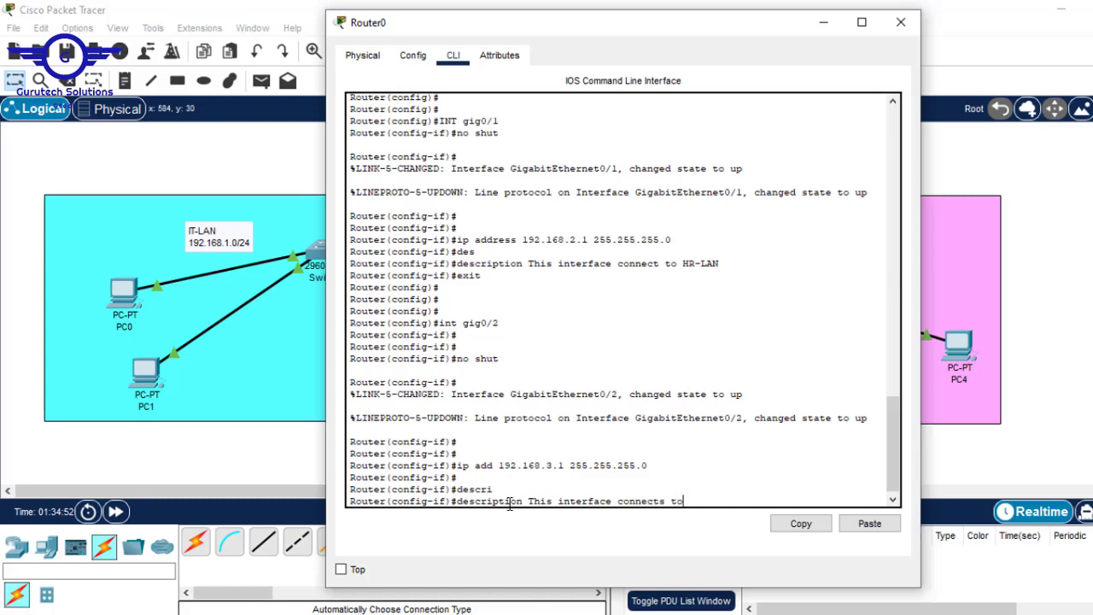
text( FIN-LAN)
key(Return)
Exit interface mode and save the running configuration with 'do wr'
text(ex)
key(Return)
key(Return)
key(Return)
key(Return)
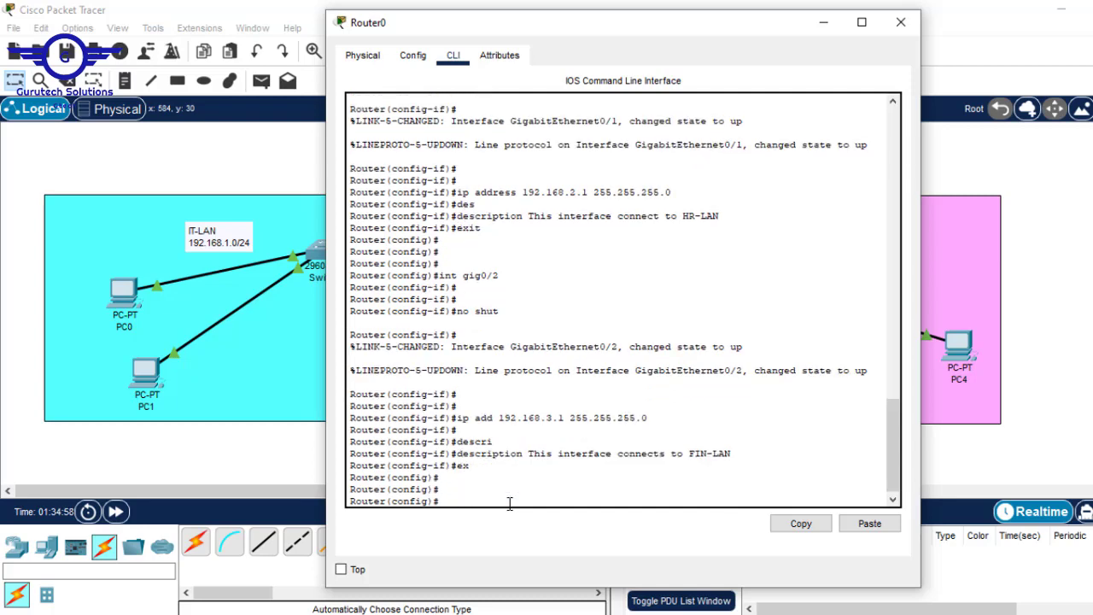
text(do wr)
key(Return)
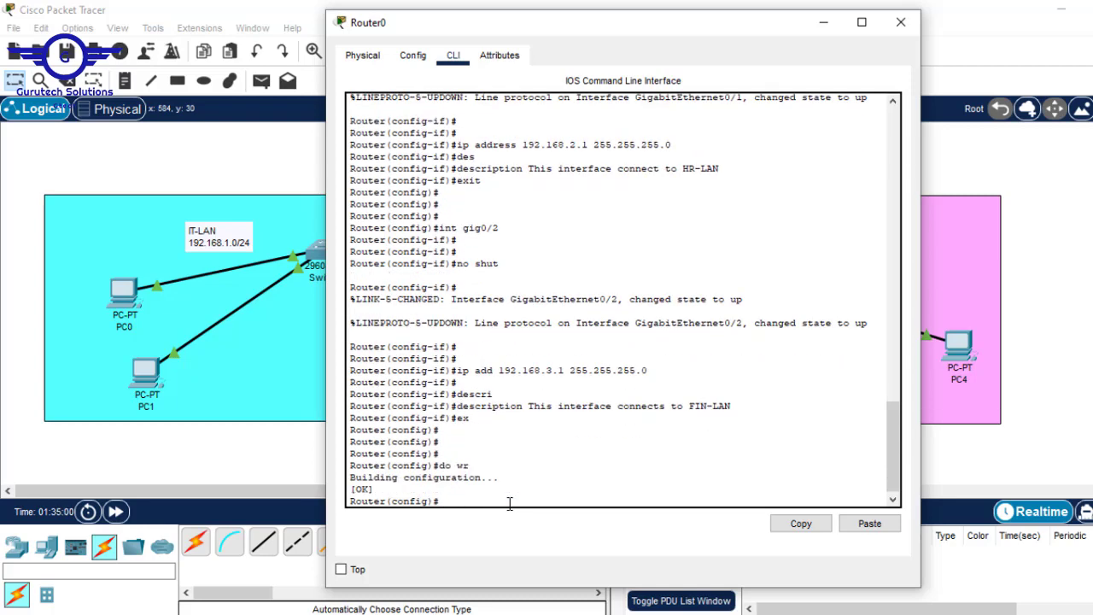
click(1072, 200)
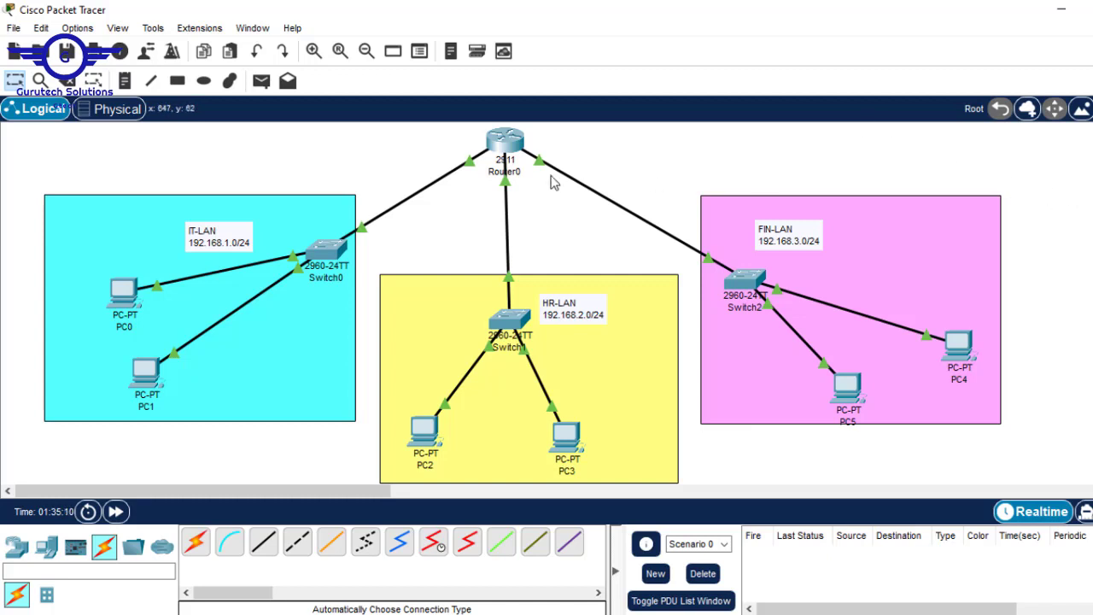
click(497, 143)
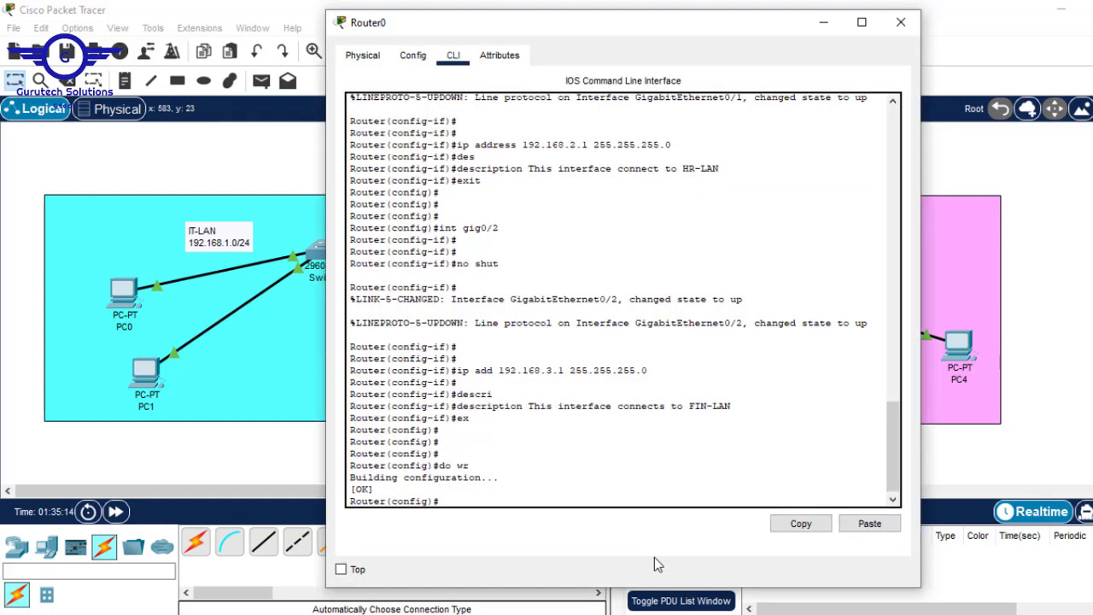
text(sh start)
key(Return)
key(space)
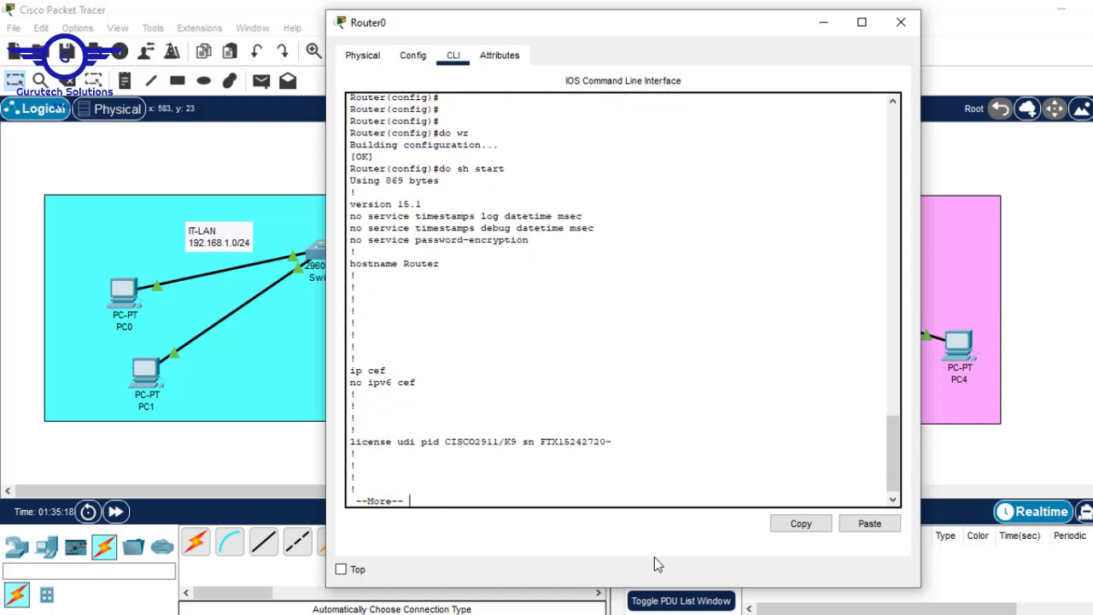
key(Return)
key(Return)
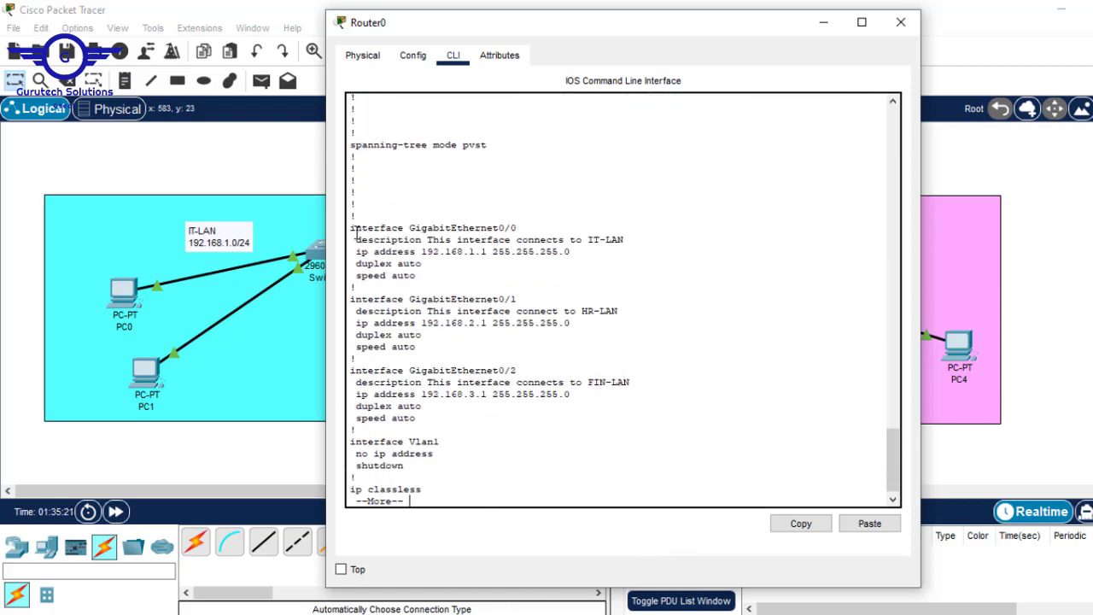
drag(350, 227, 472, 418)
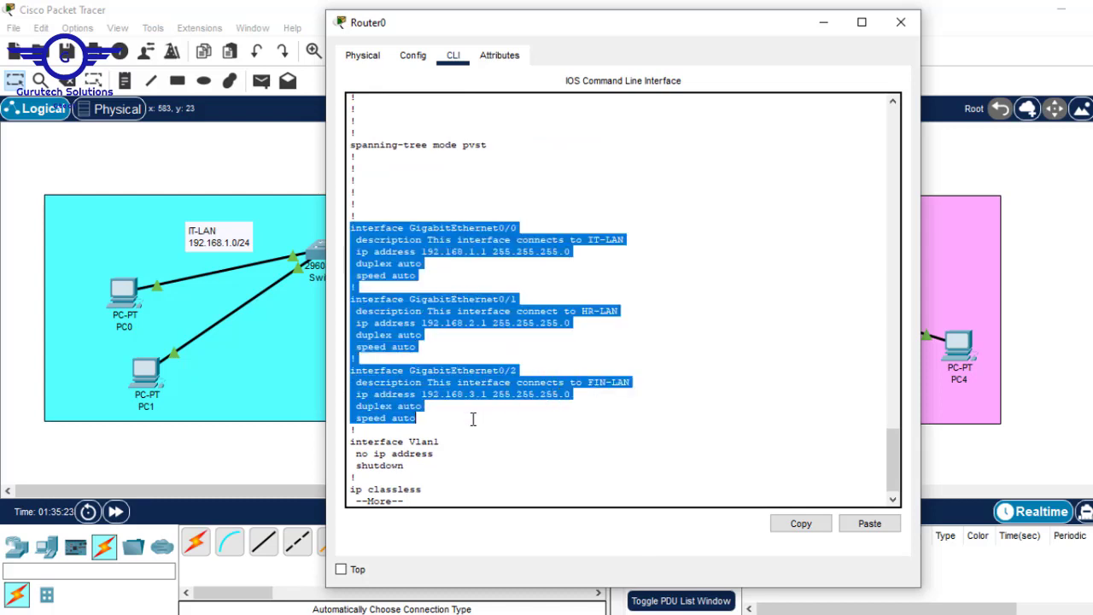
click(746, 317)
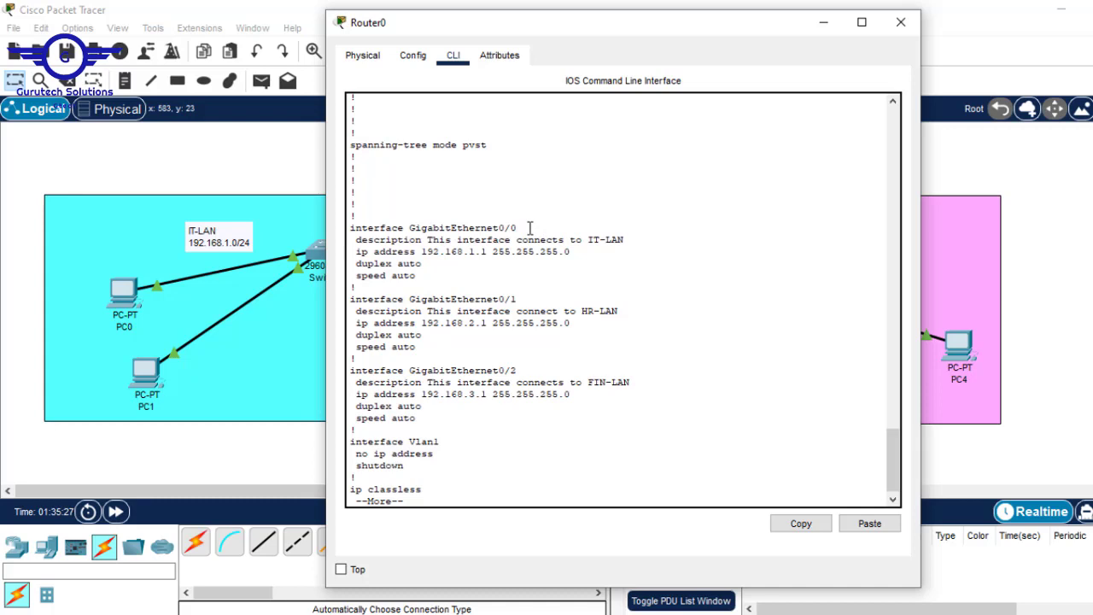
drag(623, 240, 592, 244)
click(636, 240)
drag(637, 239, 434, 243)
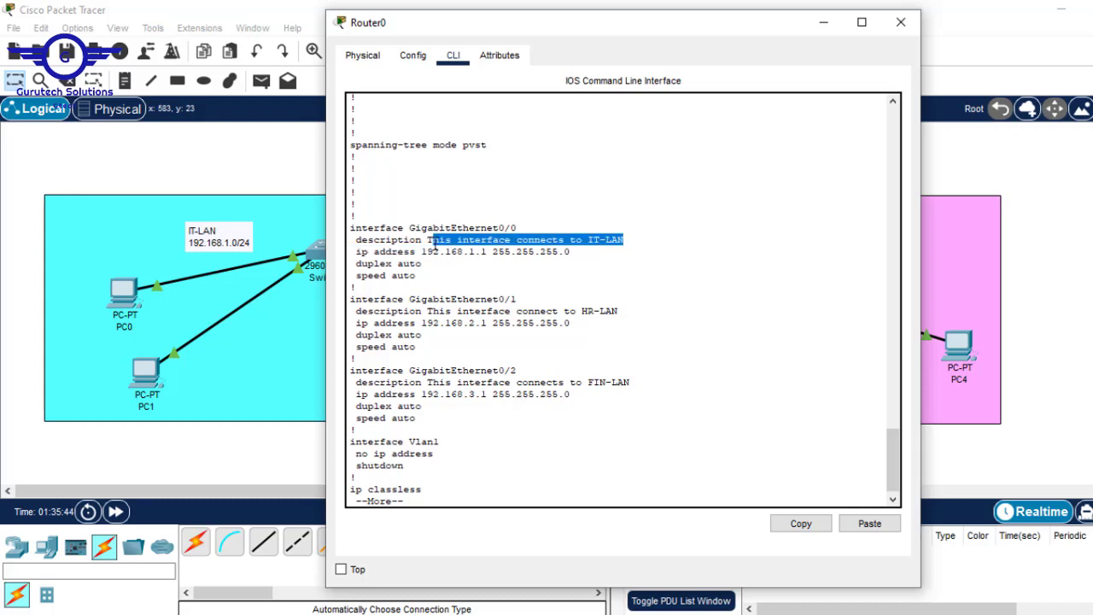
drag(598, 254, 356, 253)
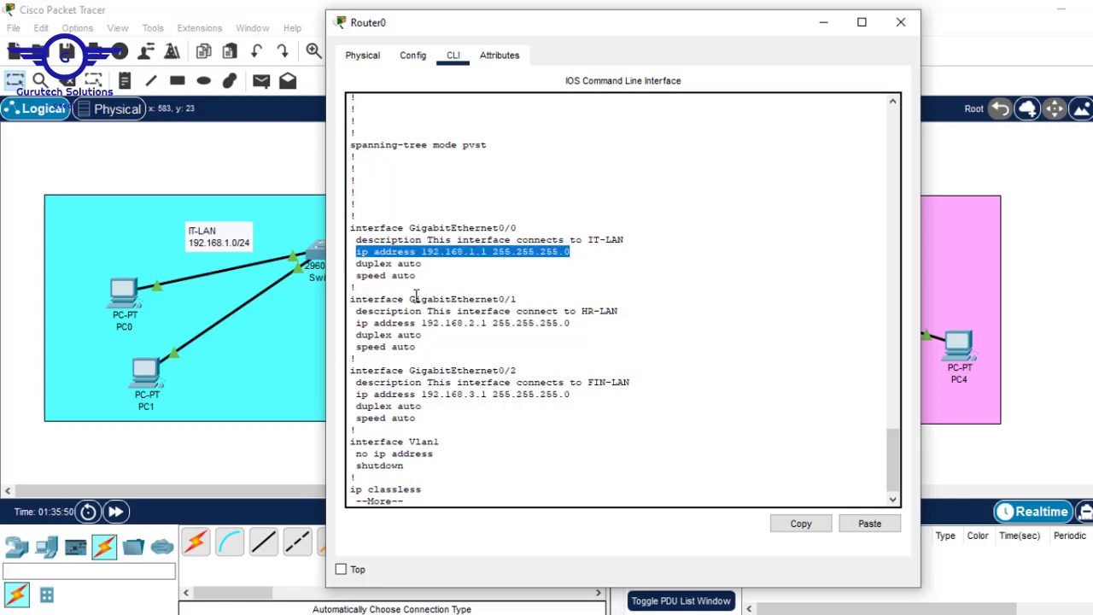
drag(405, 298, 540, 298)
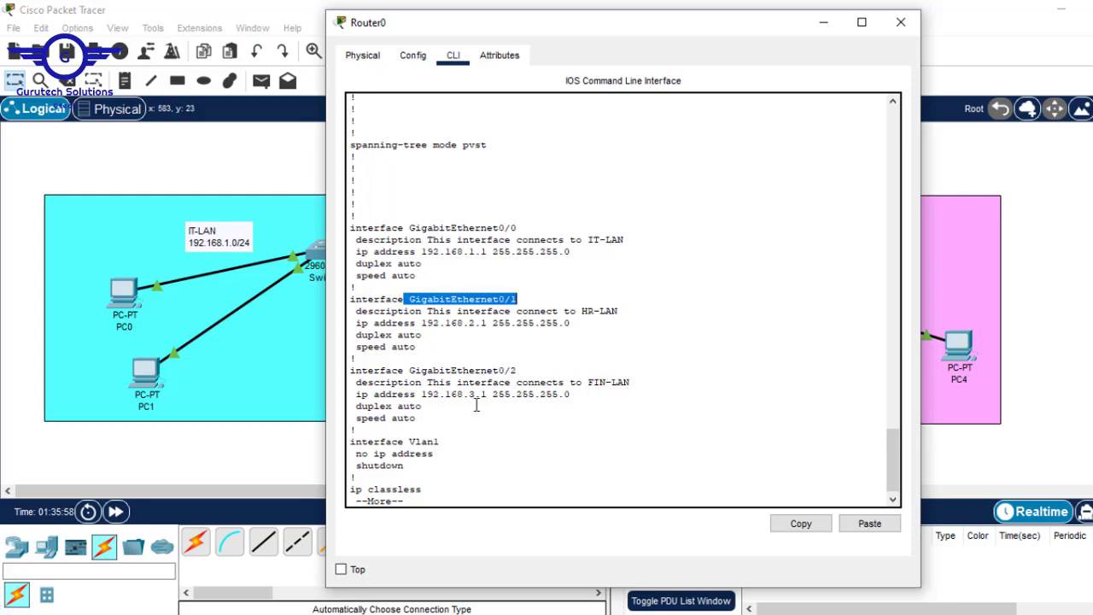
Close Router0's console, review the Day 7 slide in Routing.pptx, and return to Packet Tracer
click(901, 22)
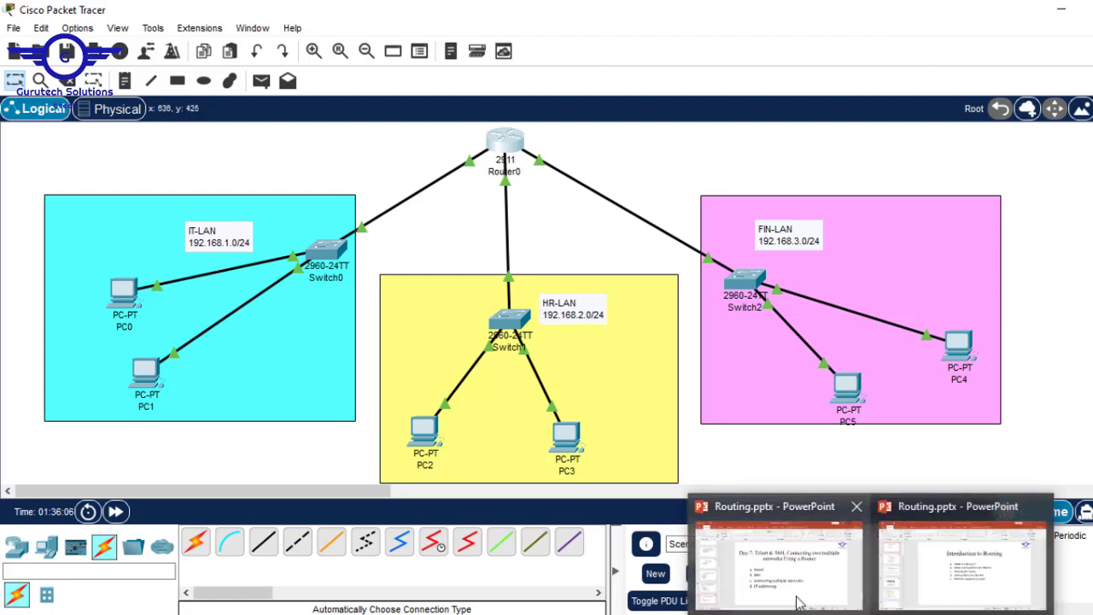
click(793, 591)
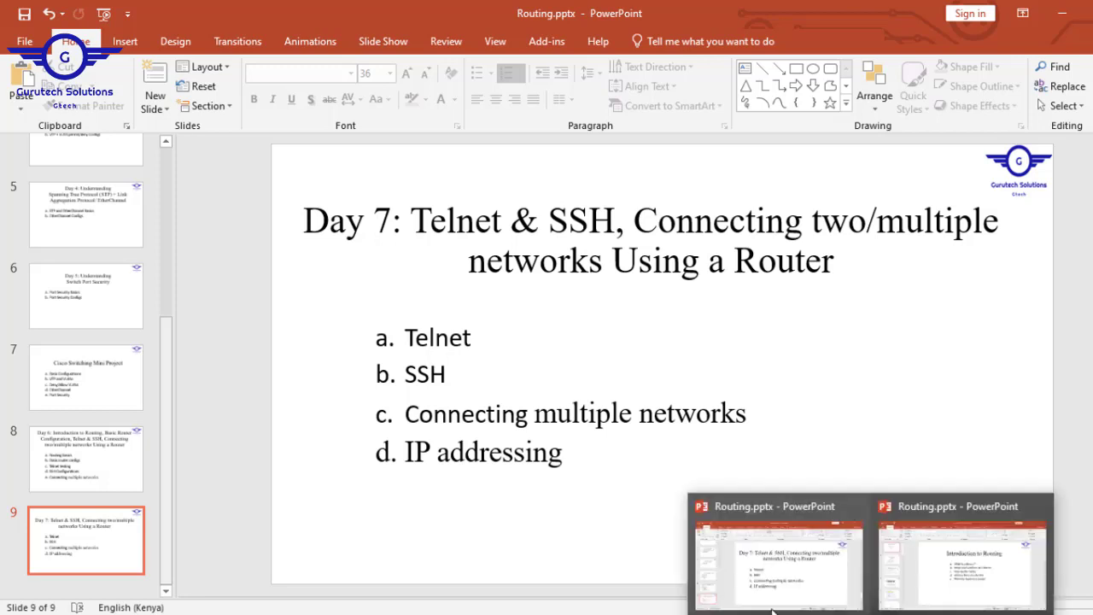
mouse_move(509, 608)
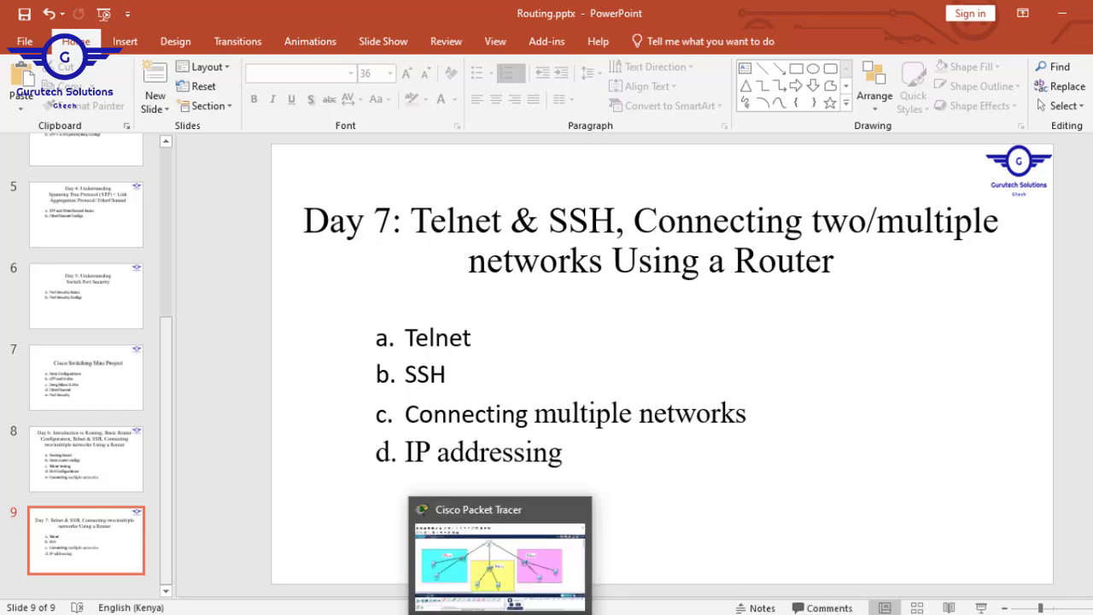
click(512, 579)
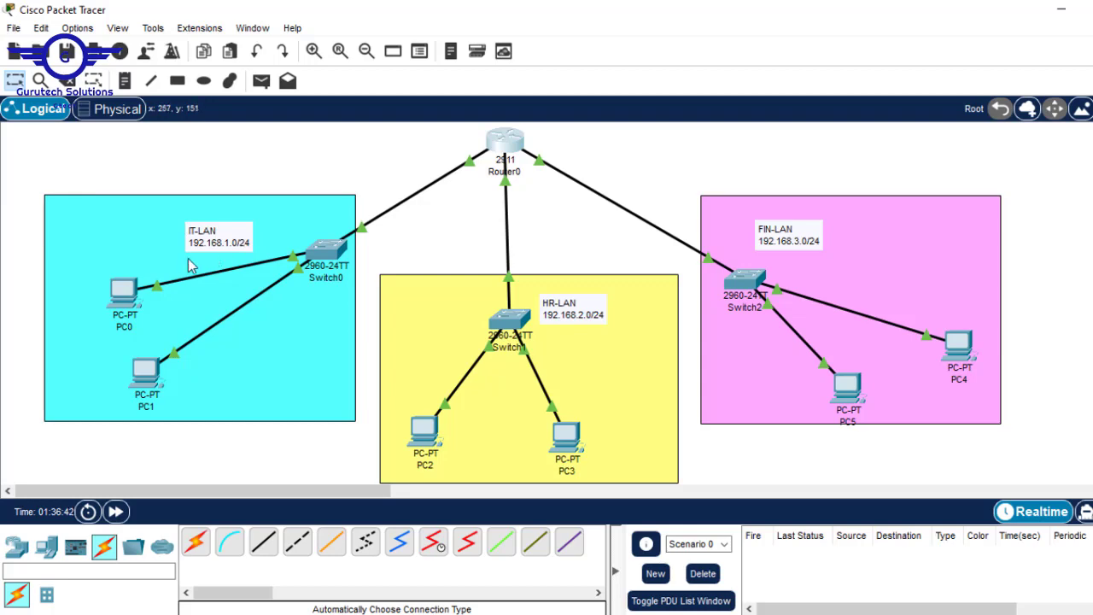
Enter static IPv4 address 192.168.1.2 in PC0's Desktop IP Configuration
click(119, 292)
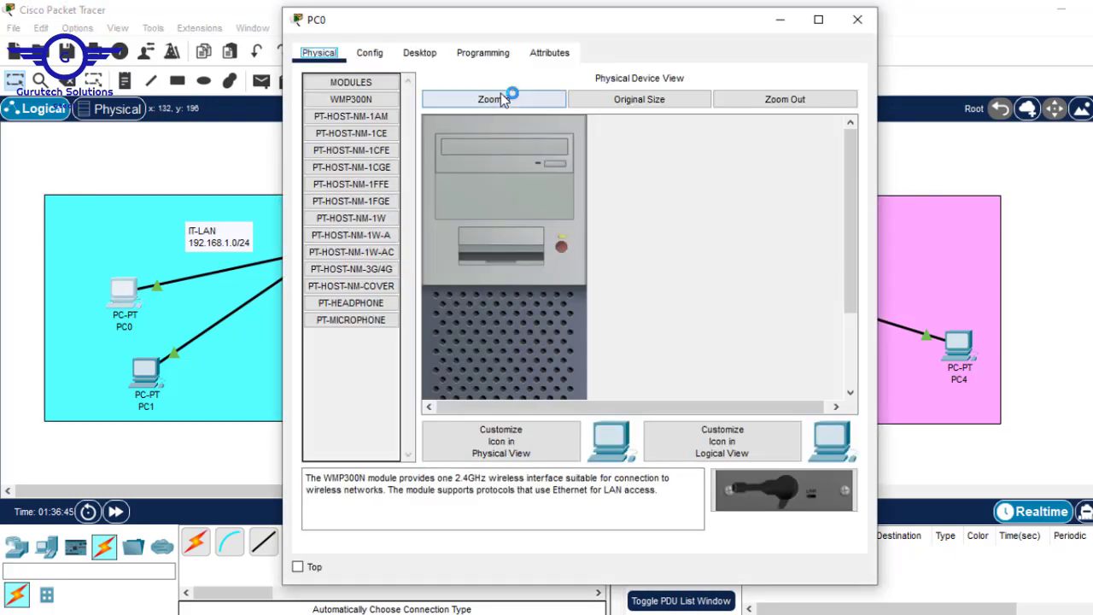
click(420, 56)
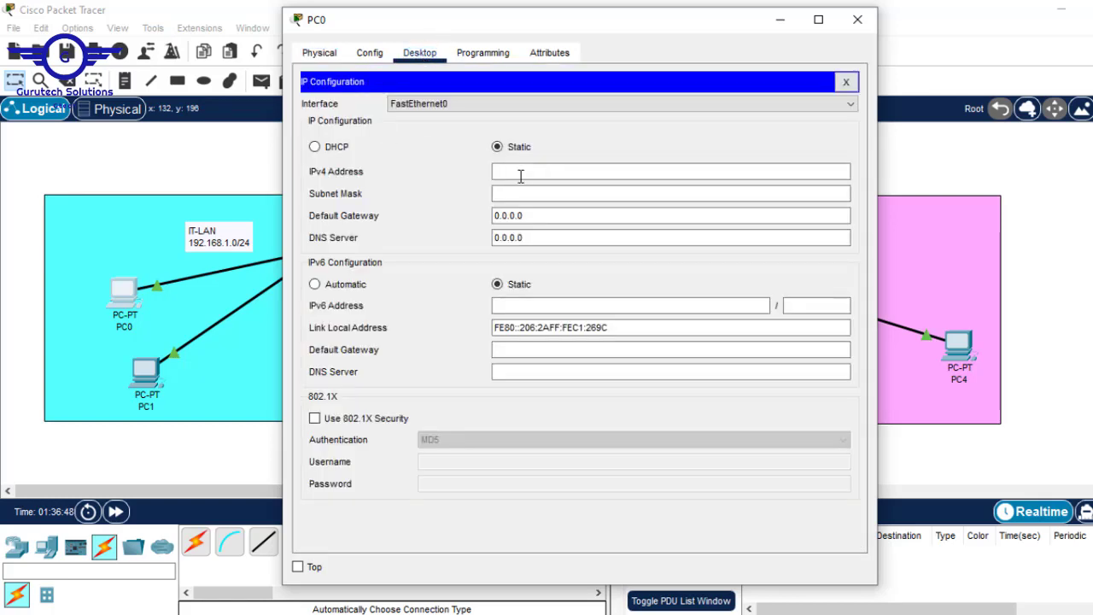
click(514, 171)
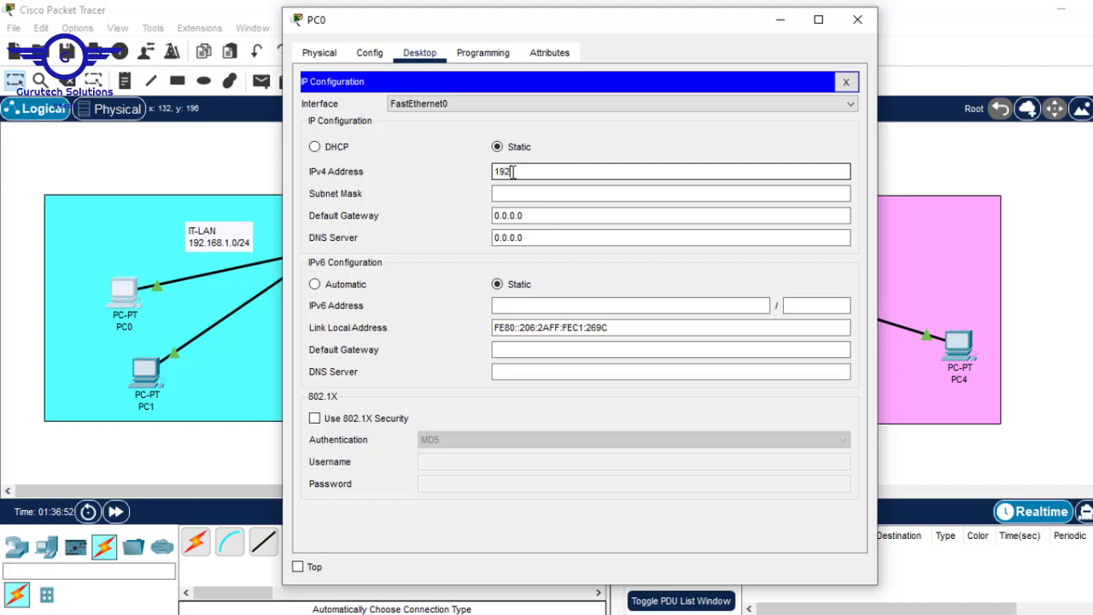
text(192.168.1.2)
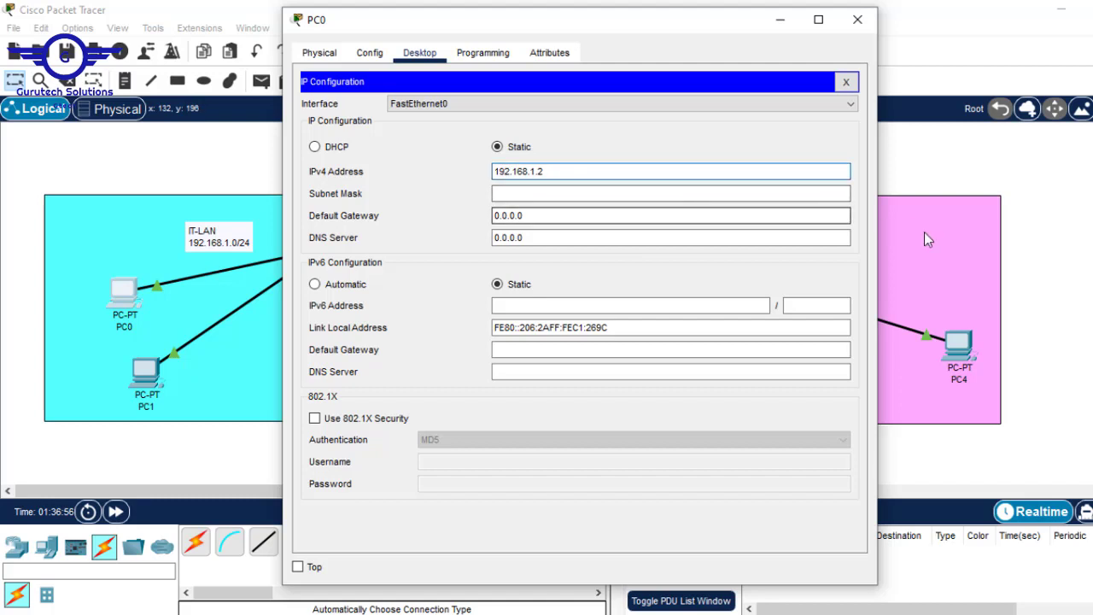
click(1084, 194)
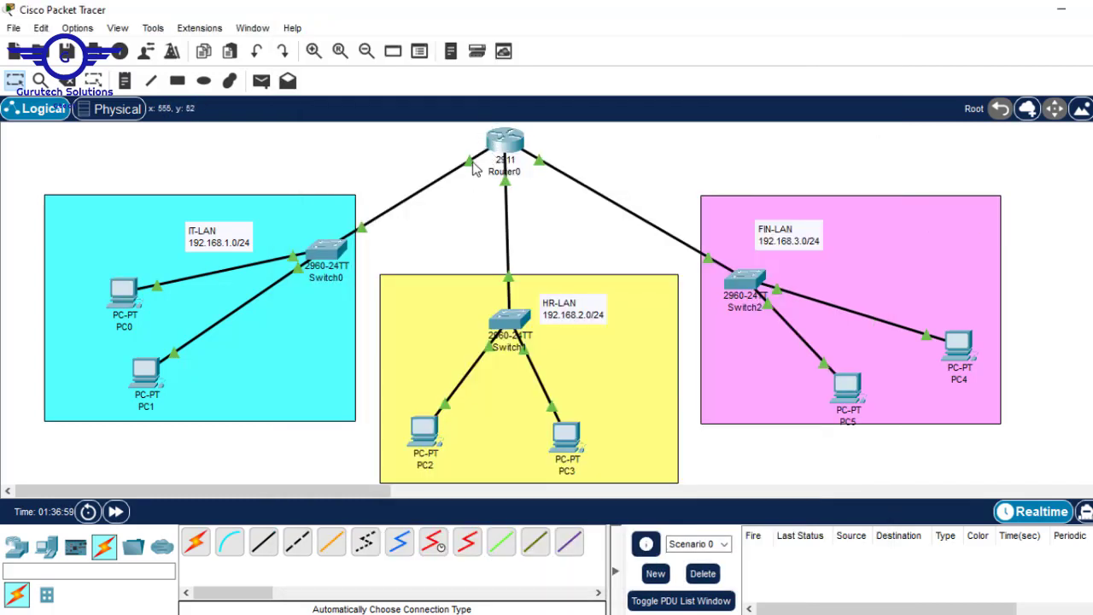
Review PC0's IP settings, confirming address 192.168.1.2 and subnet mask 255.255.255.0
click(124, 303)
click(561, 175)
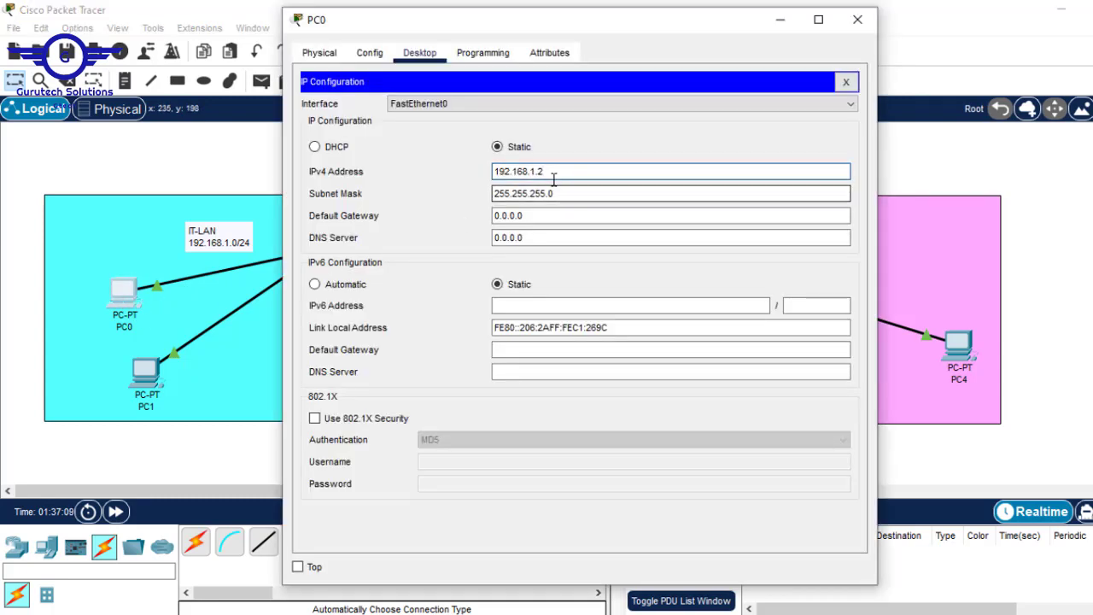
drag(553, 174, 471, 173)
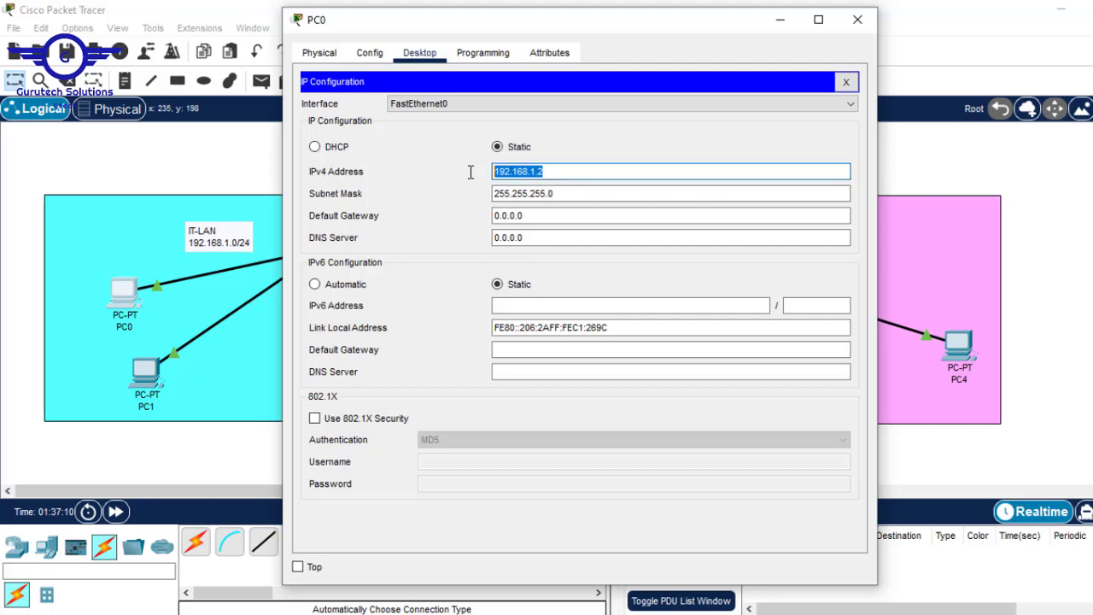
click(555, 194)
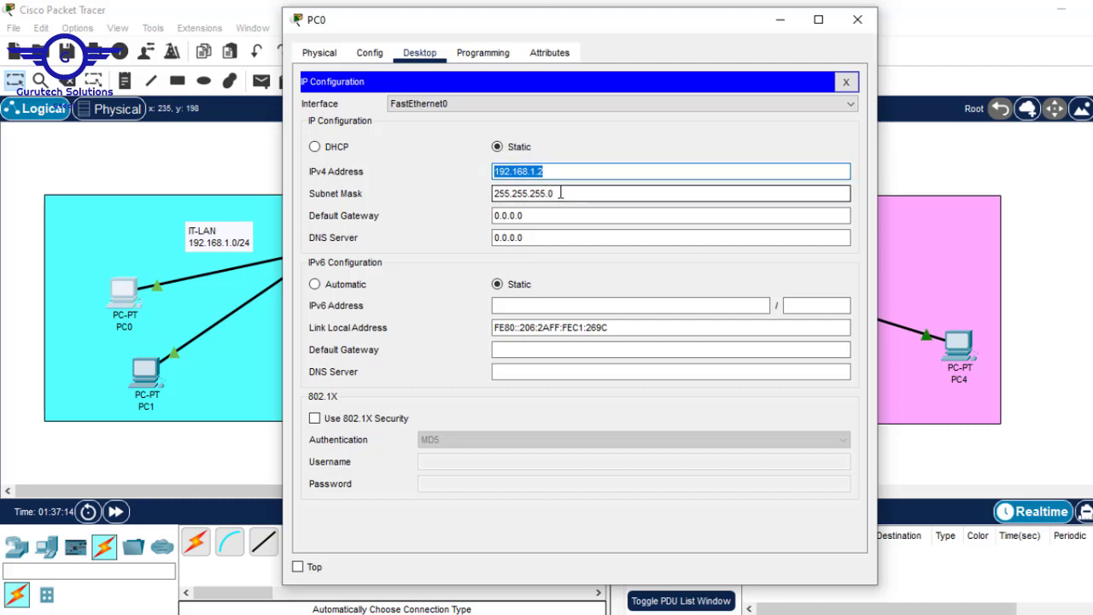
click(524, 216)
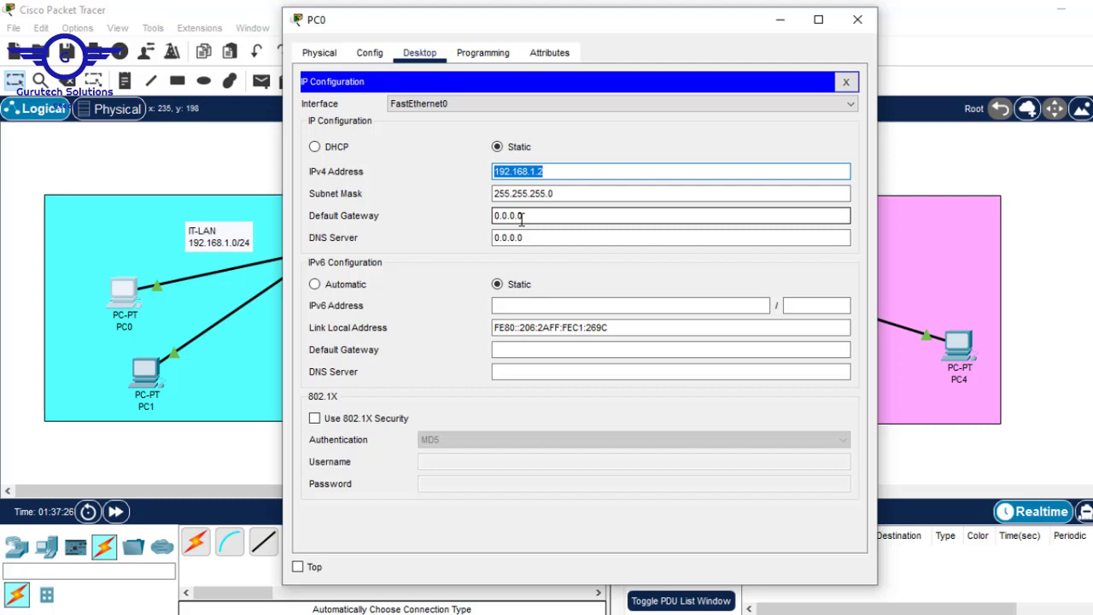
click(536, 172)
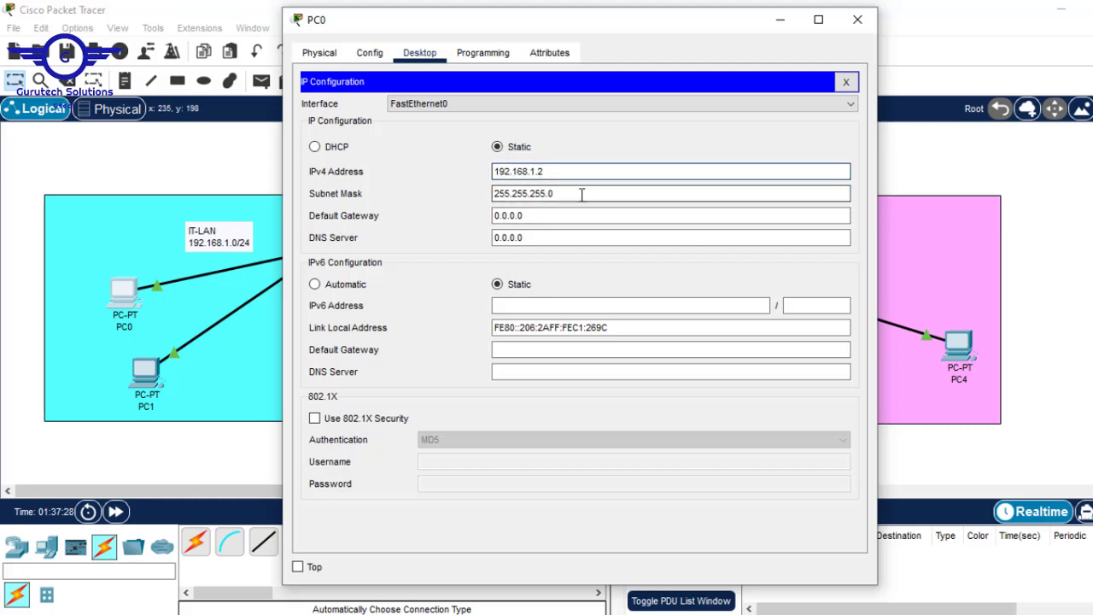
drag(554, 174, 466, 169)
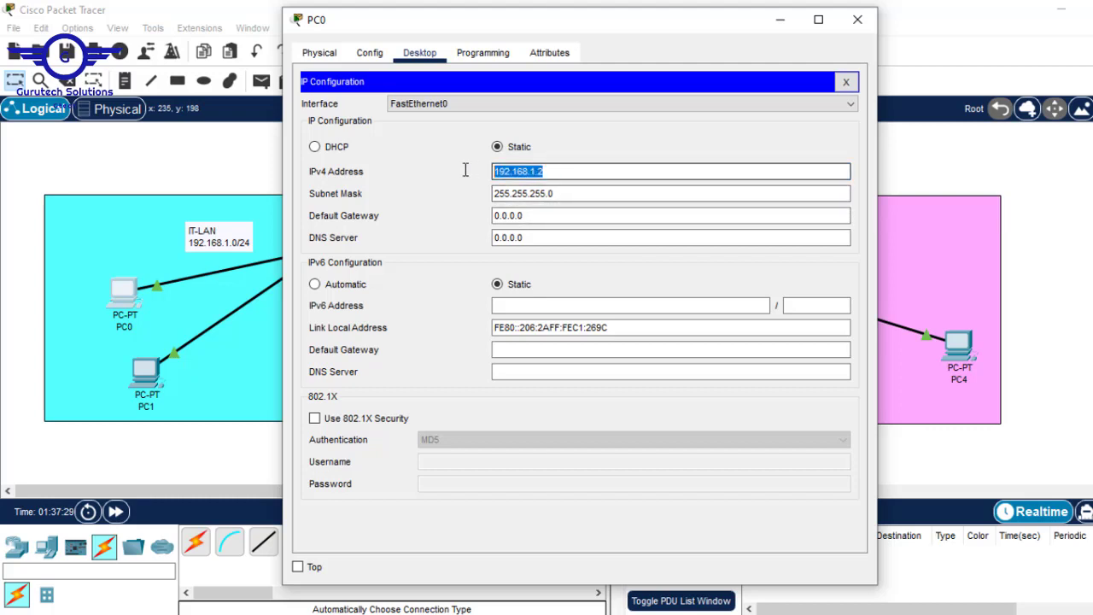
click(564, 190)
drag(536, 187, 382, 167)
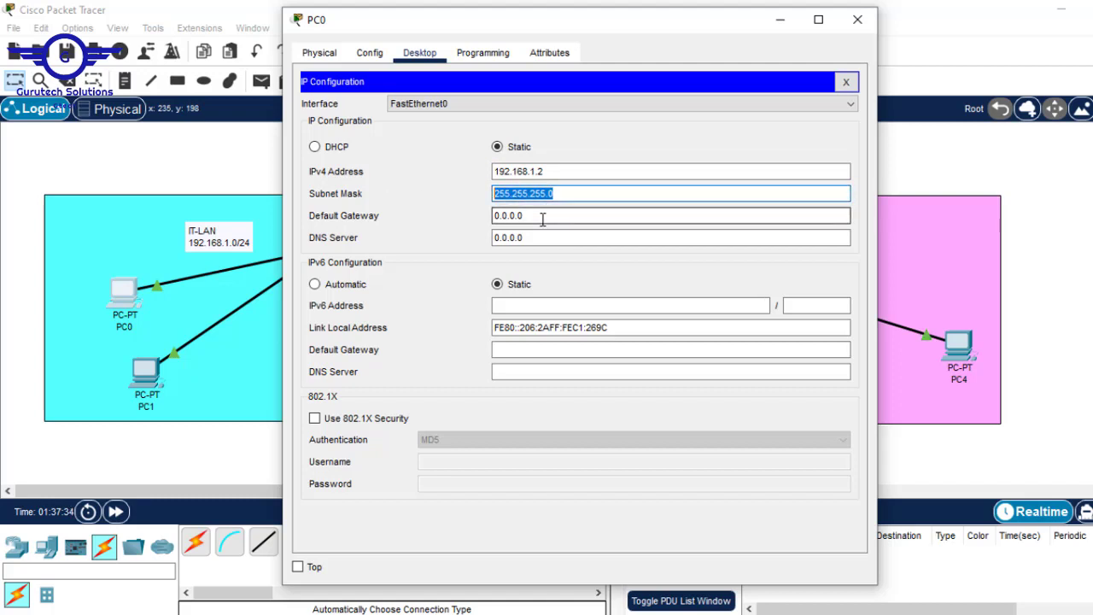
drag(541, 216, 431, 217)
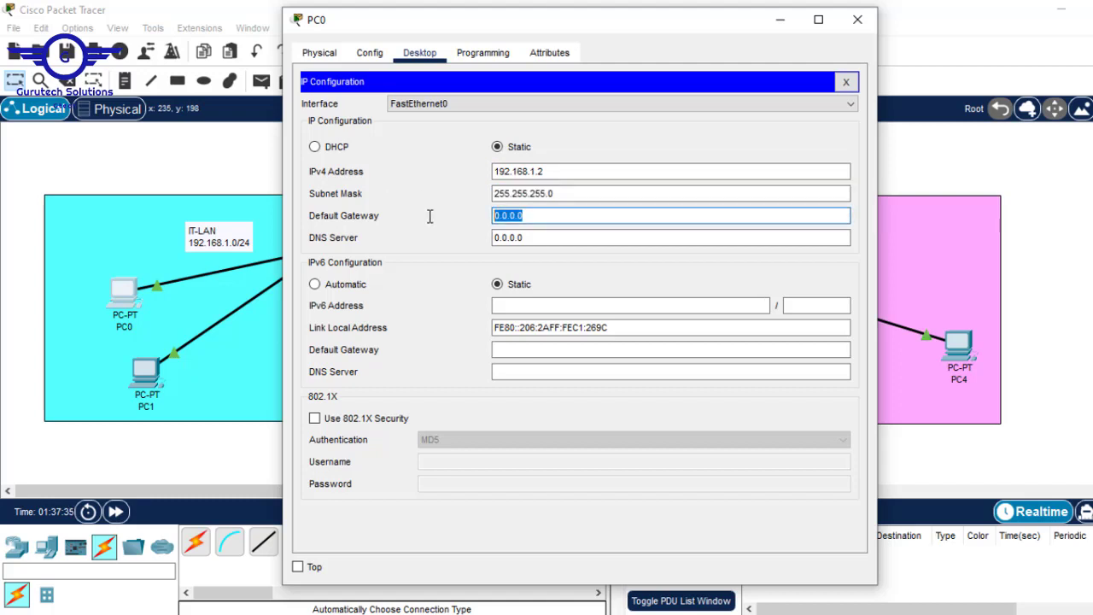
click(1048, 216)
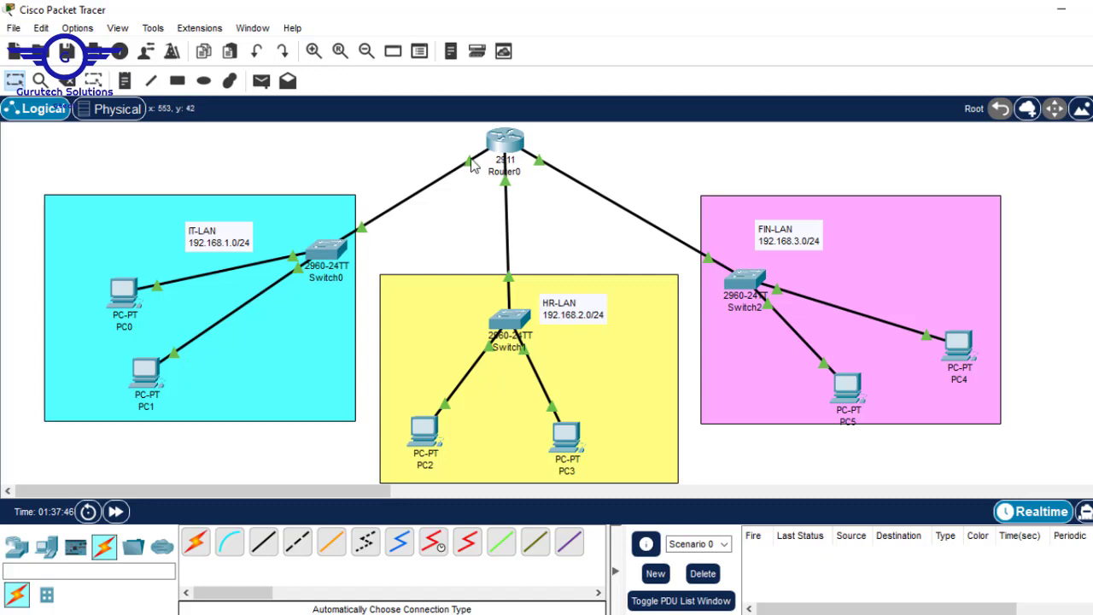
Set PC0's default gateway to 192.168.1.1
mouse_move(468, 165)
mouse_move(500, 147)
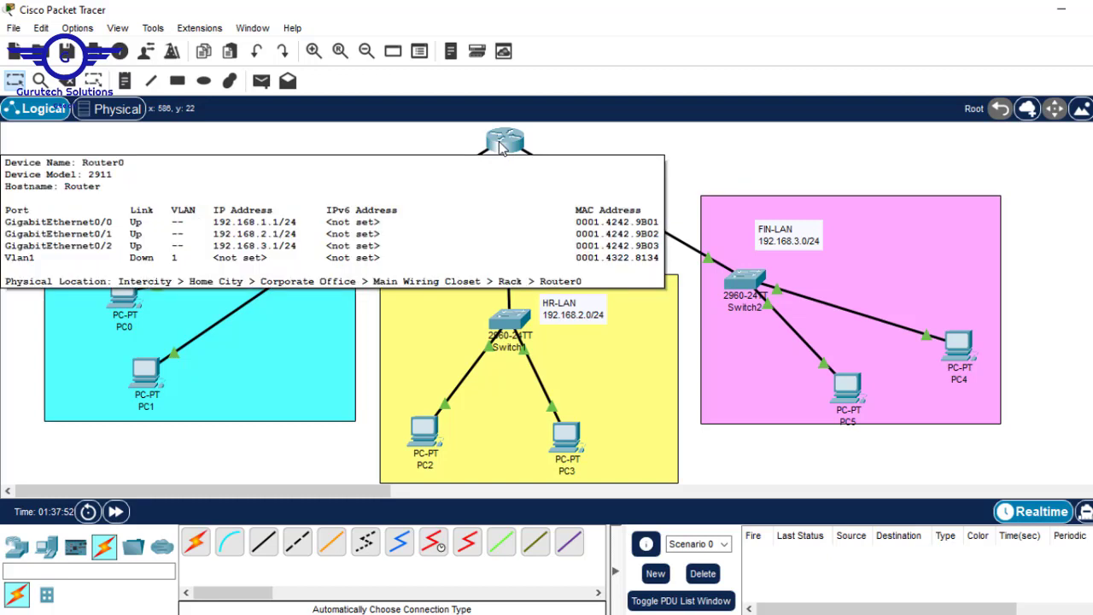
click(120, 295)
double_click(555, 215)
text(192.168.1.2)
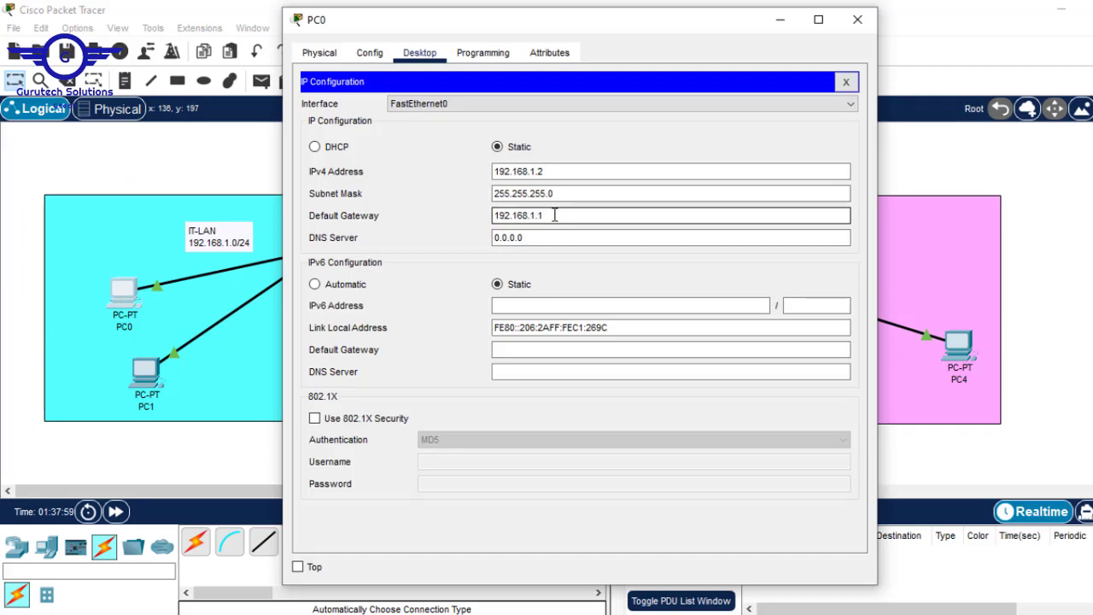
drag(554, 215, 449, 213)
key(ctrl+c)
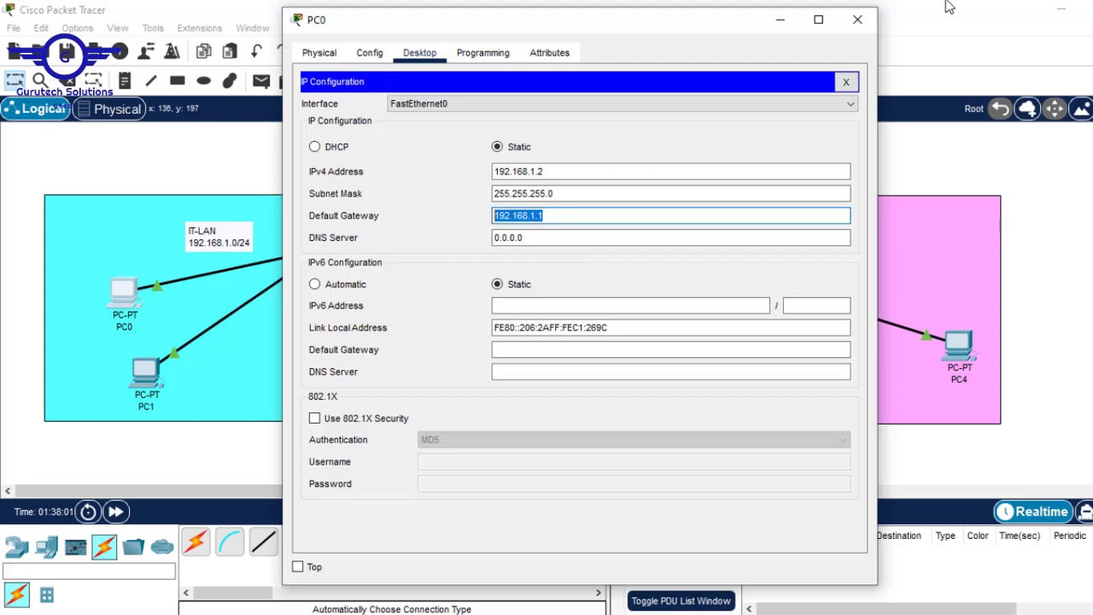
Ping PC0's gateway 192.168.1.1 from its Command Prompt, then close the PC0 window
click(844, 82)
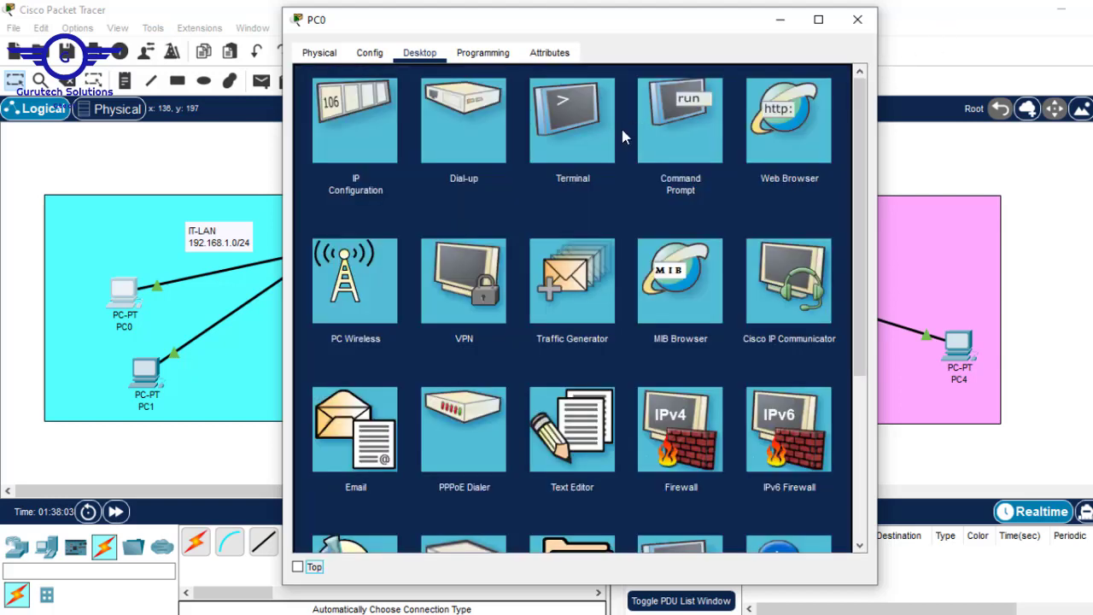
click(680, 118)
text(p)
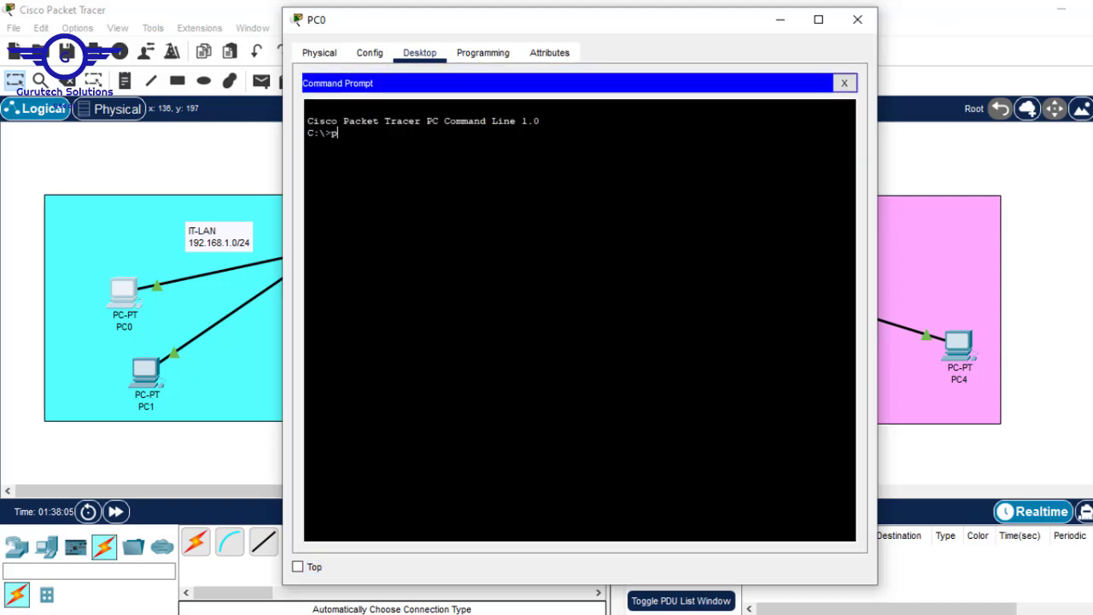
text(in)
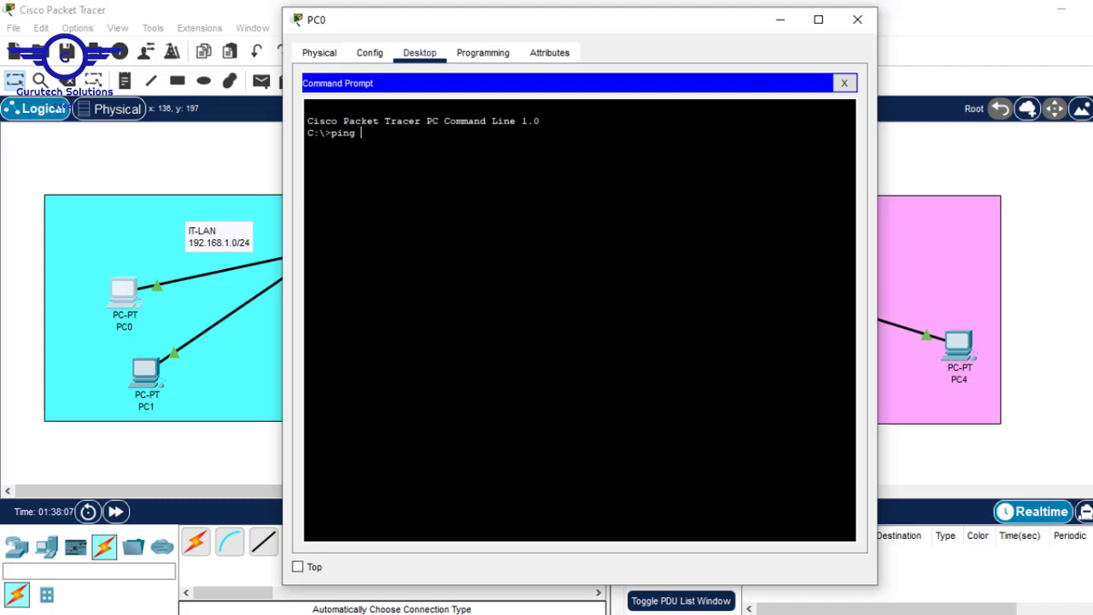
text(g)
right_click(618, 137)
click(655, 170)
key(Return)
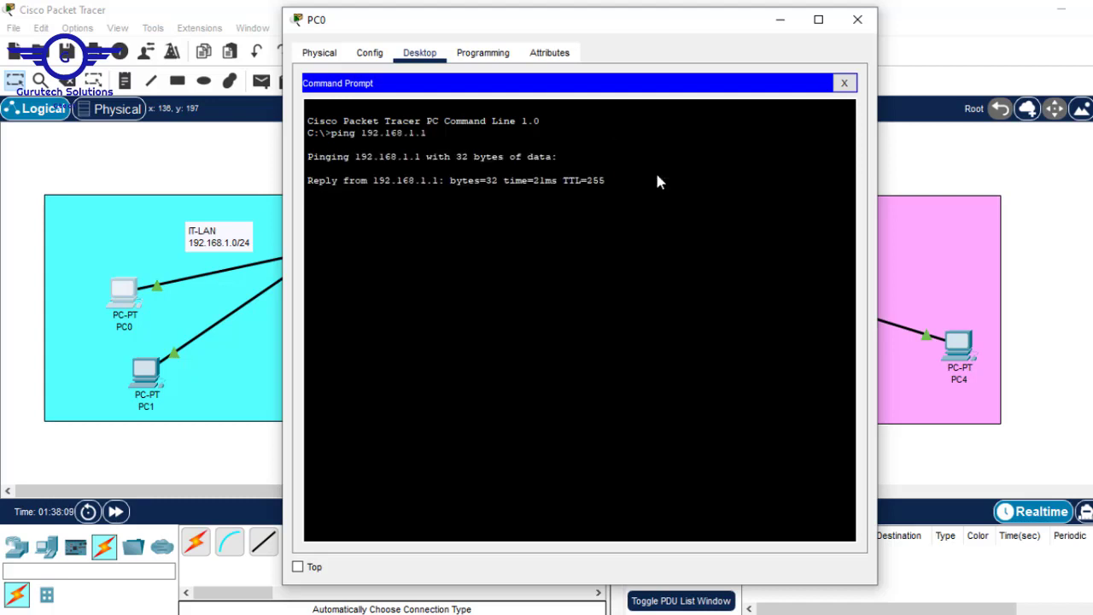
click(857, 19)
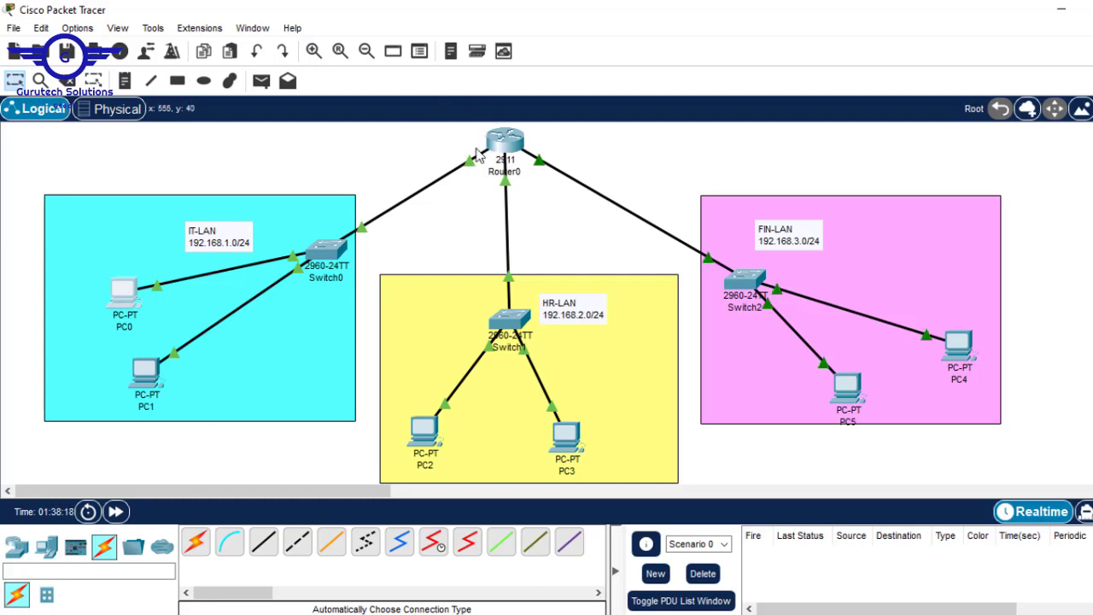
In PC1's IP Configuration, enter address 192.168.1.3 and auto-fill mask 255.255.255.0
click(154, 371)
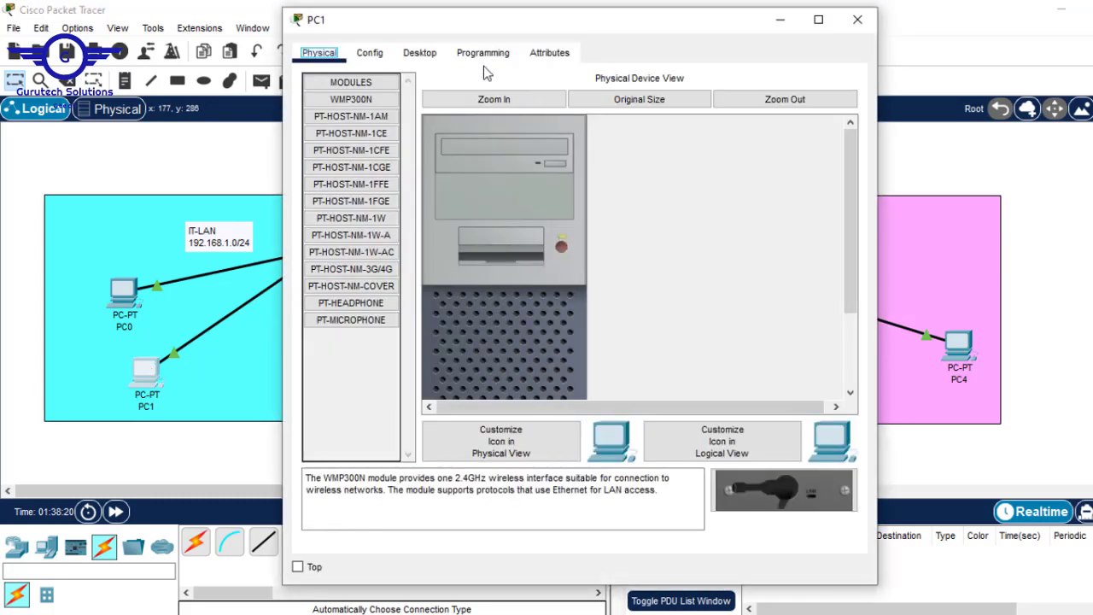
click(423, 53)
click(382, 132)
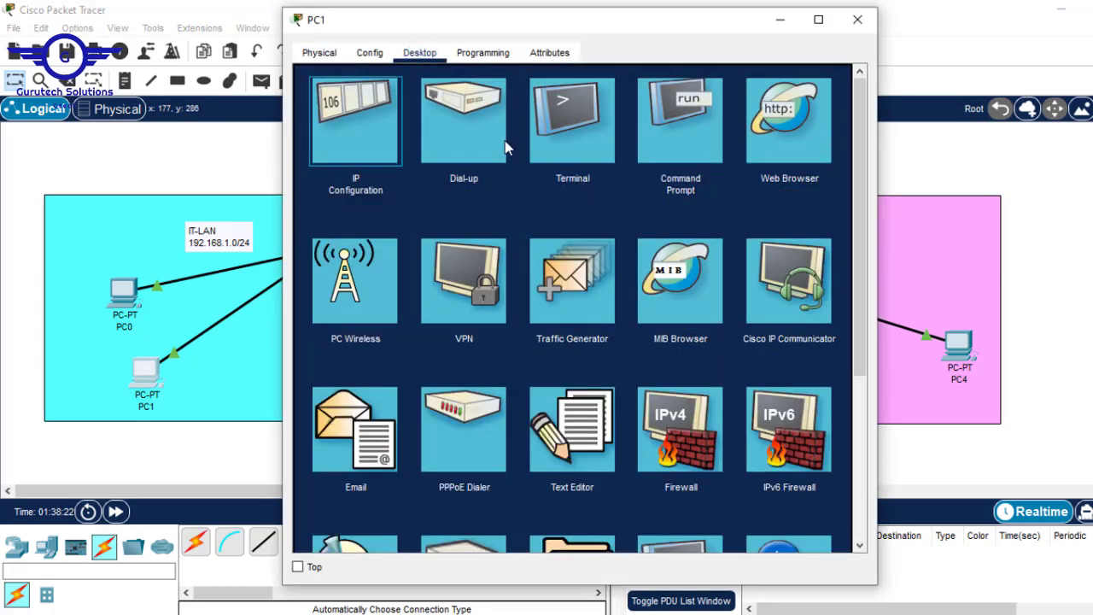
click(534, 171)
text(192.168.1.1)
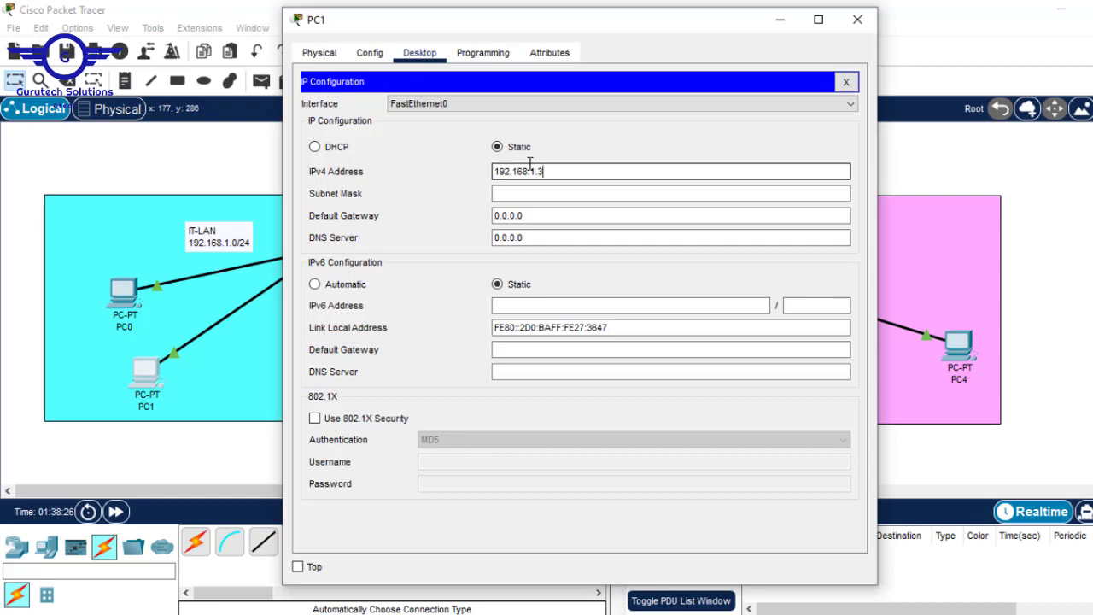
click(527, 215)
click(517, 193)
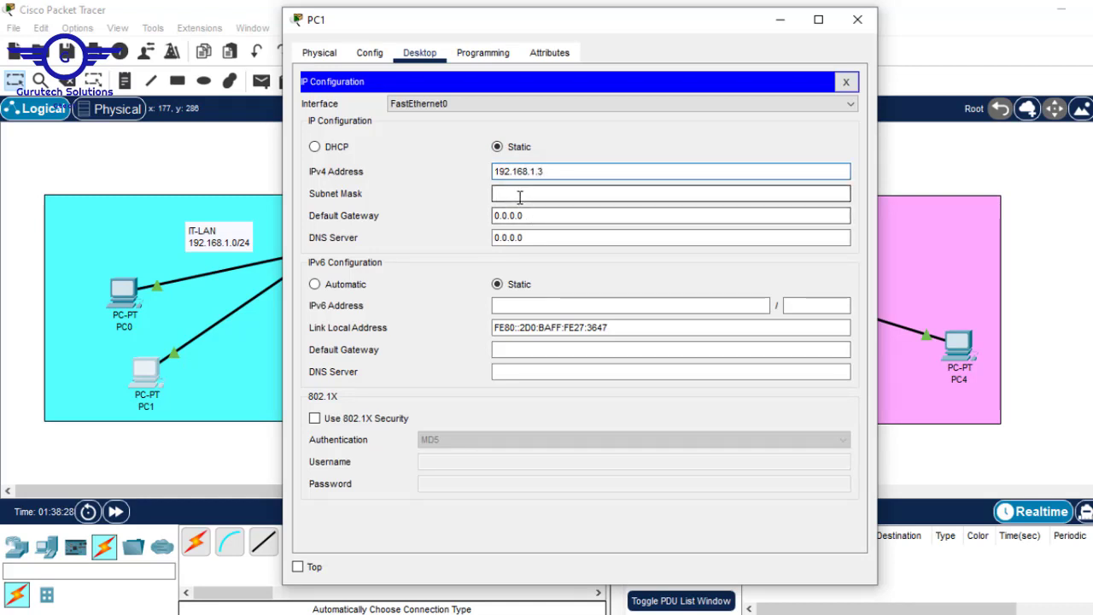
Set PC1's default gateway to 192.168.1.1
drag(546, 215, 377, 224)
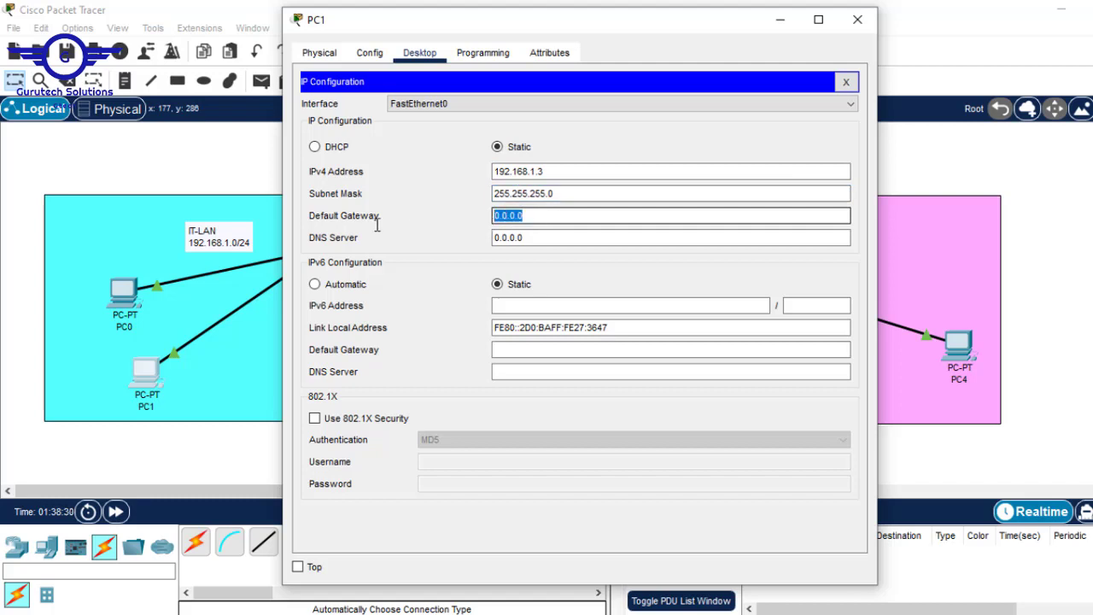
text(192.168.1.1)
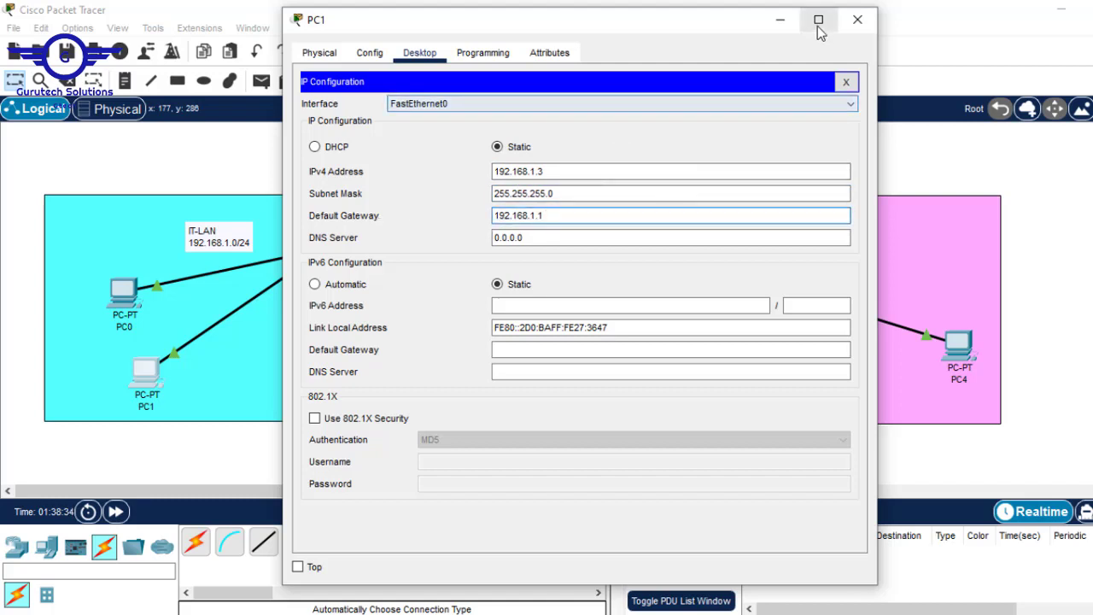
click(778, 19)
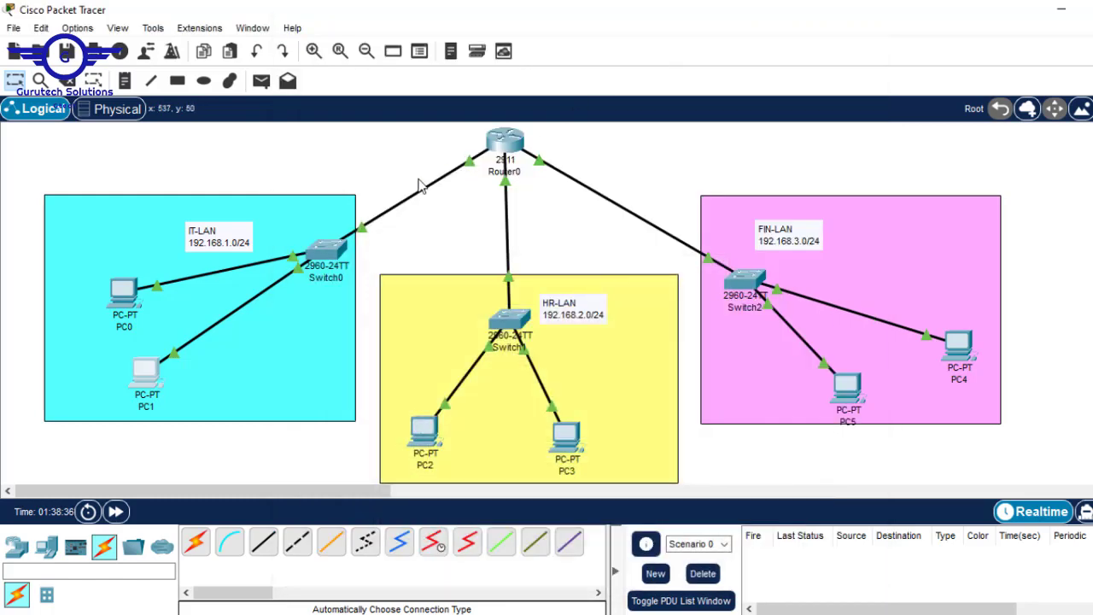
click(139, 378)
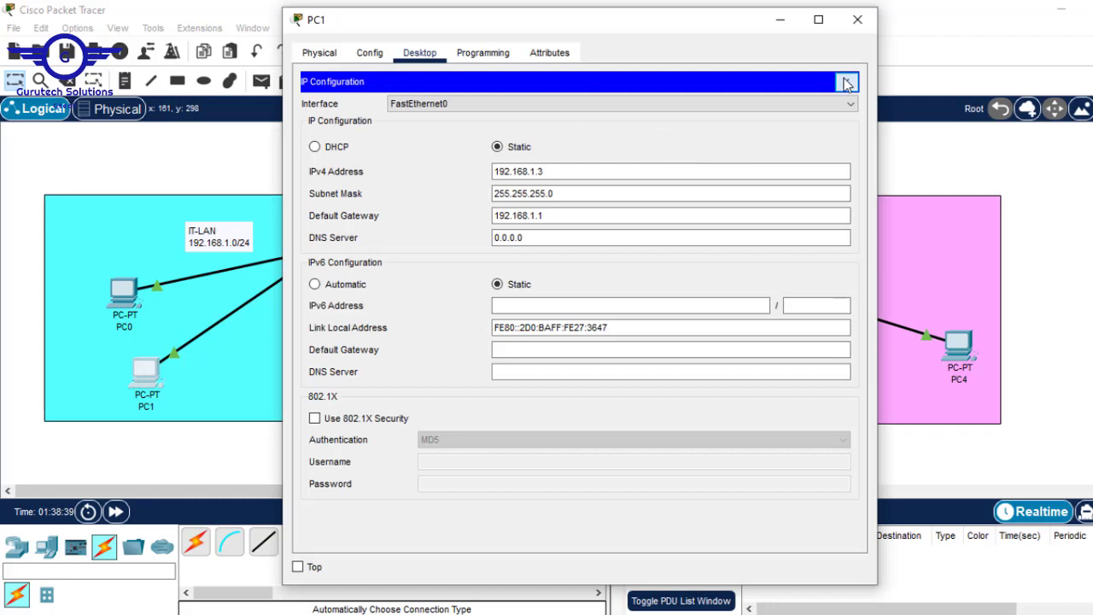
click(845, 82)
From PC1's Command Prompt, ping 192.168.1.1 and then 192.168.1.2, then close PC1's window
click(668, 119)
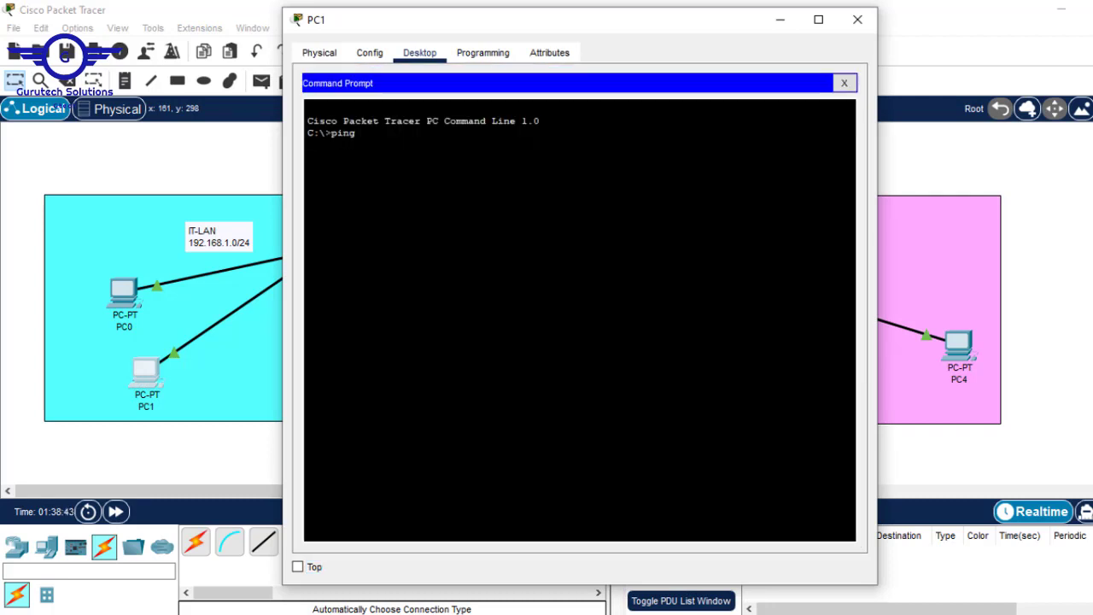
text(ping)
right_click(506, 143)
click(565, 169)
key(Return)
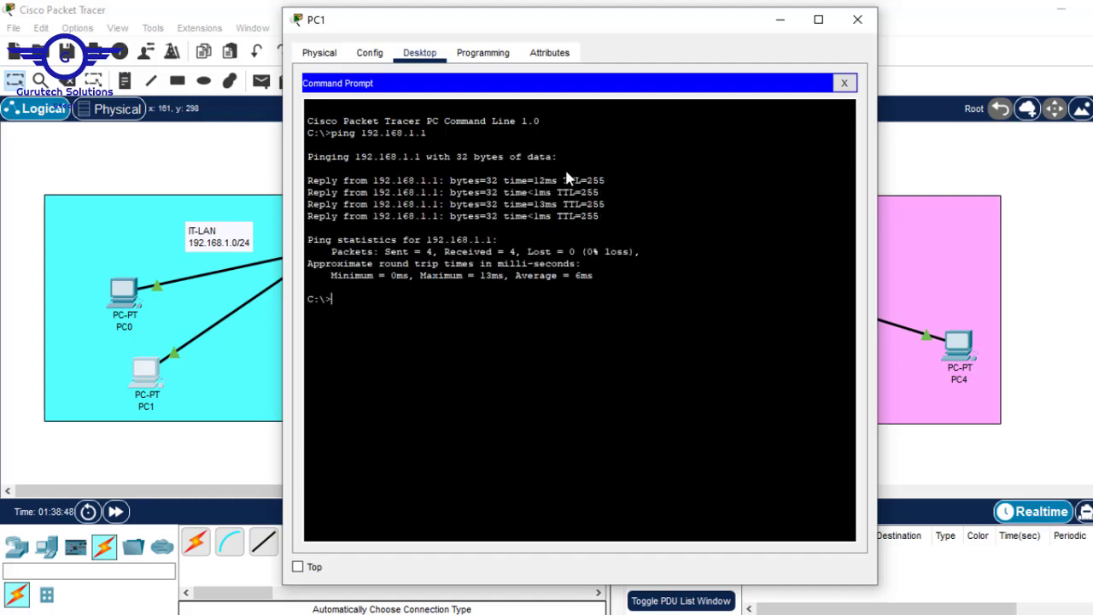
key(Up)
key(Return)
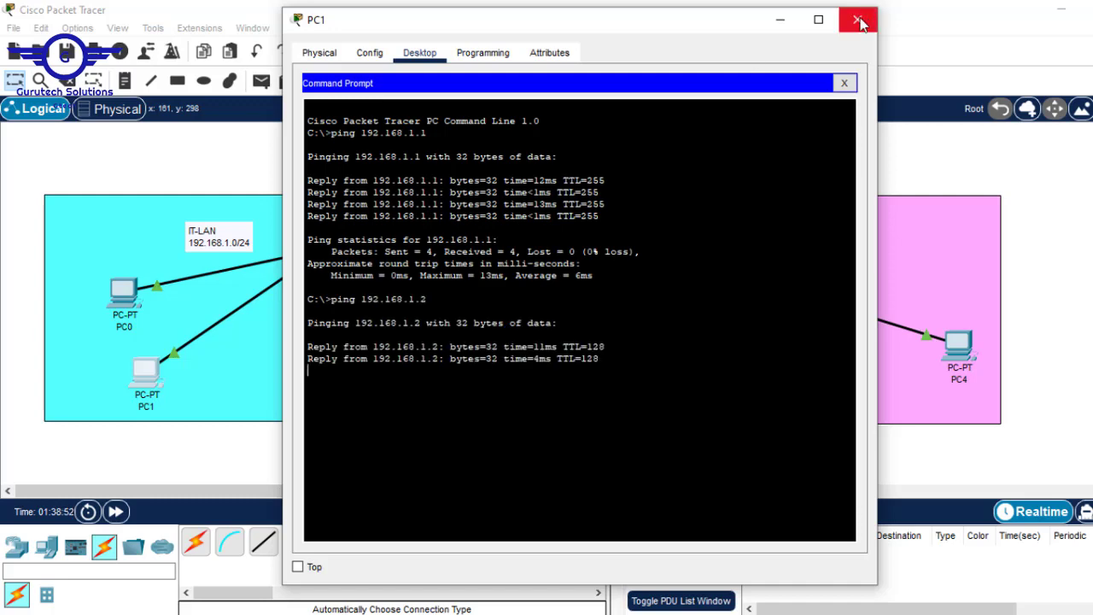
click(857, 19)
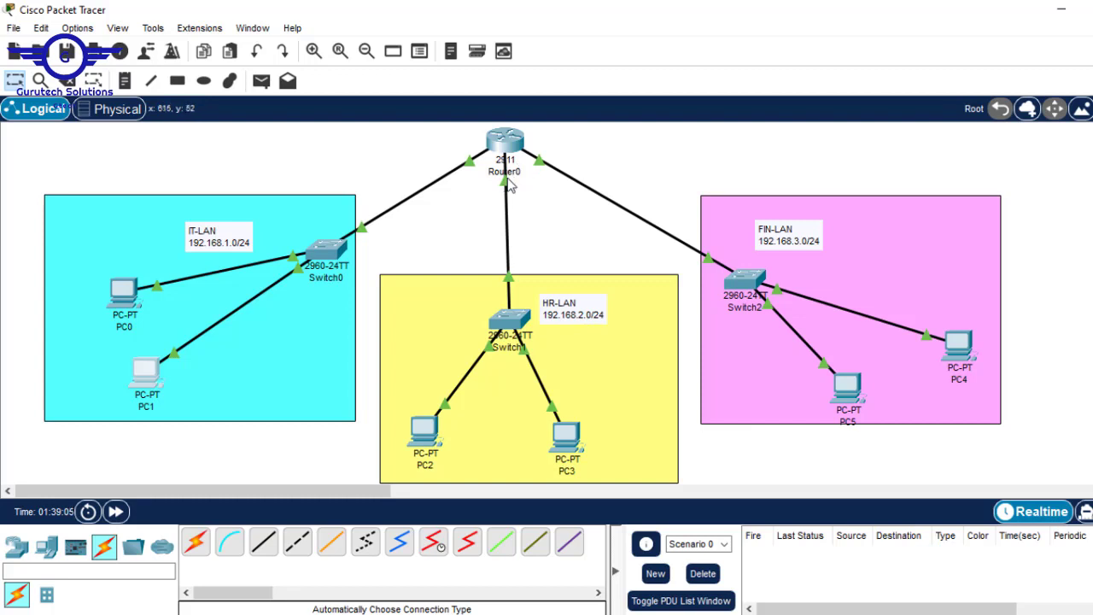
In PC2's IP Configuration, enter address 192.168.2.2 and auto-fill mask 255.255.255.0
click(424, 432)
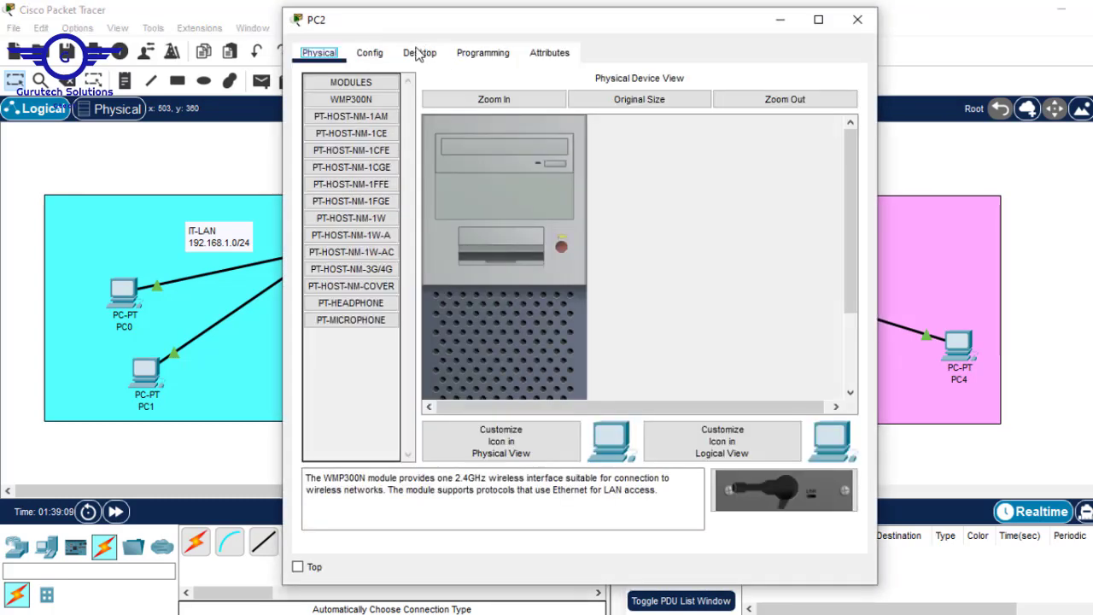
click(419, 53)
click(393, 132)
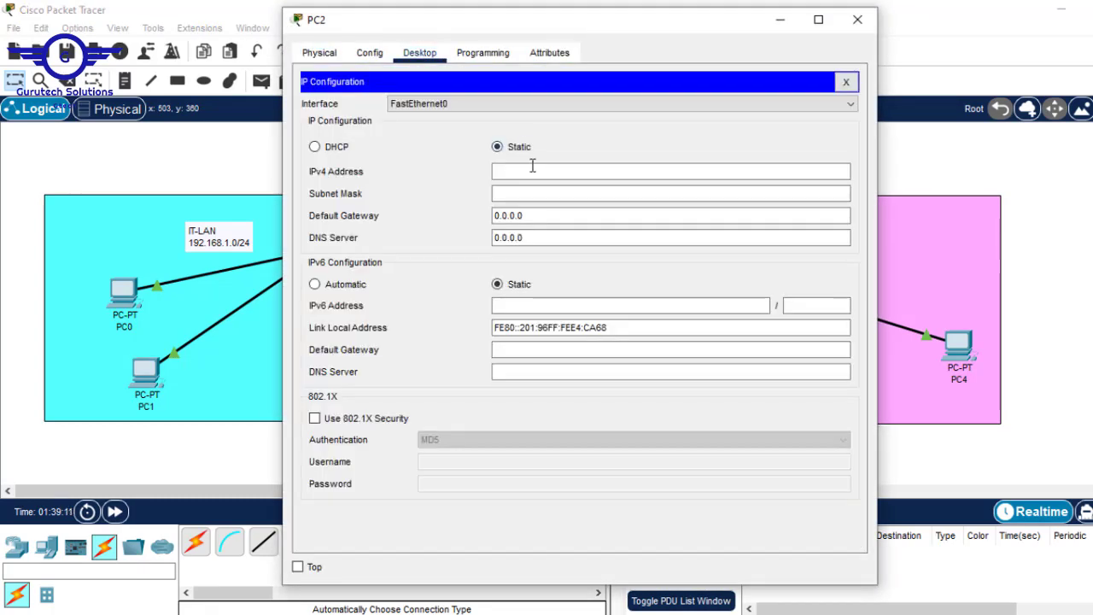
click(524, 171)
text(192.168.1.1)
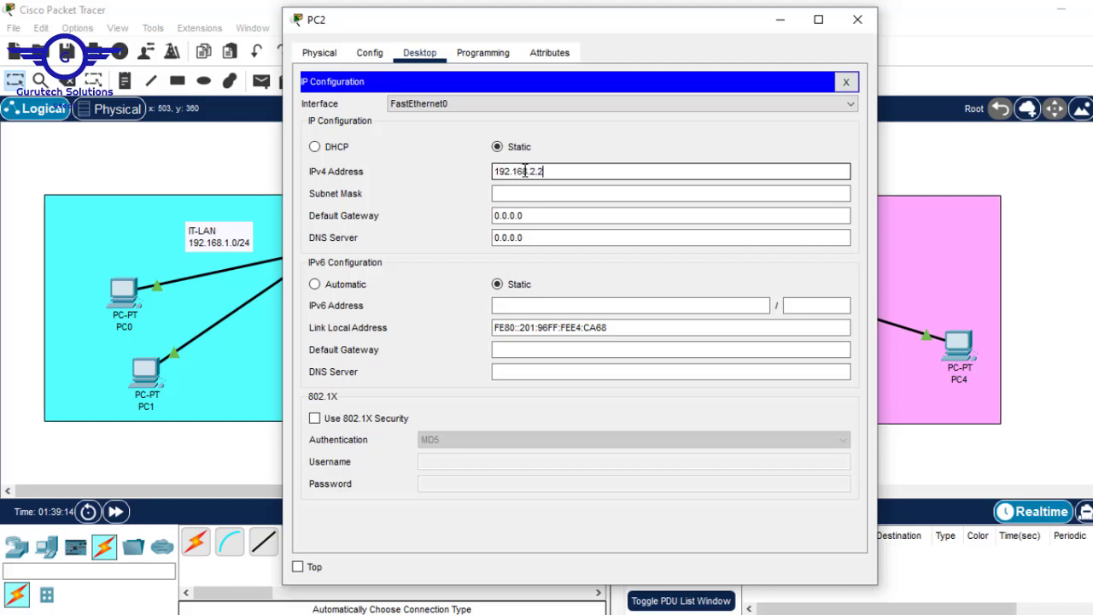
double_click(524, 171)
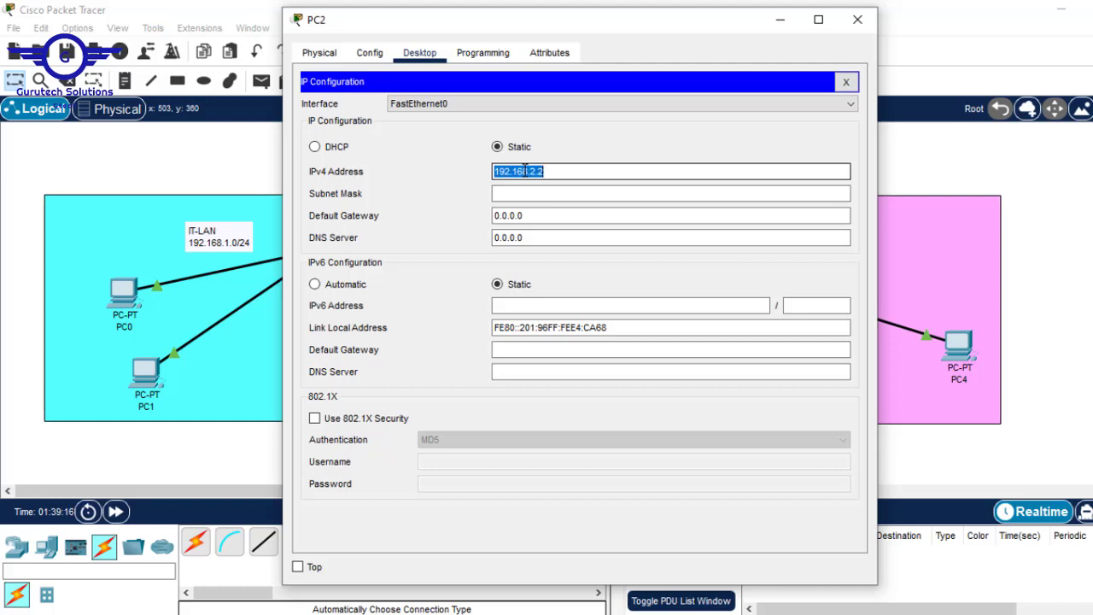
click(517, 194)
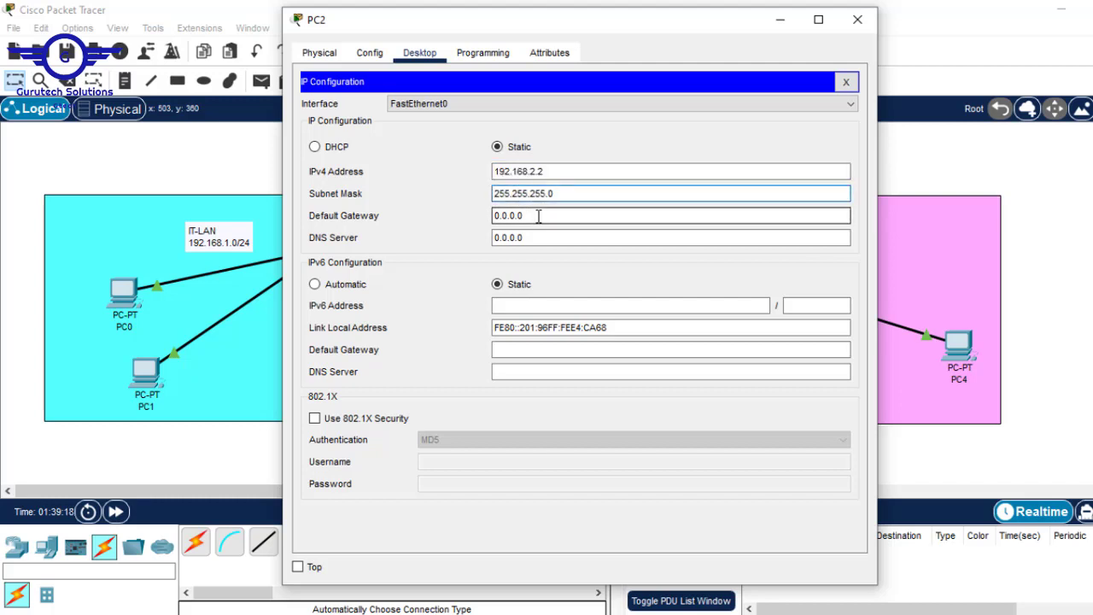
double_click(538, 216)
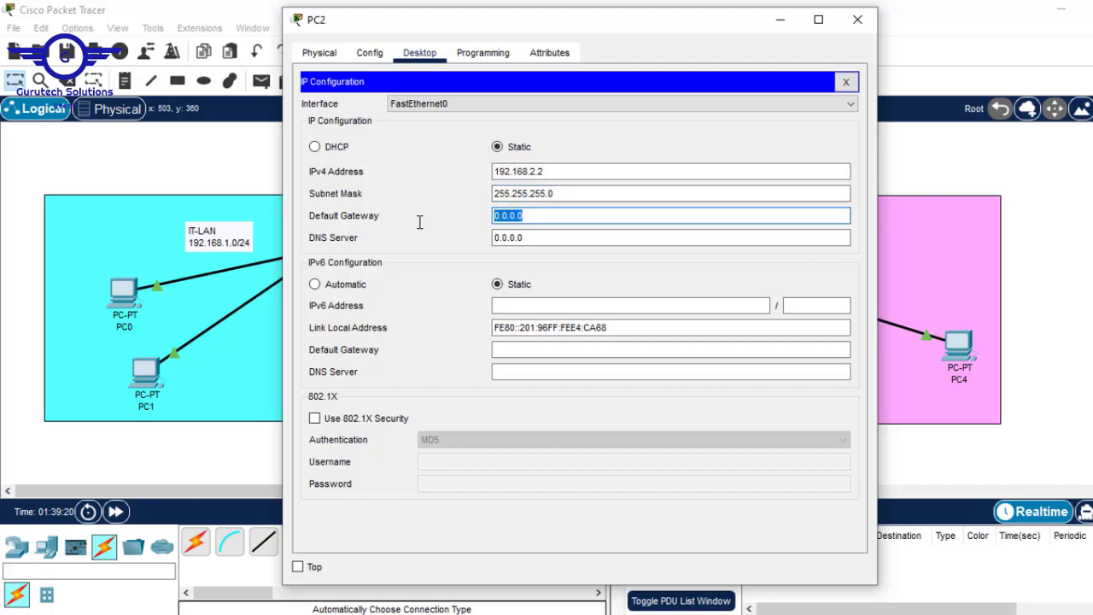
click(1084, 221)
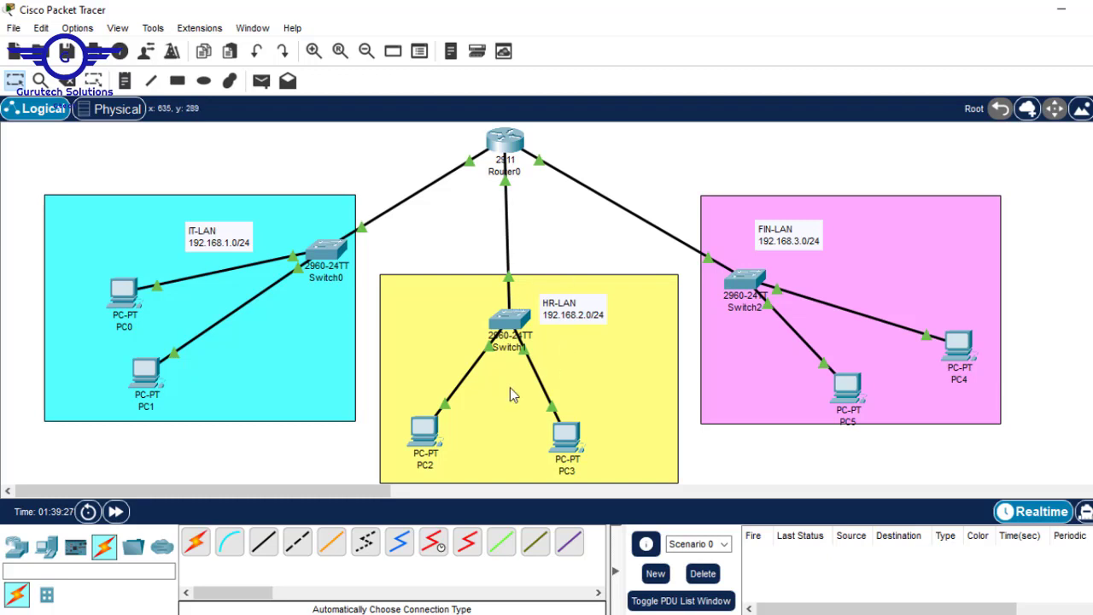
Set PC2's default gateway to 192.168.2.1
click(436, 438)
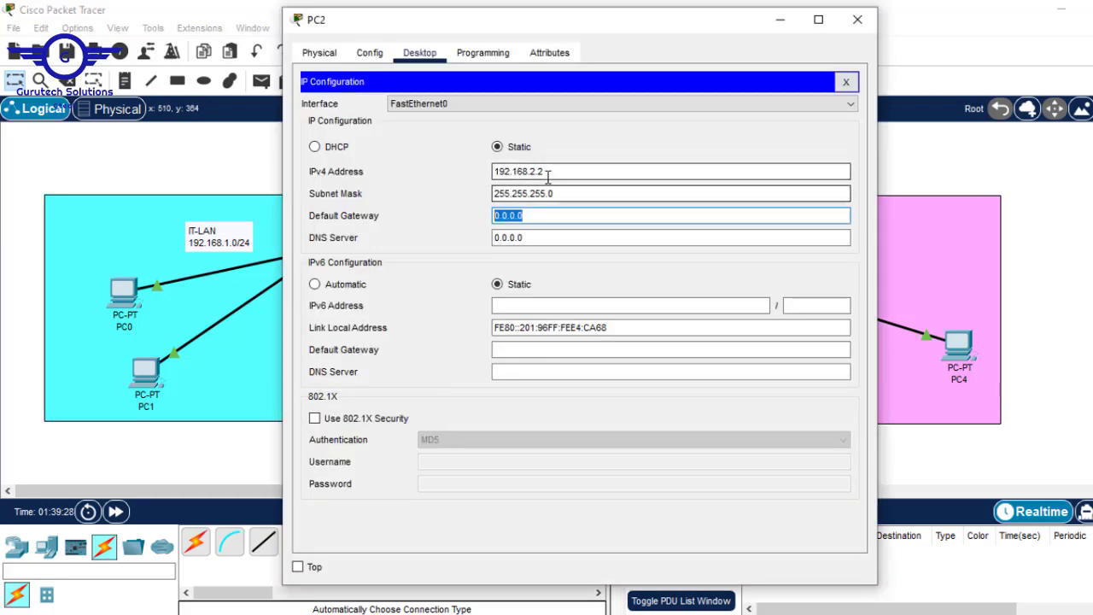
drag(549, 173, 433, 170)
key(ctrl+c)
click(529, 215)
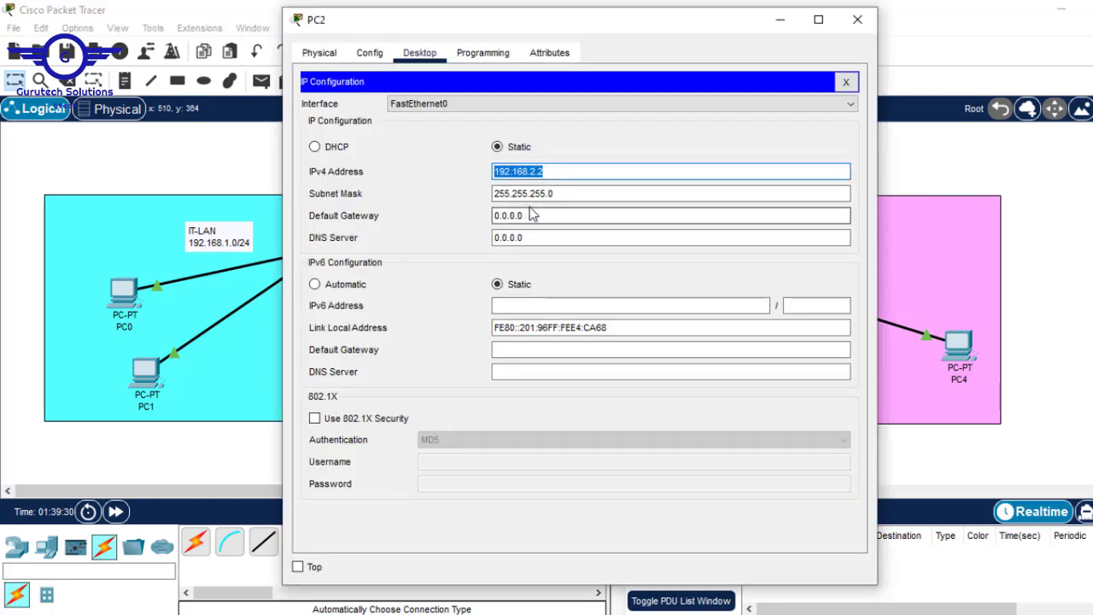
drag(530, 215, 398, 200)
key(ctrl+v)
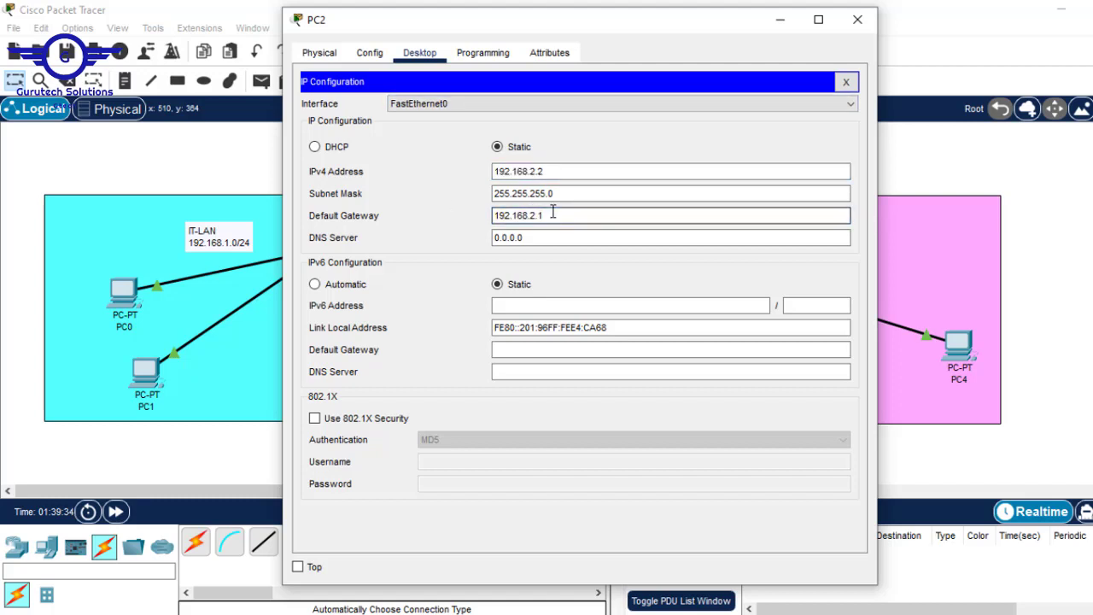
drag(553, 214, 395, 205)
key(ctrl+c)
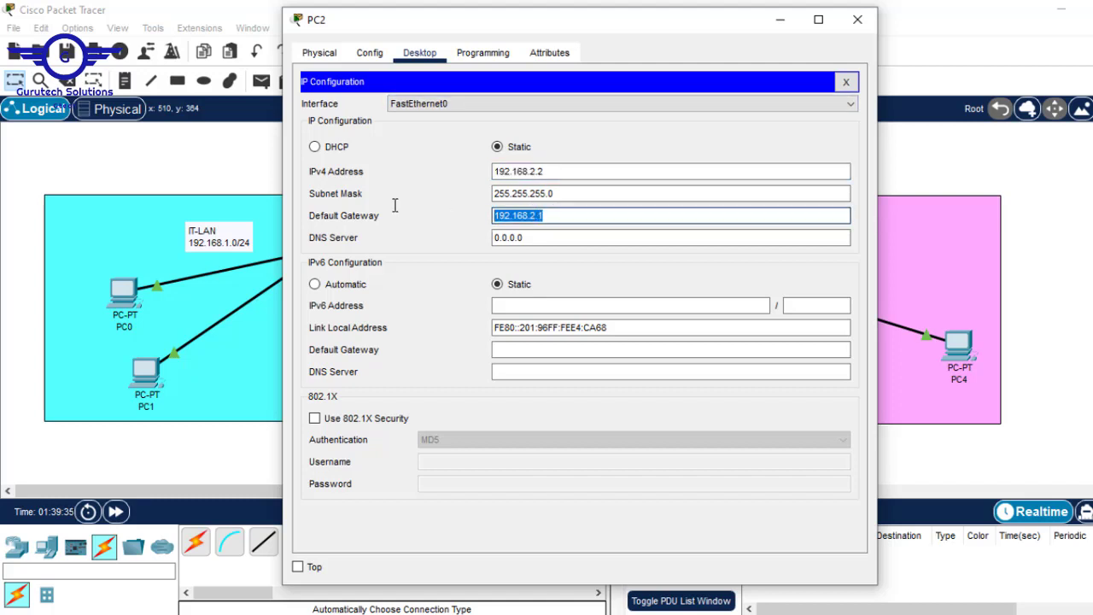
click(846, 82)
Ping PC2's gateway 192.168.2.1 from its Command Prompt, then close PC2's window
click(687, 134)
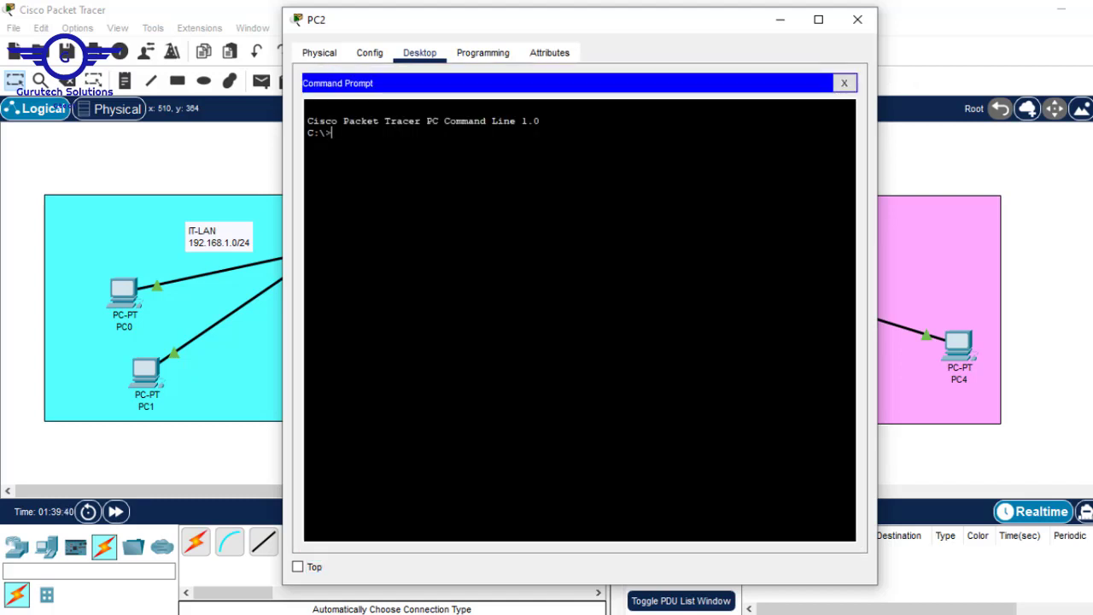
text(ping)
right_click(472, 169)
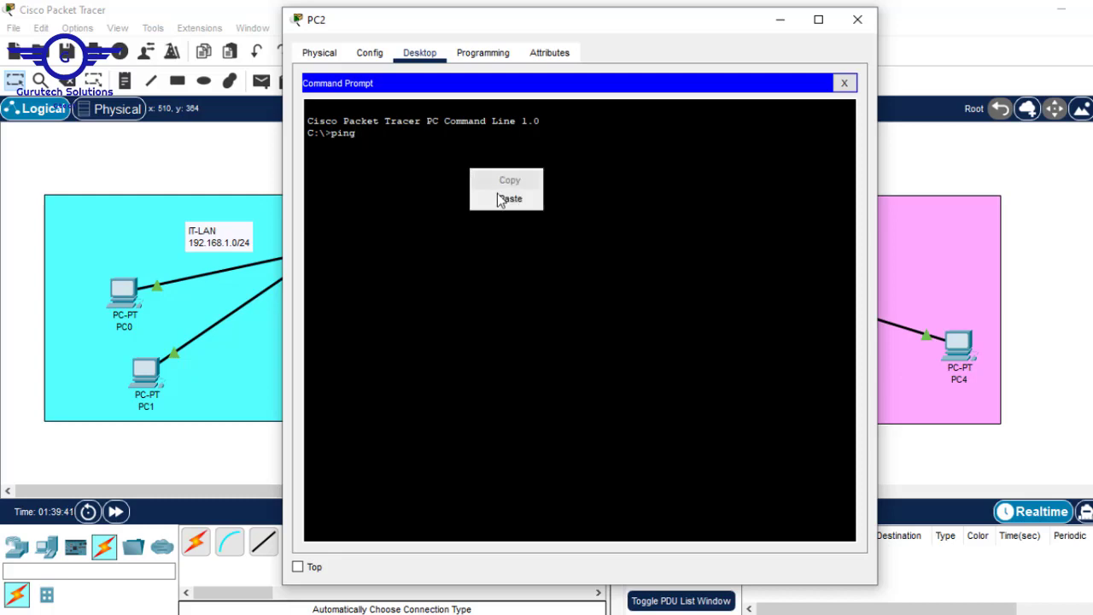
click(502, 197)
key(Return)
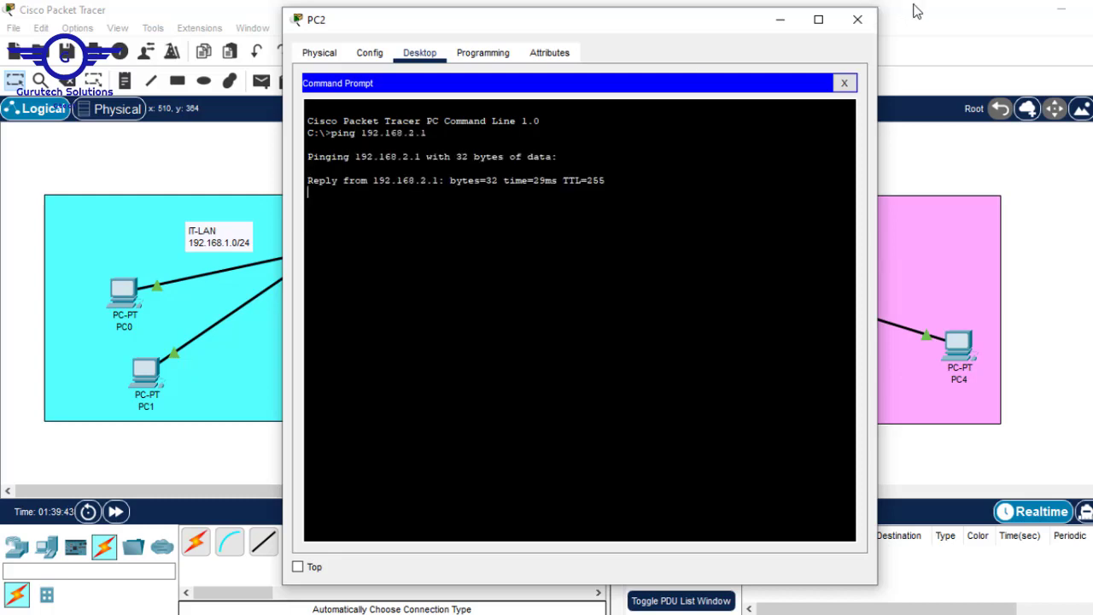
click(857, 19)
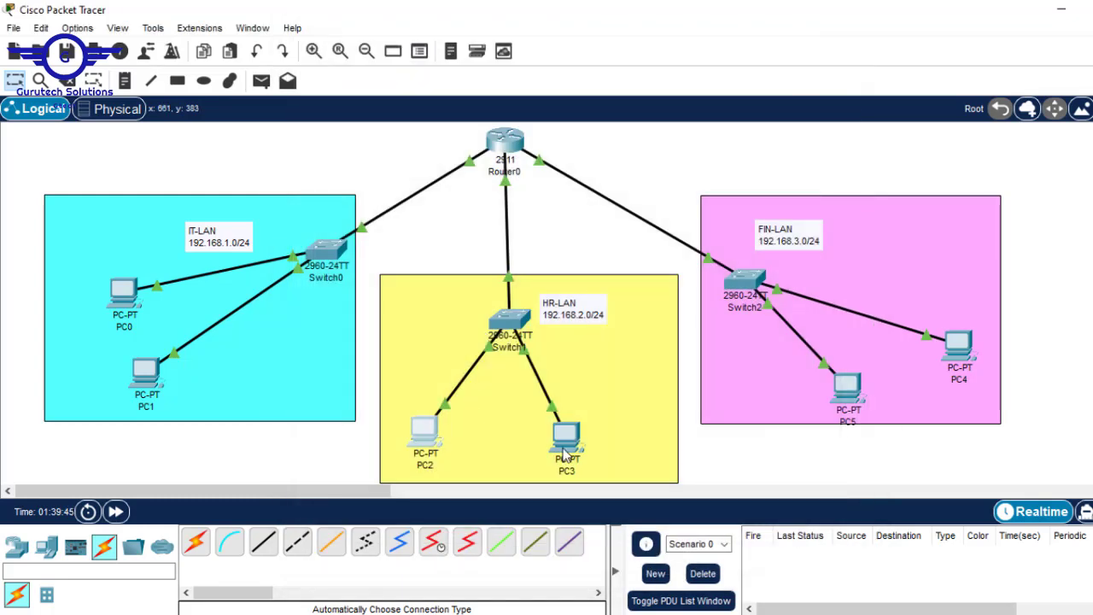
Give PC3 address 192.168.2.3, default mask 255.255.255.0 and gateway 192.168.2.1, then close its window
click(563, 455)
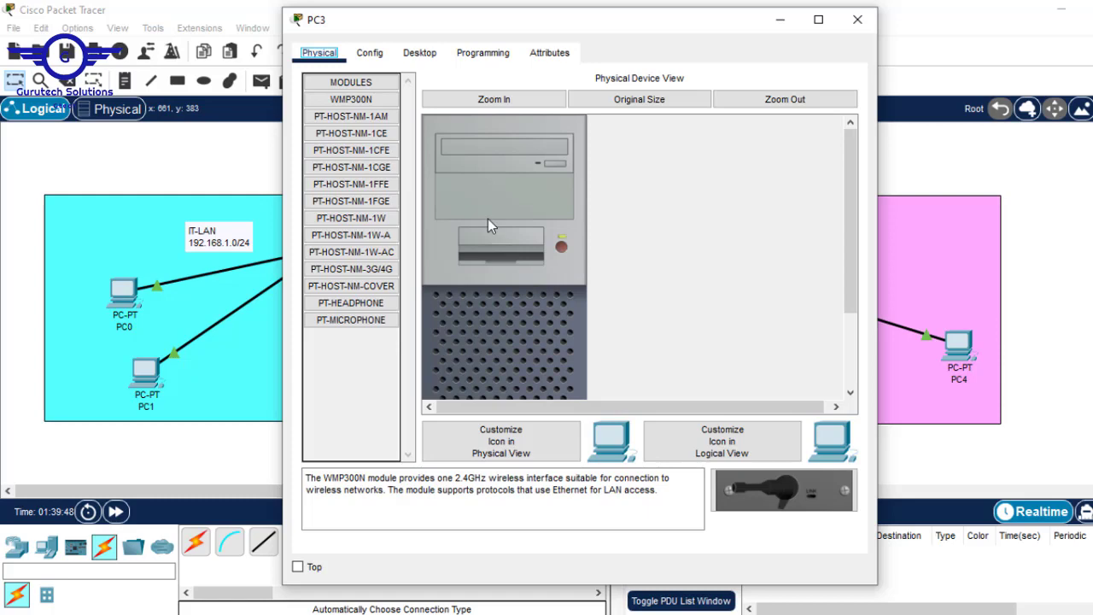
click(410, 53)
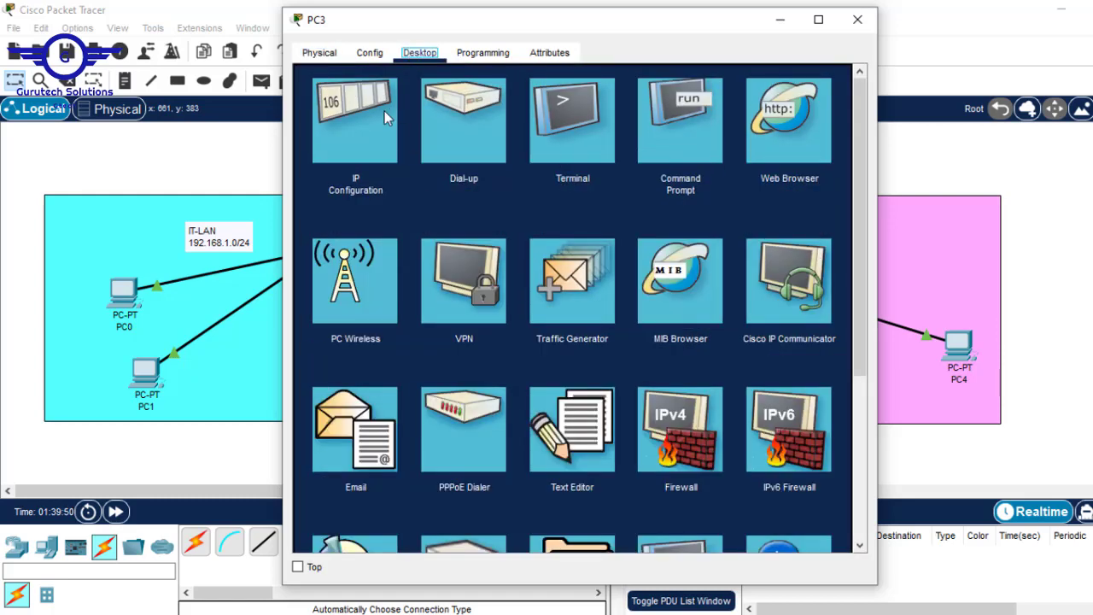
click(384, 111)
click(505, 178)
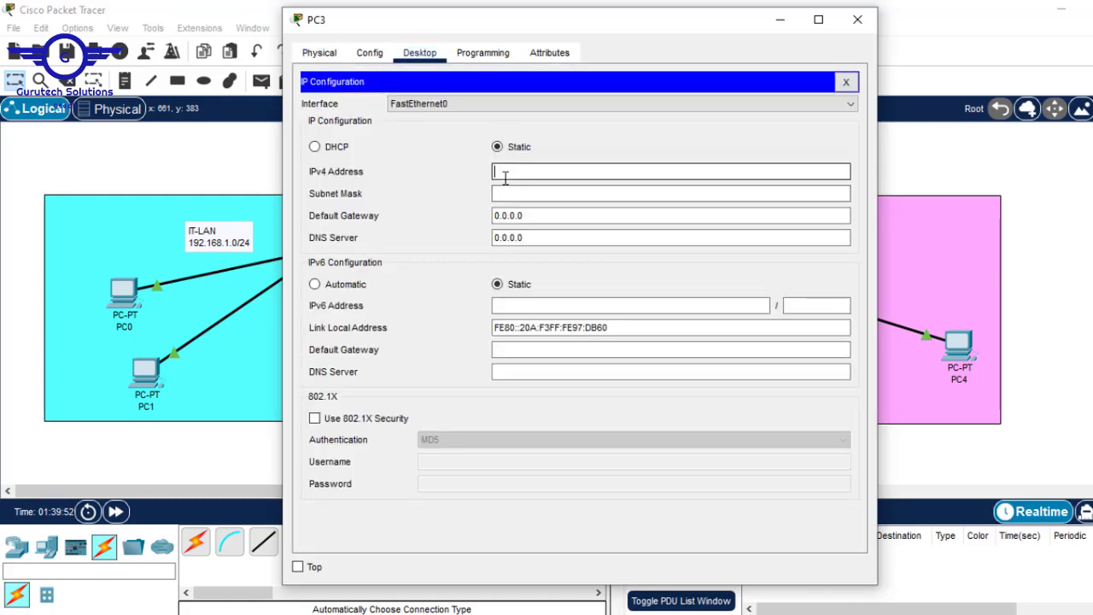
text(192.168.2.3)
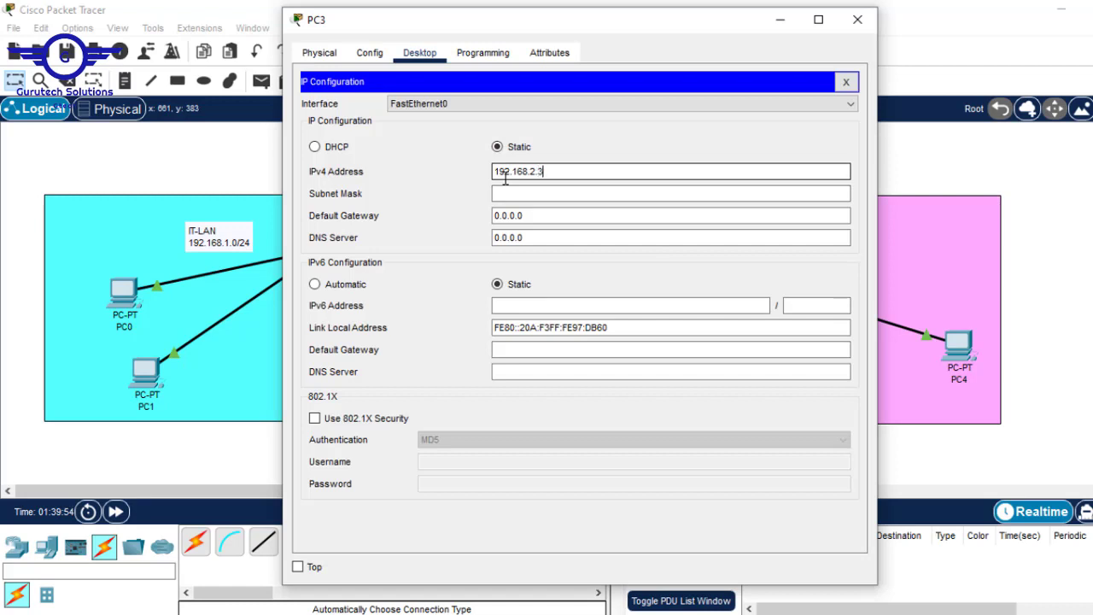
key(Tab)
key(Tab)
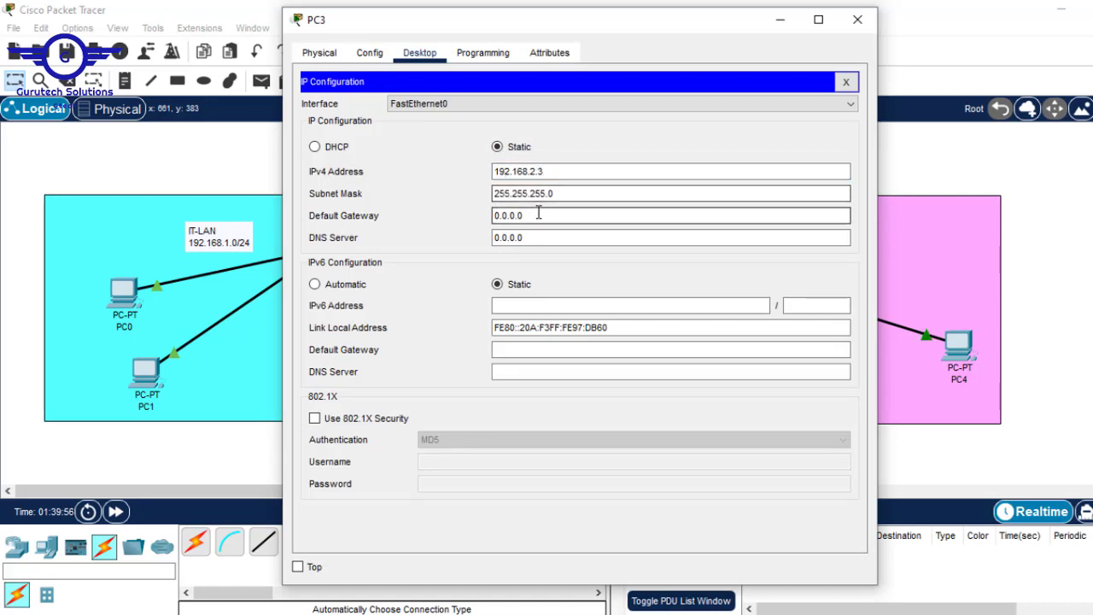
text(192.168.2.1)
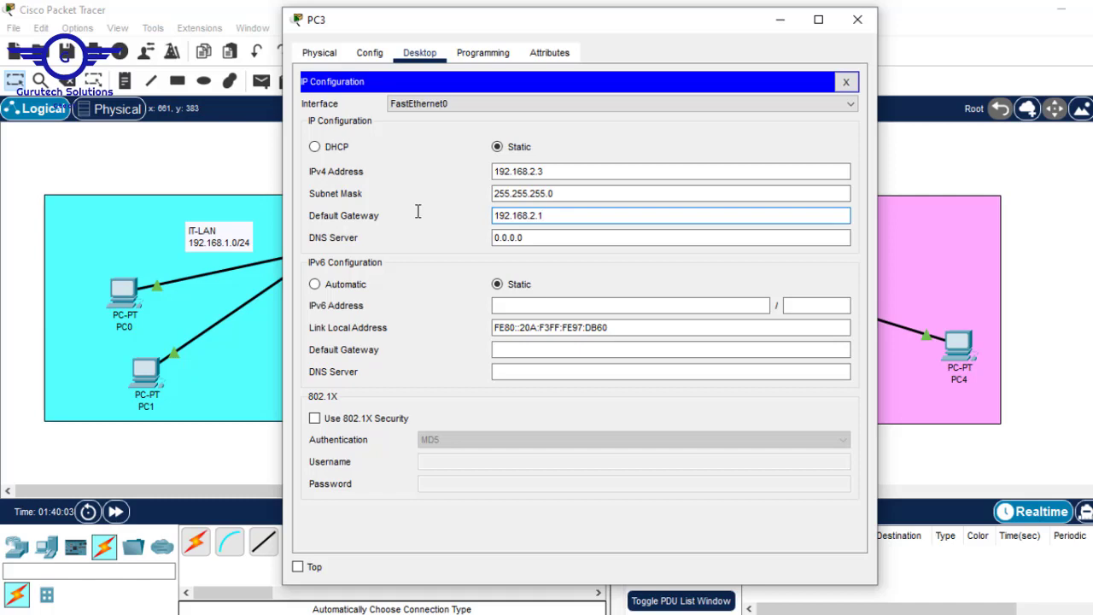
click(857, 21)
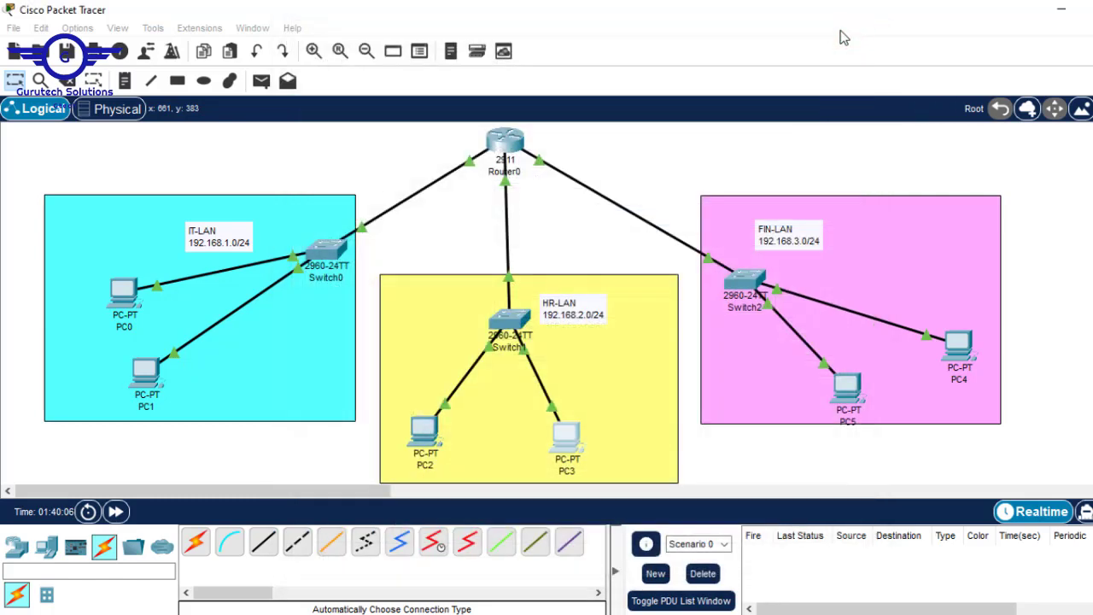
In PC5's IP Configuration, enter address 192.168.3.2 and auto-fill mask 255.255.255.0
click(848, 391)
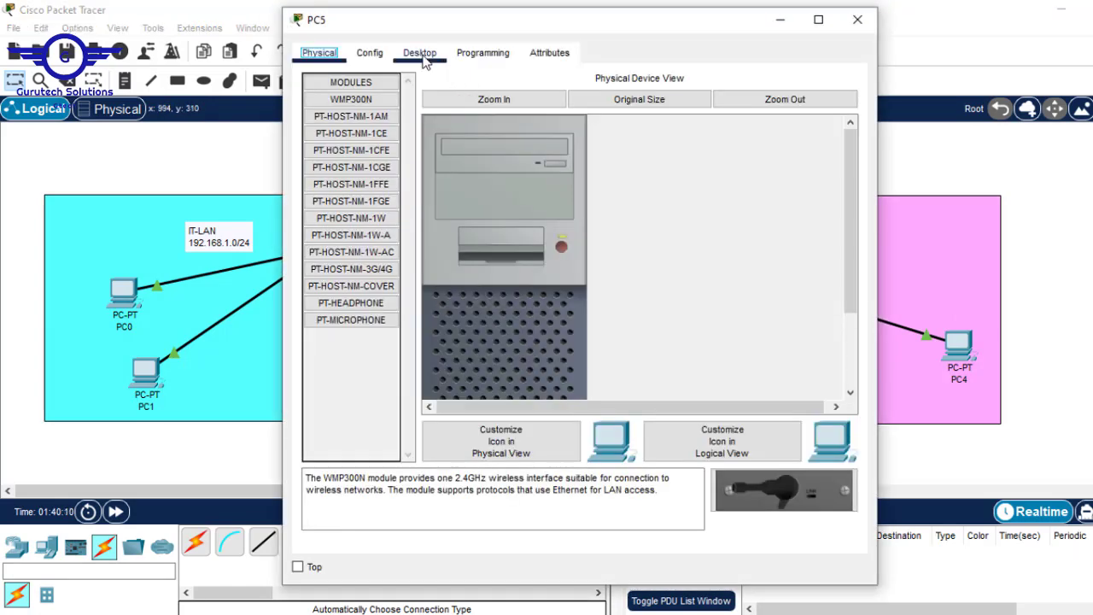
click(419, 53)
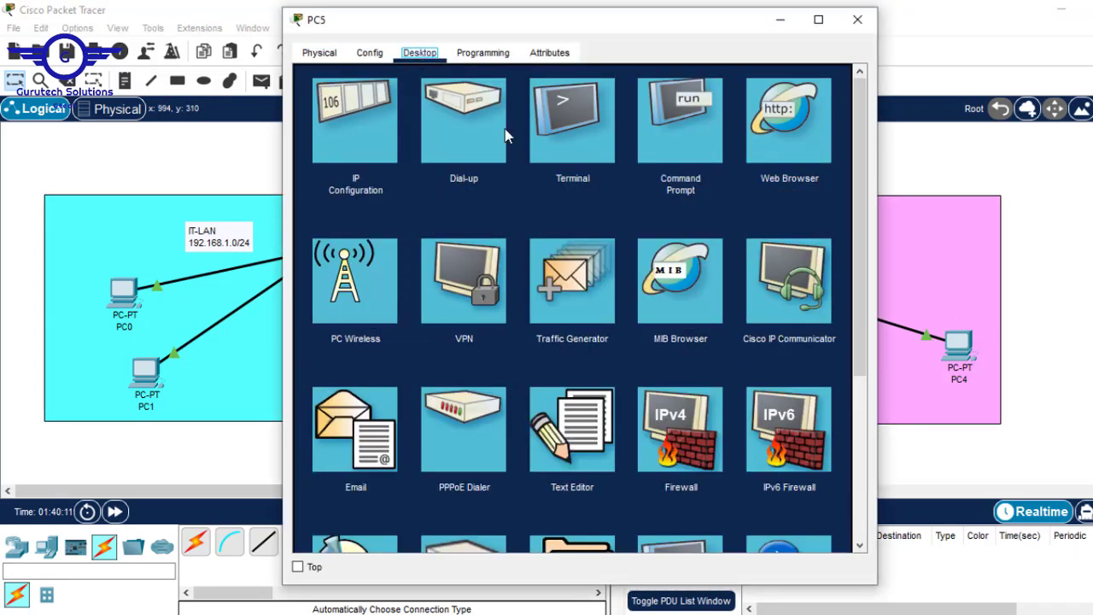
click(402, 136)
click(522, 173)
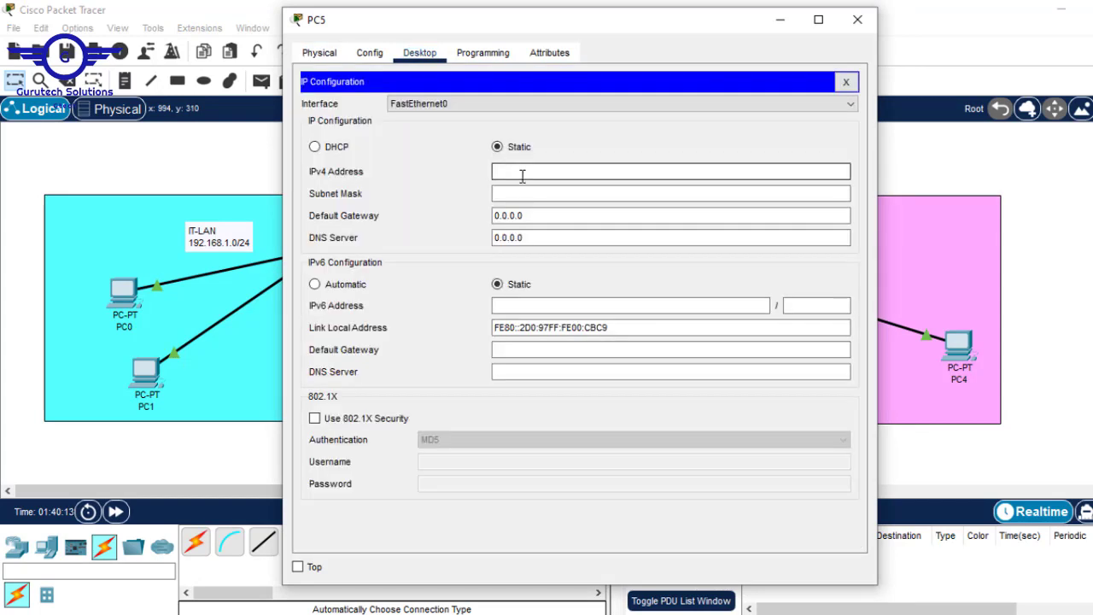
text(192.168.2.1)
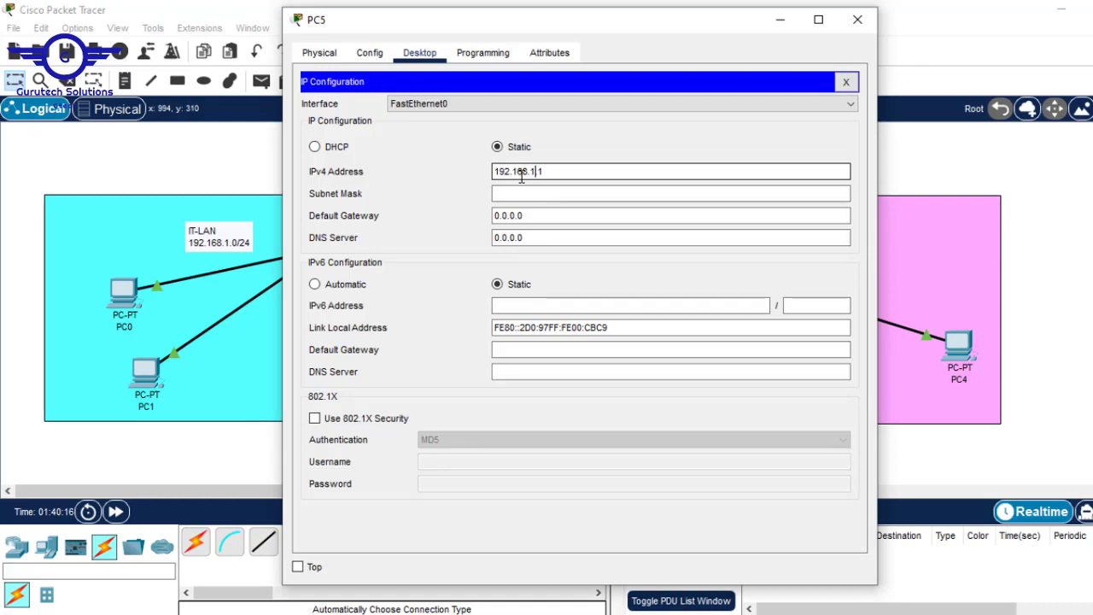
key(BackSpace)
text(2)
key(BackSpace)
key(BackSpace)
key(BackSpace)
text(3.2)
click(561, 190)
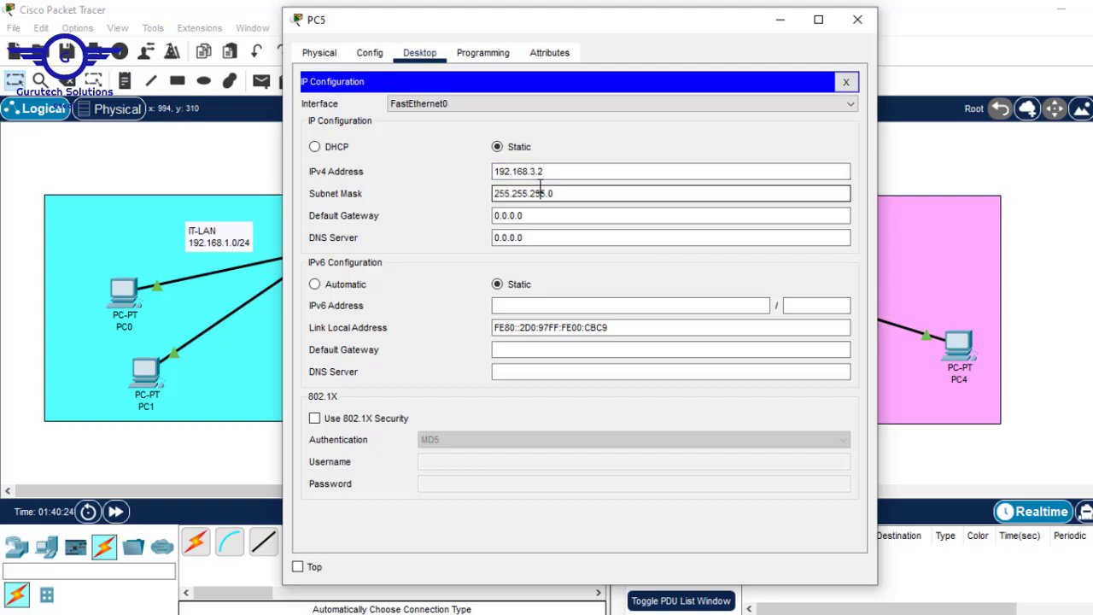
Set PC5's default gateway to 192.168.3.1 and copy it
drag(565, 172, 383, 147)
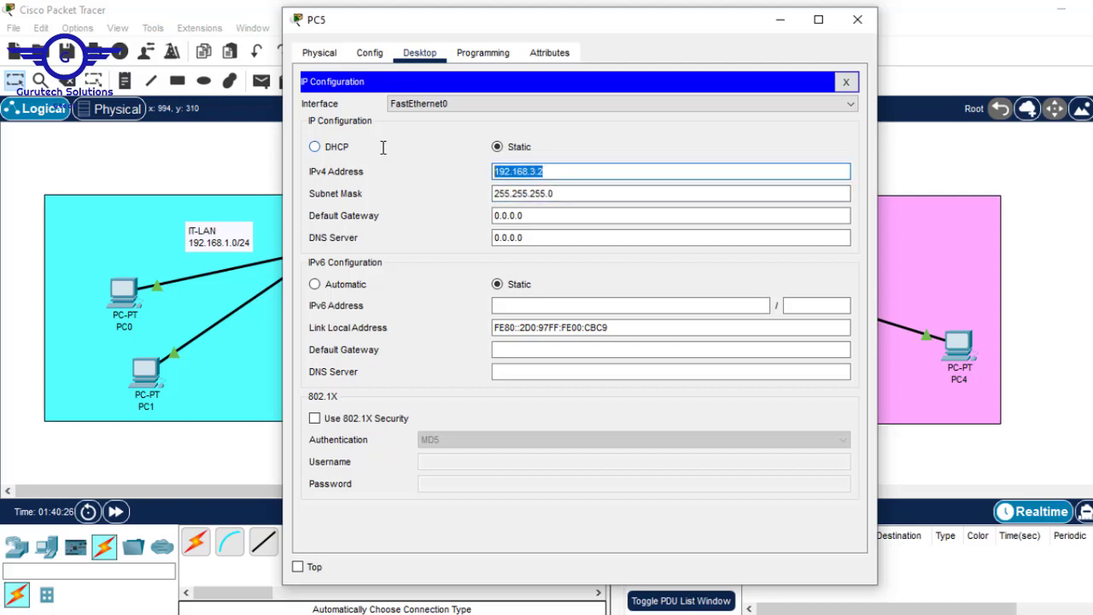
drag(524, 215, 427, 200)
text(192.168.3.1)
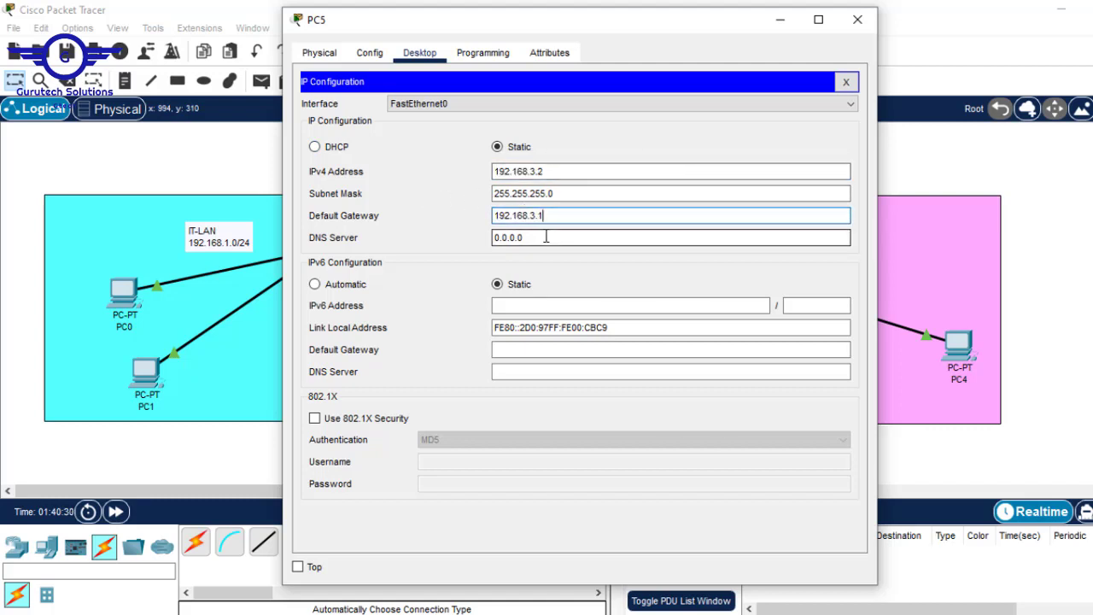
key(ctrl+a)
key(ctrl+c)
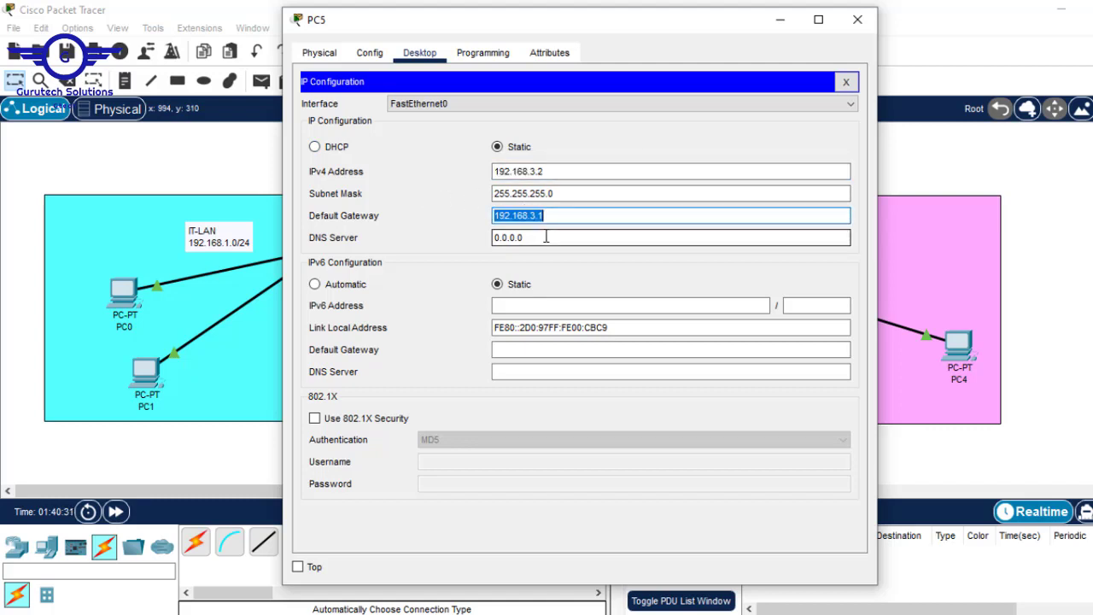
click(845, 81)
Ping PC5's gateway 192.168.3.1 from its Command Prompt, then close PC5's window
click(656, 133)
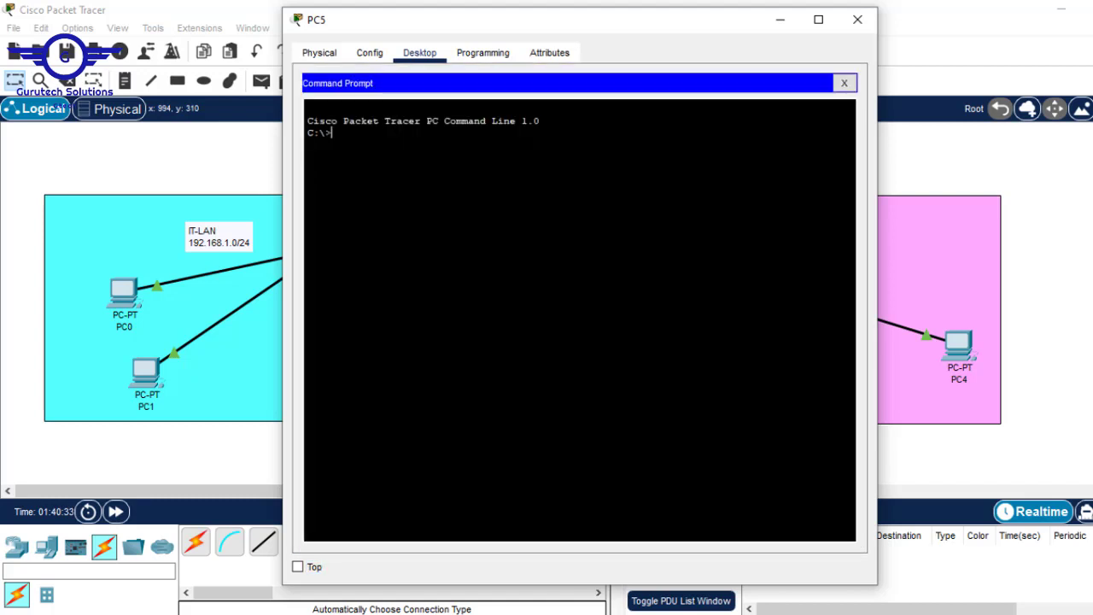
right_click(555, 151)
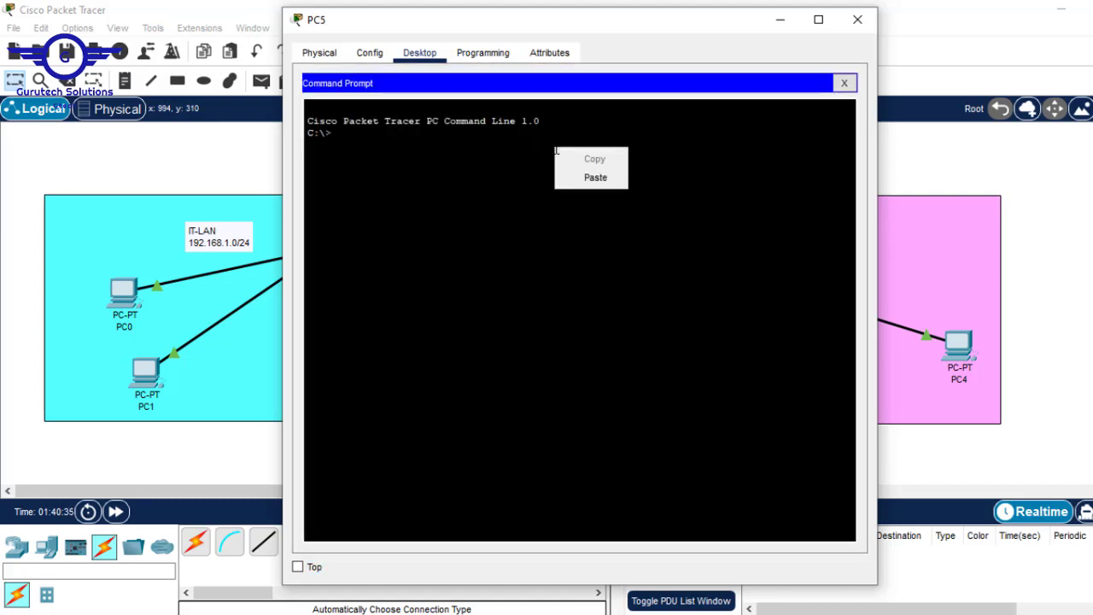
click(556, 152)
text(ping)
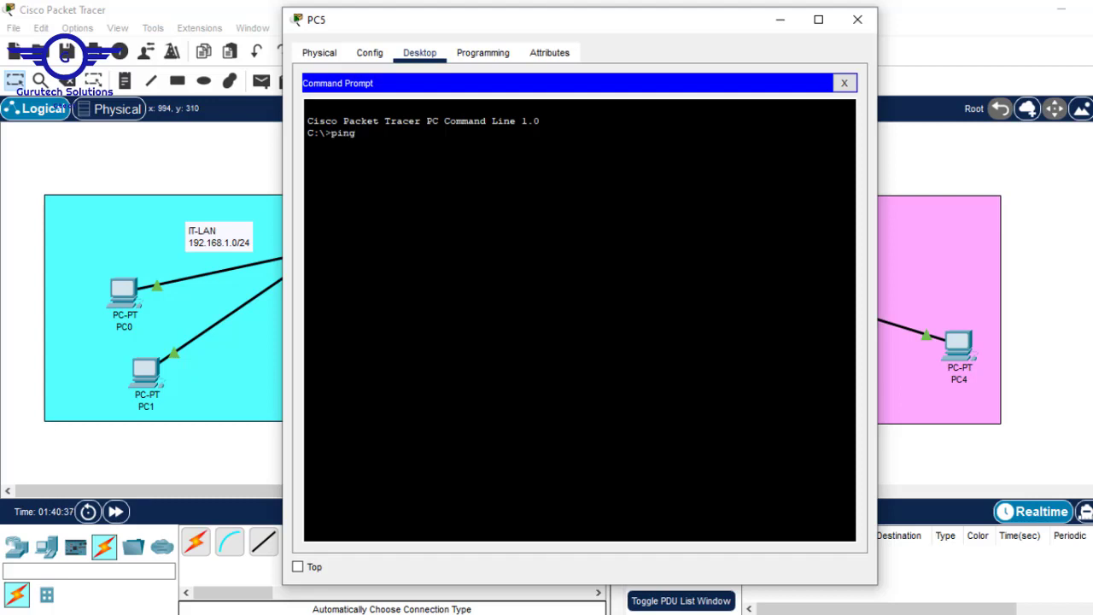
right_click(547, 205)
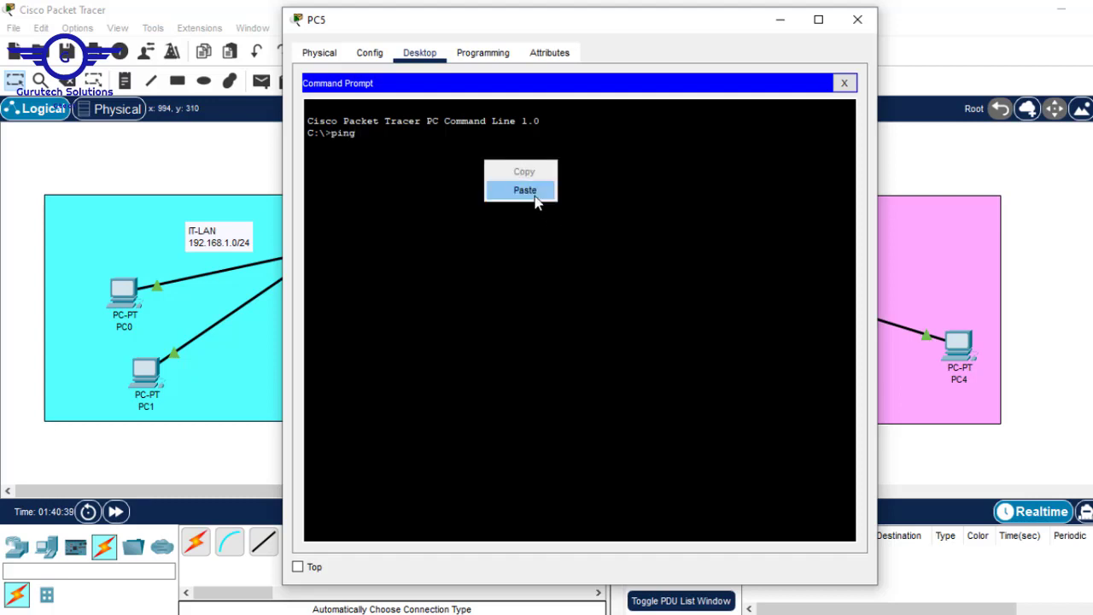
click(535, 198)
key(Return)
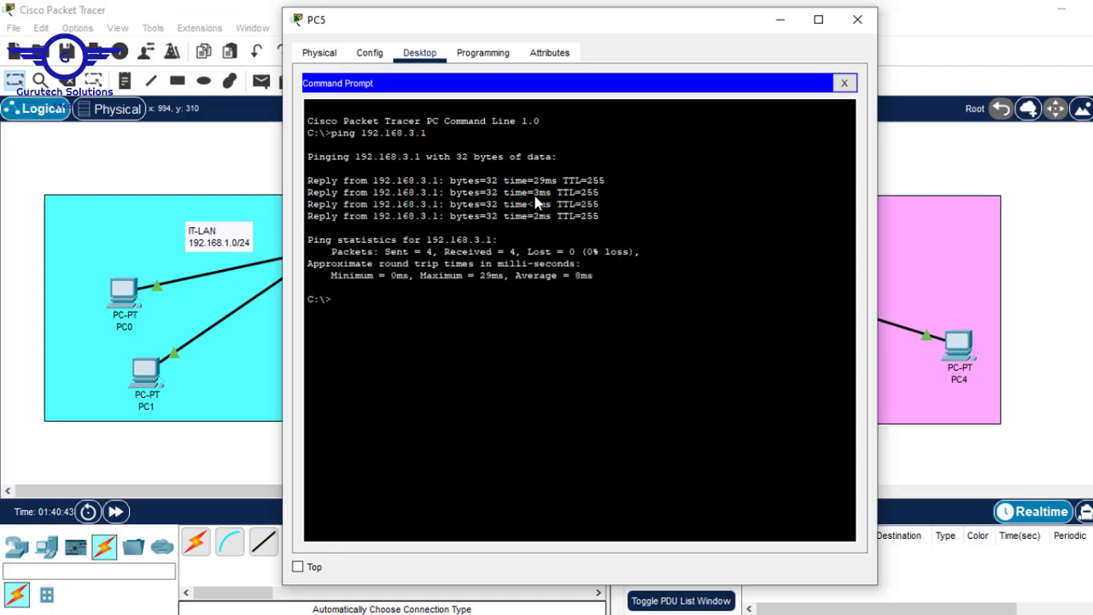
click(858, 19)
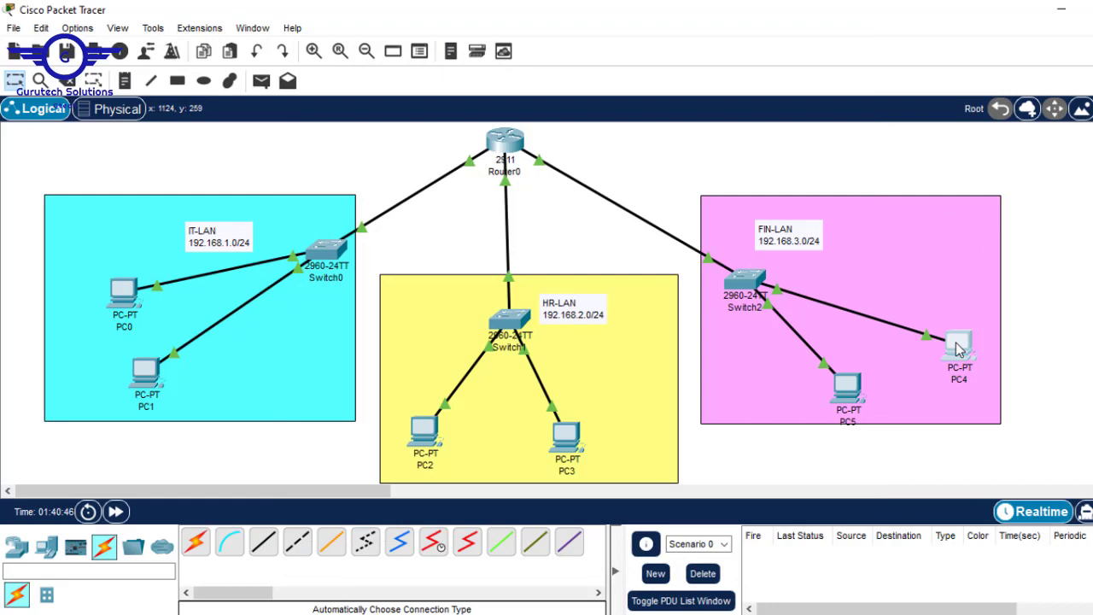
Give PC4 address 192.168.3.3, mask 255.255.255.0 and gateway 192.168.3.1, then close its window
click(957, 348)
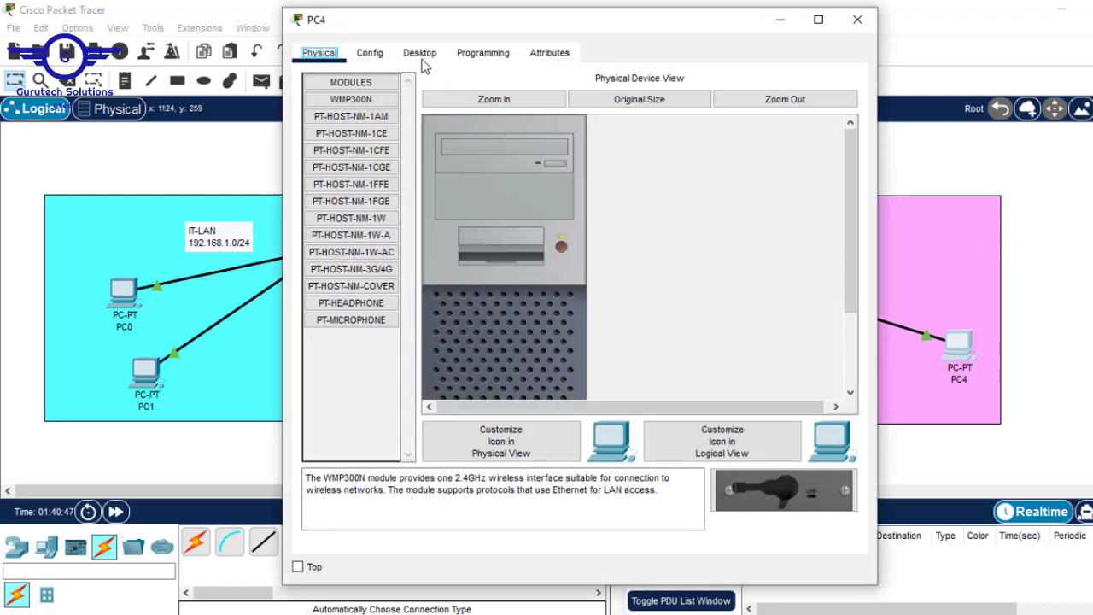
click(420, 57)
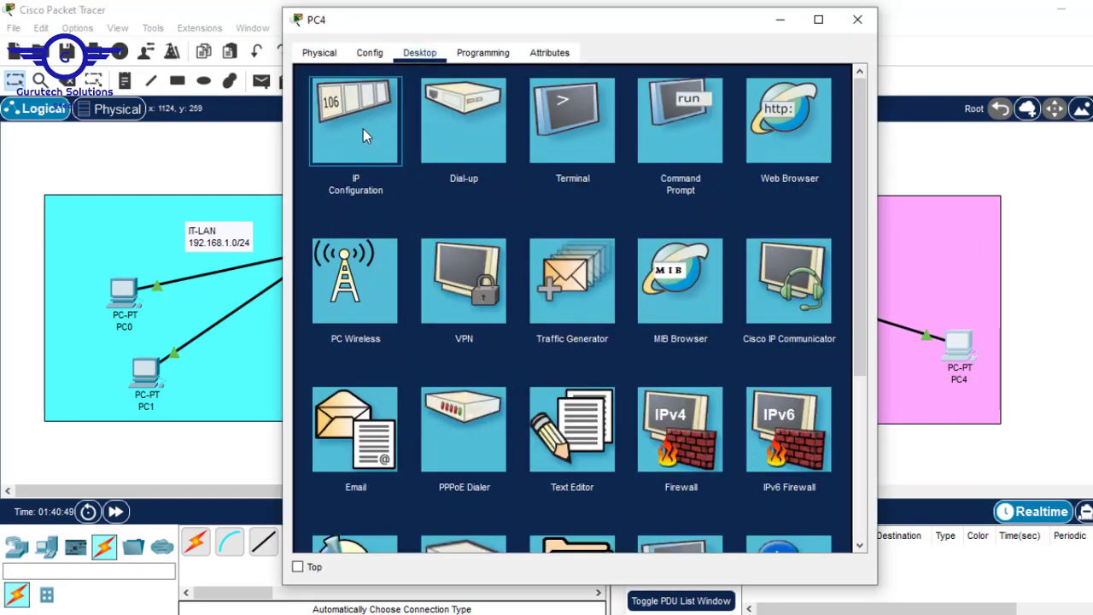
click(363, 128)
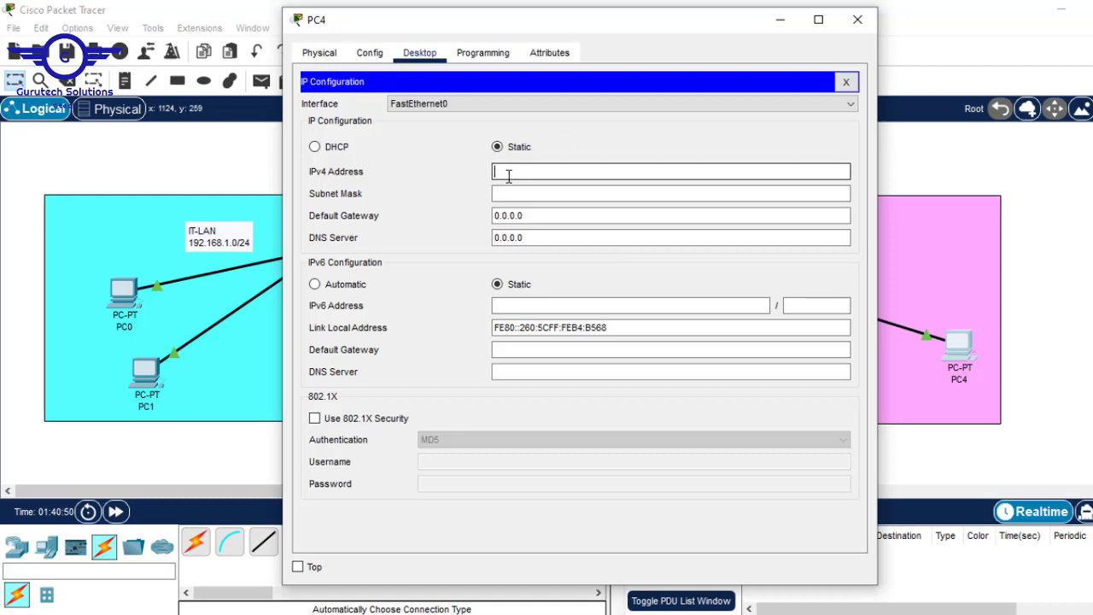
text(192.168.3.1)
key(BackSpace)
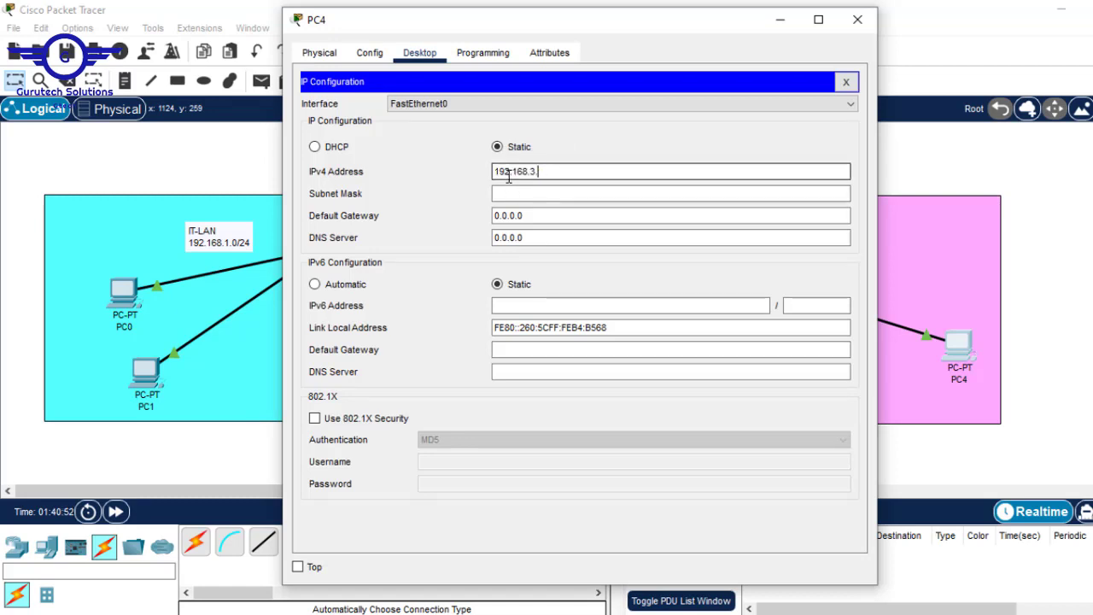
text(3)
click(524, 189)
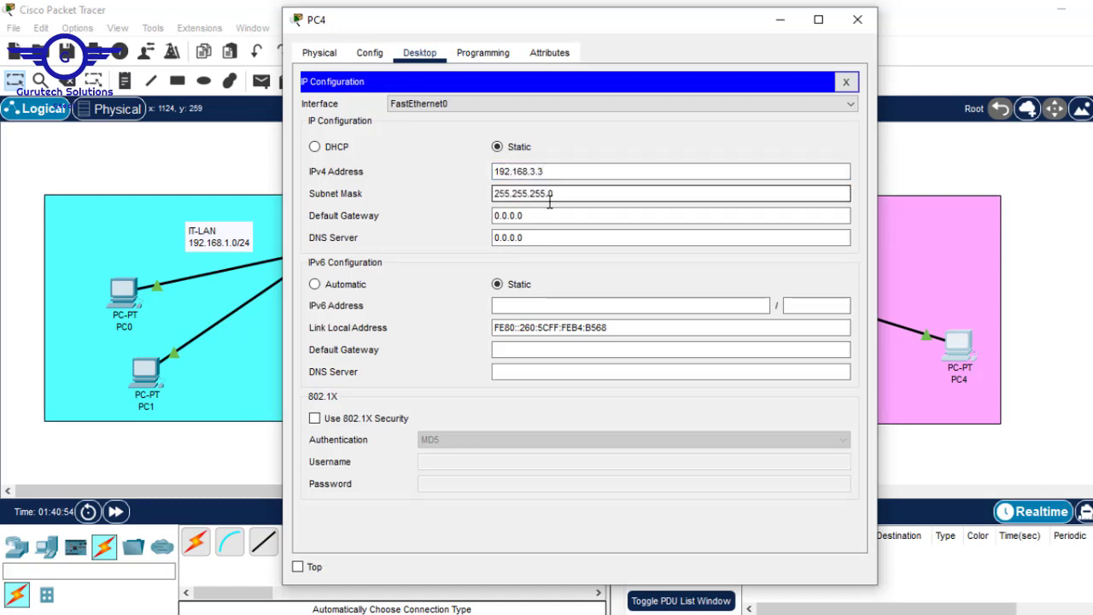
click(541, 214)
text(192.168.3.1)
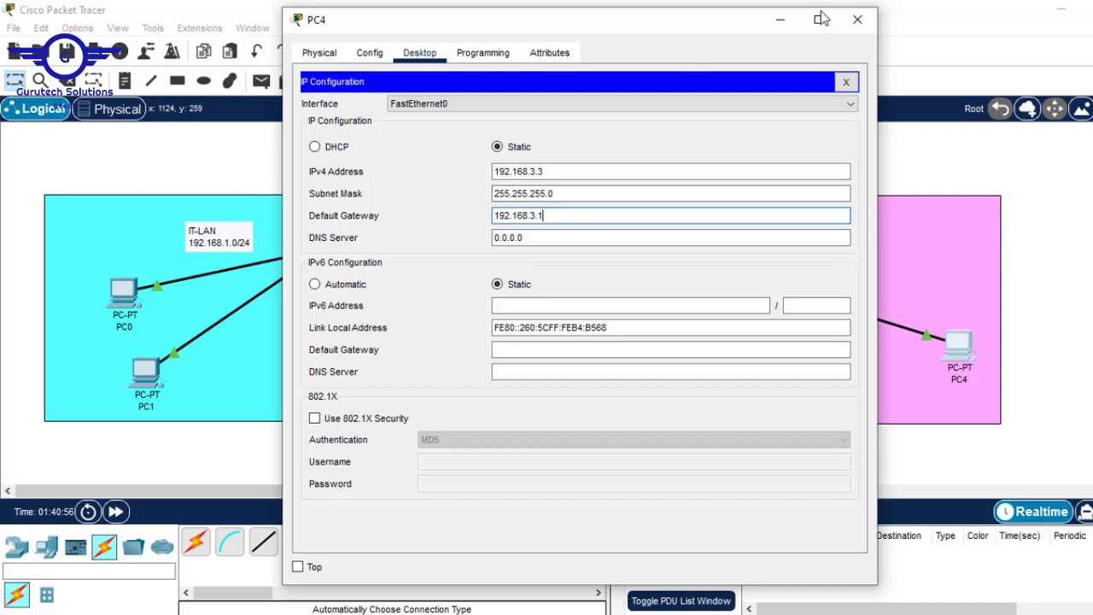
click(857, 19)
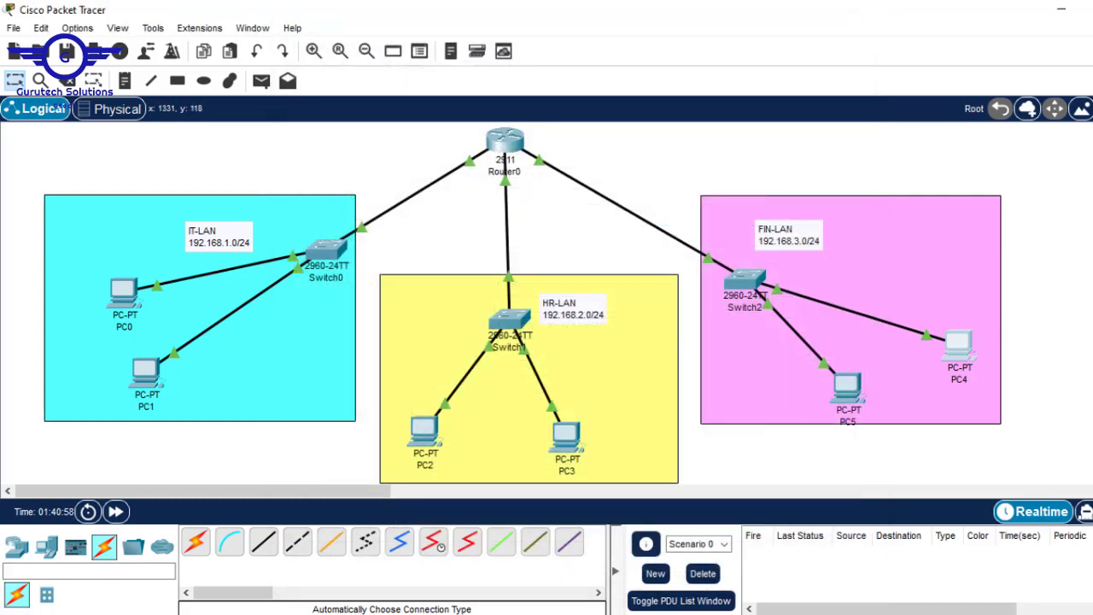
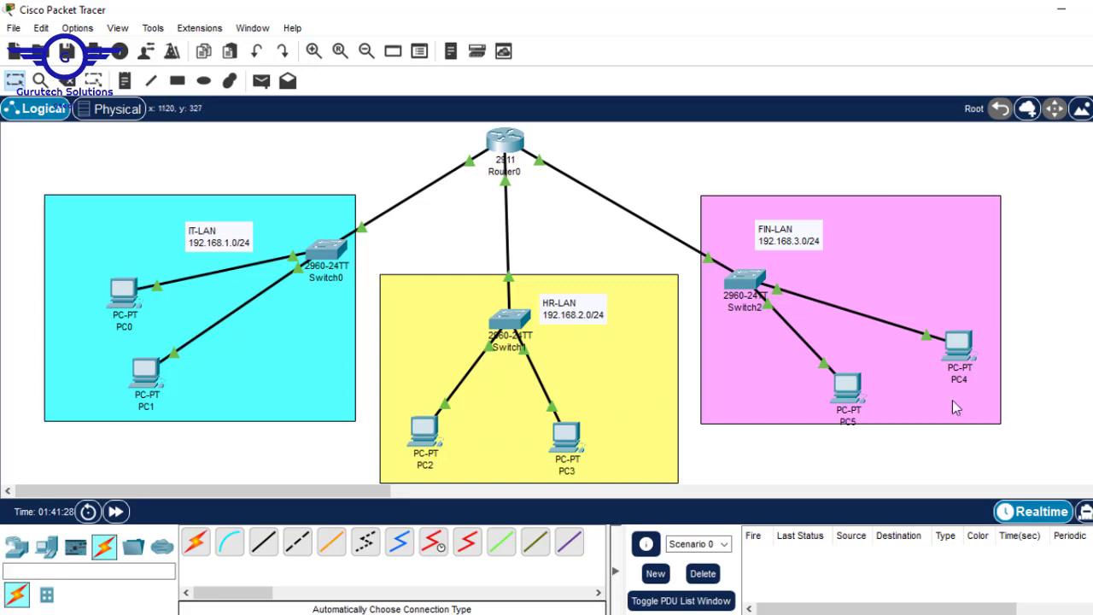
Ping 192.168.2.2 and 192.168.3.2 from PC0's Command Prompt, then close PC0's window
click(135, 291)
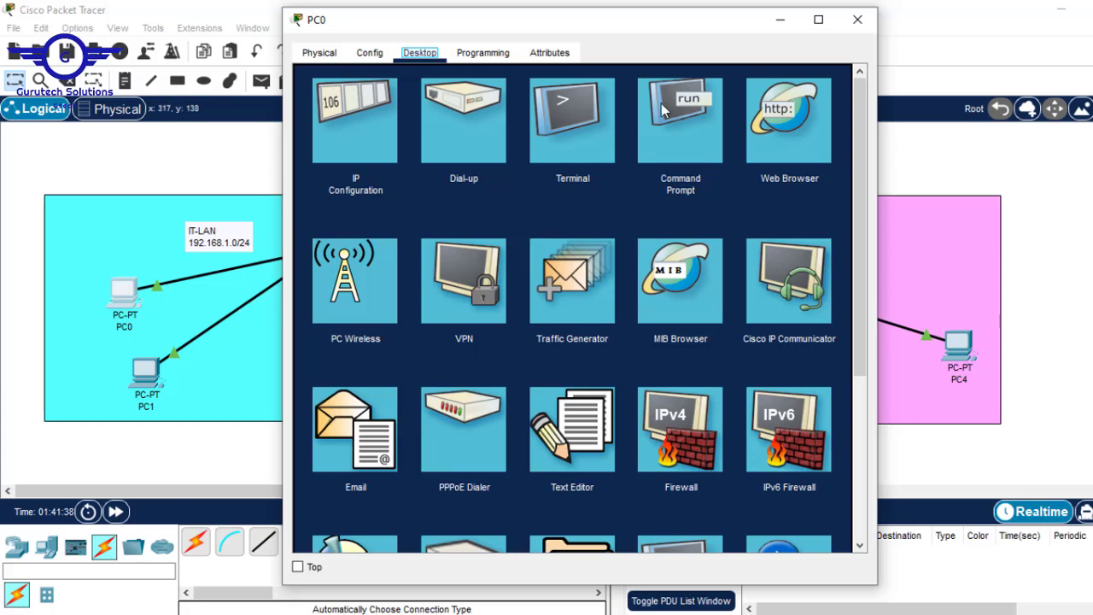
click(693, 126)
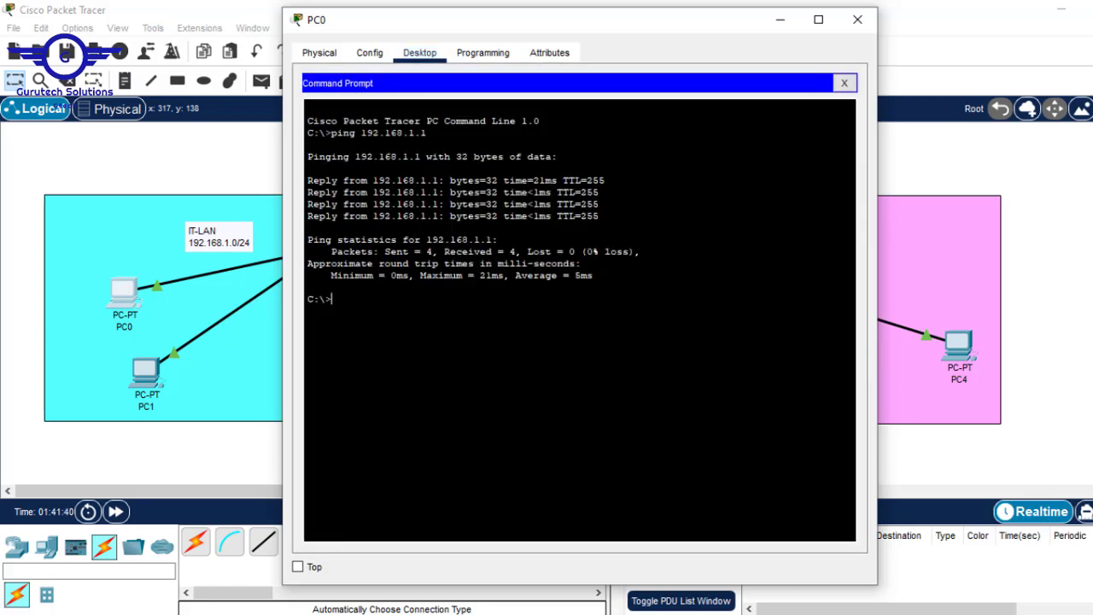
key(Return)
key(Return)
text(ping 192.168.2.2)
key(Return)
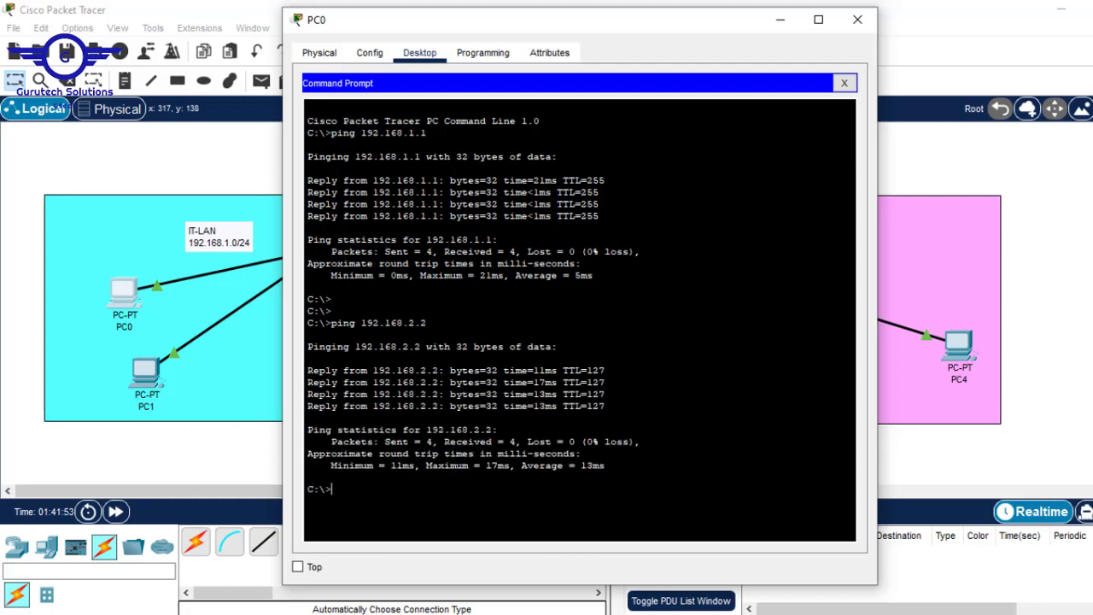
key(Up)
key(BackSpace)
text(3.2)
key(Return)
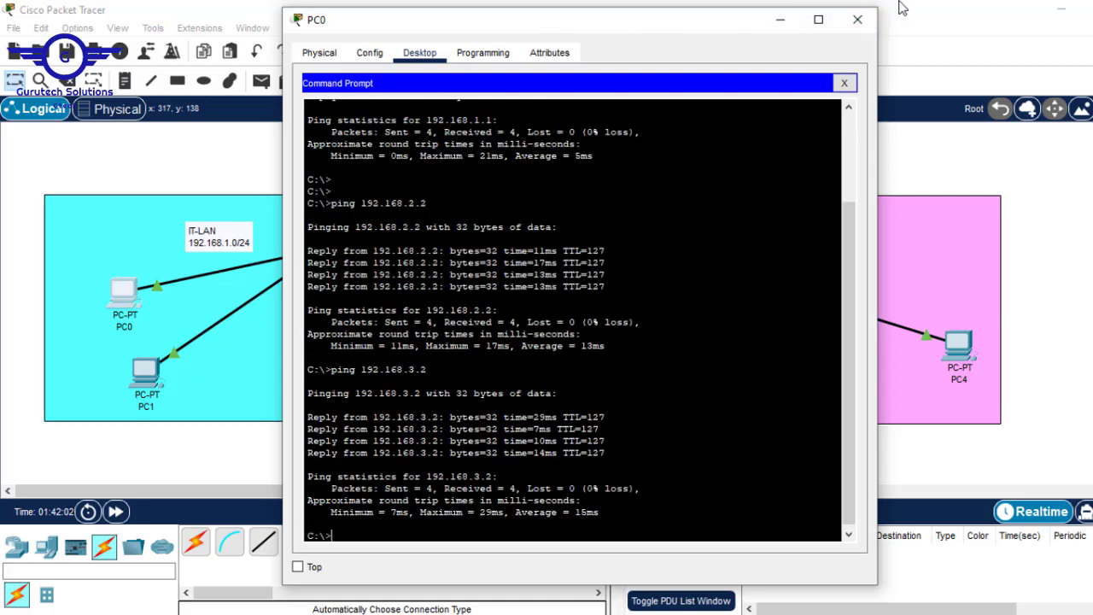
click(862, 24)
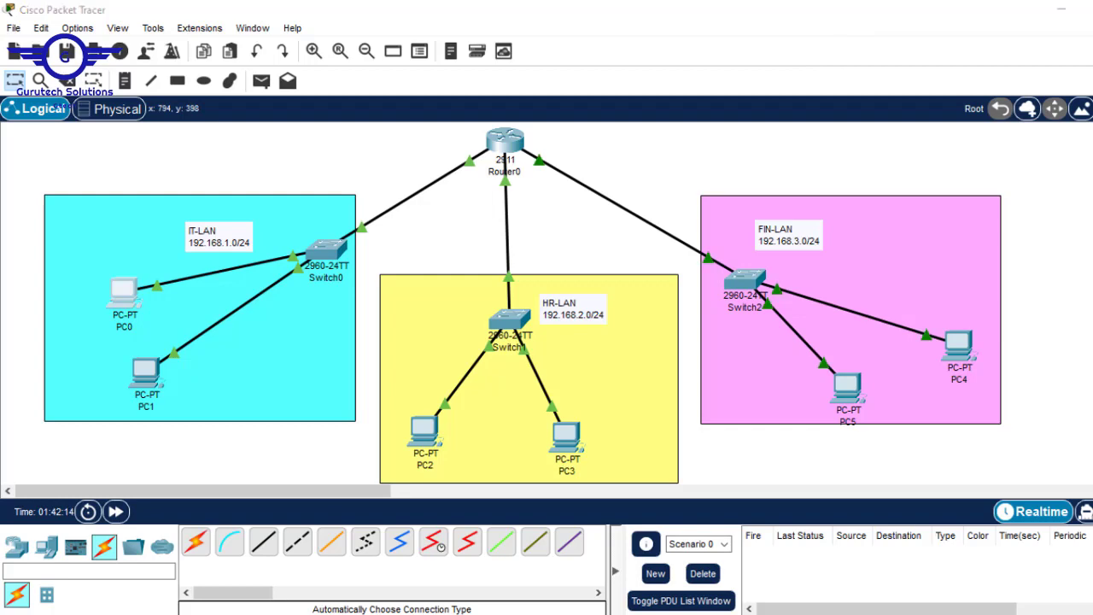
Review the Telnet bullets in the Routing.pptx slides, then return to the Packet Tracer network
click(827, 598)
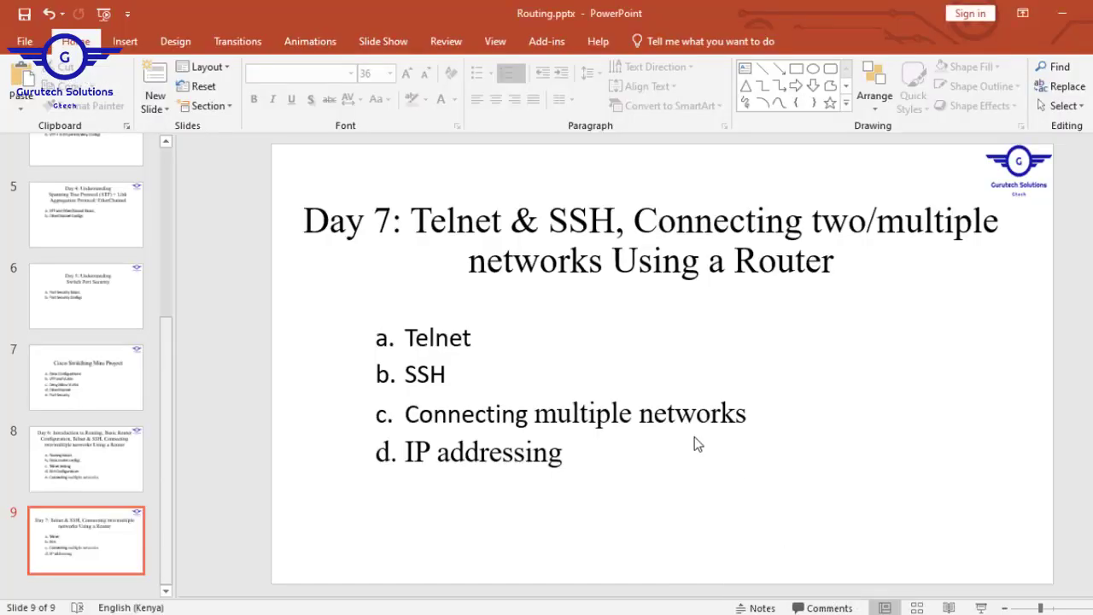
click(474, 333)
drag(474, 333, 405, 331)
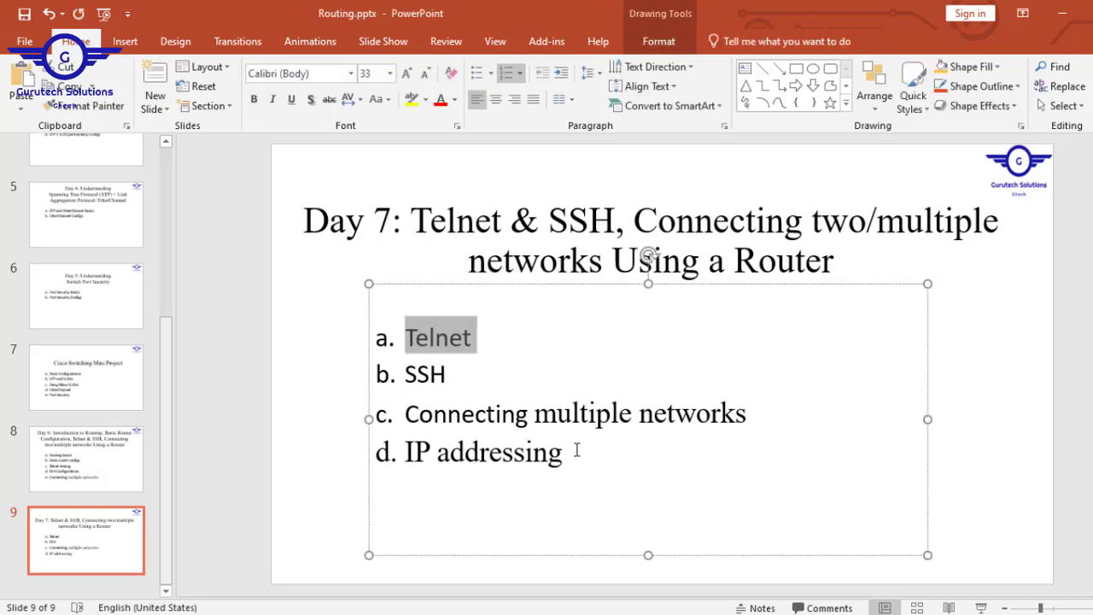
drag(568, 453, 428, 417)
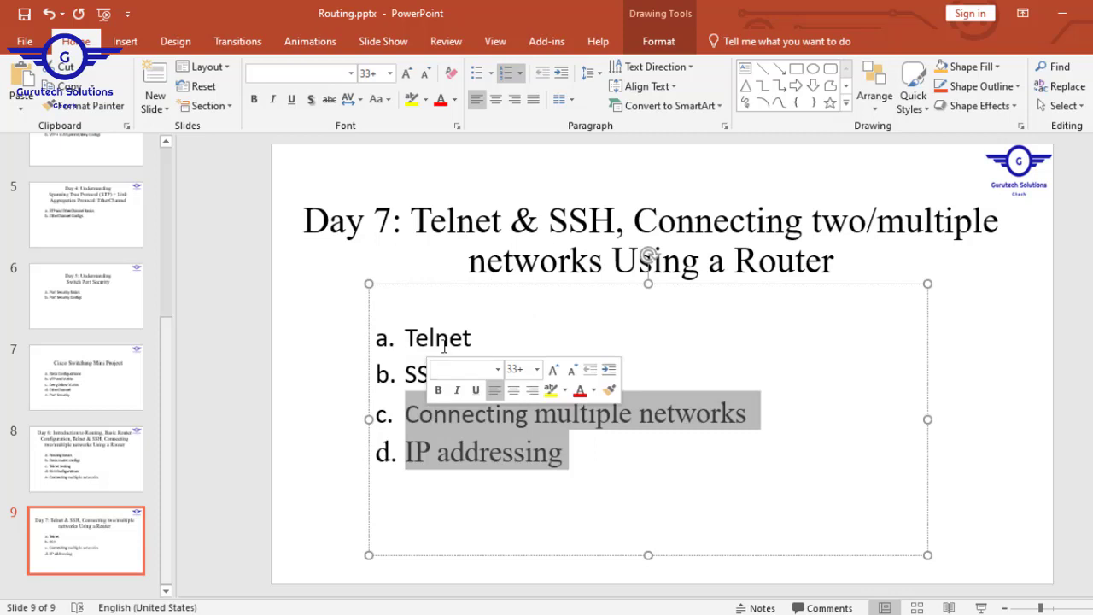
drag(500, 336, 420, 337)
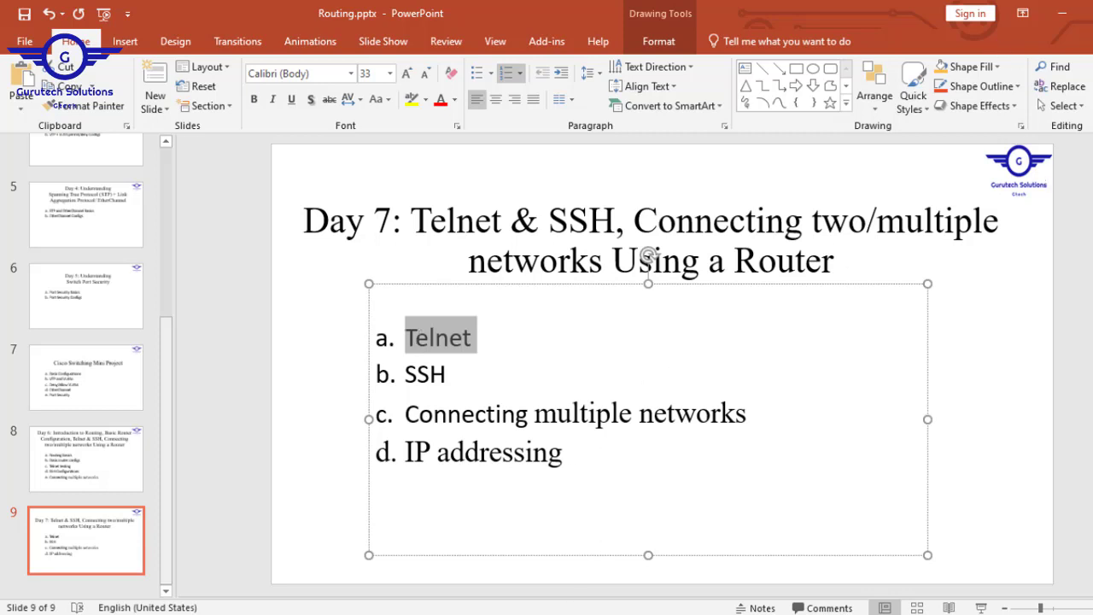
click(520, 600)
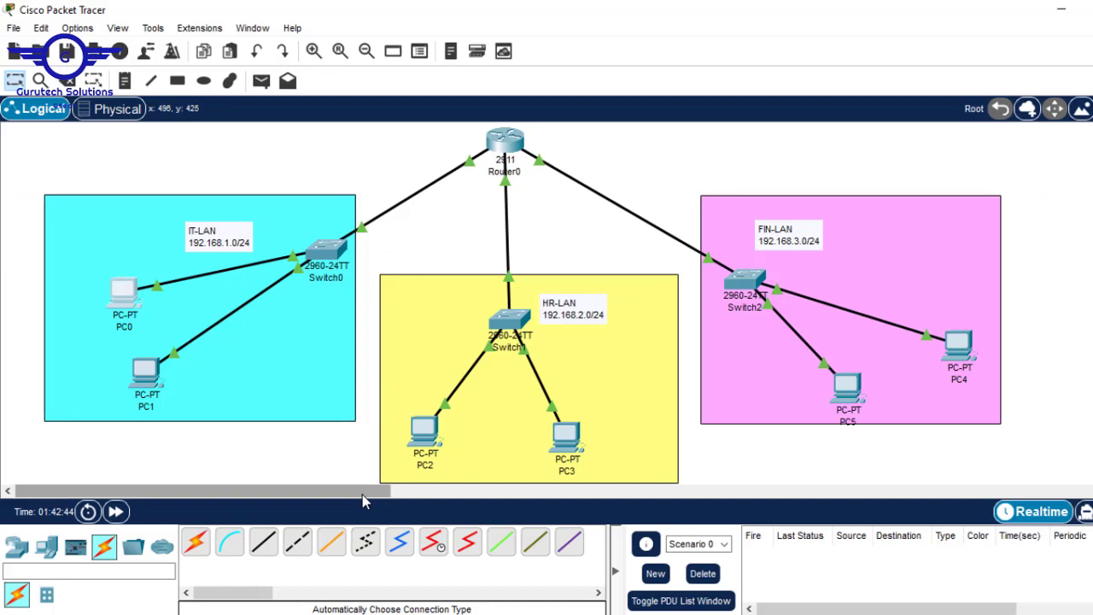
drag(368, 493, 319, 493)
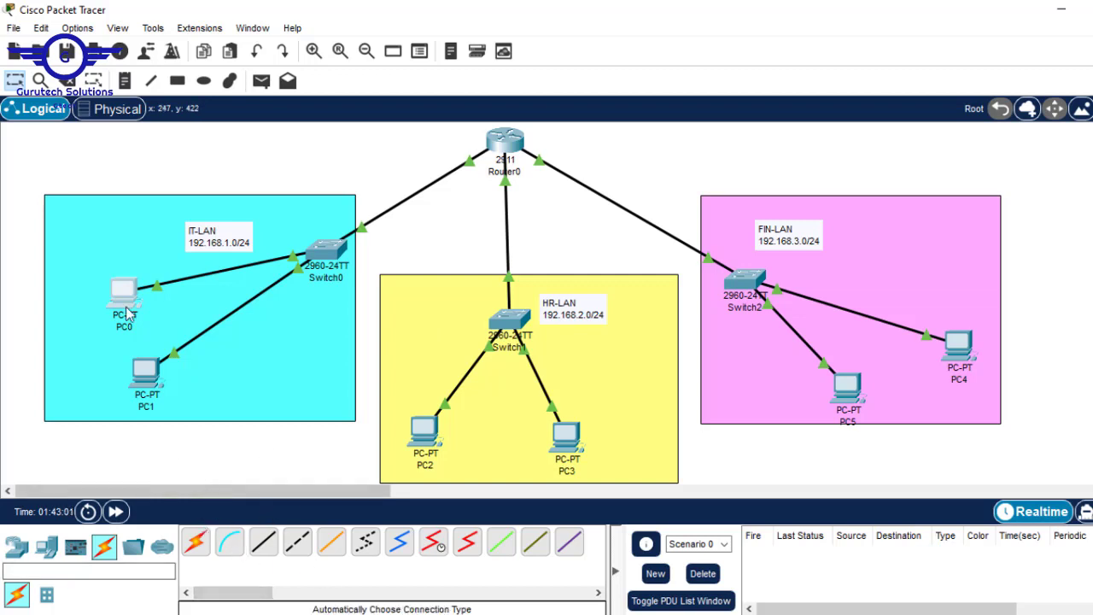
Place a note beside Router0 reading line vty 0 15, a password line, and login
click(125, 80)
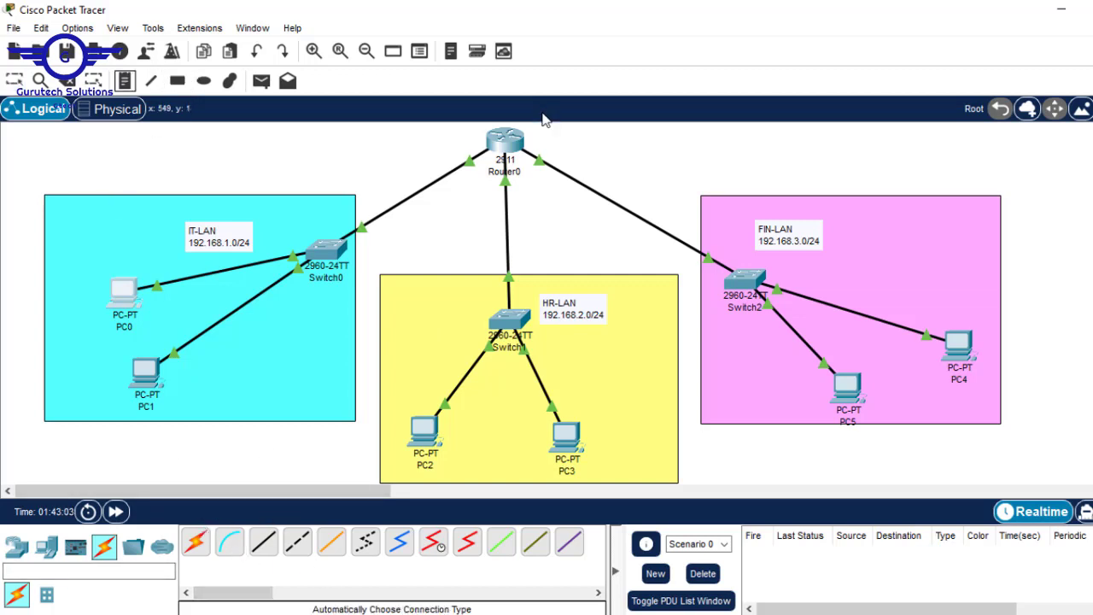
click(588, 134)
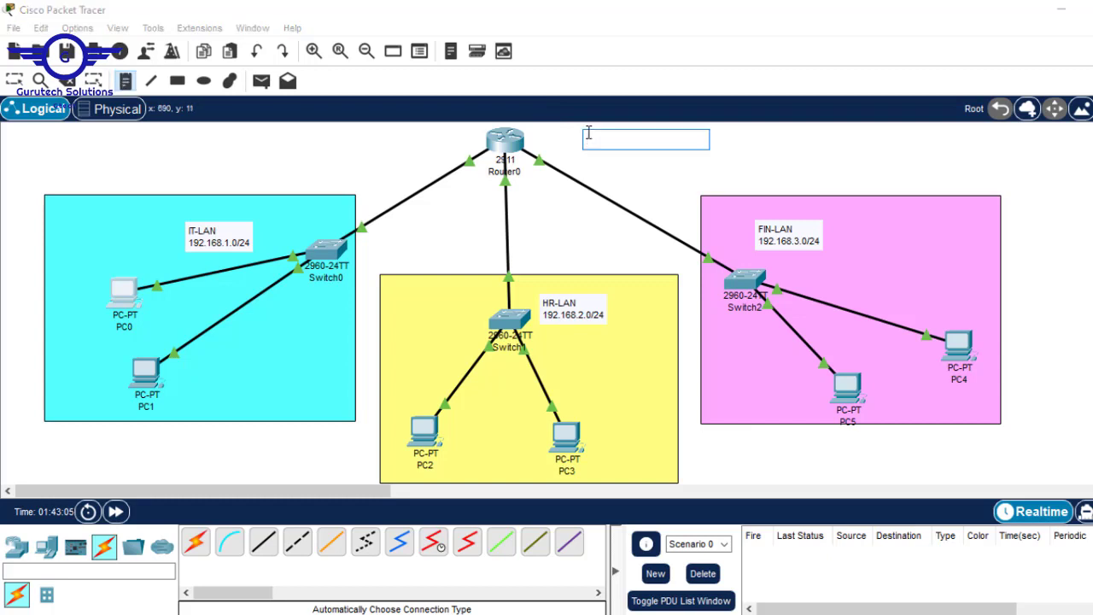
text(line vty 0b 1)
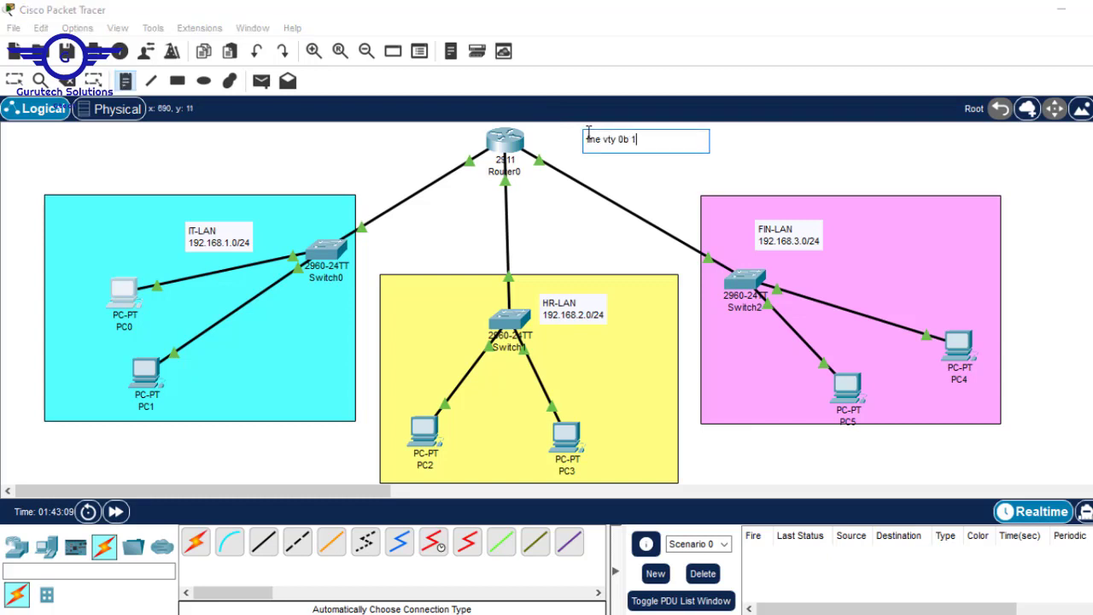
key(BackSpace)
key(BackSpace)
key(BackSpace)
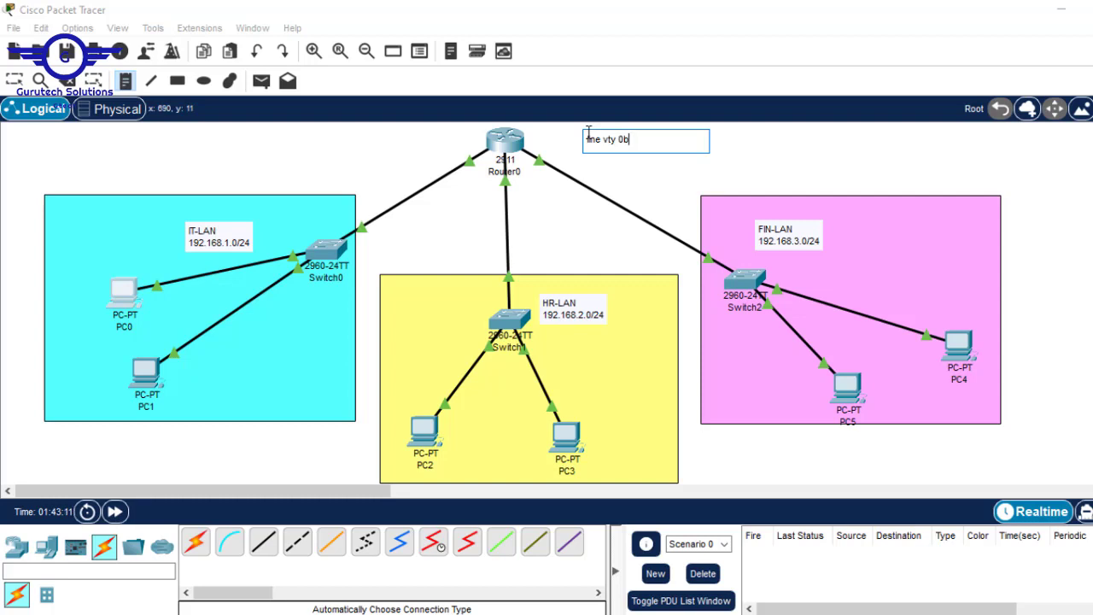
text(15)
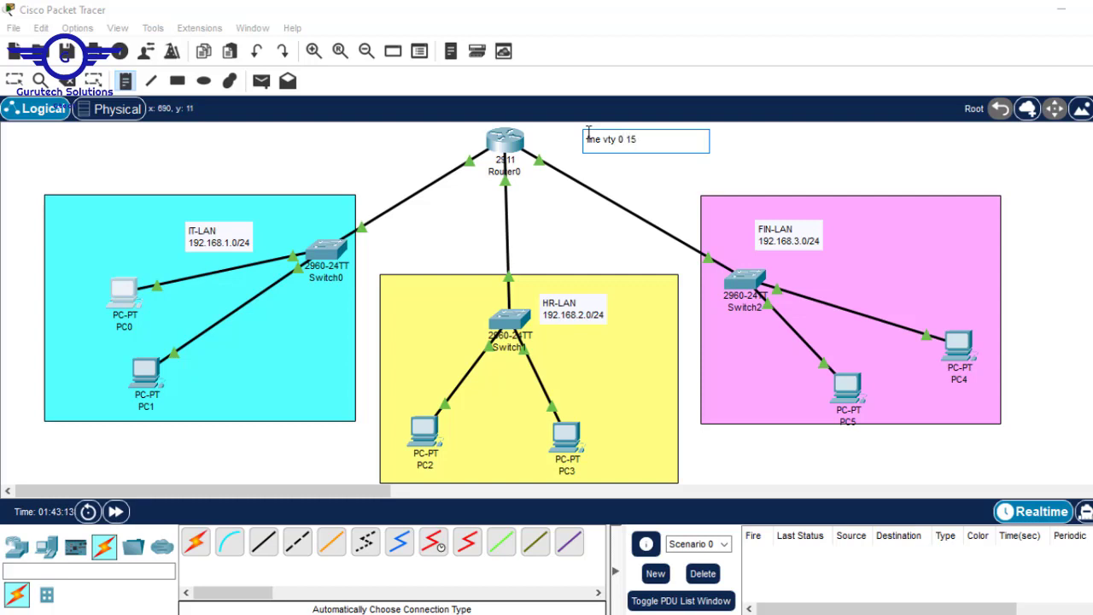
key(Return)
text(password)
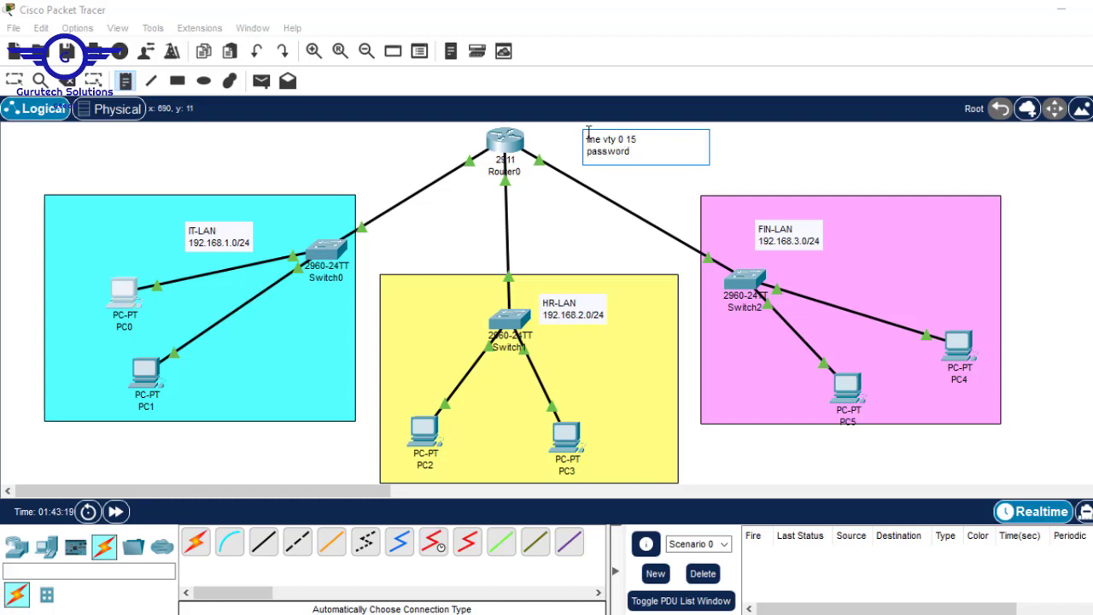
text( cisco)
key(Return)
text(login)
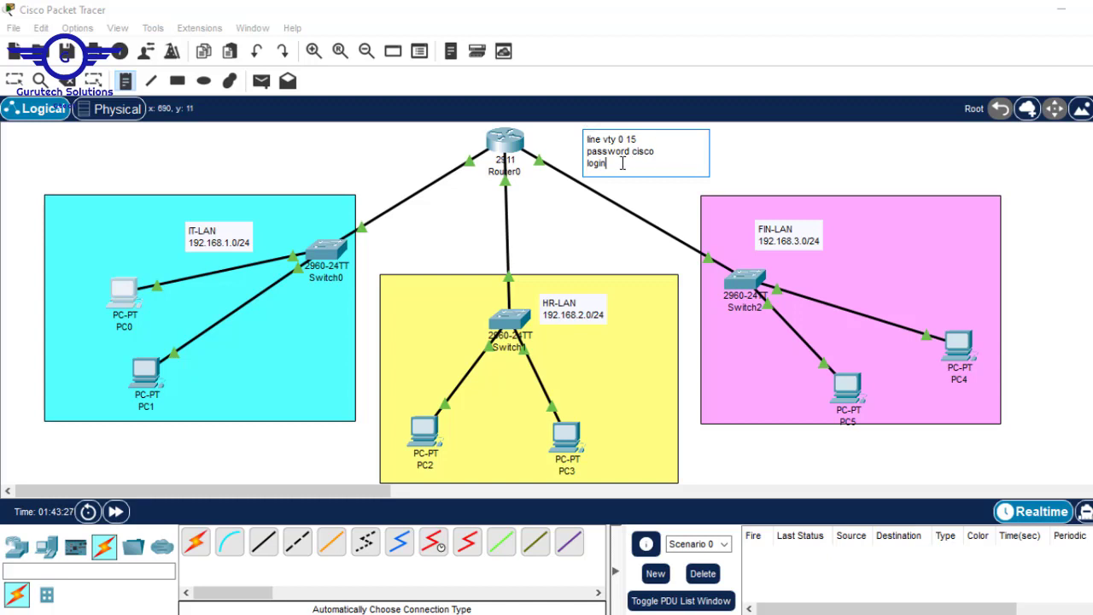
Insert exec-timeout 5 and logging synchronous after the note's password line, then select the note text
click(656, 152)
key(Return)
text(exe)
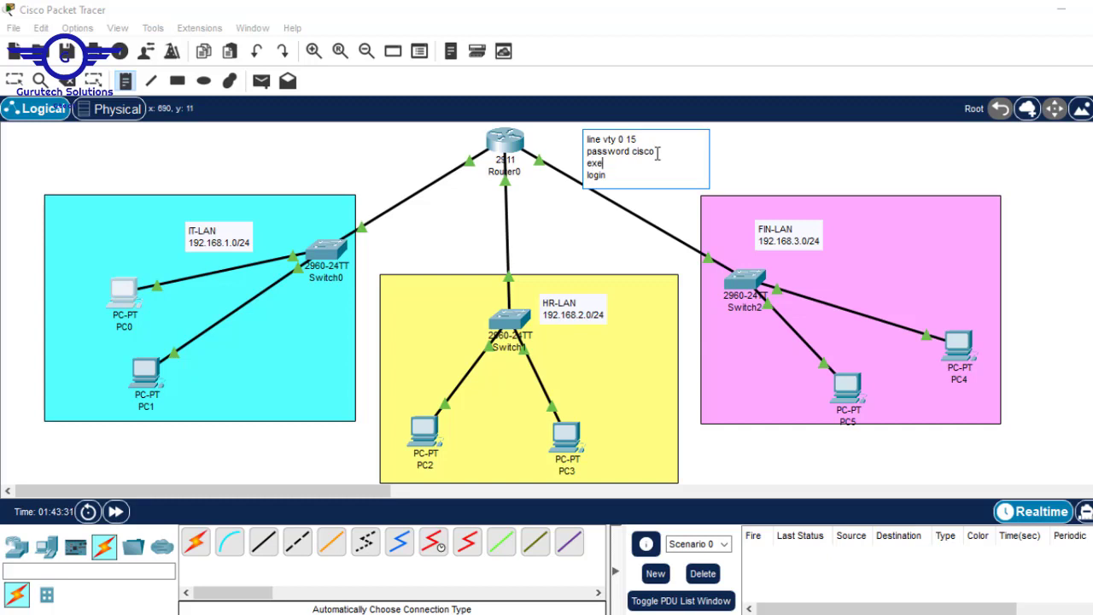
text(c-timeout 5)
key(Return)
text(lo)
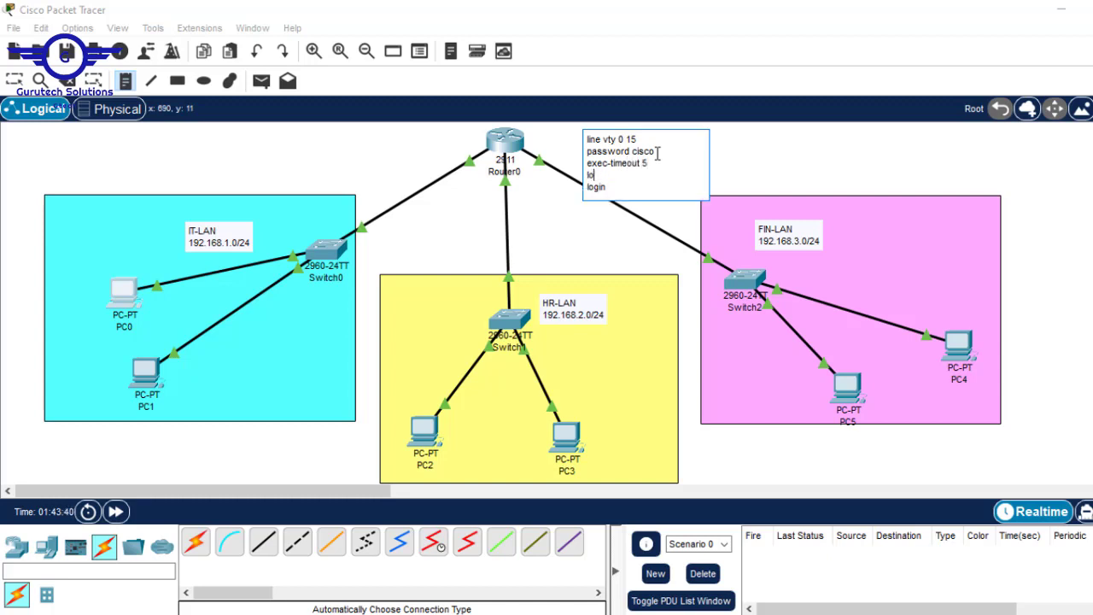
text(gging syn)
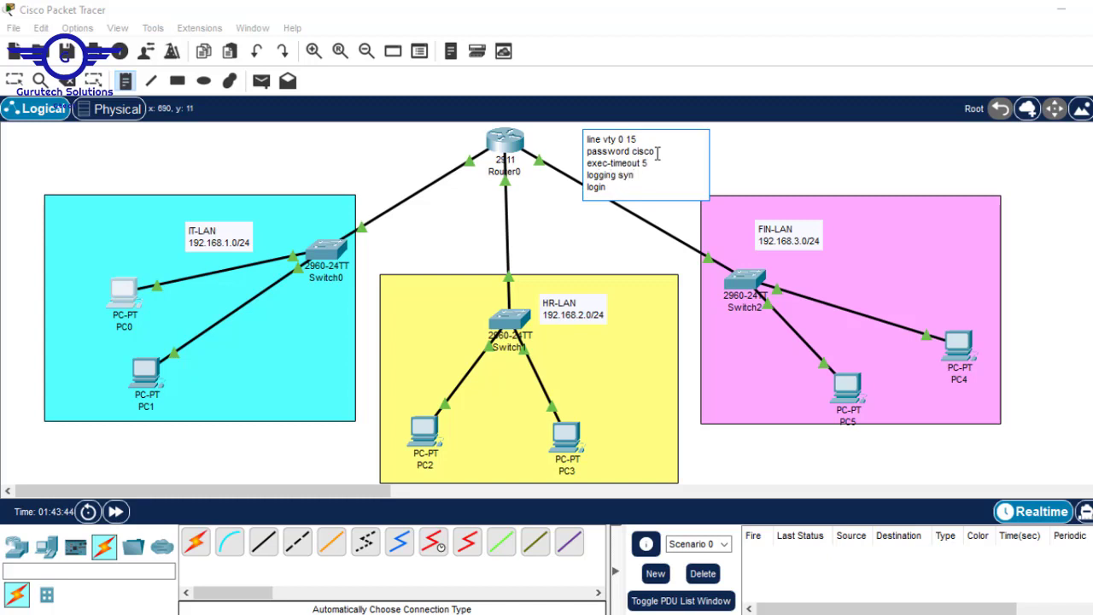
text(chronous)
drag(607, 187, 574, 141)
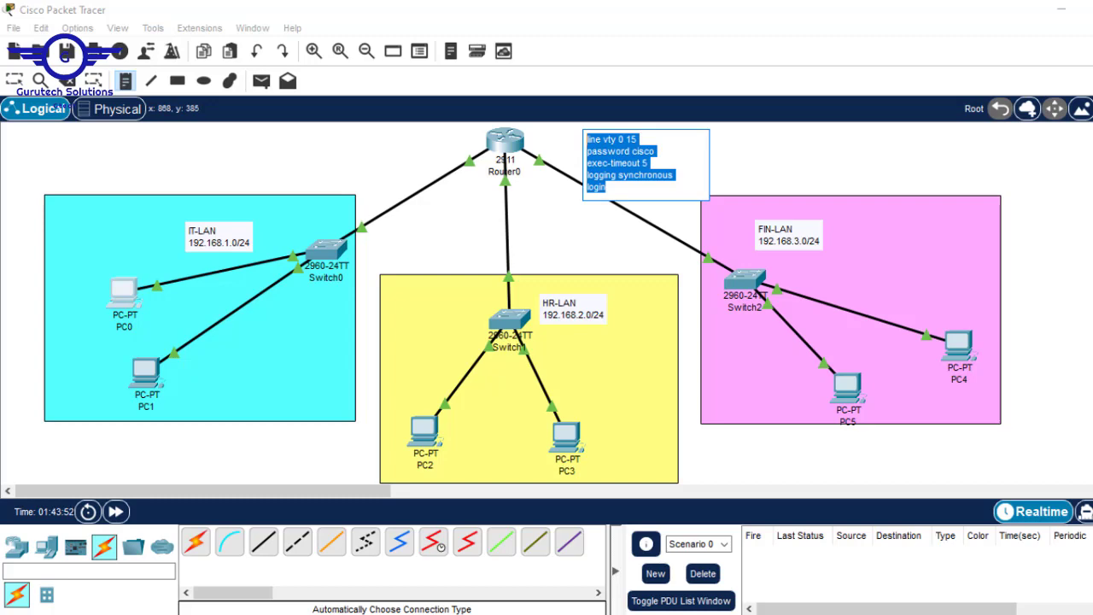
Glance at the PowerPoint slides, leave note placement, and open Router0's CLI
mouse_move(870, 614)
click(808, 568)
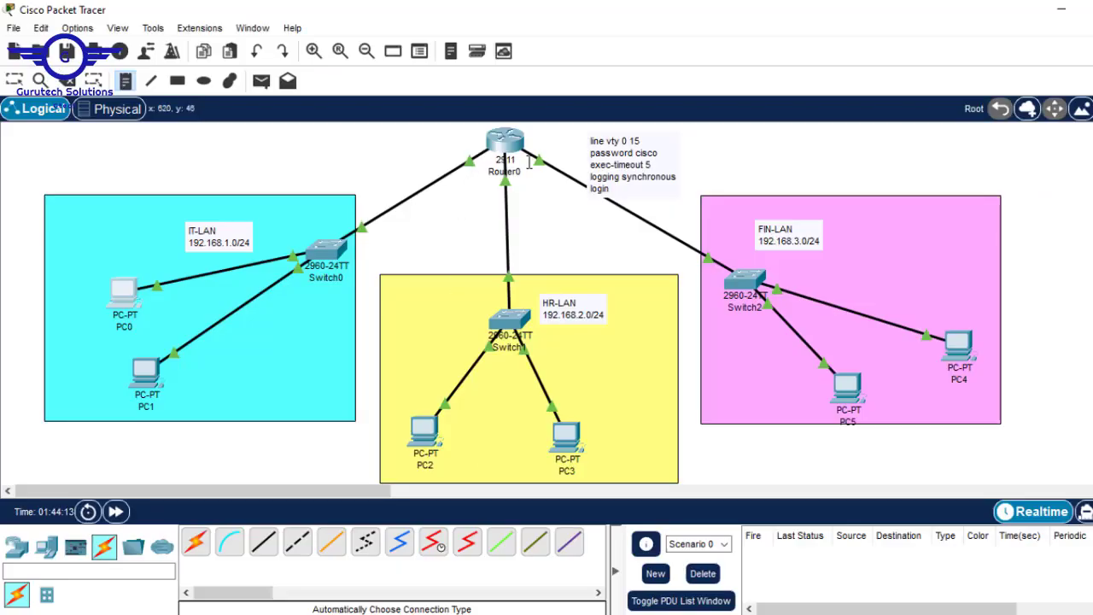
key(Escape)
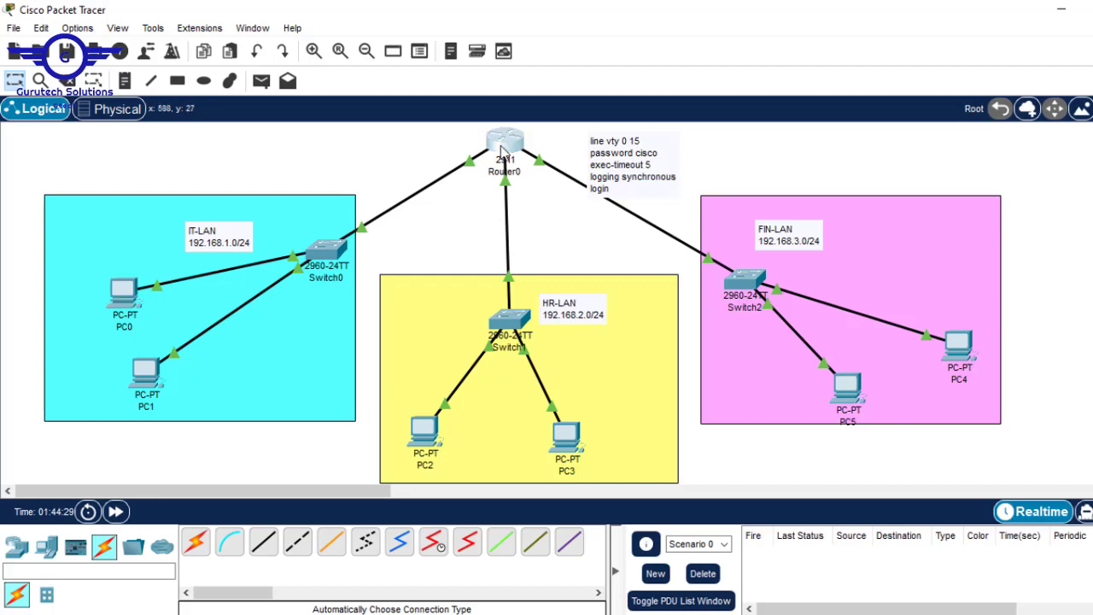
click(500, 148)
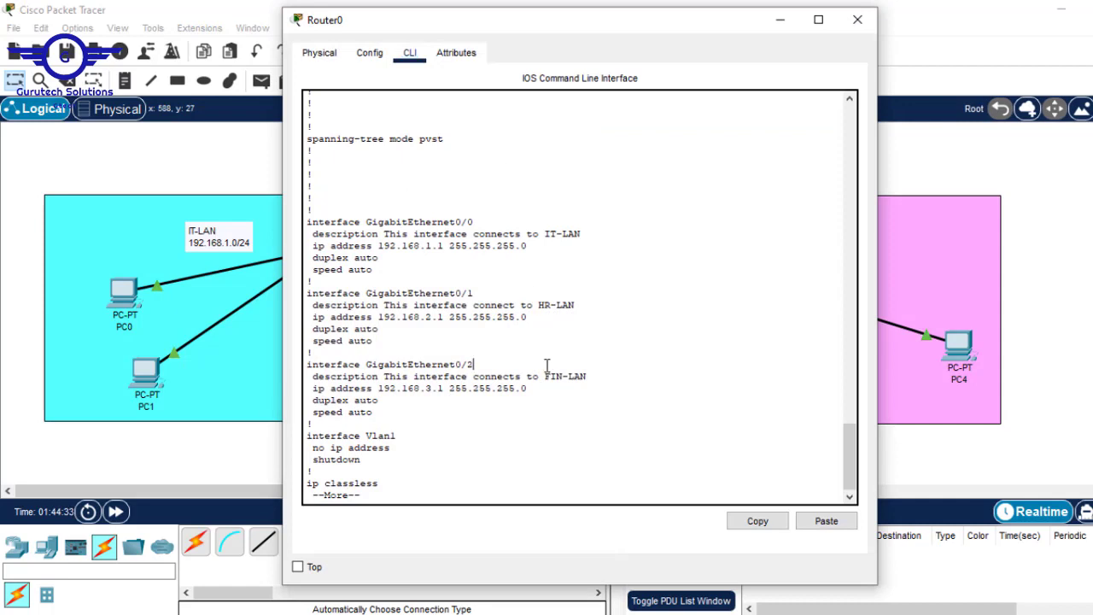
Leave the running-config listing, enter line vty 0 15, and set the vty password
key(Return)
key(Return)
key(Return)
key(Return)
key(Return)
key(Return)
key(Return)
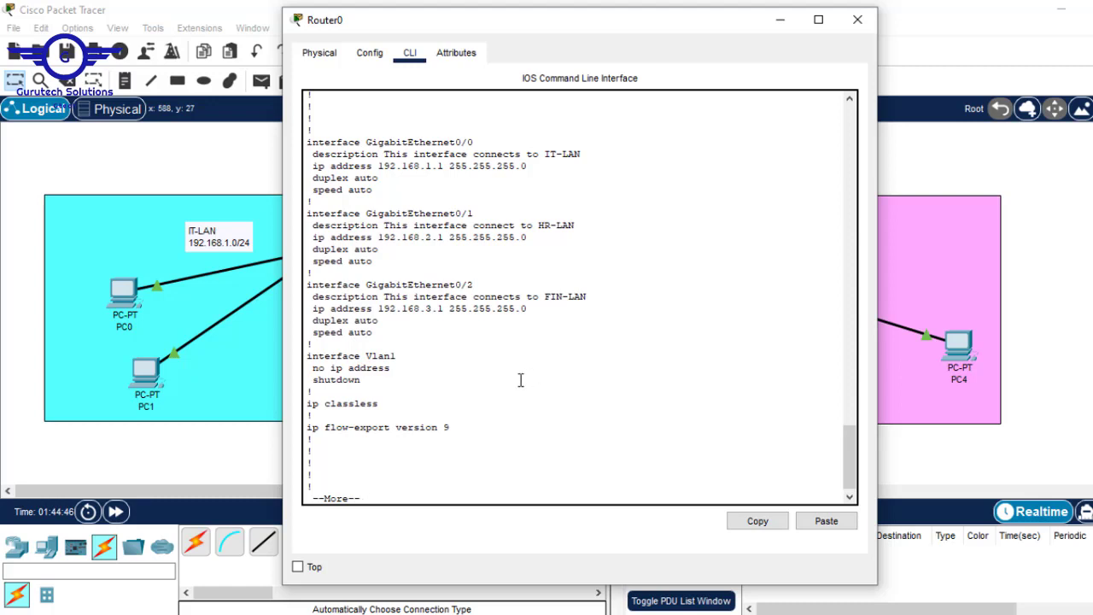
key(q)
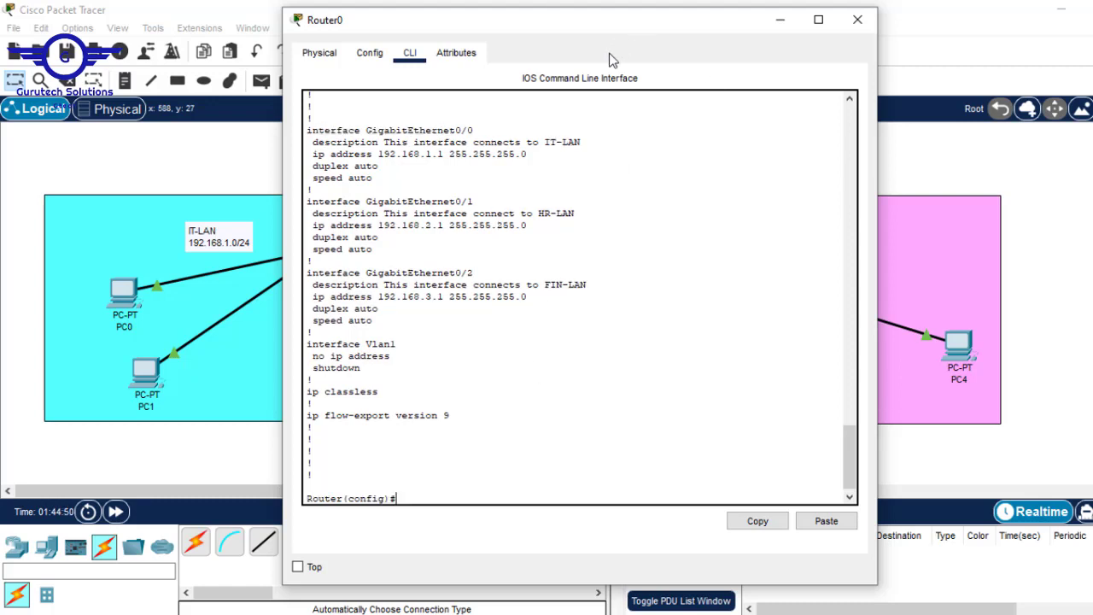
text(line vty 0 15)
key(Return)
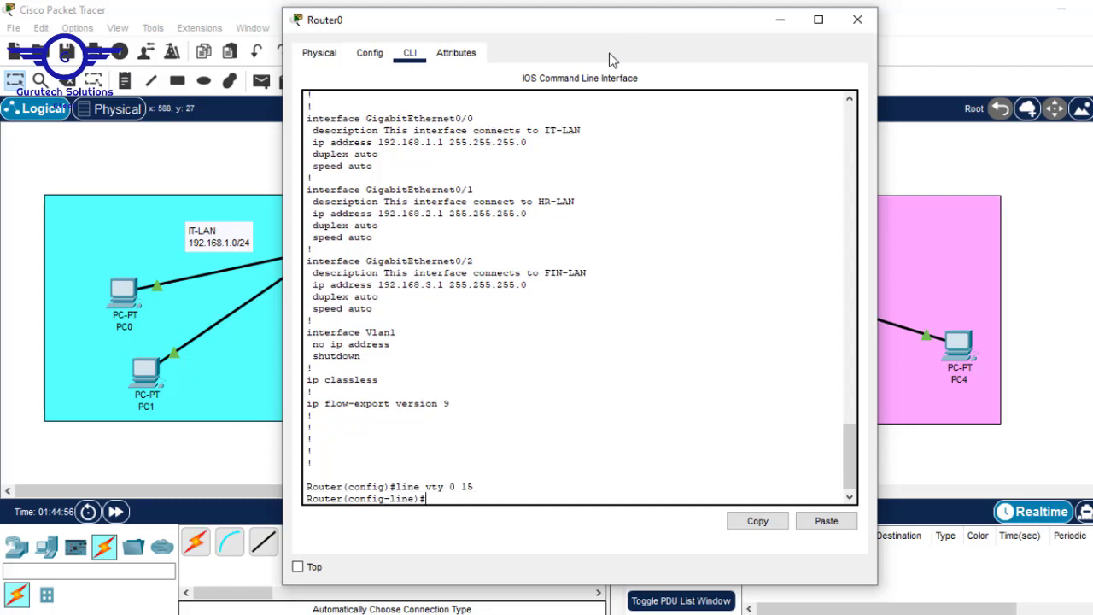
text(pass)
key(Tab)
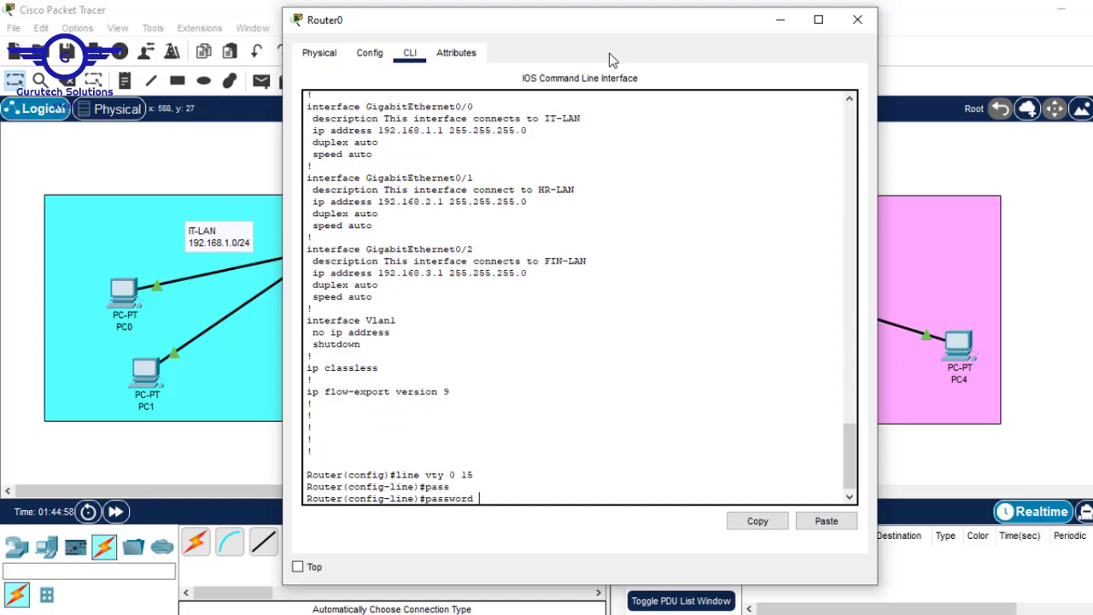
text(ciscop)
key(BackSpace)
key(Return)
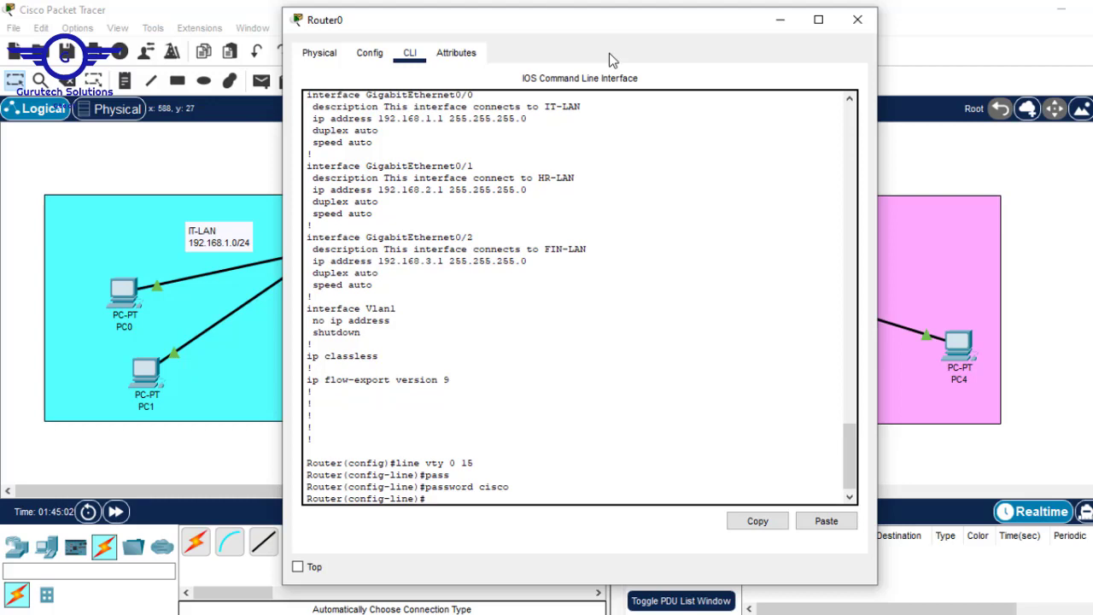
Require login and apply exec-timeout 5 and logging synchronous on the vty lines
text(login)
key(Return)
text(exec)
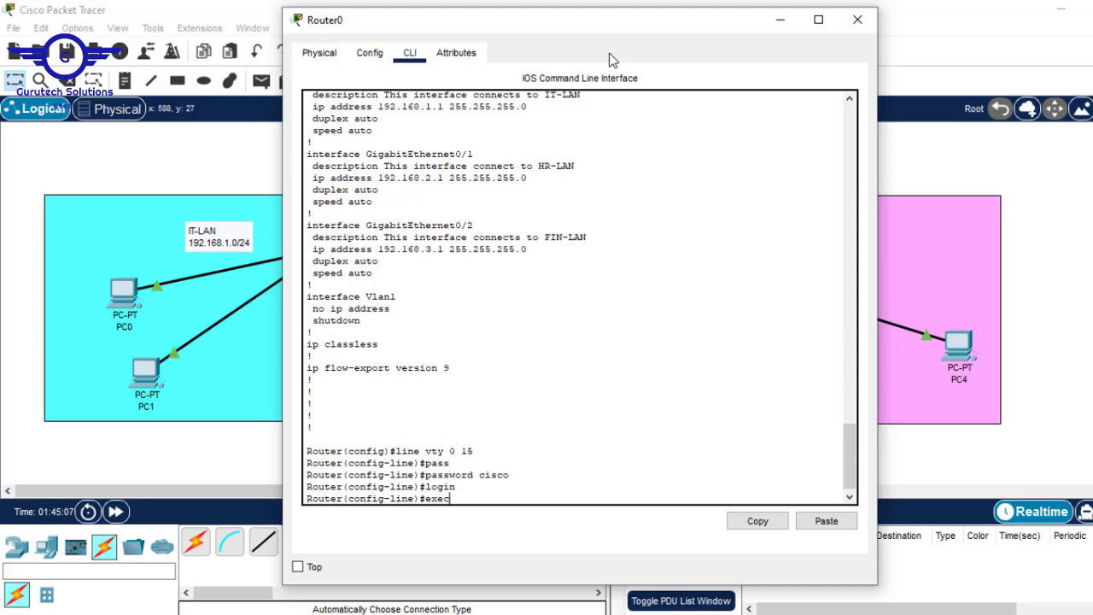
key(Tab)
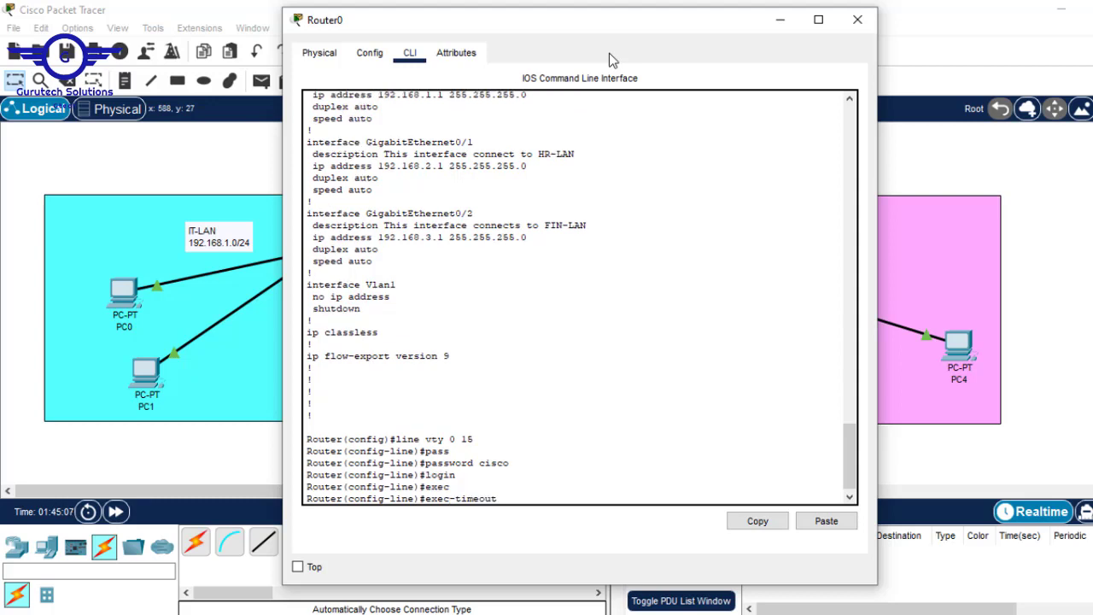
text(5)
key(Return)
text(line)#logg)
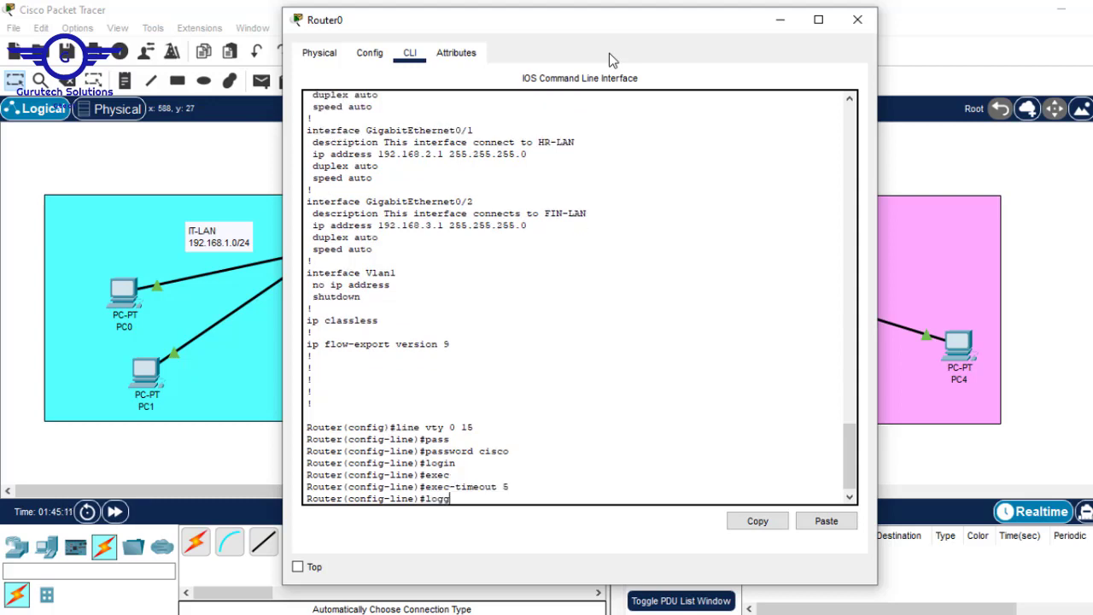
key(Tab)
text(sy)
key(Tab)
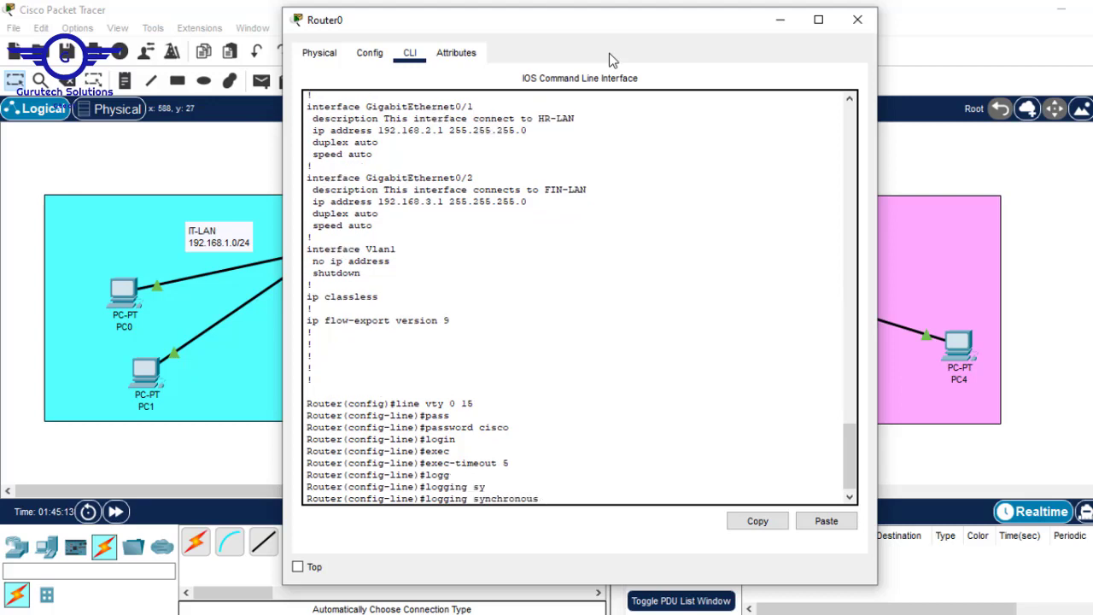
key(Return)
Exit line configuration, save with do wr, and highlight the entered vty commands
text(ex)
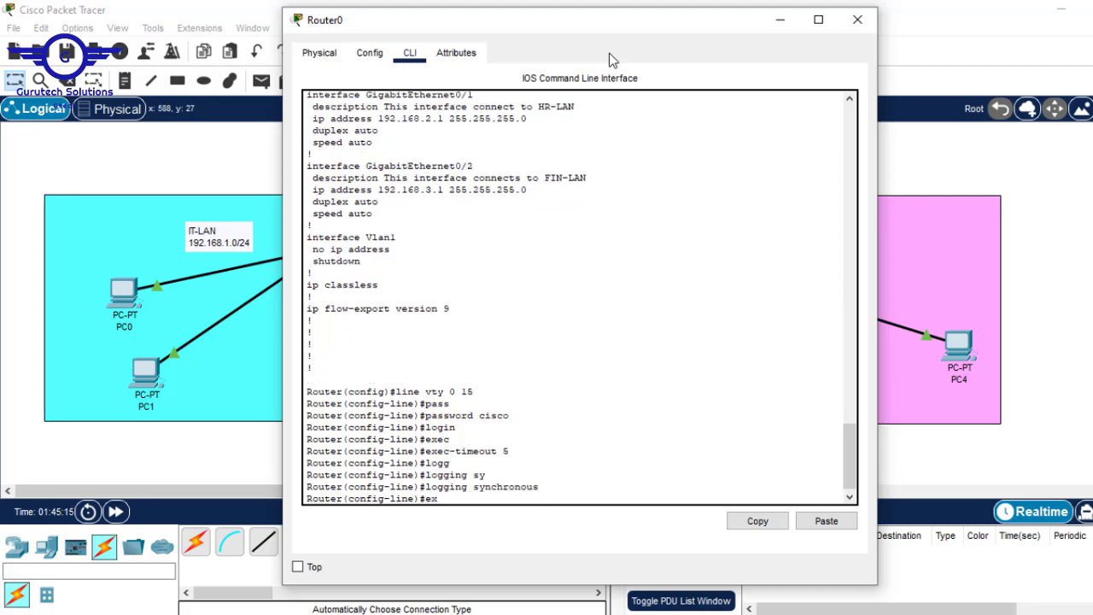
text(it)
key(Return)
key(Return)
key(Return)
text(d)
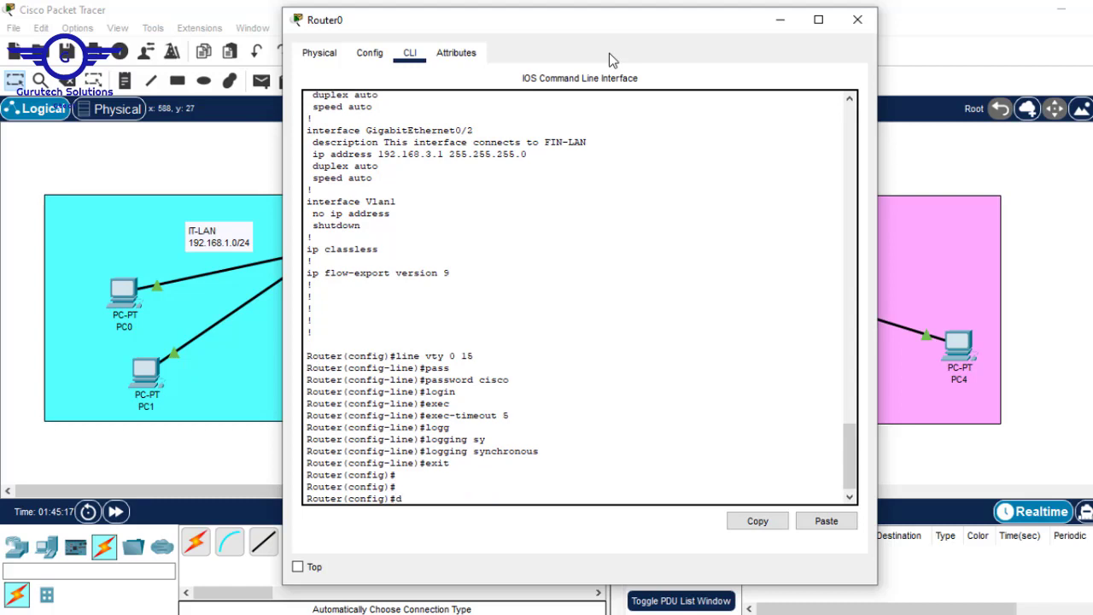
text(o wr)
key(Return)
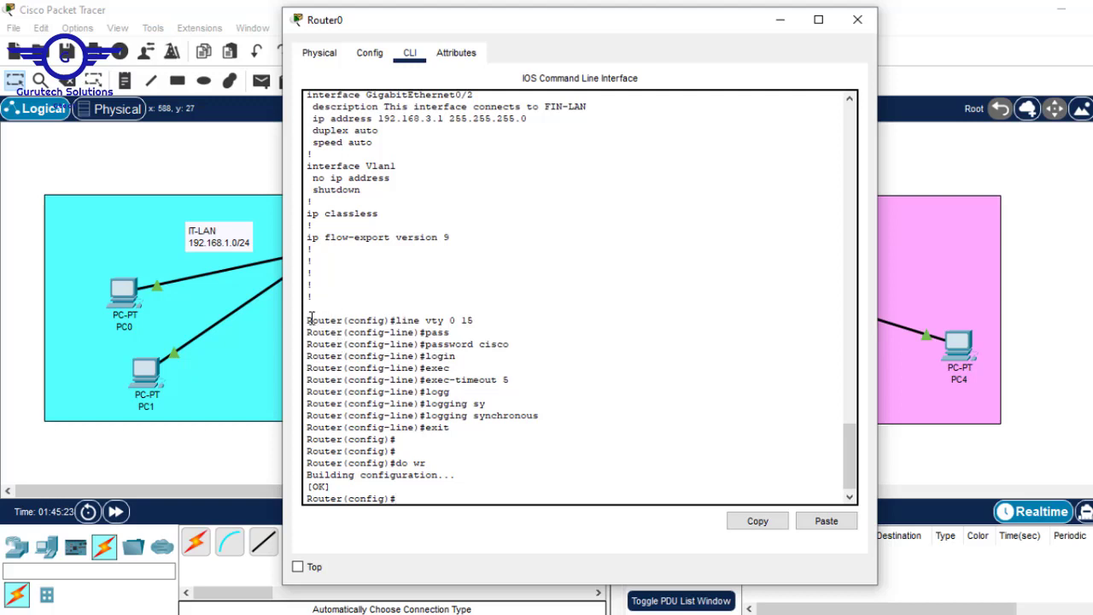
drag(311, 320, 500, 440)
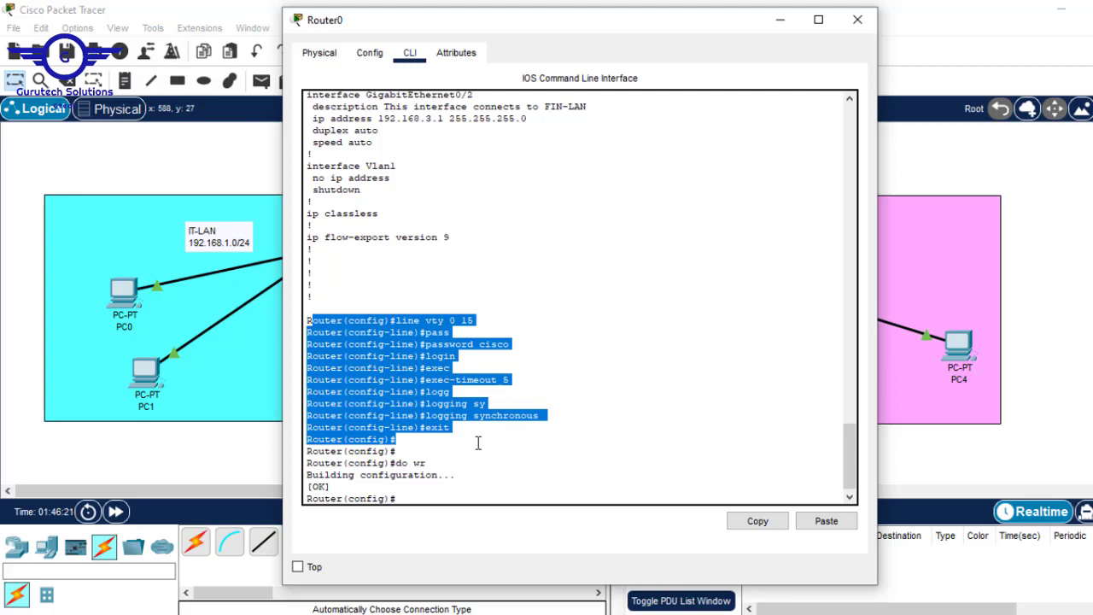
Clear the CLI selection with fresh prompts and close Router0's window
key(Return)
key(Return)
key(Return)
key(Return)
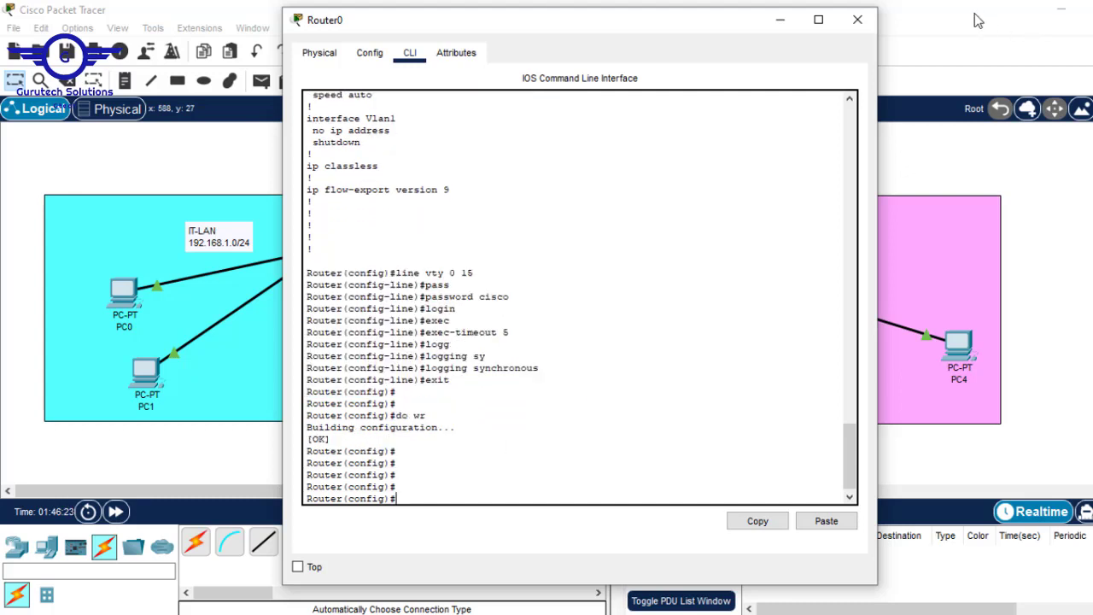
click(856, 21)
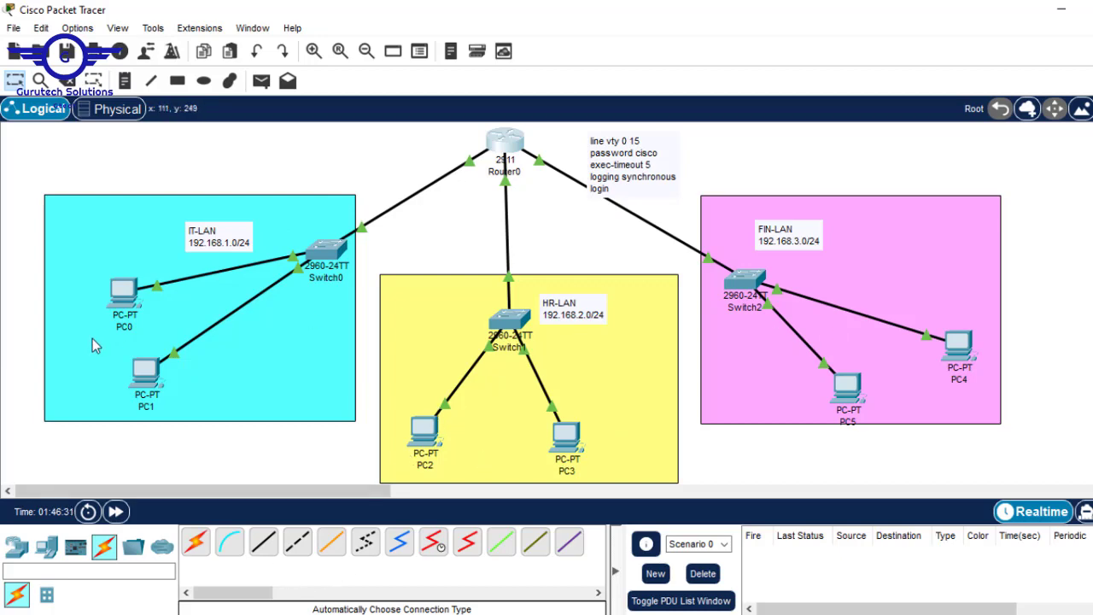
From PC1's Command Prompt, start a telnet session to Router0 at 192.168.2.1
click(147, 373)
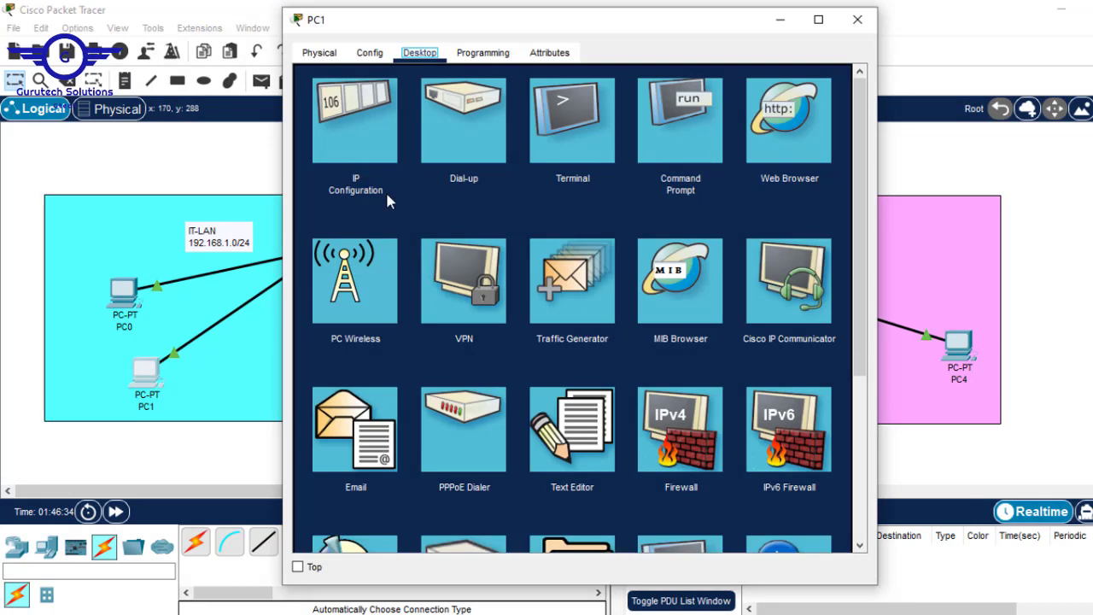
click(697, 120)
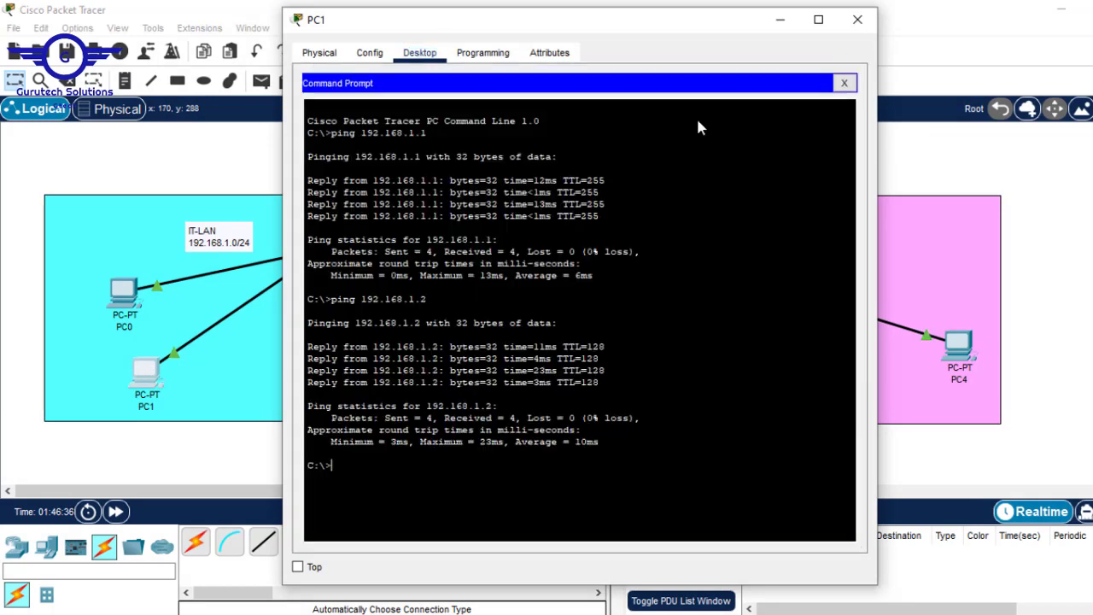
key(Return)
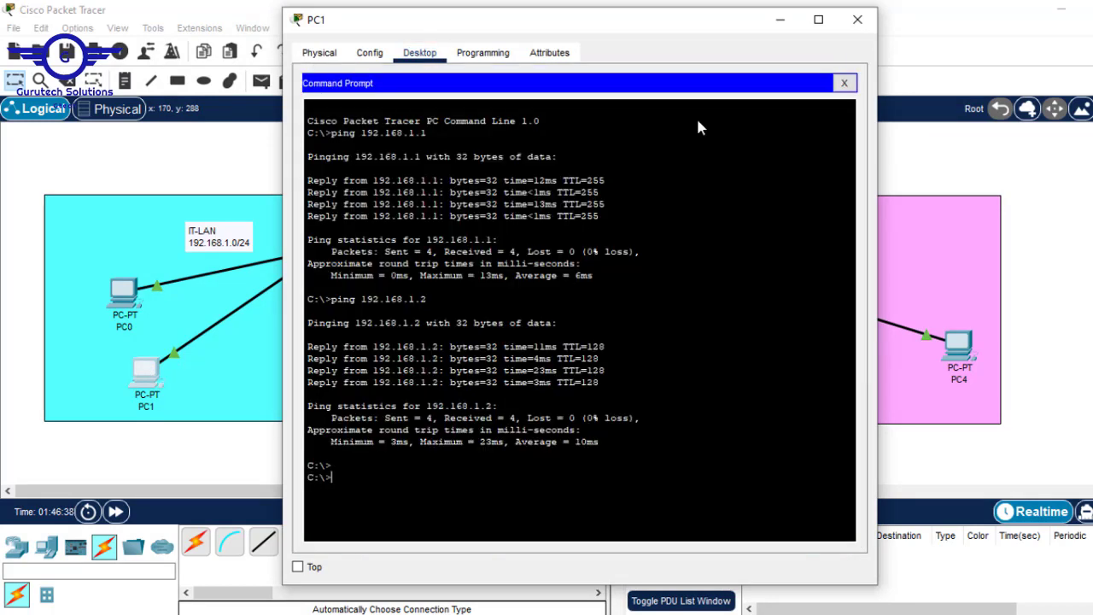
text(telnet)
click(1049, 198)
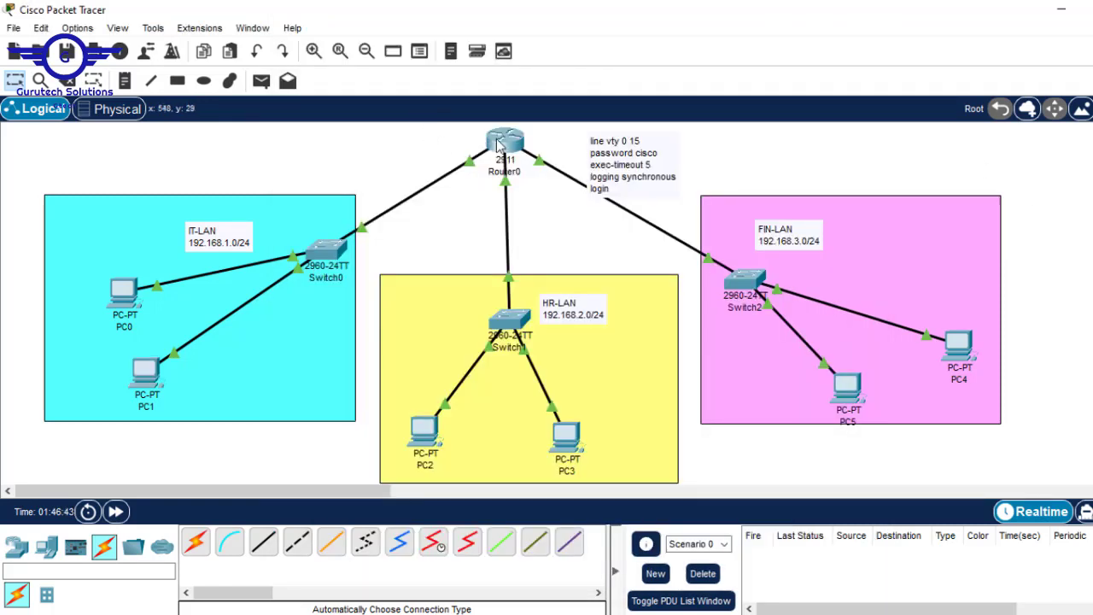
mouse_move(506, 139)
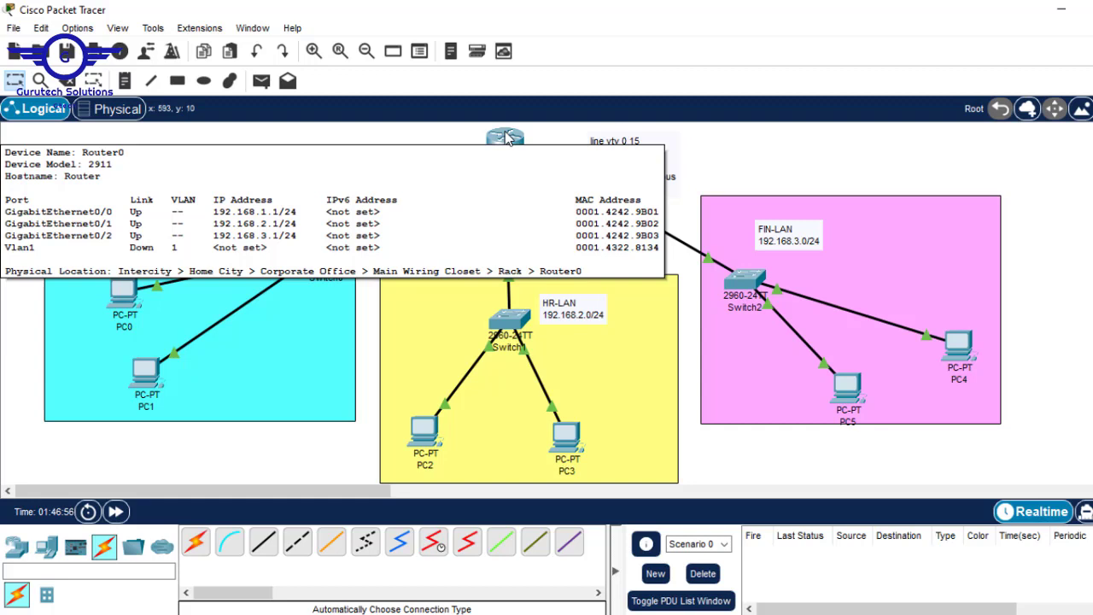
click(144, 373)
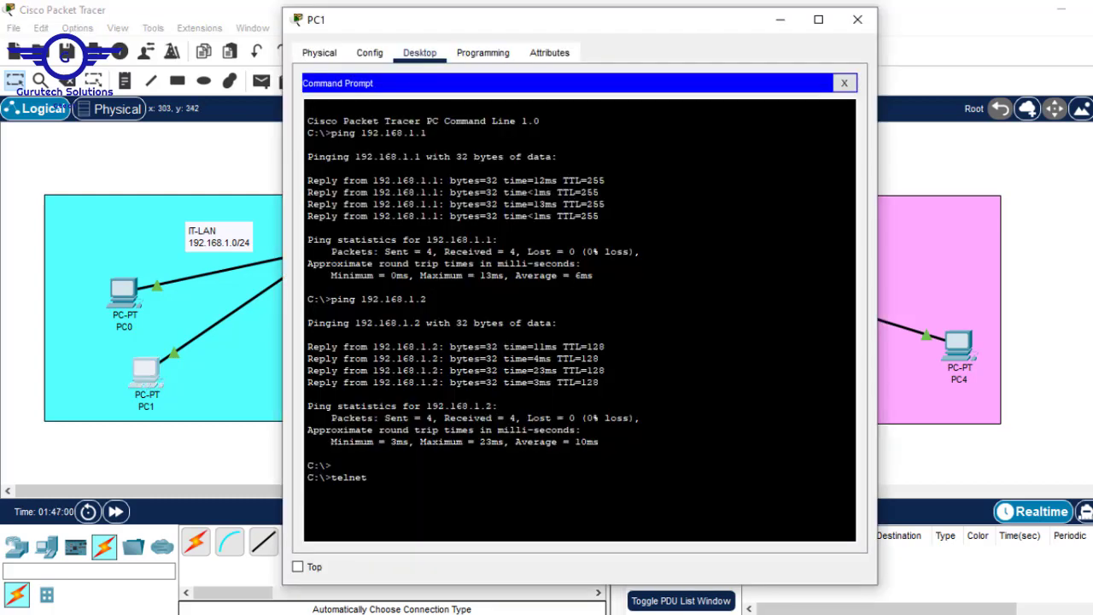
text(192.168.2.1)
key(Return)
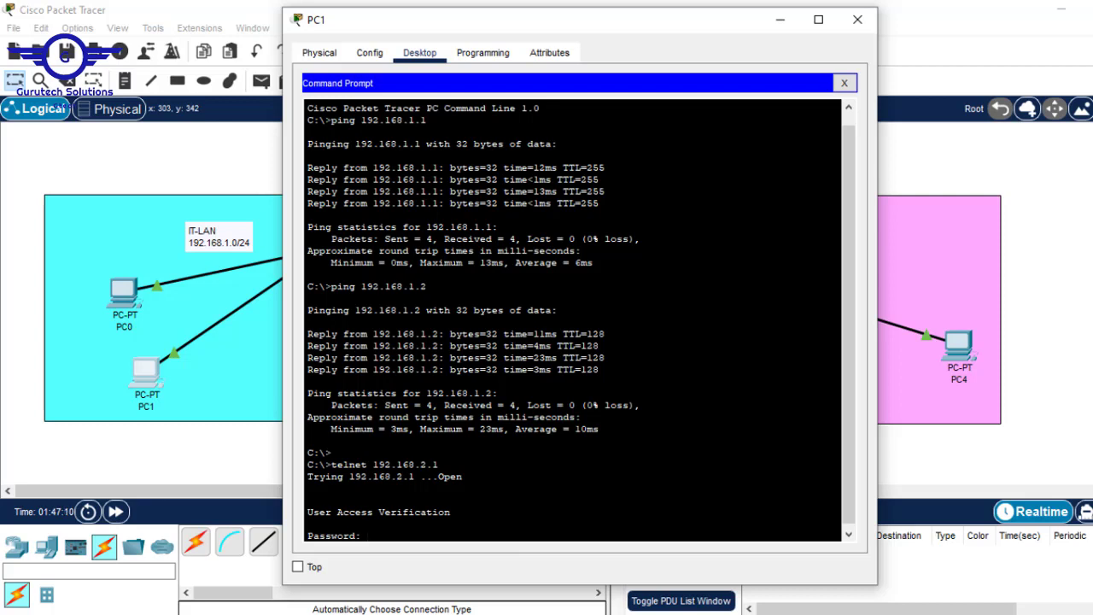
Check the vty line password in Router0's CLI
click(1025, 166)
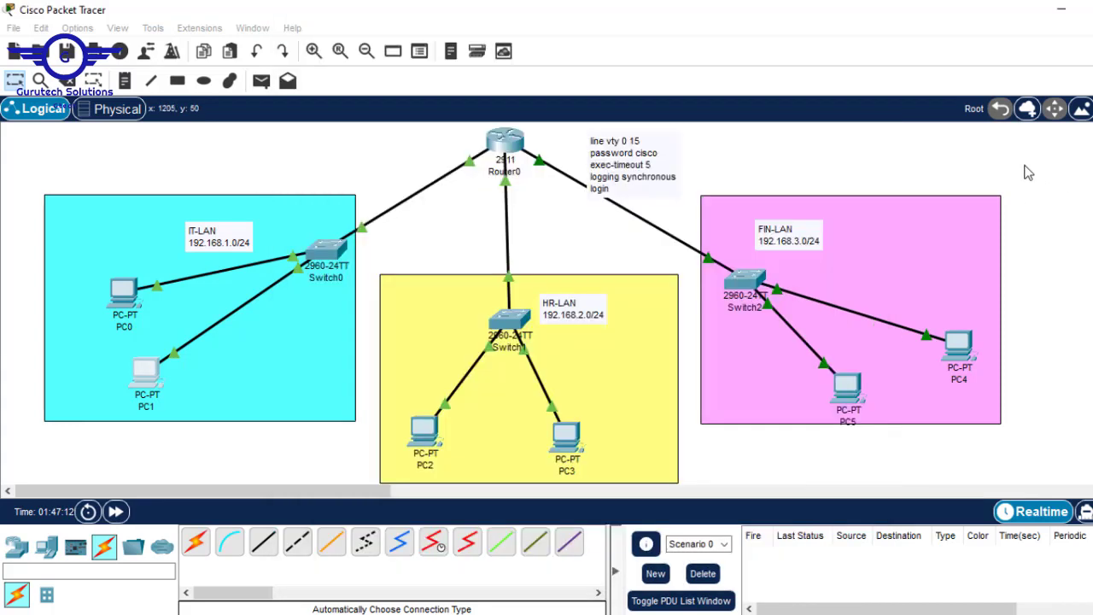
click(512, 150)
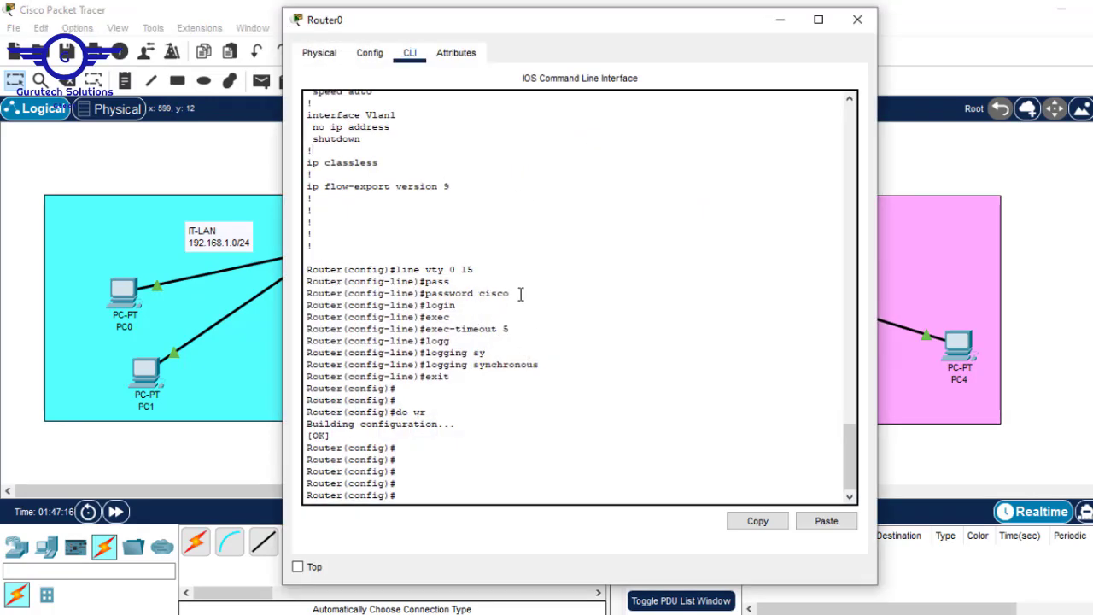
drag(509, 294, 479, 294)
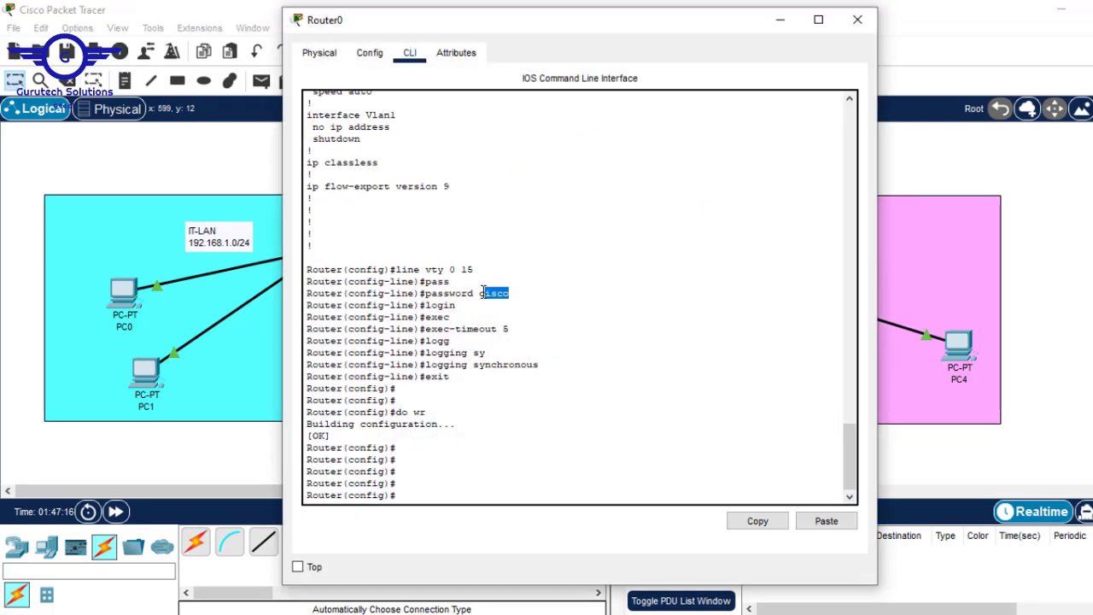
click(1065, 174)
Log in over telnet with the vty password, try enable, then close PC1's window
click(144, 375)
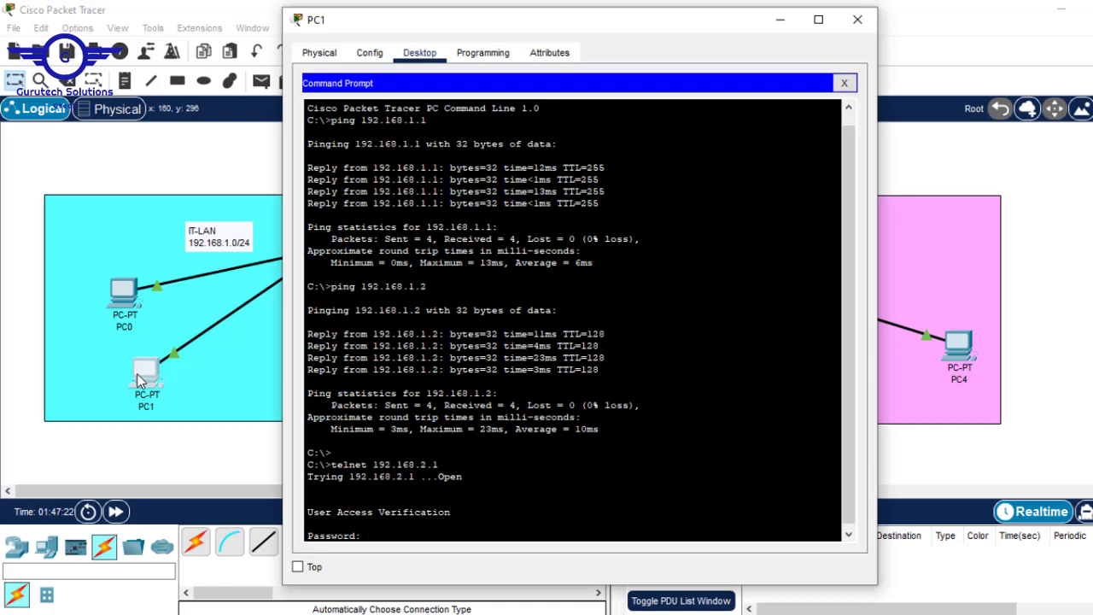
key(Return)
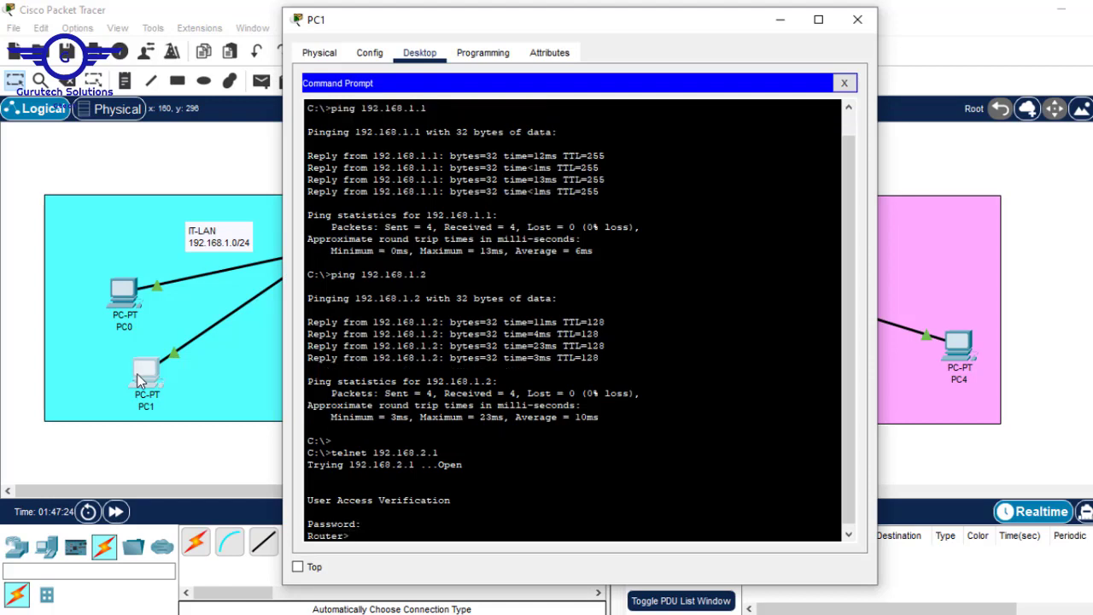
key(Return)
key(Return)
text(en)
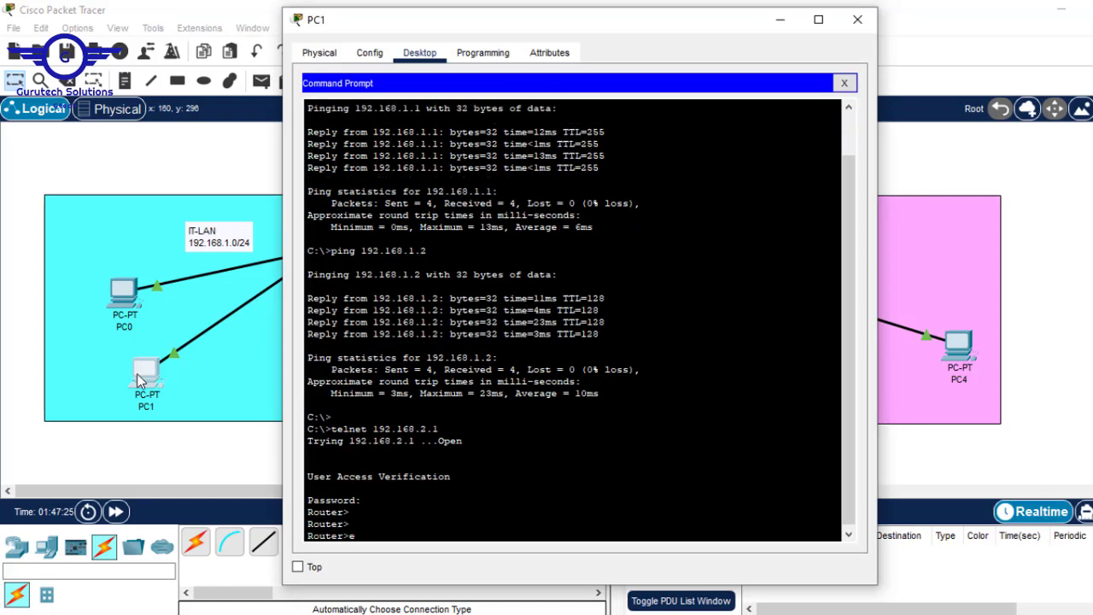
key(Return)
key(Return)
key(Return)
key(Return)
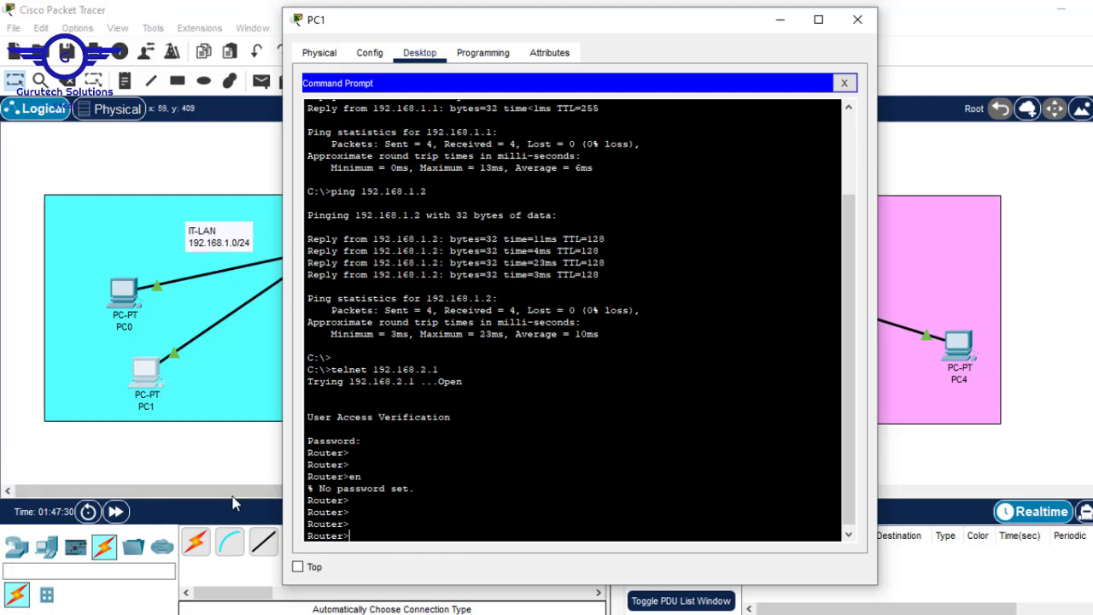
drag(350, 524, 307, 511)
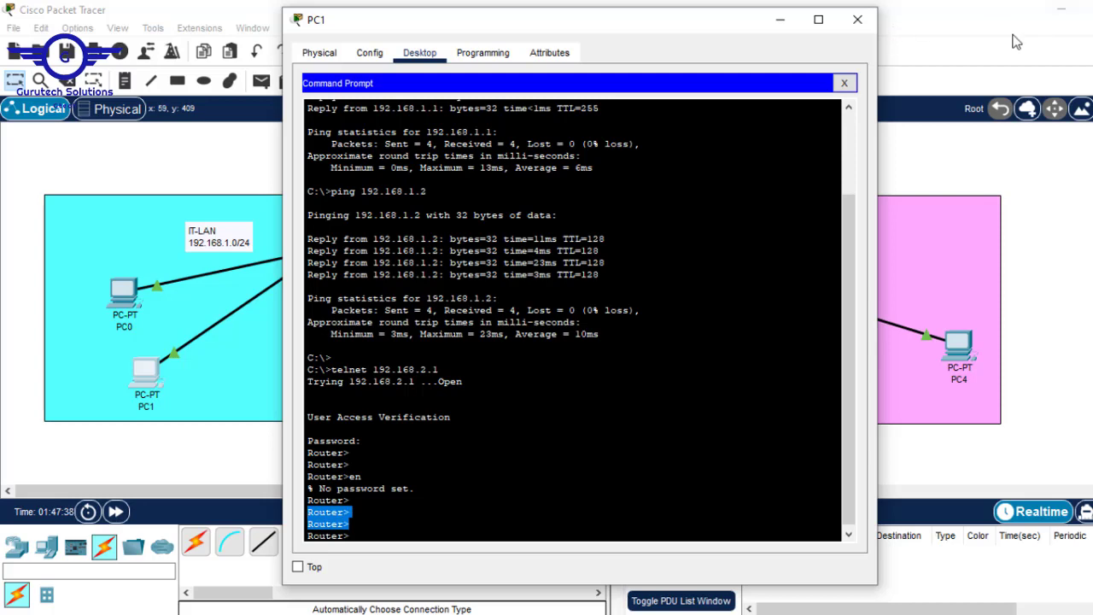
click(857, 19)
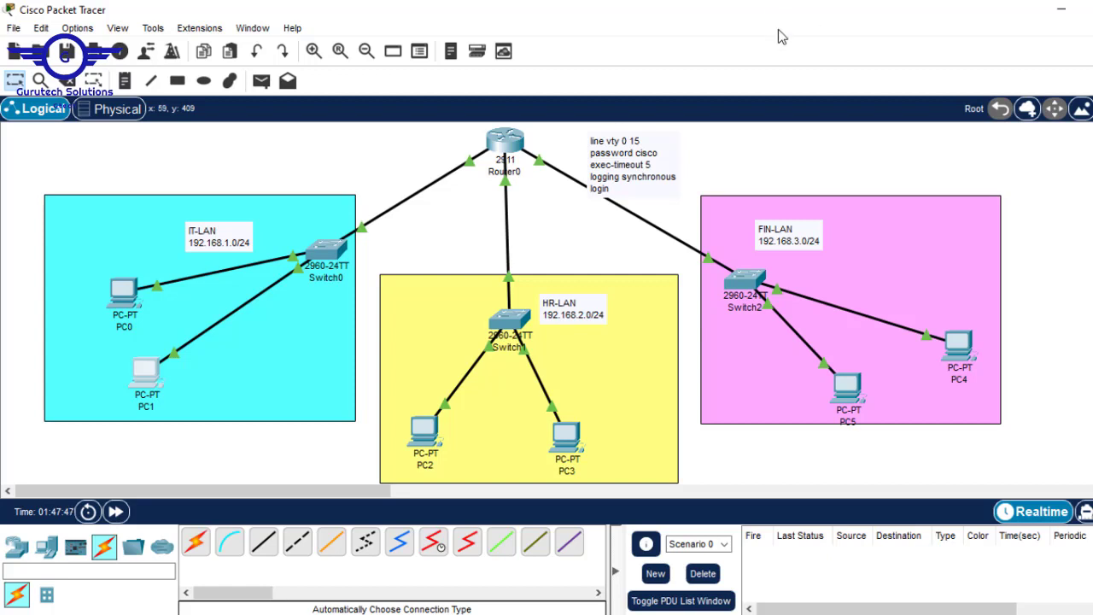
Telnet from PC3 to Router0 at 192.168.3.1, log in, and try enable, which is refused
click(567, 451)
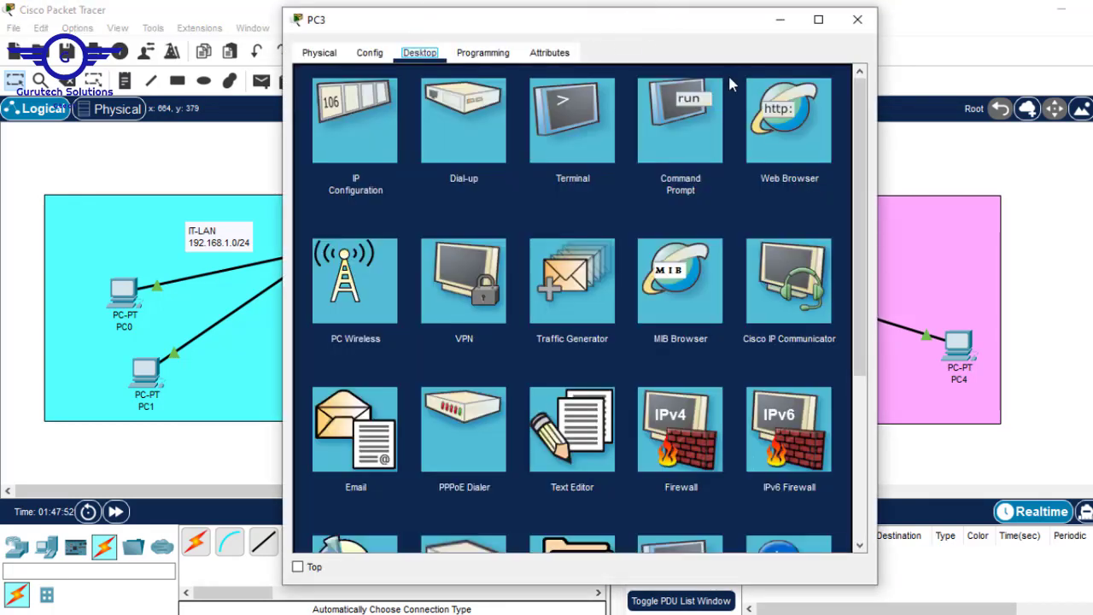
click(690, 122)
text(telnet)
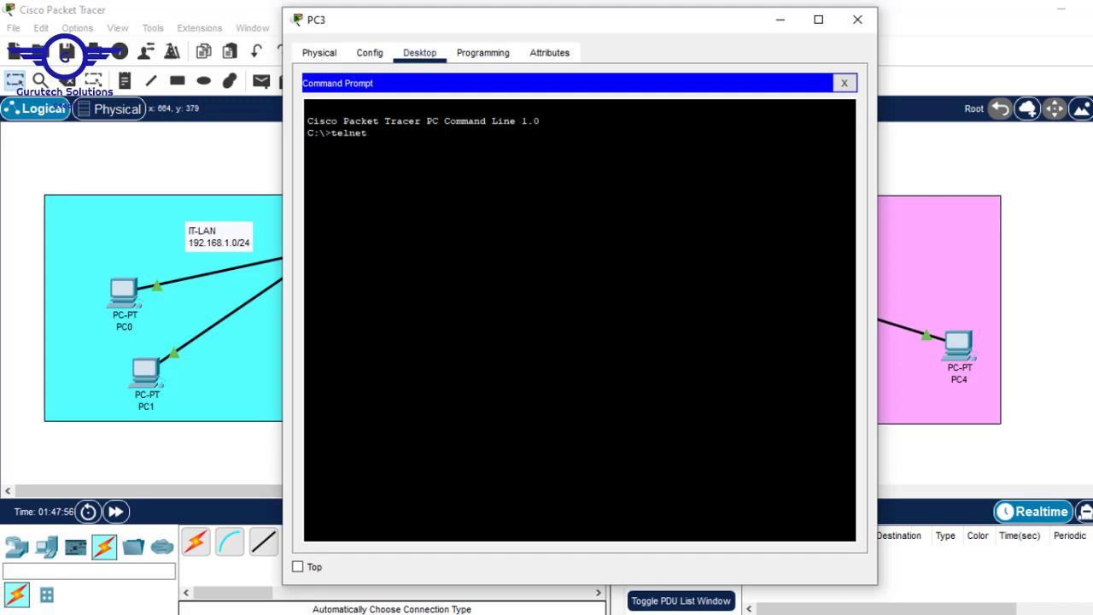
click(888, 135)
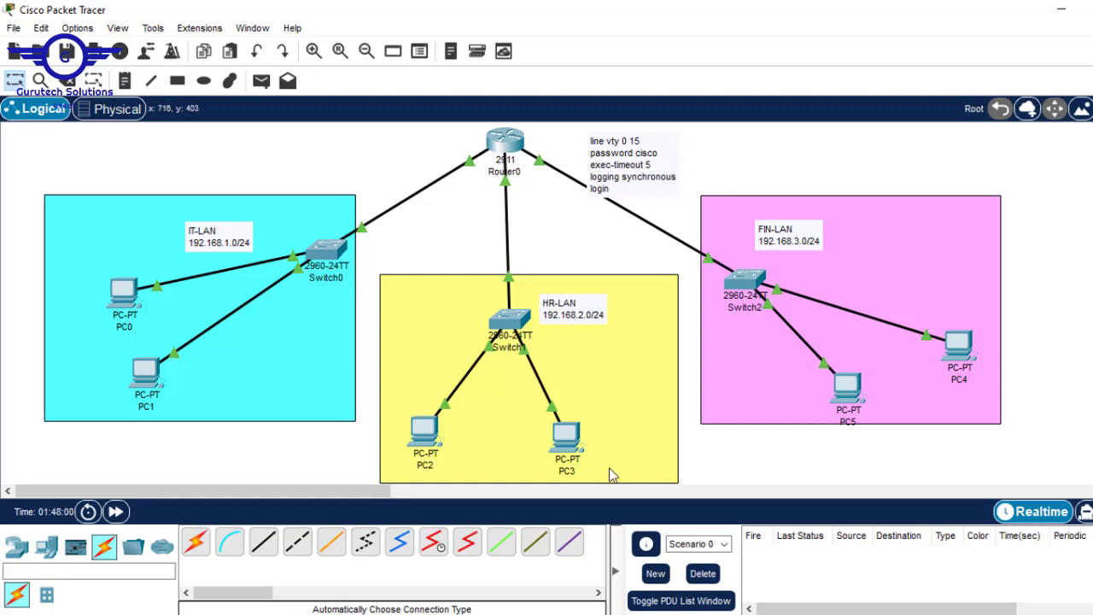
click(567, 438)
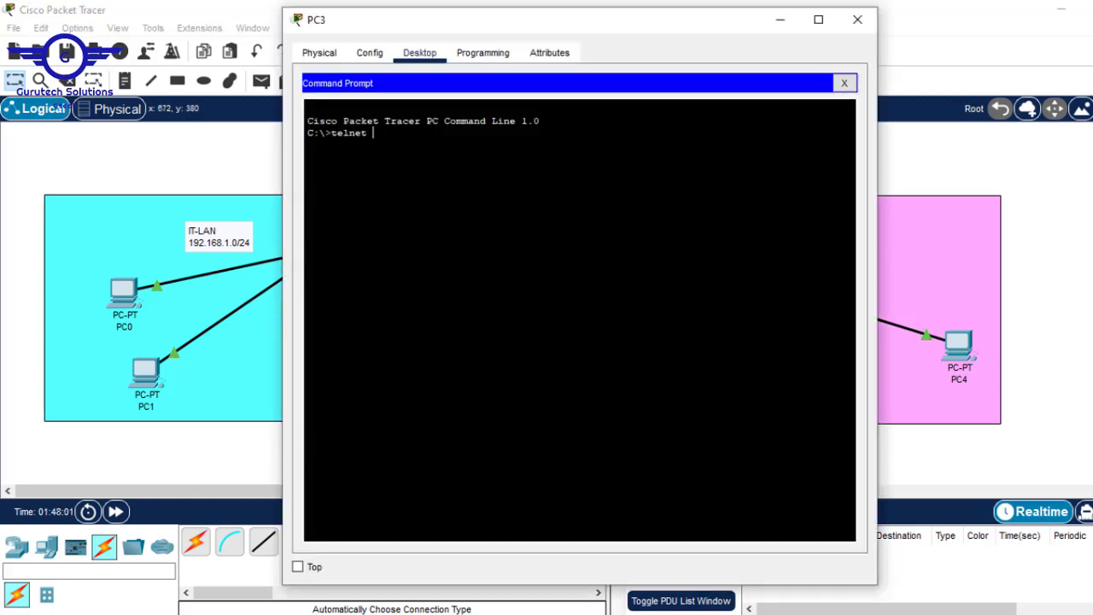
text(192.168.3)
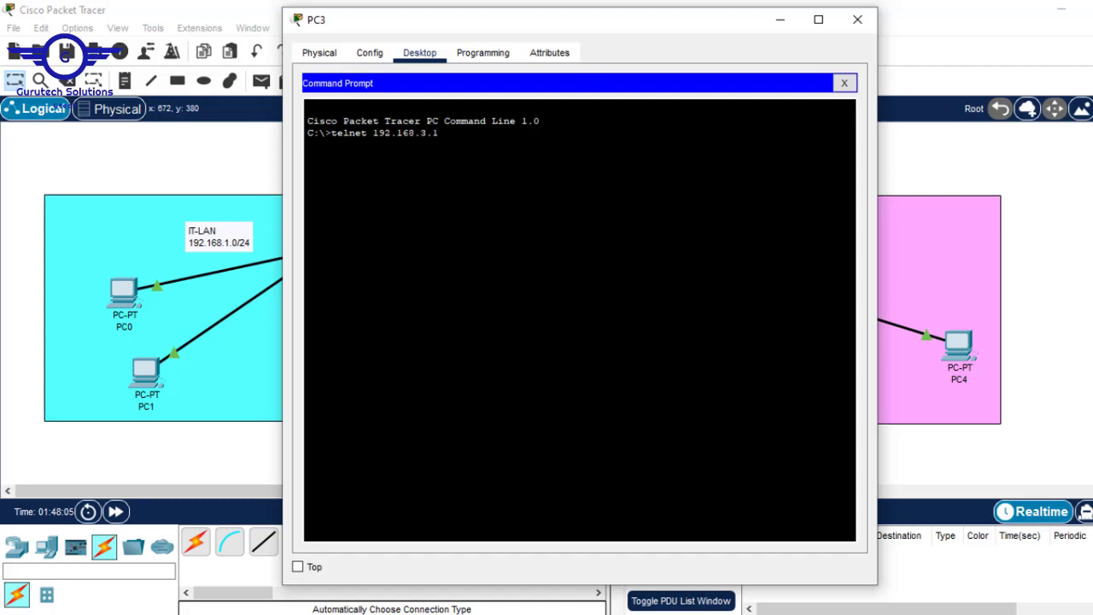
text(.1)
key(Return)
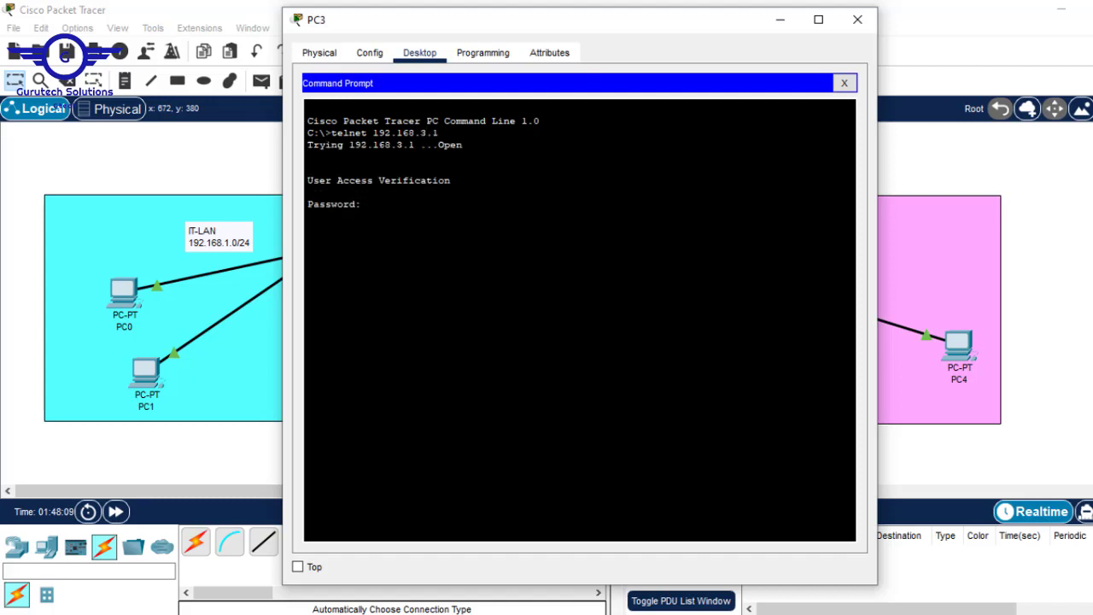
key(Return)
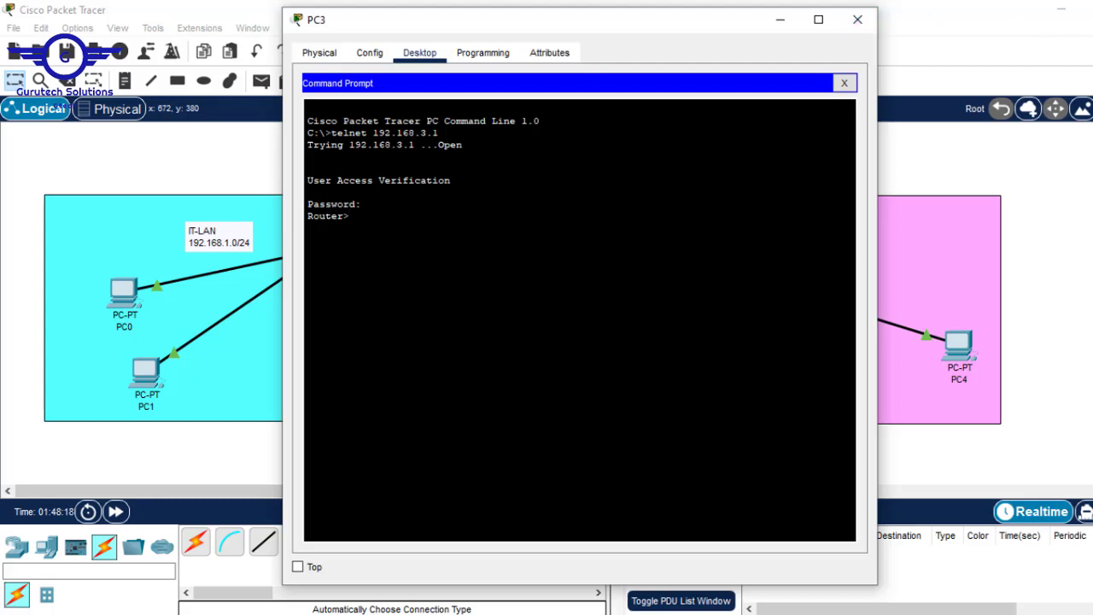
text(en)
key(Return)
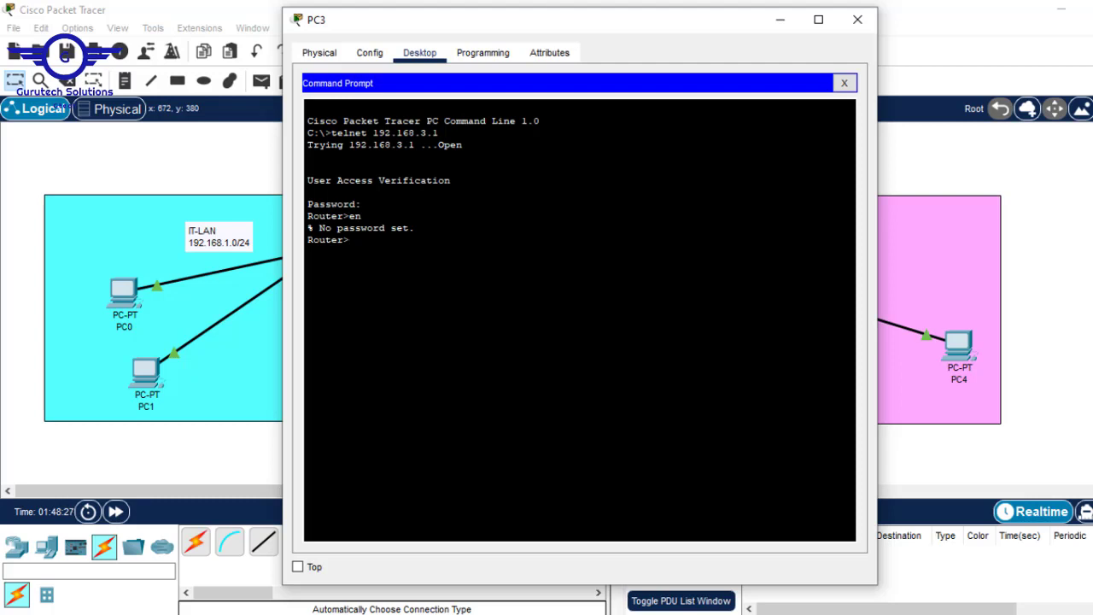
click(1041, 177)
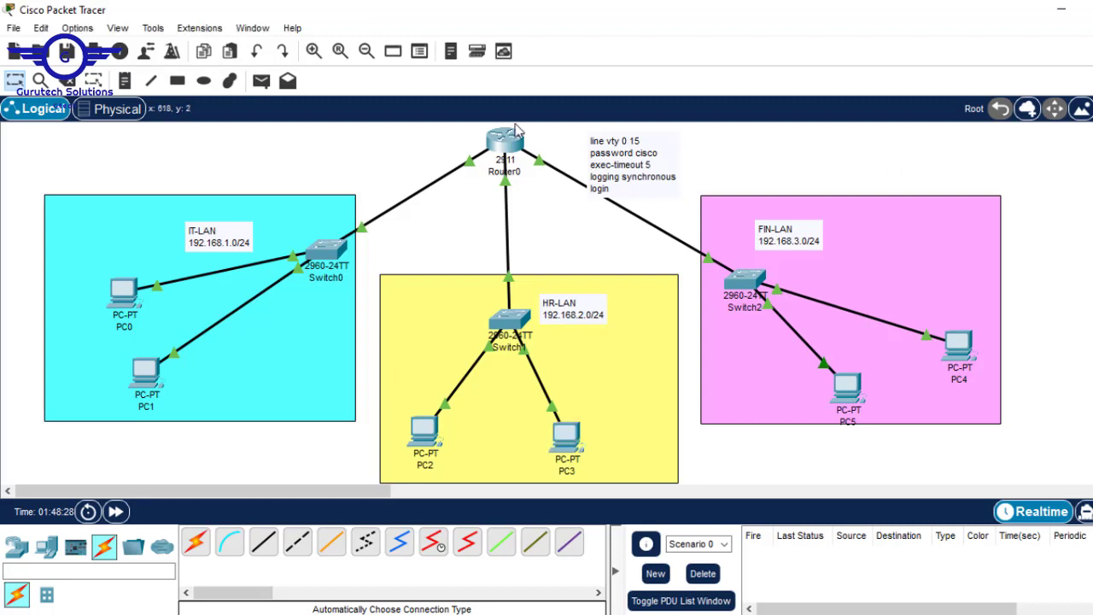
Configure an enable password on Router0's CLI, then bring PC3's telnet prompt forward
click(499, 143)
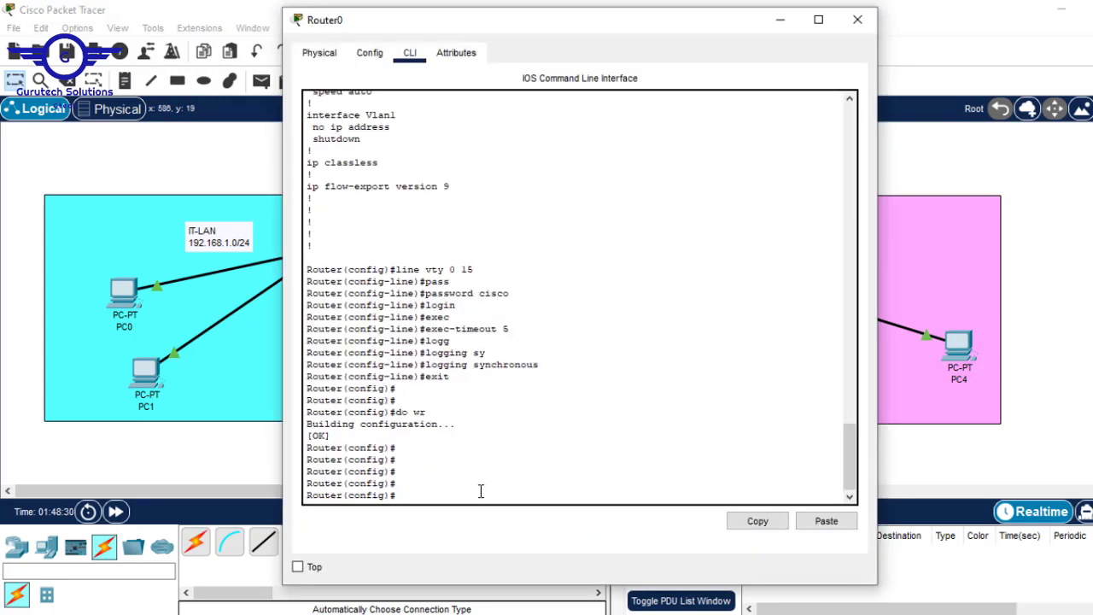
text(enableb)
key(BackSpace)
text(pa)
key(Tab)
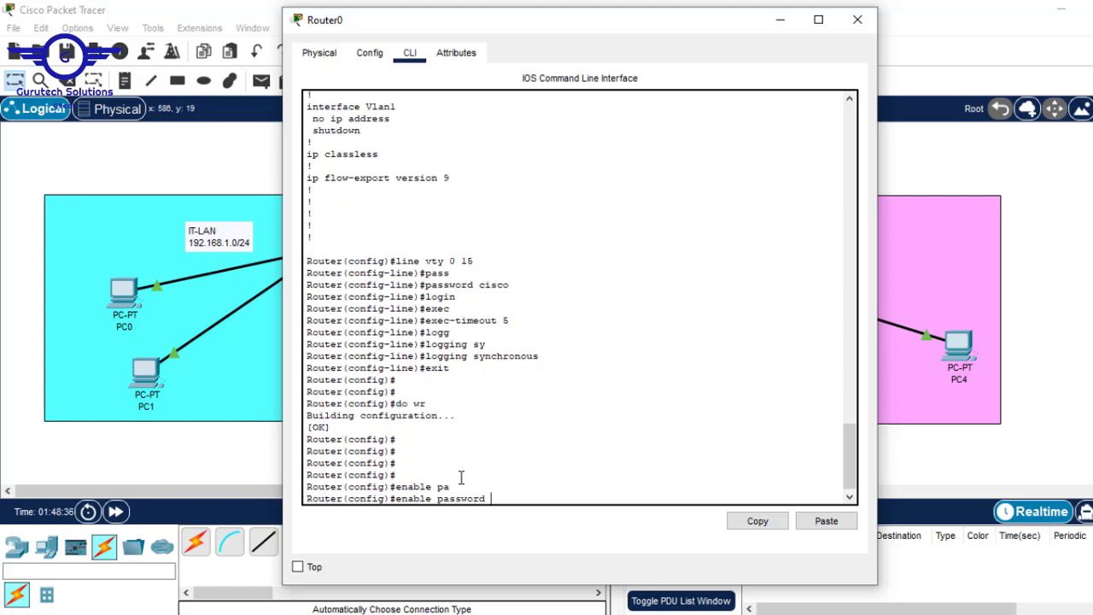
text(cisco)
key(Return)
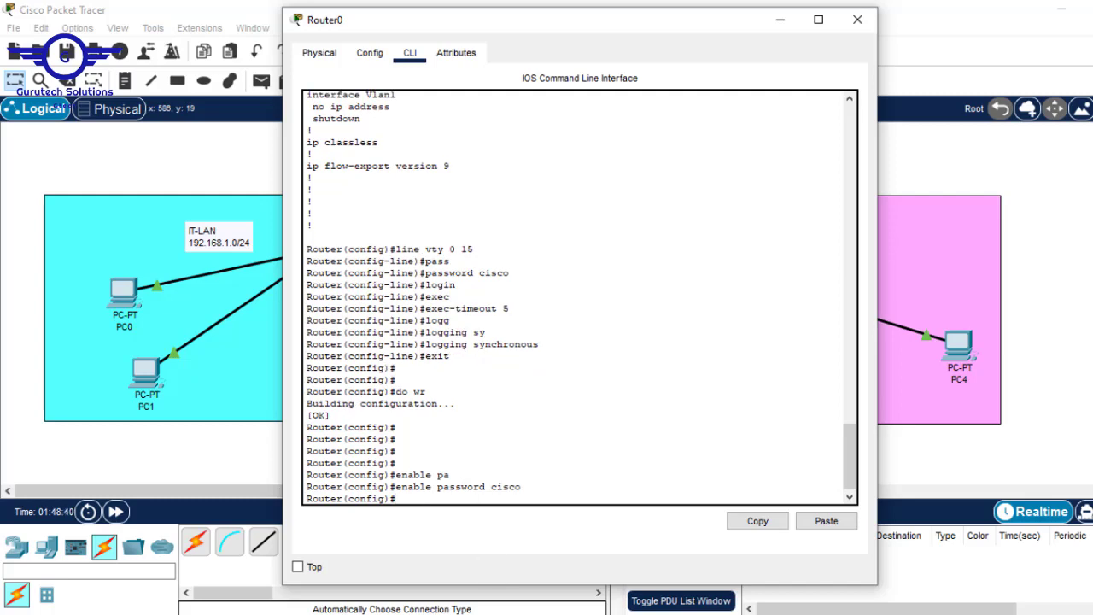
mouse_move(512, 610)
click(645, 558)
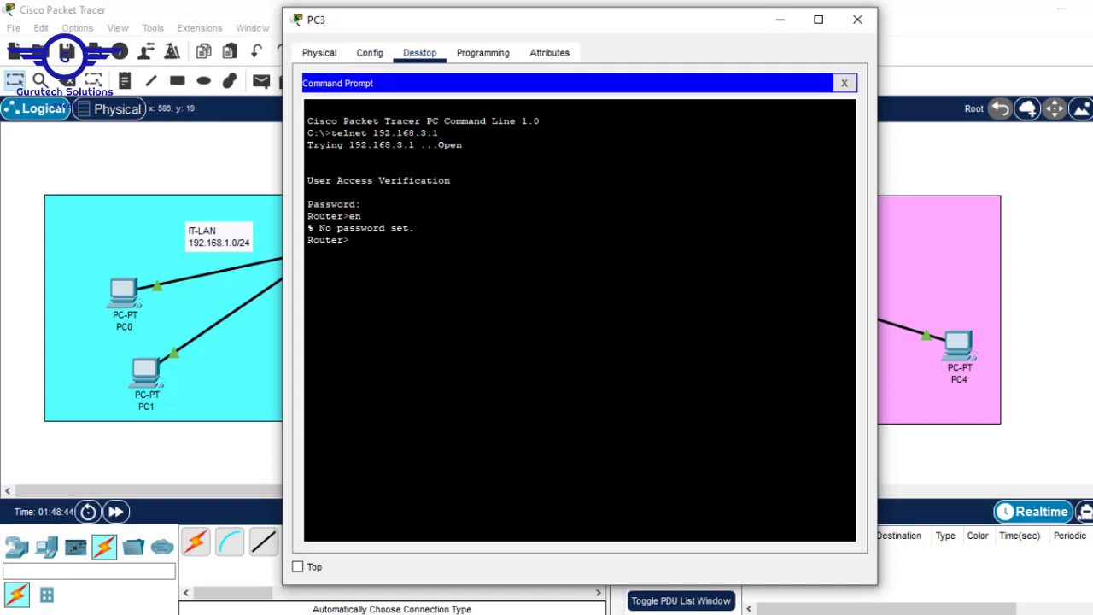
Over PC3's telnet session, enter privileged mode and conf t, then close PC3 and Router0 windows
drag(415, 228, 289, 227)
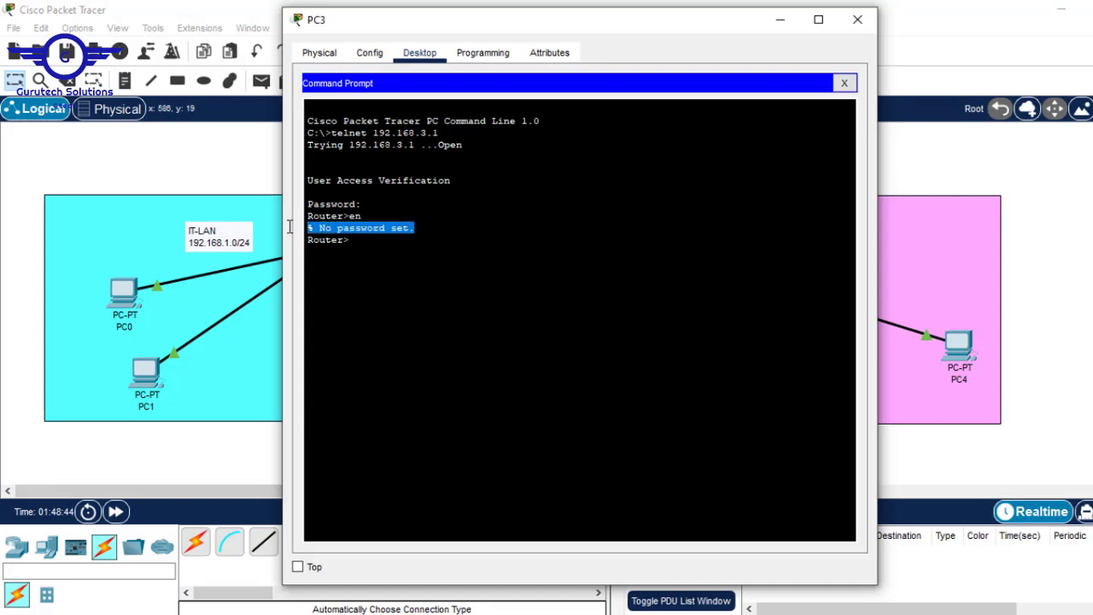
click(359, 236)
text(en)
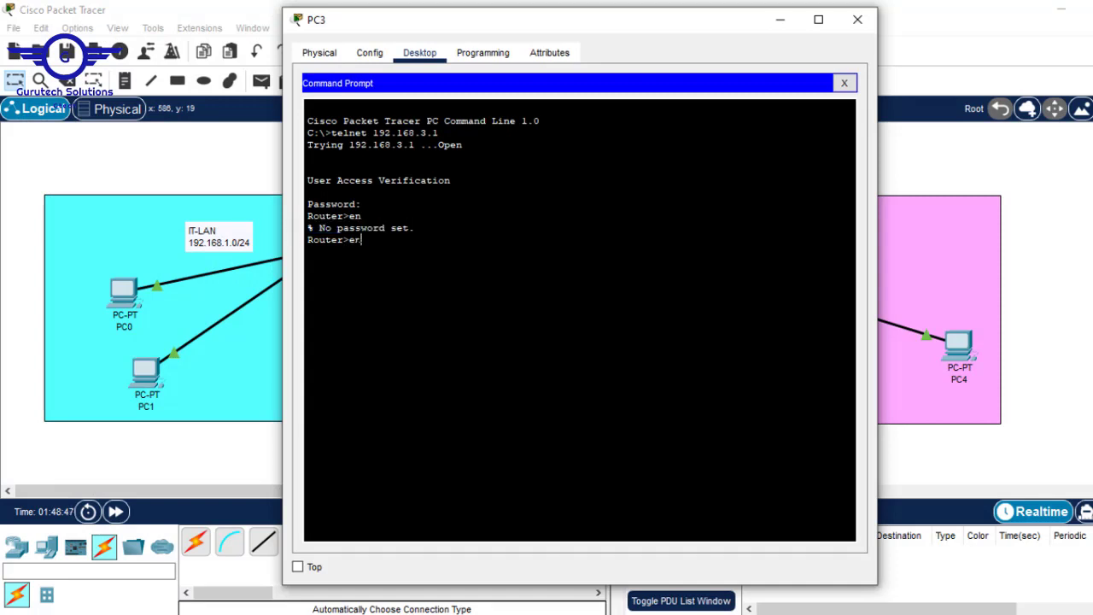
key(Return)
key(Return)
key(Return)
key(Return)
key(Return)
key(Return)
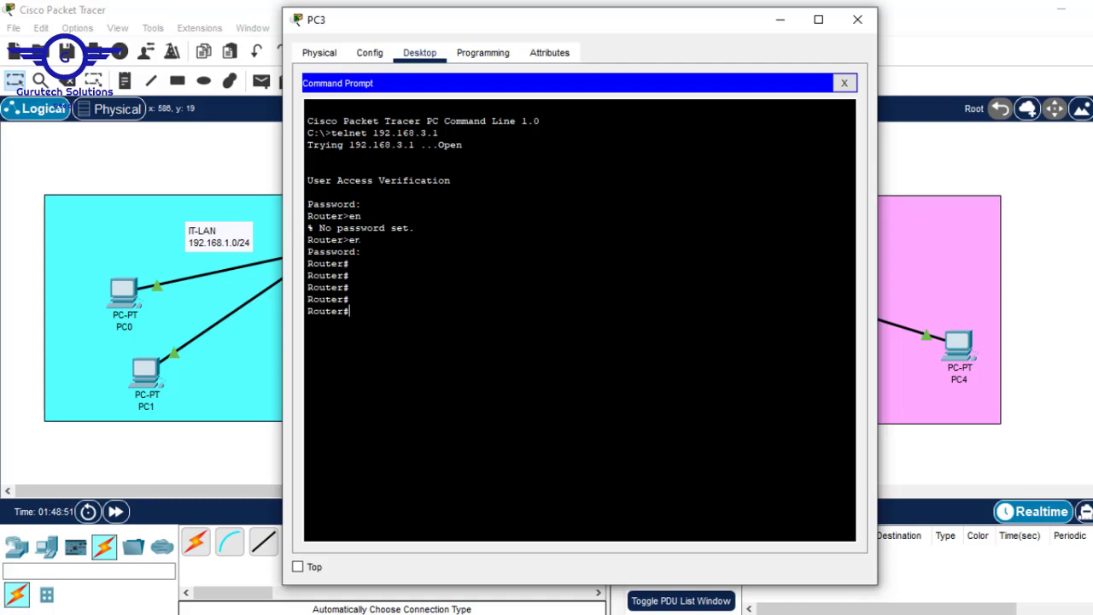
text(conf t)
key(Return)
key(Return)
key(Return)
key(Return)
key(Return)
key(Return)
key(Return)
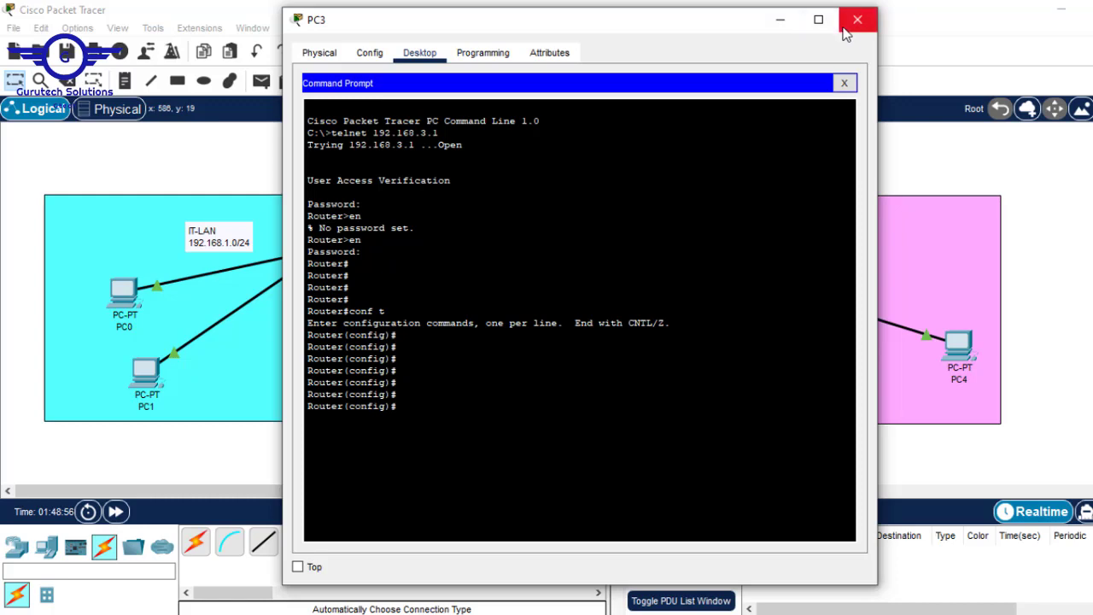
click(845, 33)
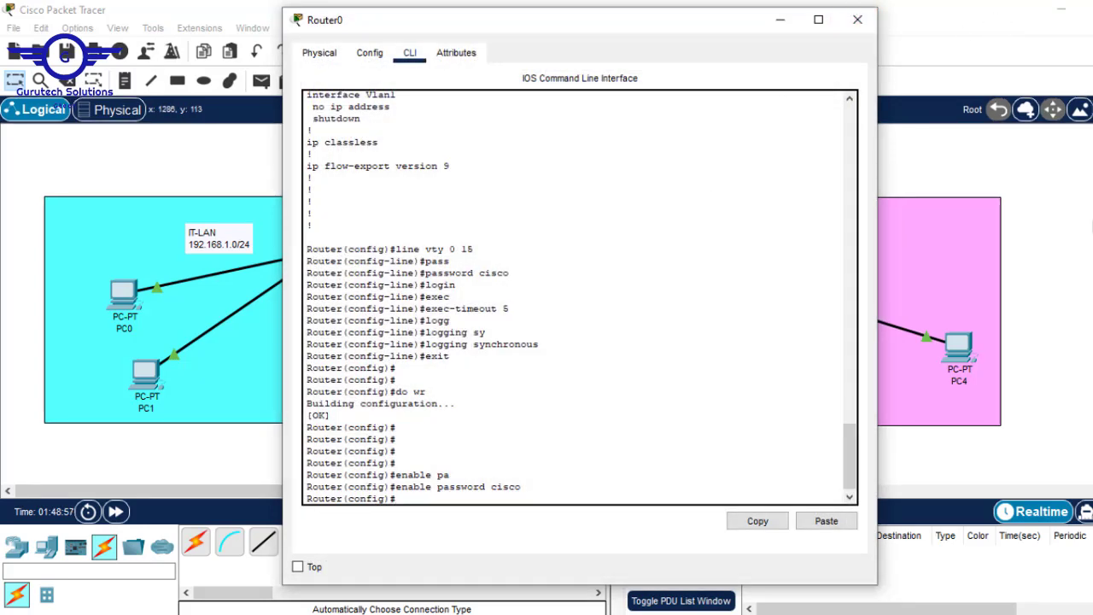
click(1092, 226)
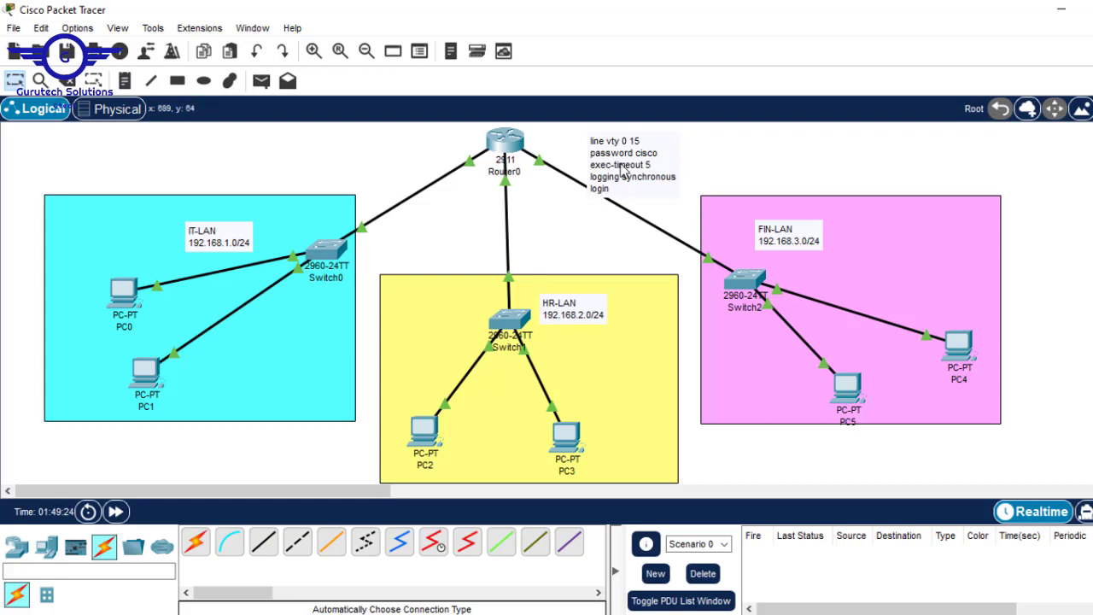
Move the vty note left of Router0 and add a new 'hostname' note on its right
mouse_move(627, 169)
mouse_down()
mouse_move(384, 138)
mouse_move(341, 147)
mouse_move(345, 164)
mouse_up()
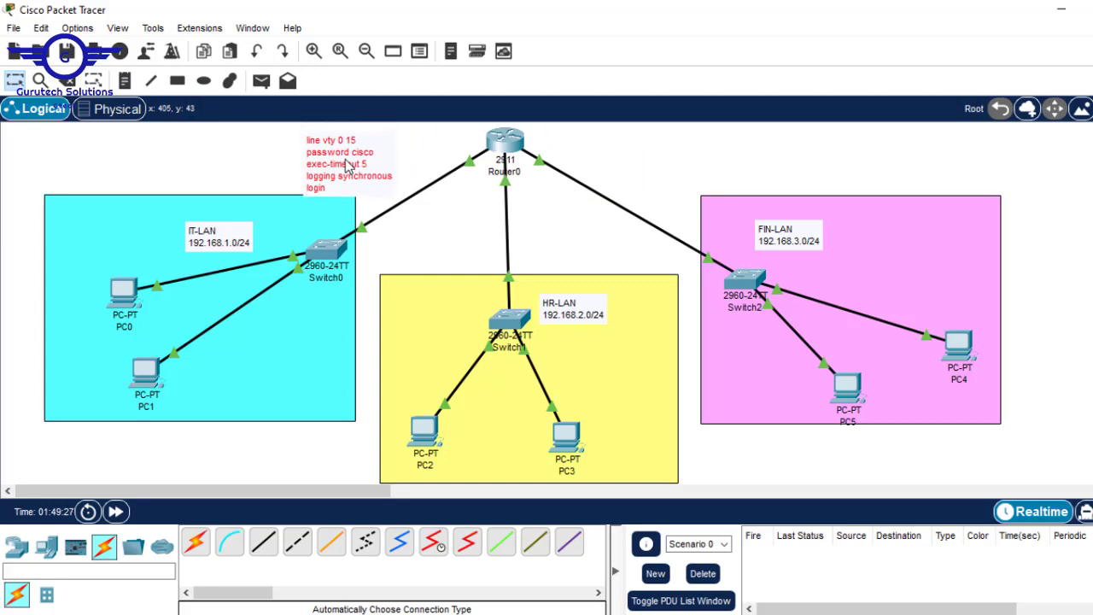
click(125, 80)
click(572, 133)
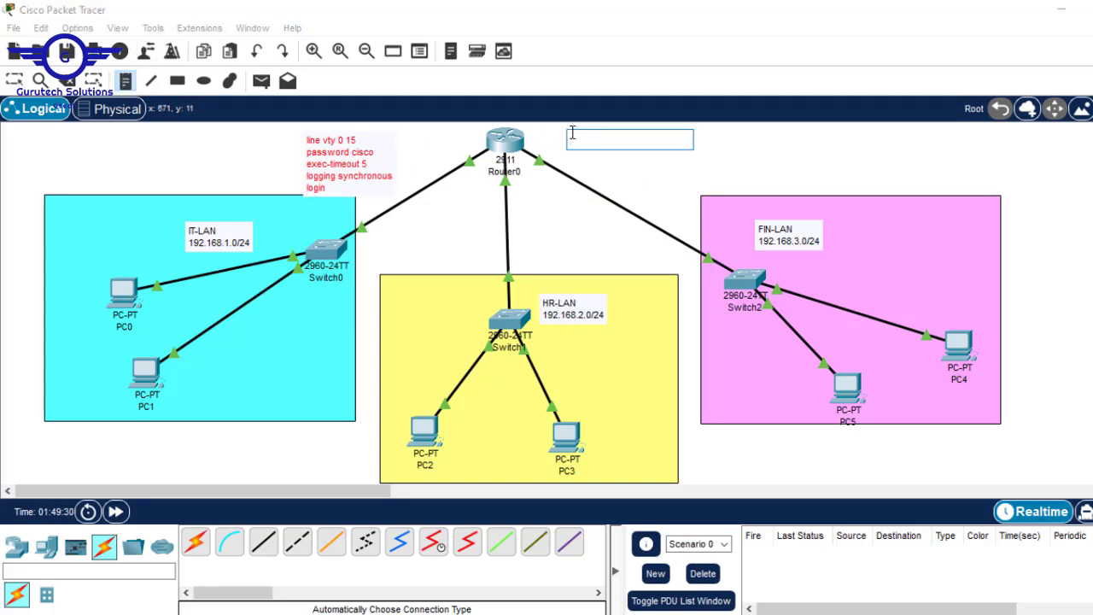
text(-)
text( hostname)
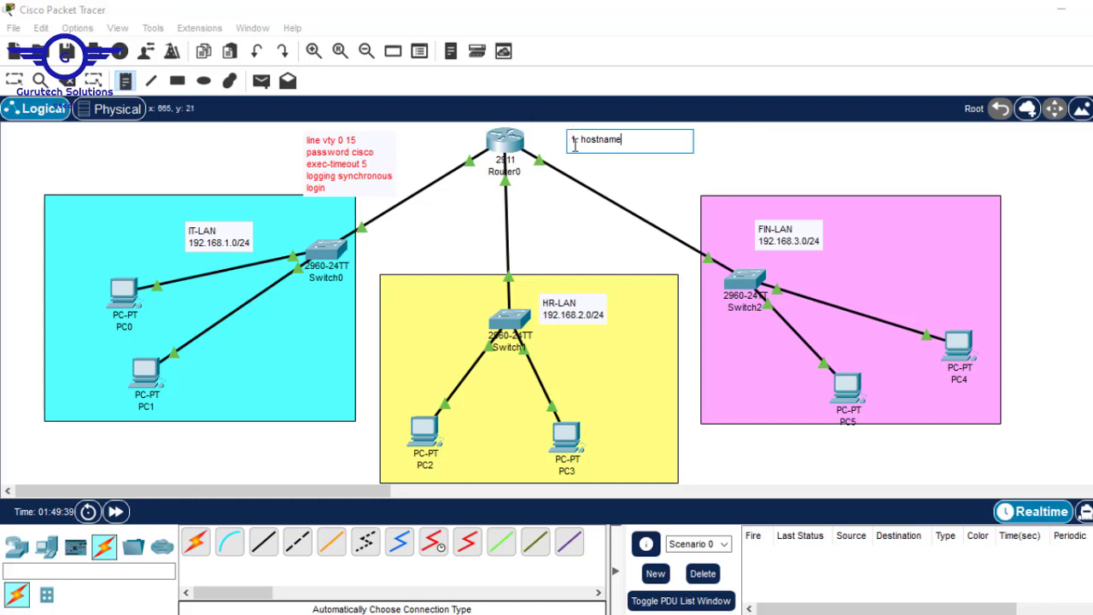
Briefly open Router0's CLI for fresh prompts, then close it
double_click(513, 144)
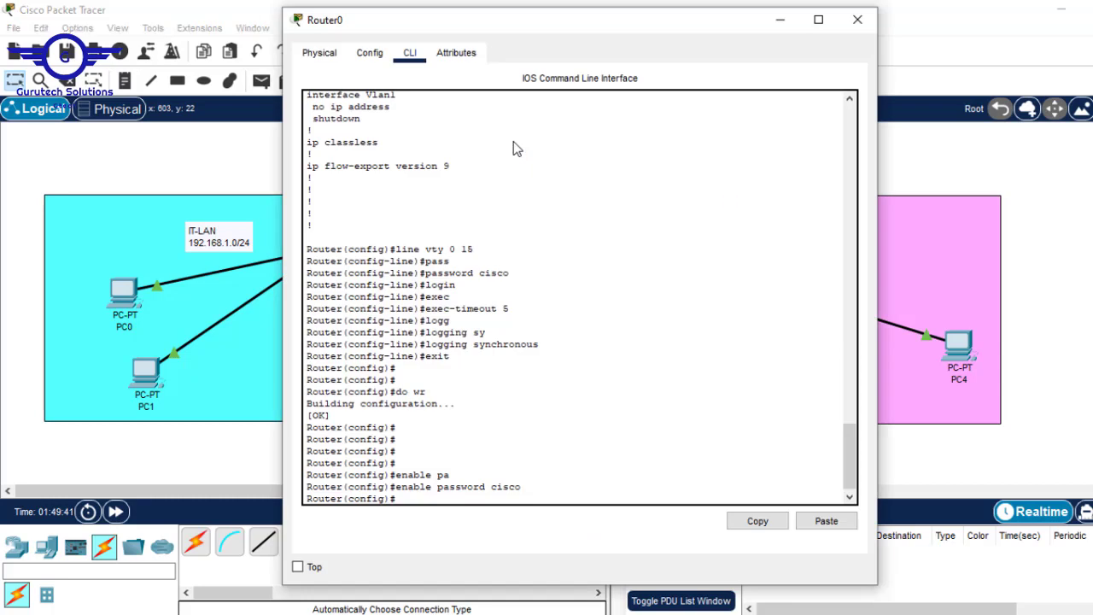
double_click(513, 142)
drag(343, 450, 293, 452)
key(Return)
key(Return)
key(Return)
key(Return)
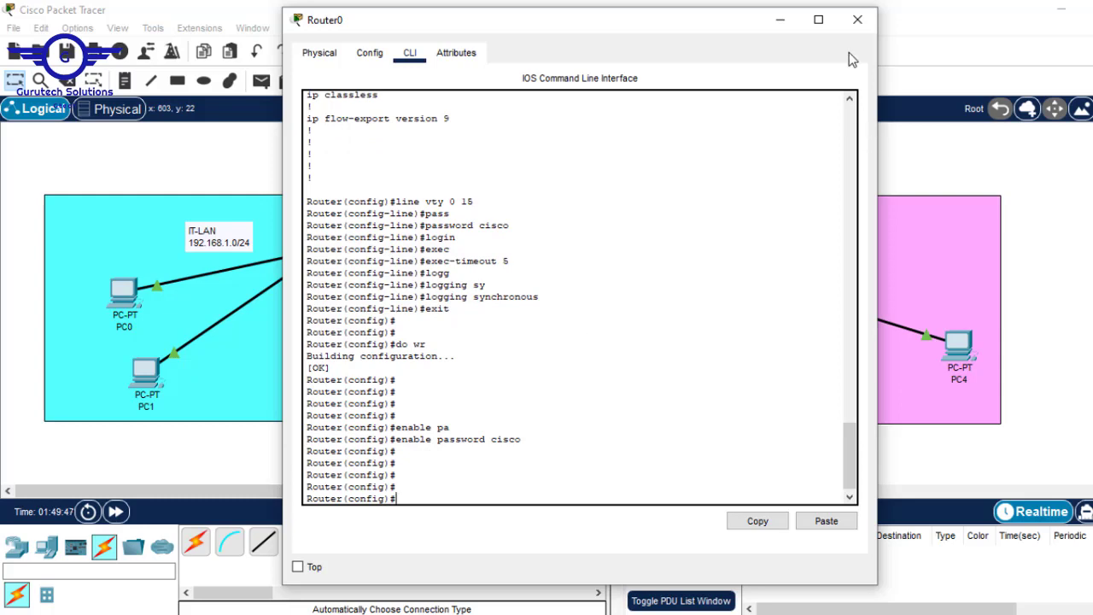
click(857, 20)
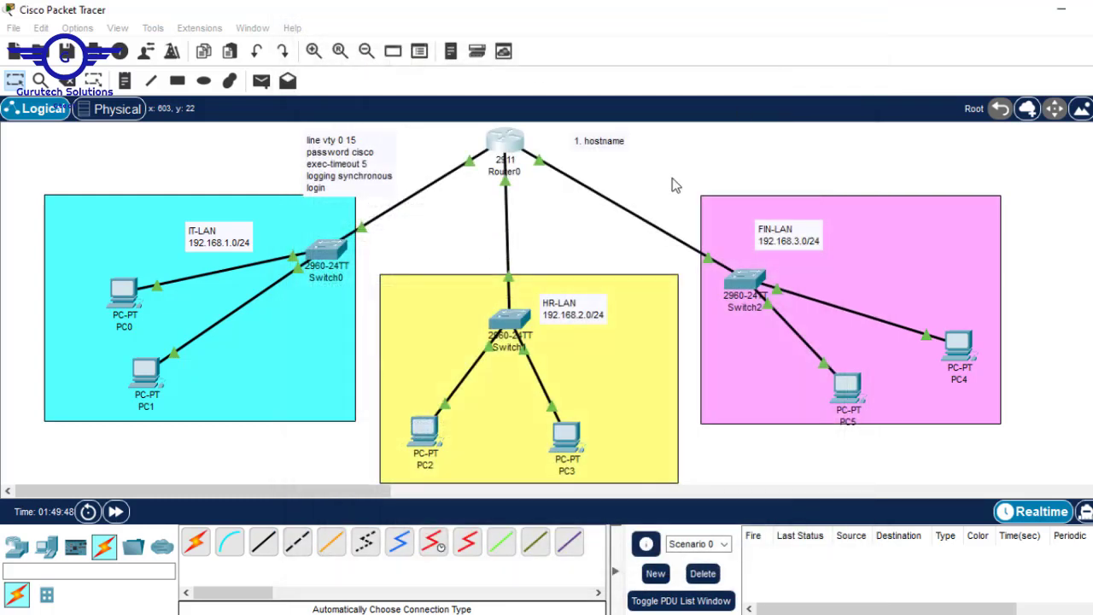
Add '2. ip domain name' and '3. username and password' lines to the hostname note
double_click(636, 140)
click(649, 136)
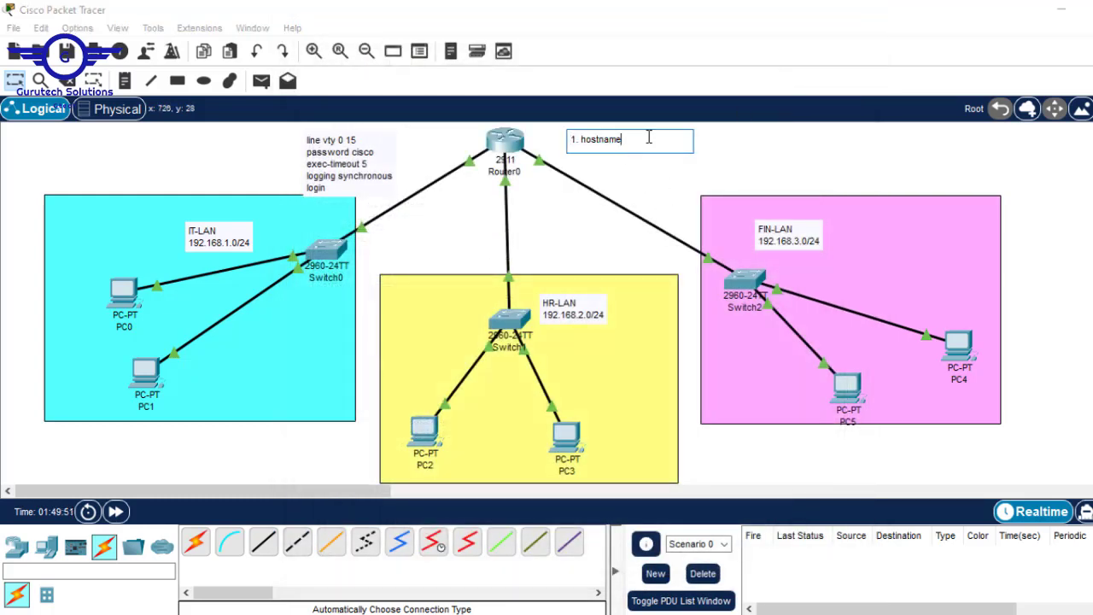
key(Return)
text(2. )
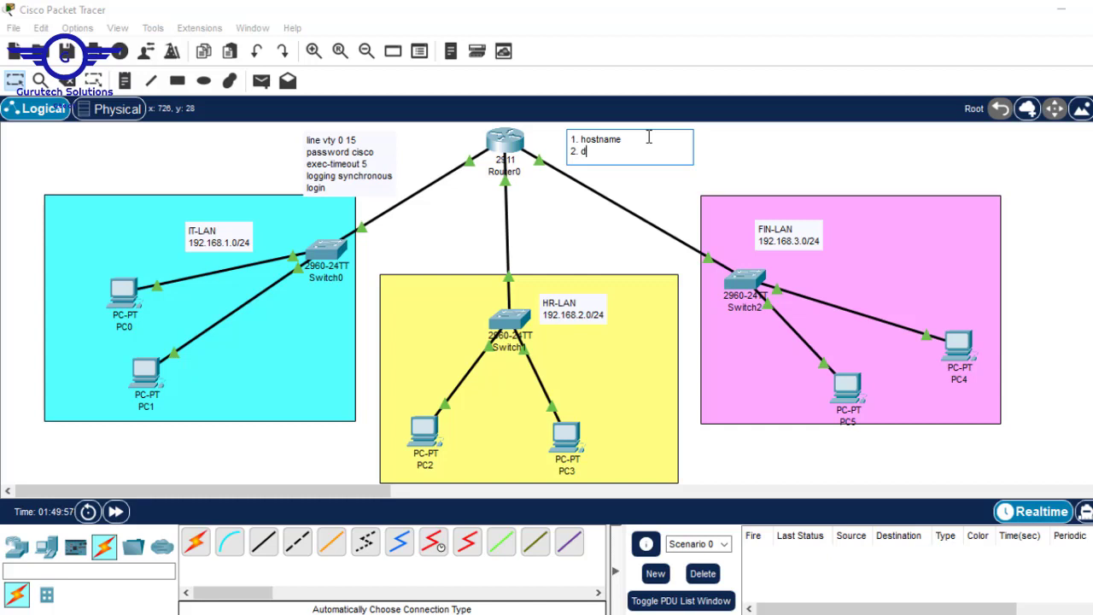
text(ipb)
key(BackSpace)
text(domain name)
key(Return)
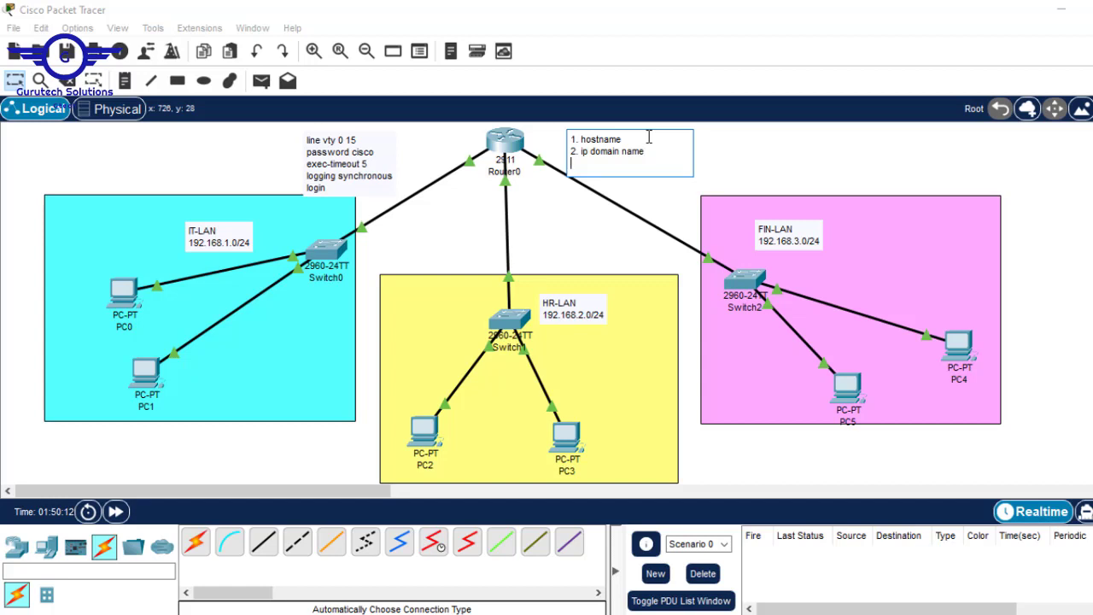
text(3. username and passwpord)
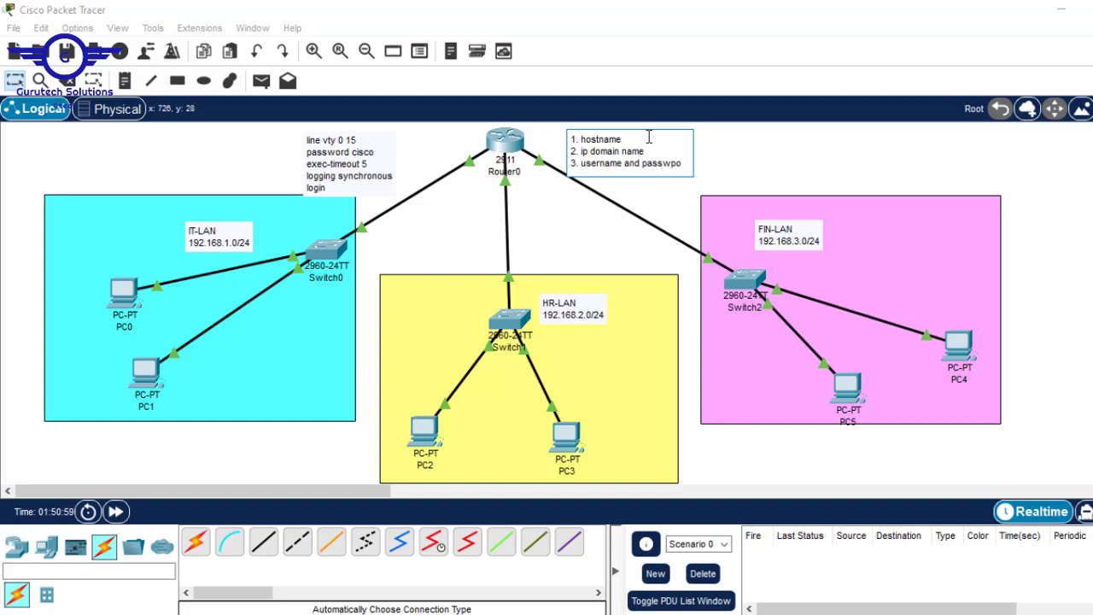
key(BackSpace)
key(BackSpace)
key(BackSpace)
key(BackSpace)
key(BackSpace)
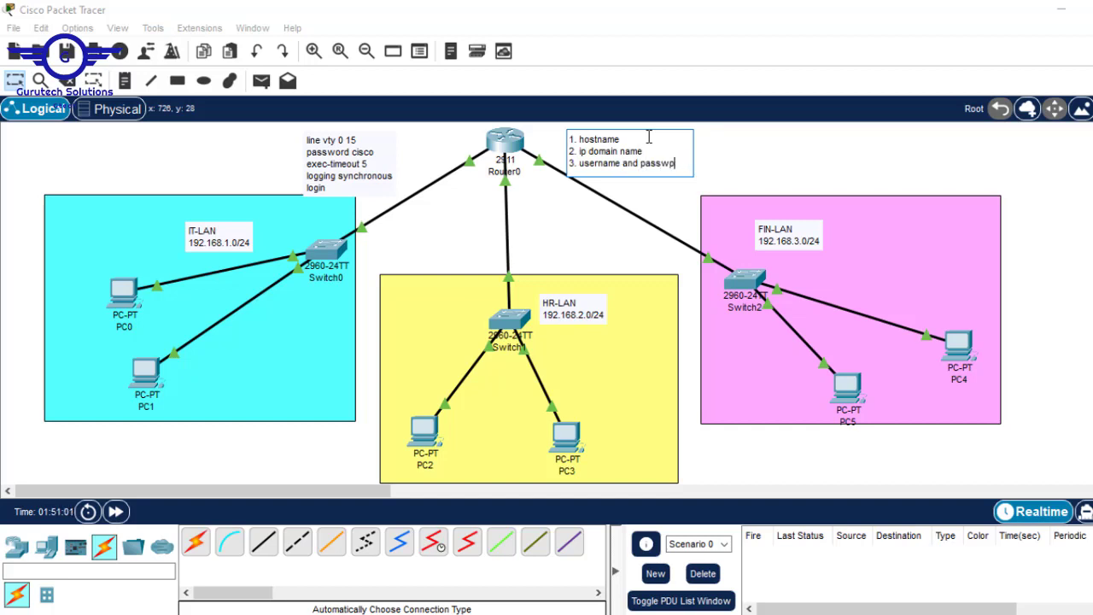
text(word)
Add '4. generate crypto key RSA' and '5. line vty 0 15 to apply ssh', then reposition the note
key(Return)
text(4.)
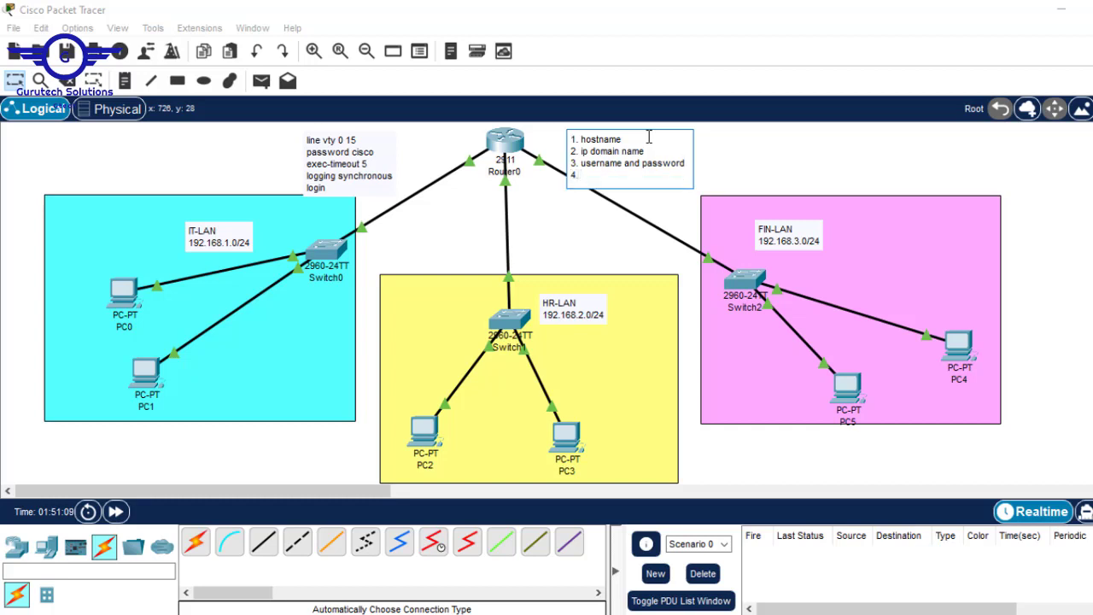
text( gene)
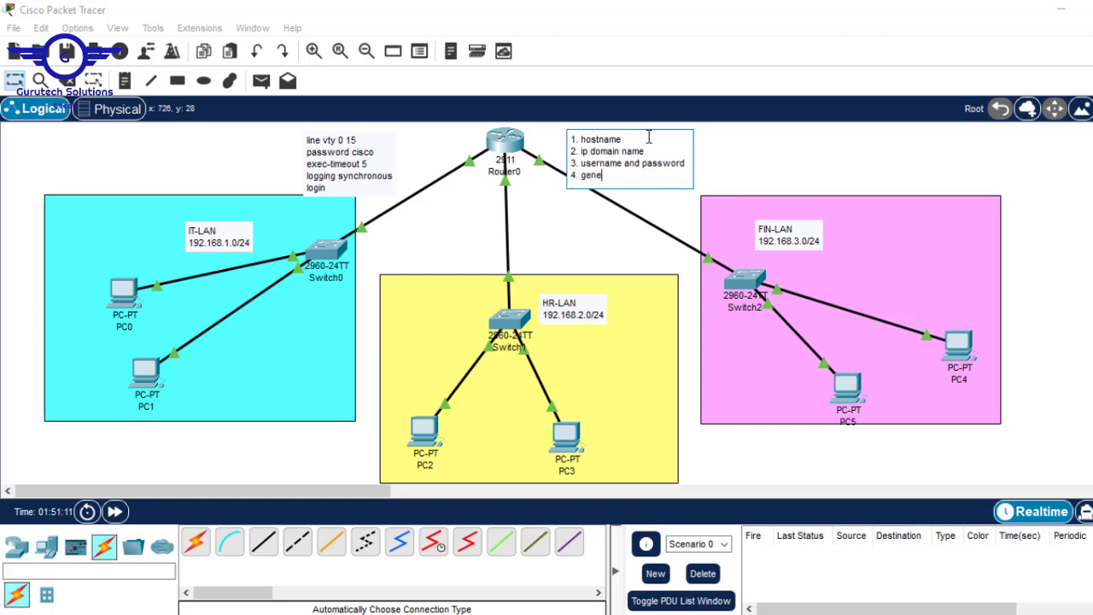
text(rate crypto)
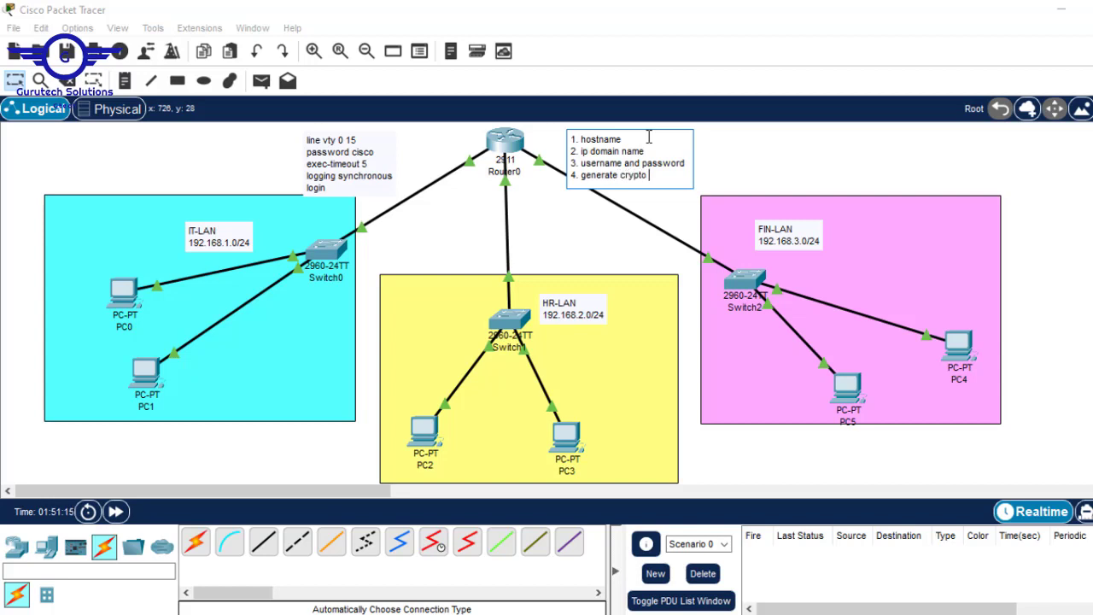
text( key RSA)
key(Return)
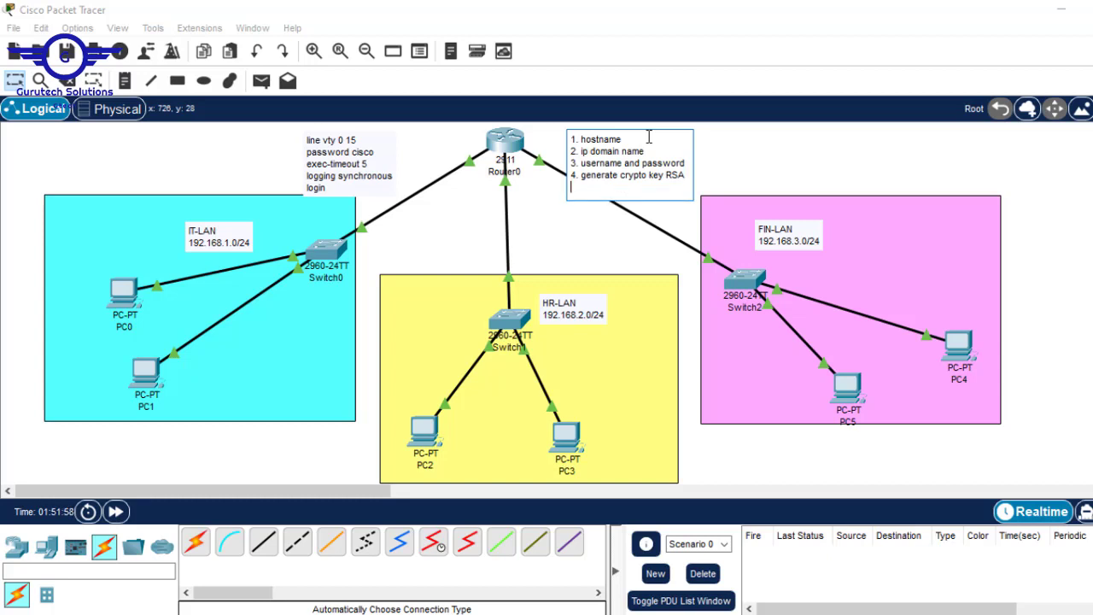
text(5. line vty 0 15)
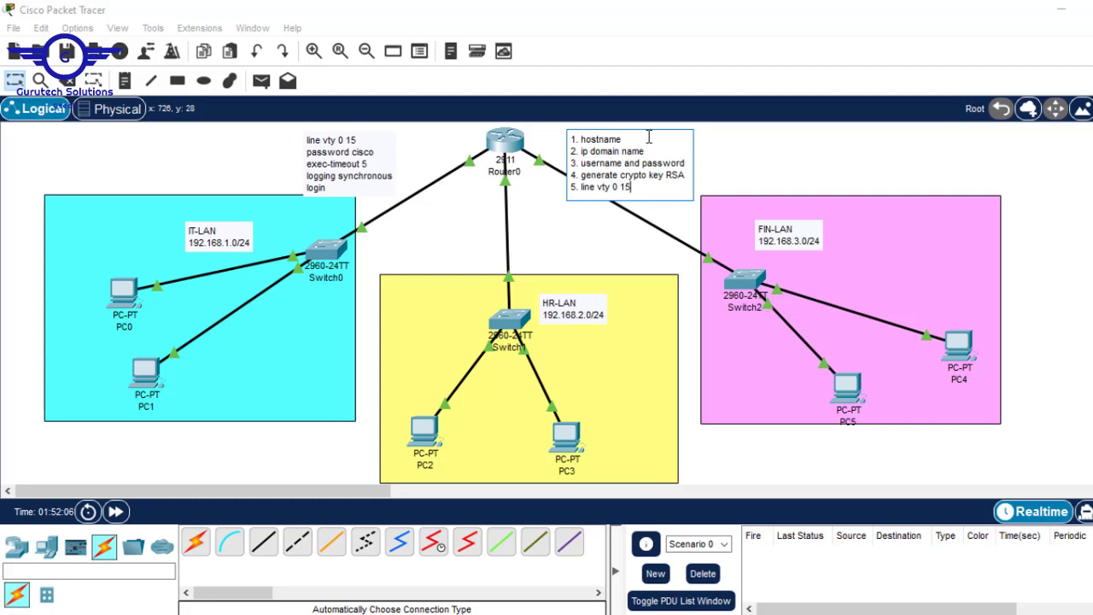
text( to app)
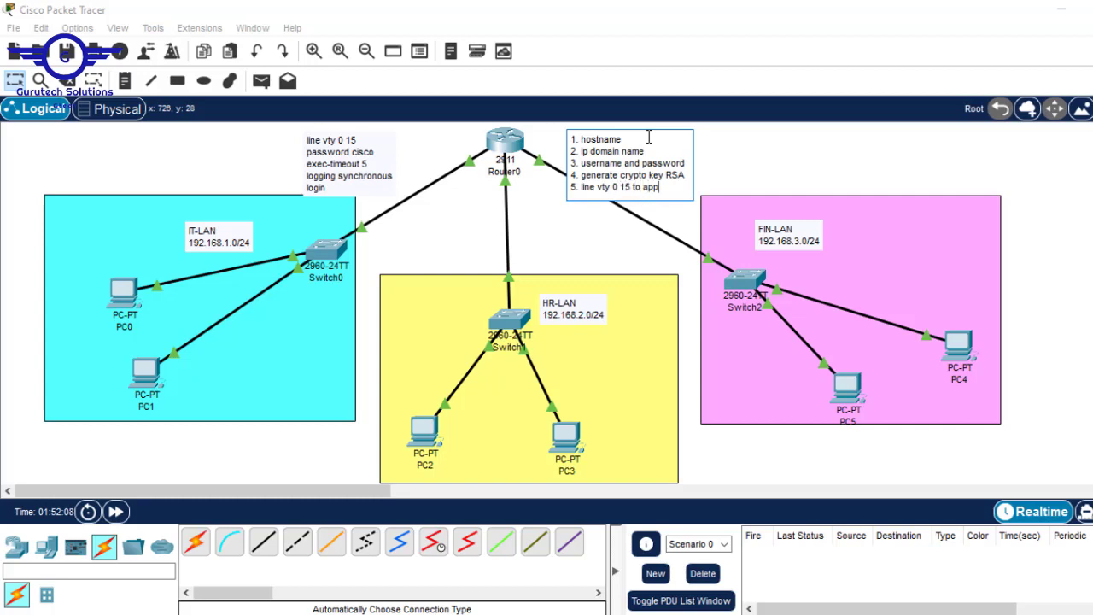
text(ly ssh)
click(976, 167)
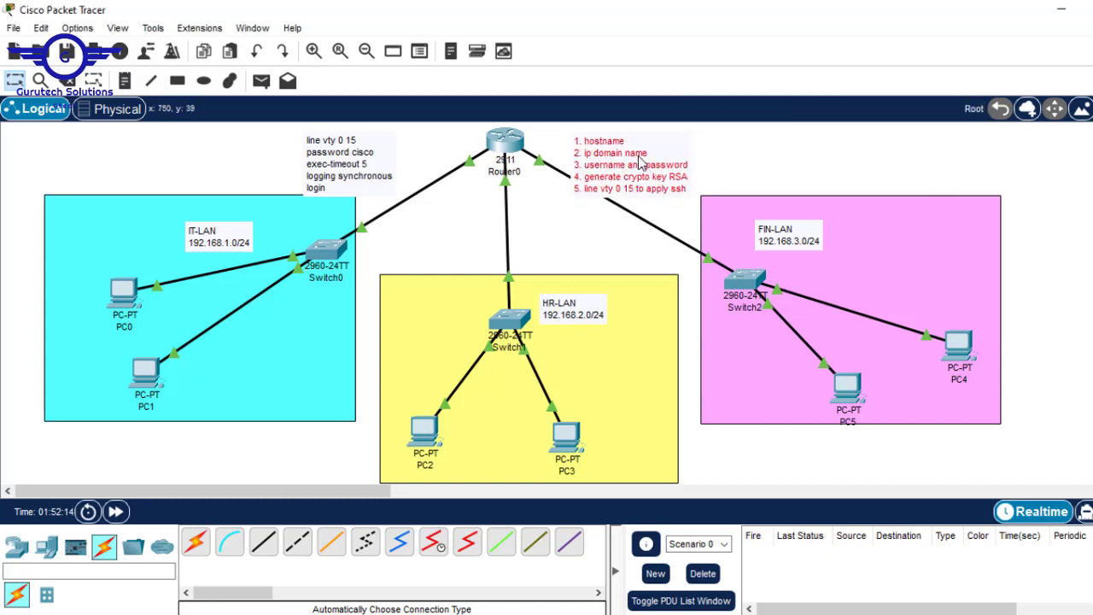
drag(651, 151, 643, 158)
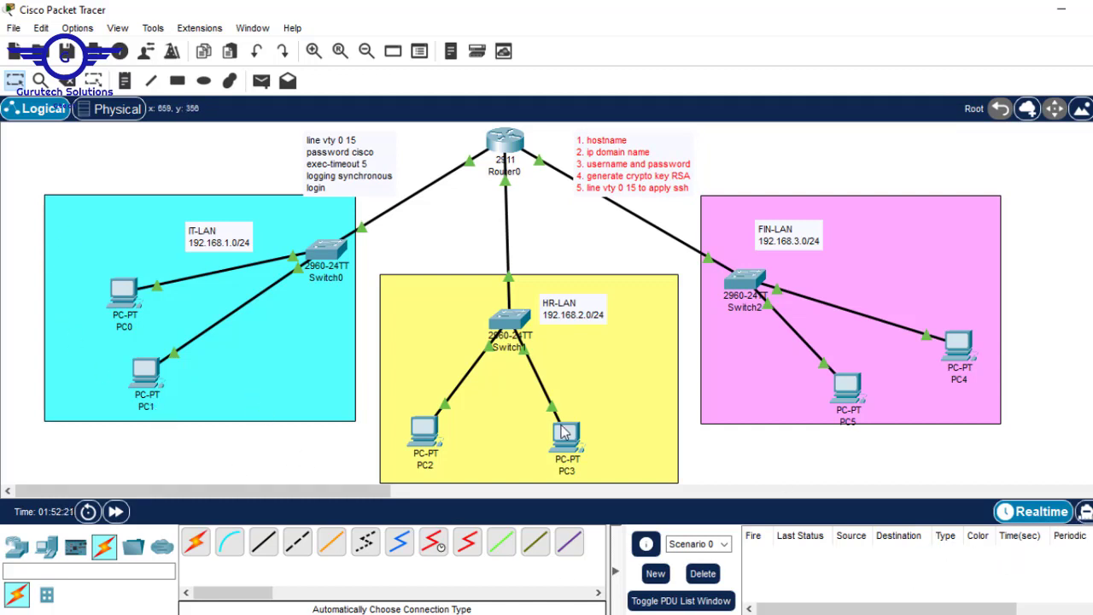
click(510, 147)
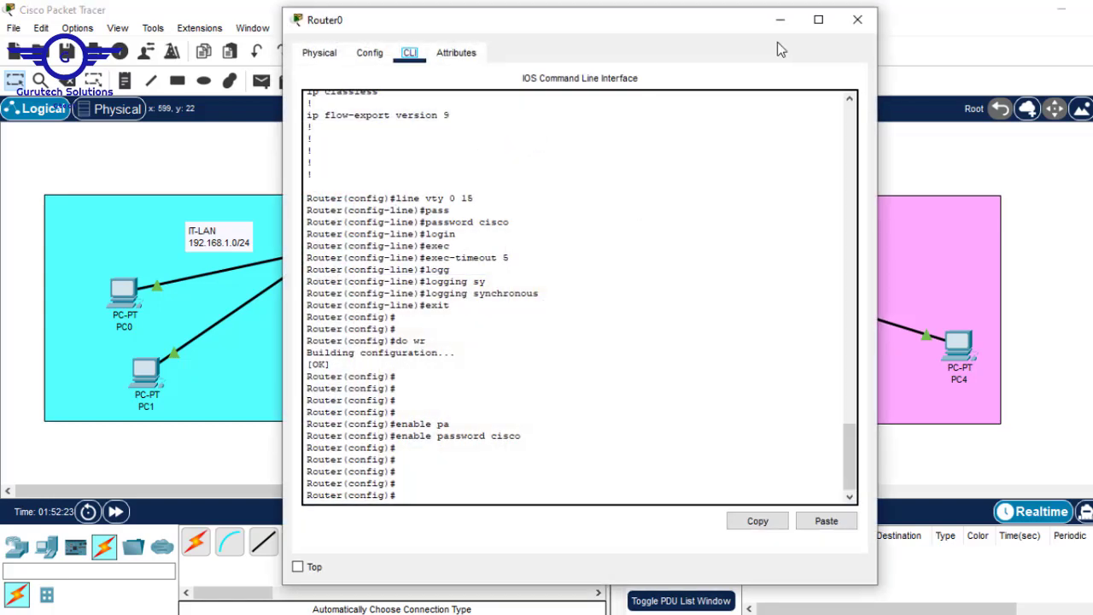
Move the SSH steps note above FIN-LAN and reposition Router0's console window
drag(688, 24, 469, 48)
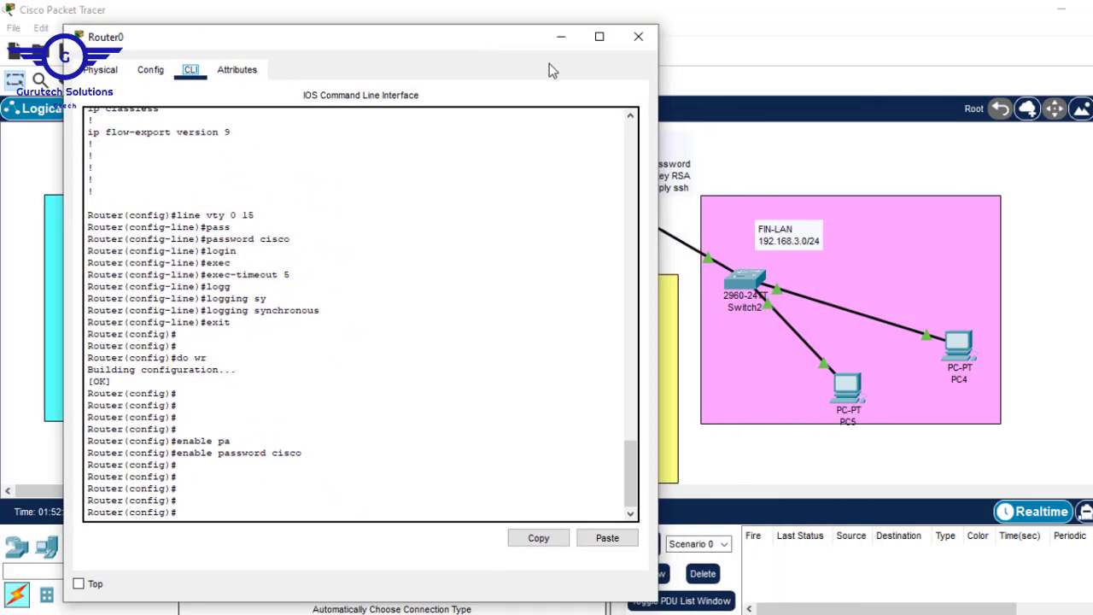
drag(680, 160, 978, 205)
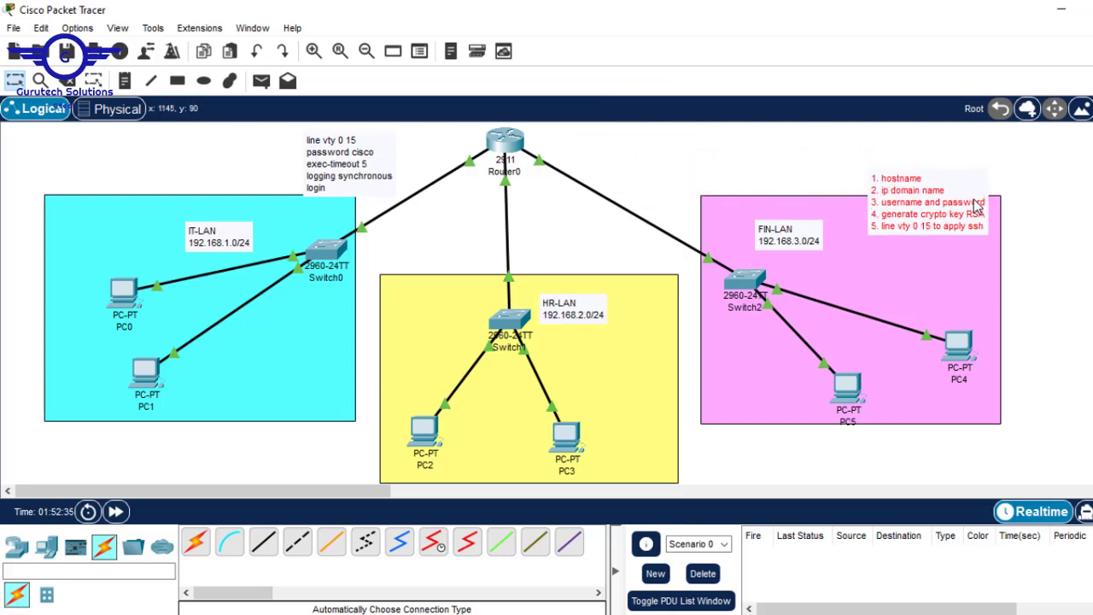
click(500, 137)
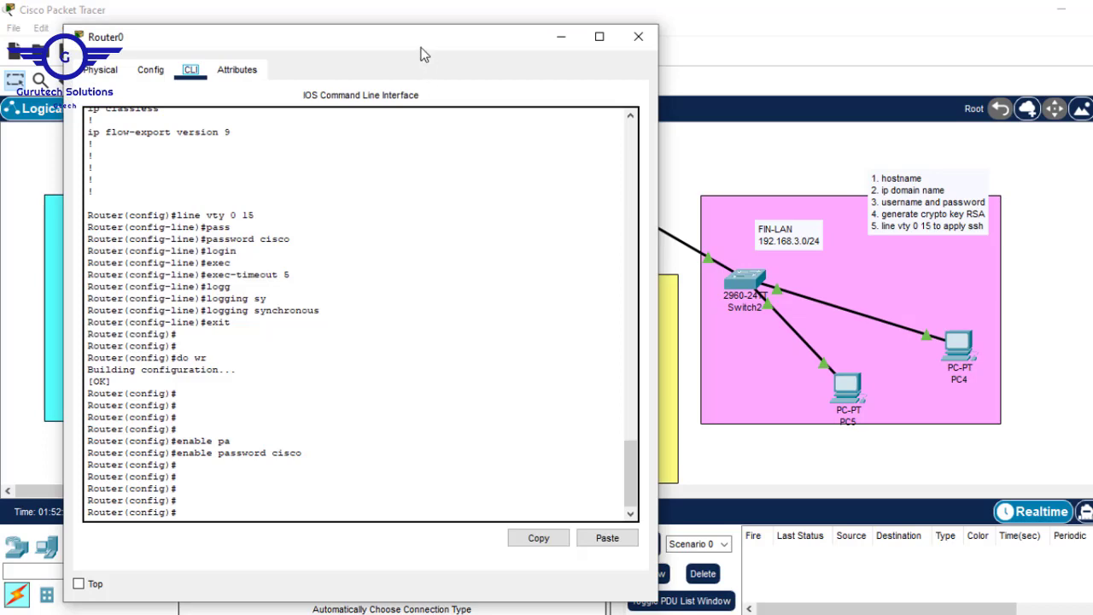
drag(422, 49, 601, 38)
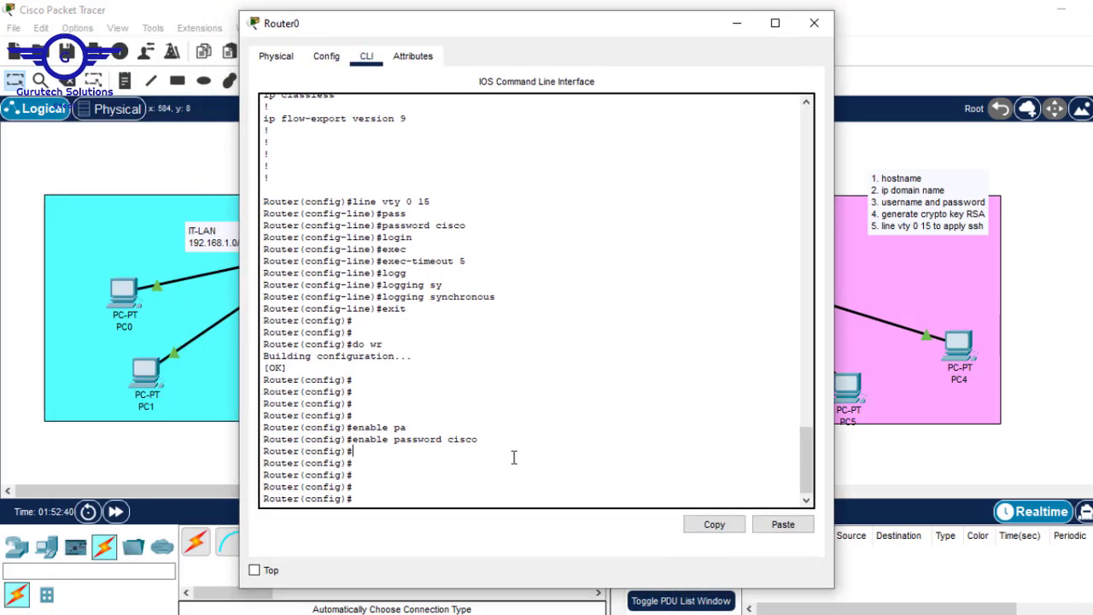
Set Router0's hostname to R1
key(Return)
key(Return)
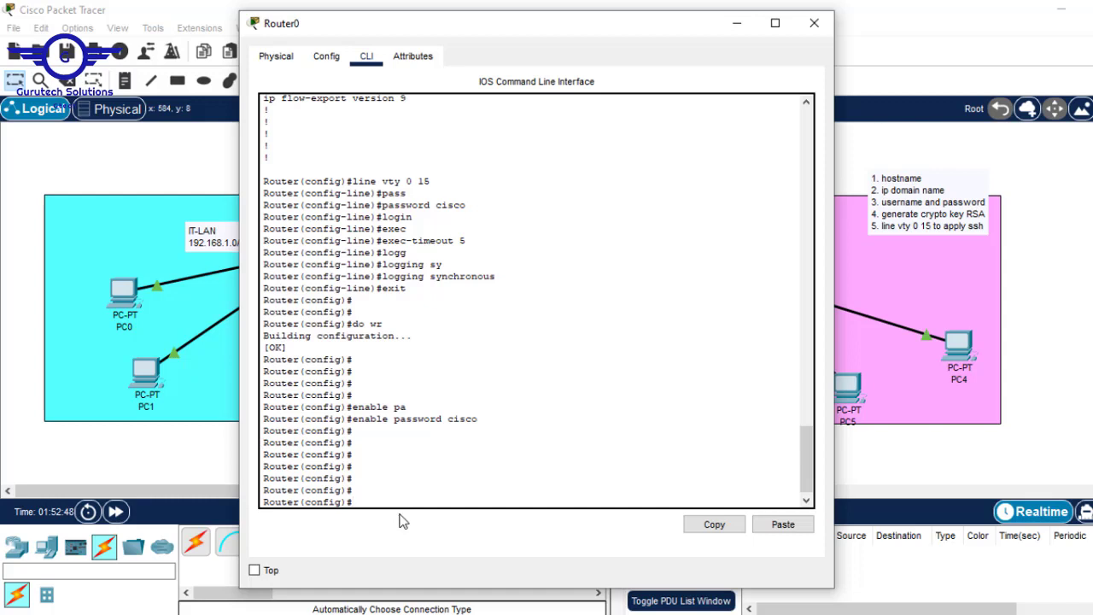
text(hostname R1)
key(Return)
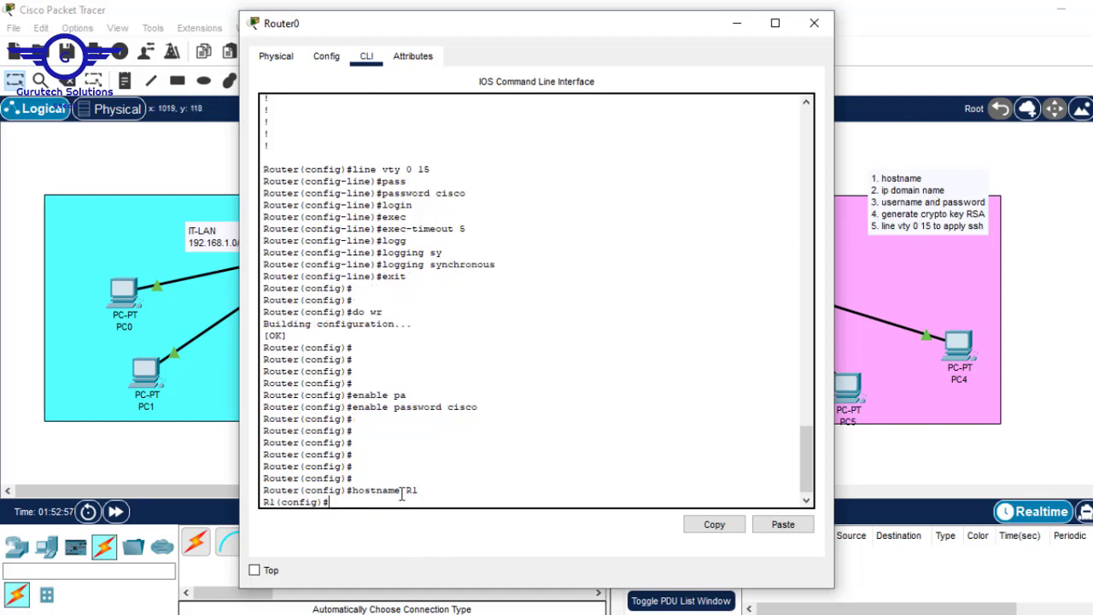
Set the router's IP domain name to cisco.com
key(Return)
key(Return)
key(Return)
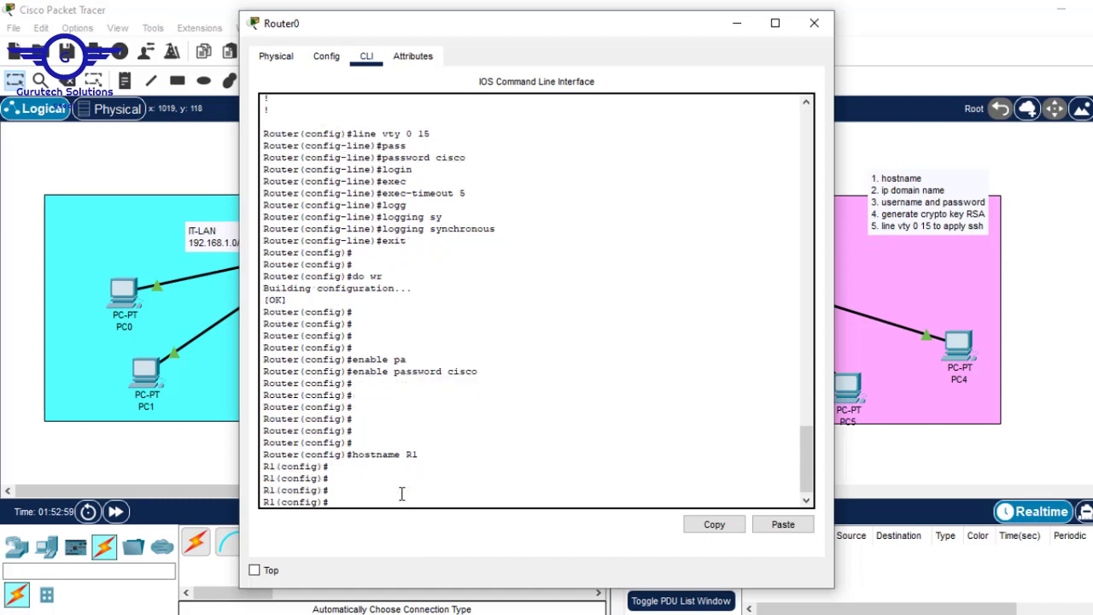
text(ip domain-)
text(nam)
key(Tab)
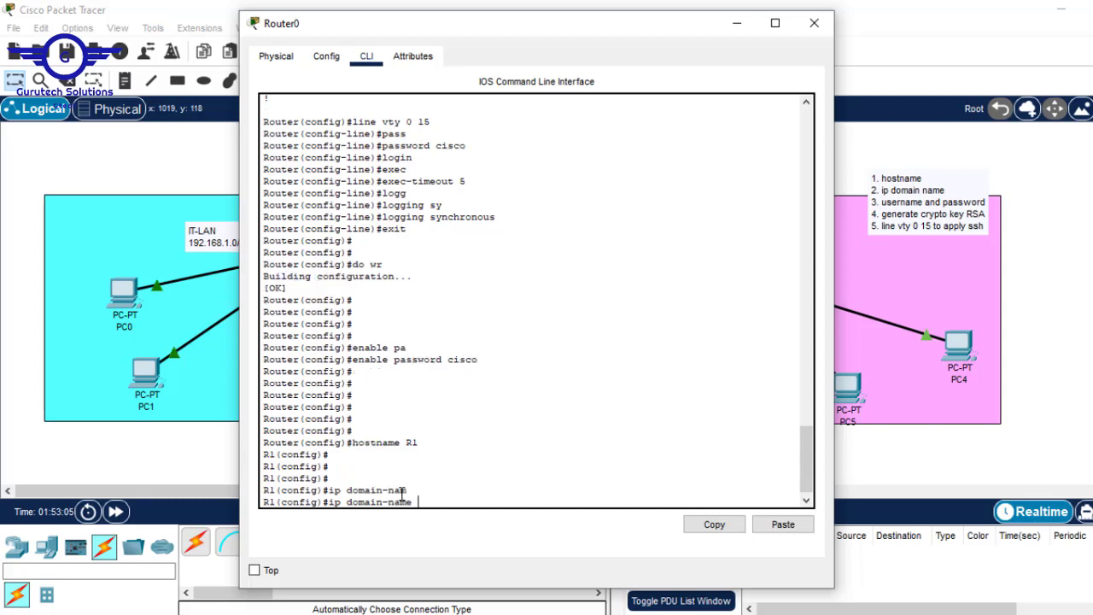
text(cisco.com)
drag(472, 502, 414, 502)
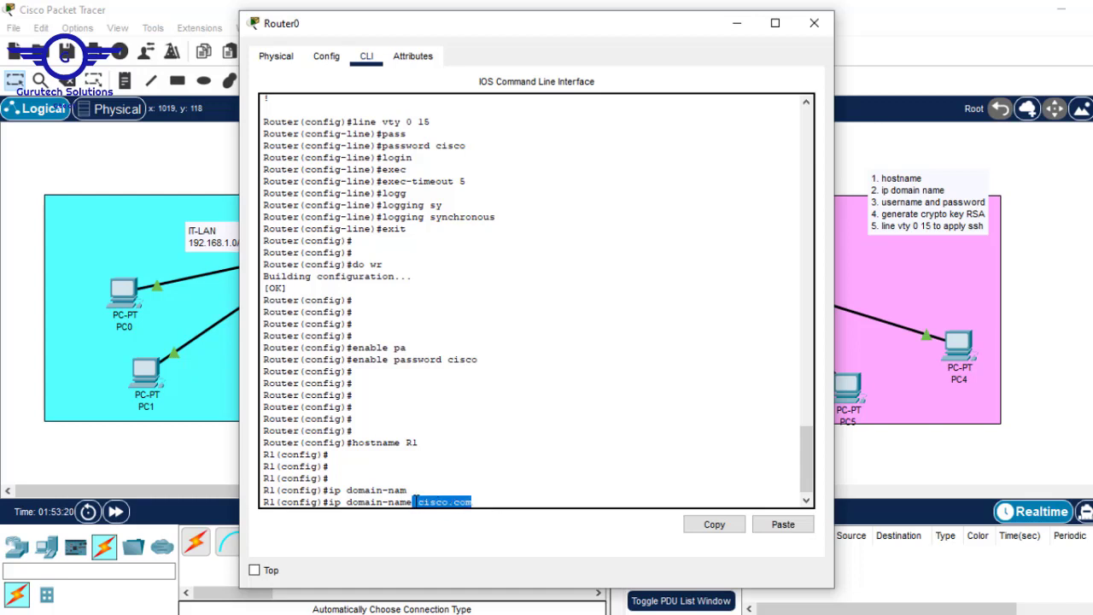
click(515, 501)
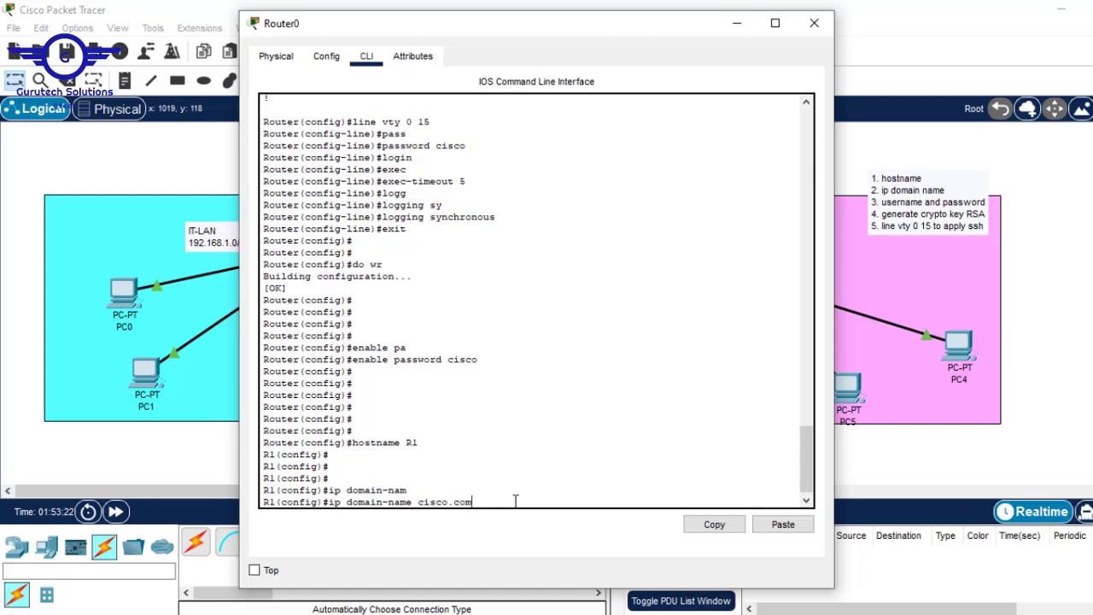
key(Return)
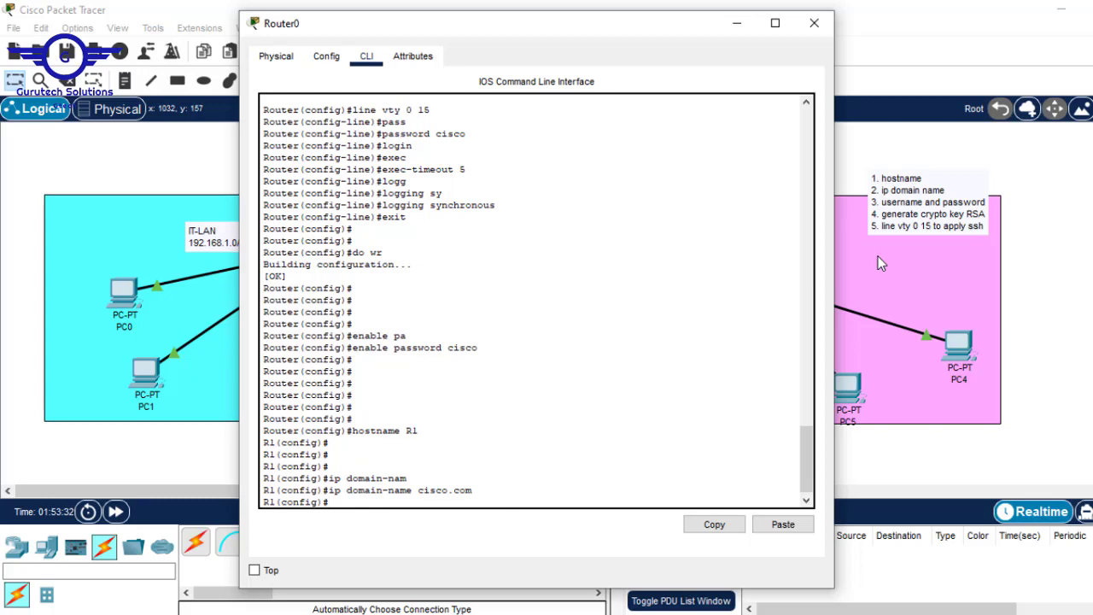
Create a local username with a password on R1 using the username command
text(user)
key(Tab)
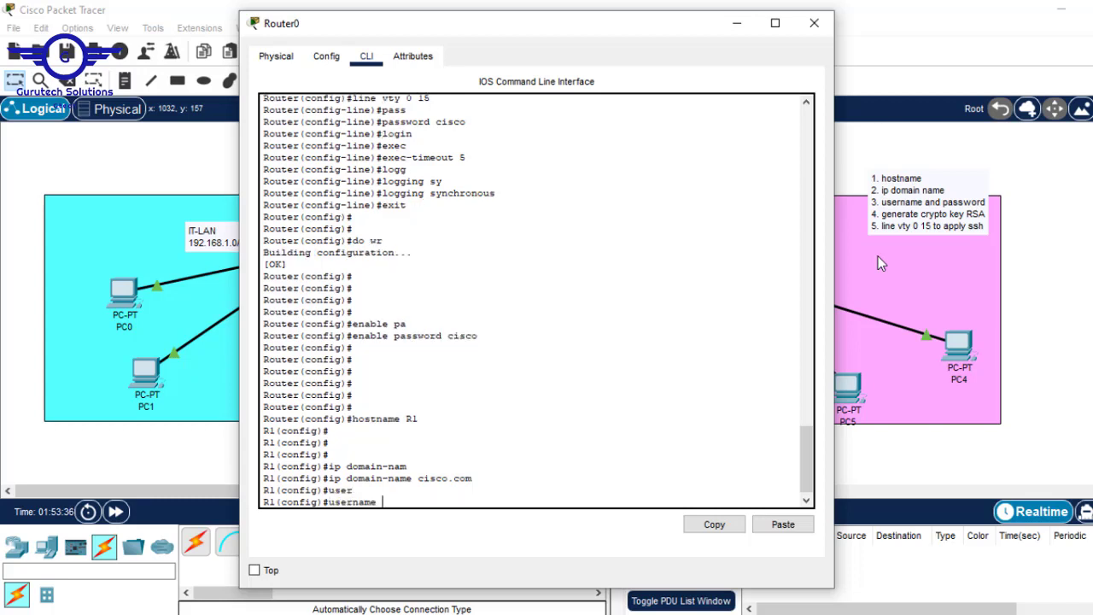
text(cisco pass)
key(Tab)
text(c)
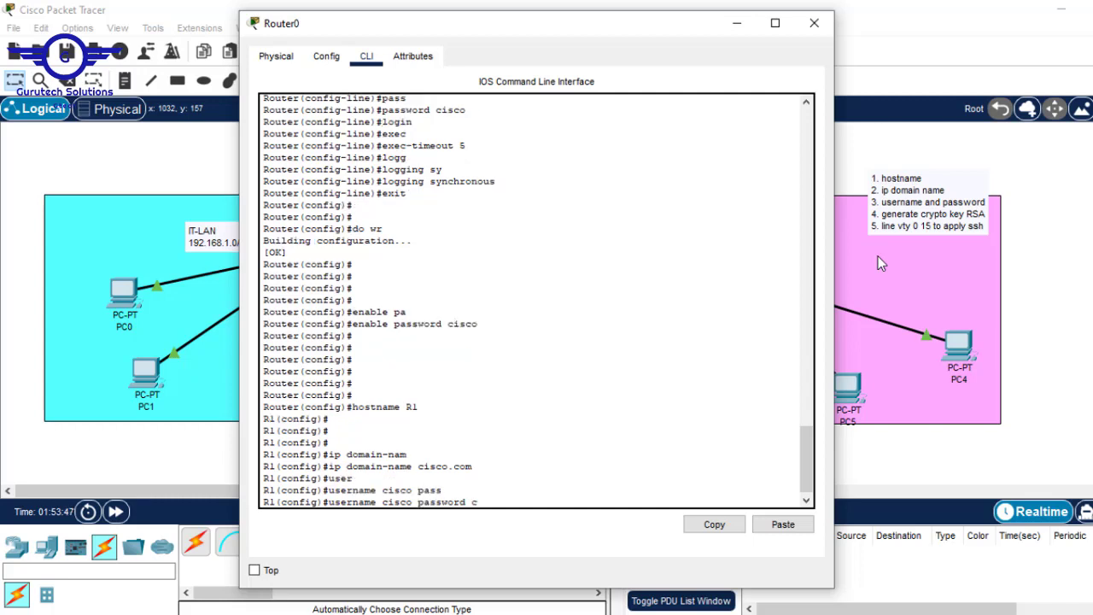
text(isco)
drag(471, 502, 424, 502)
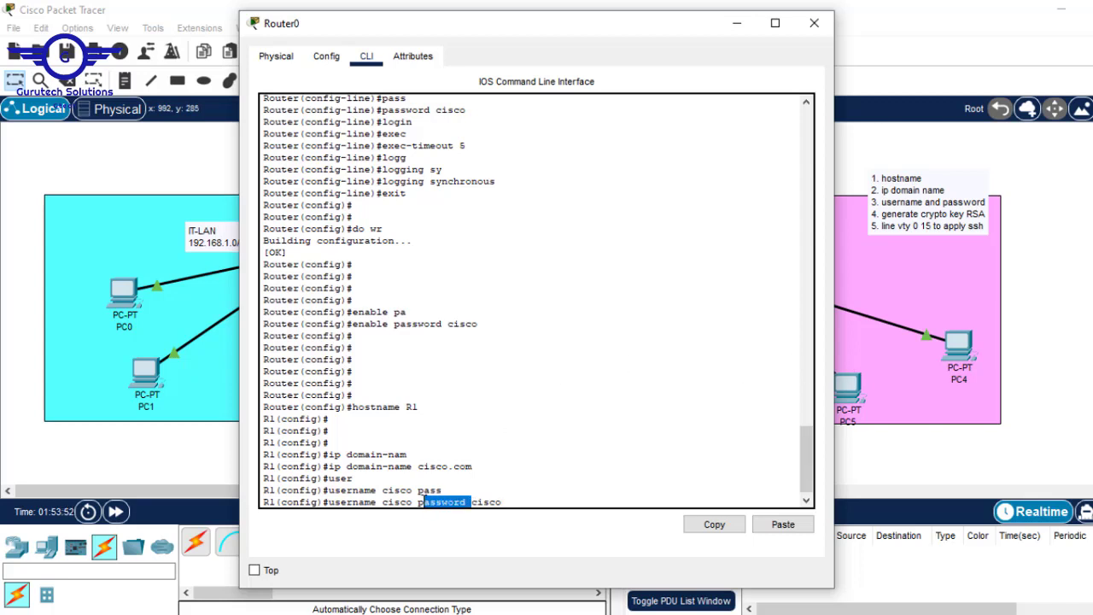
click(370, 499)
double_click(362, 502)
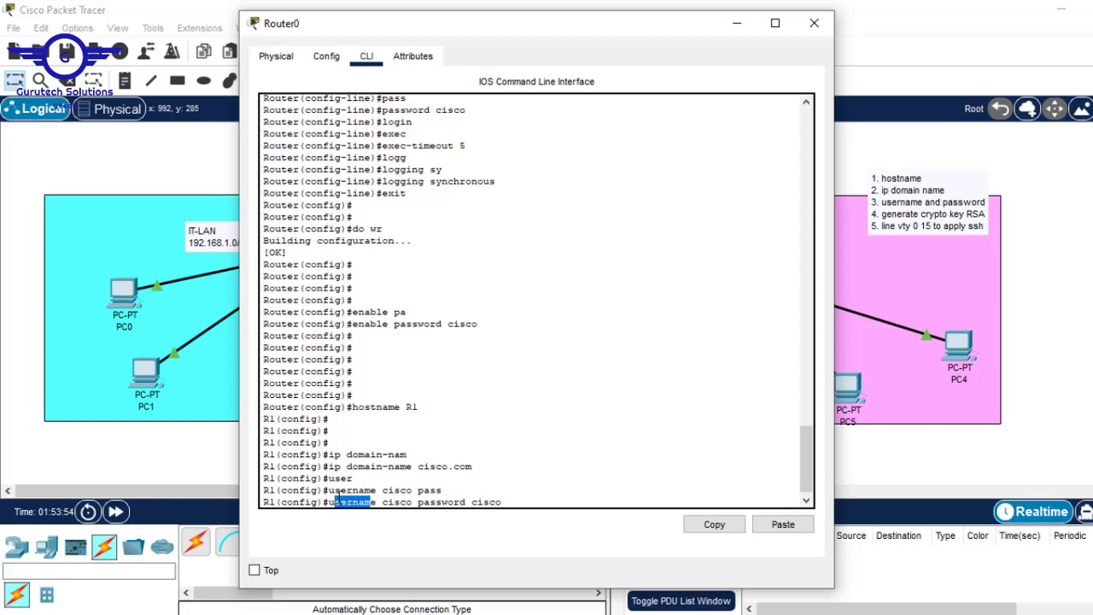
click(408, 503)
drag(411, 502, 377, 503)
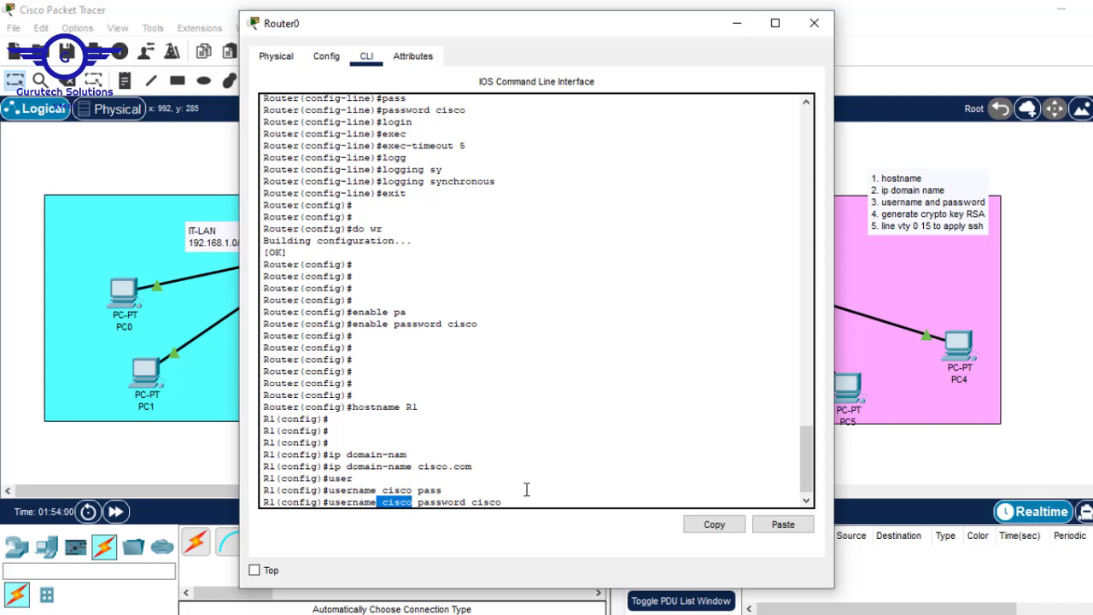
key(Return)
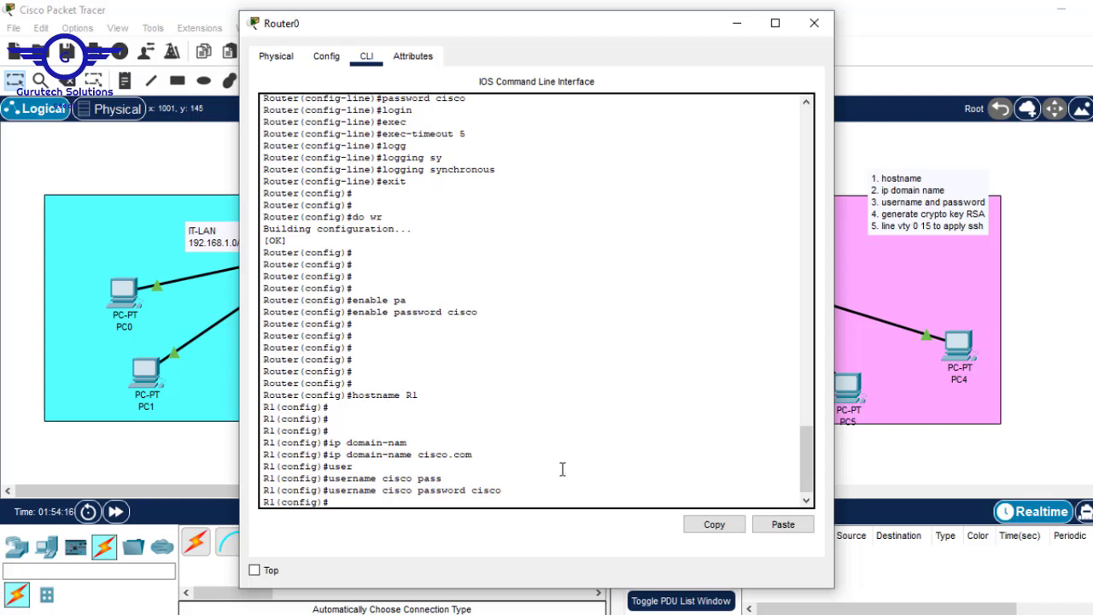
Run 'crypto key generate rsa' on R1
text(c)
key(BackSpace)
key(Return)
key(Return)
key(Return)
key(Return)
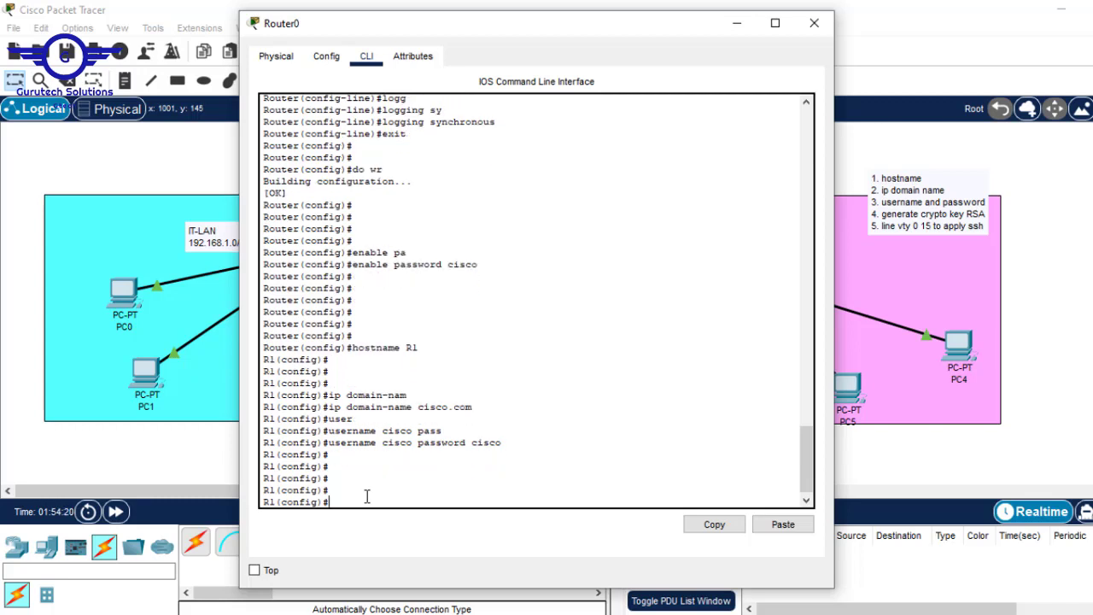
text(cry)
key(Tab)
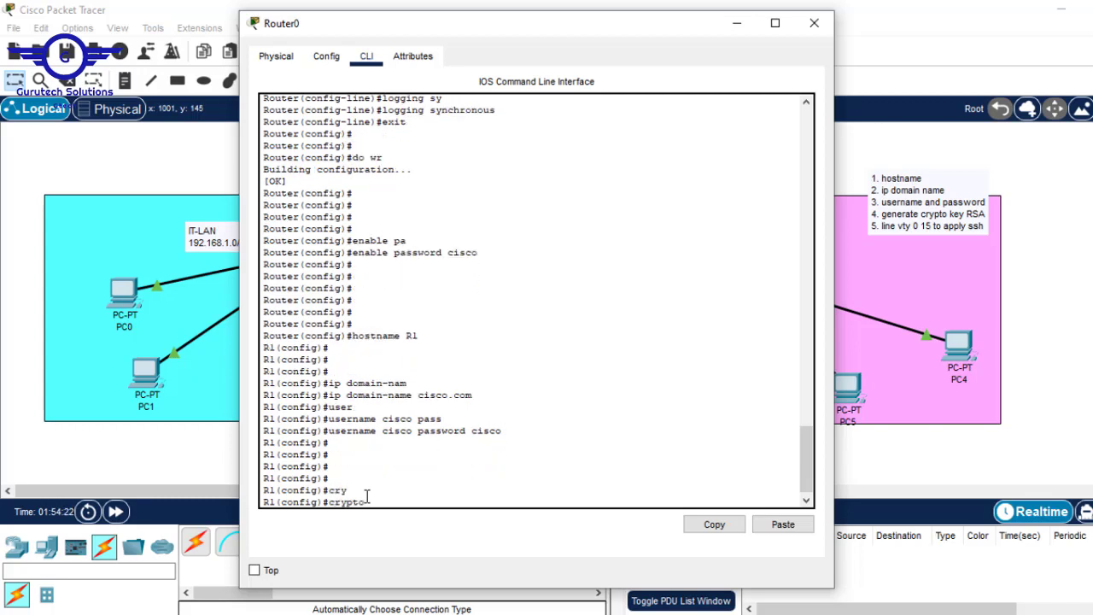
text(key)
key(Tab)
text(ge)
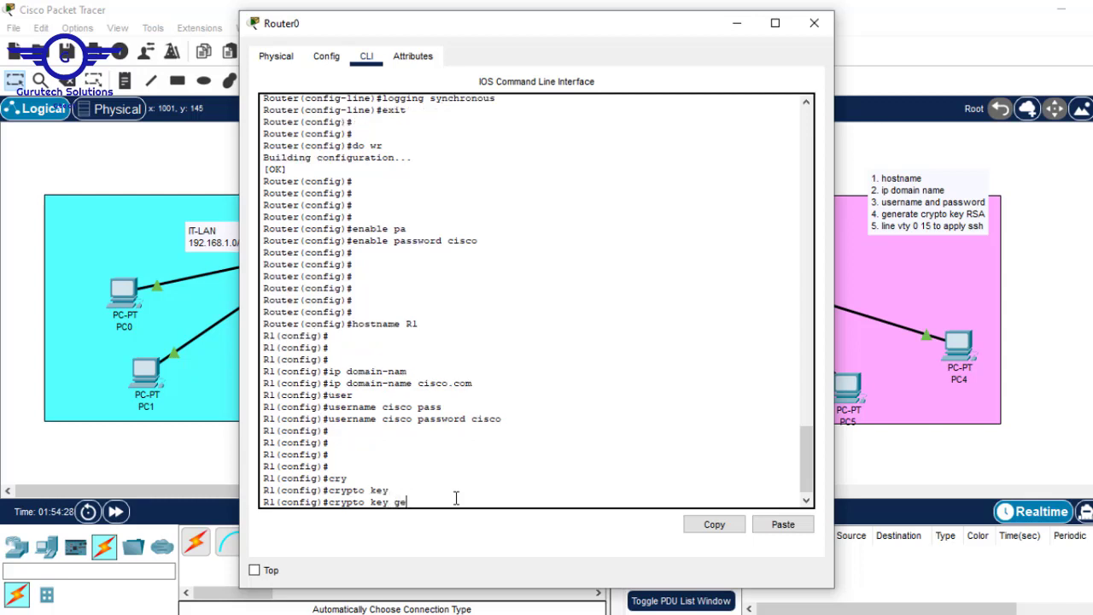
text(ne)
key(Tab)
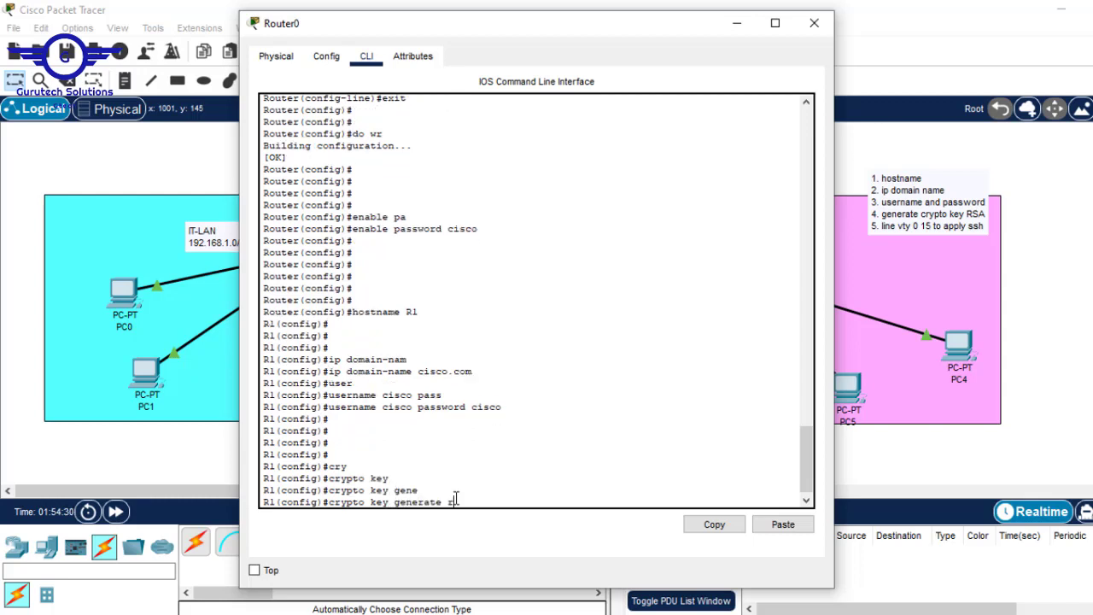
text(rsa)
key(Tab)
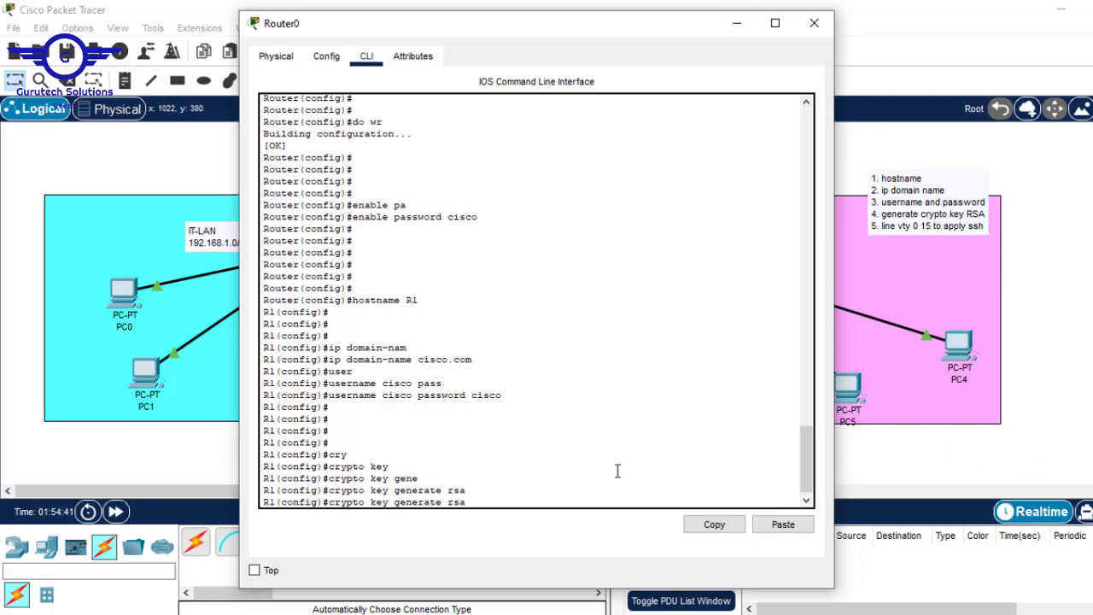
double_click(449, 502)
key(Return)
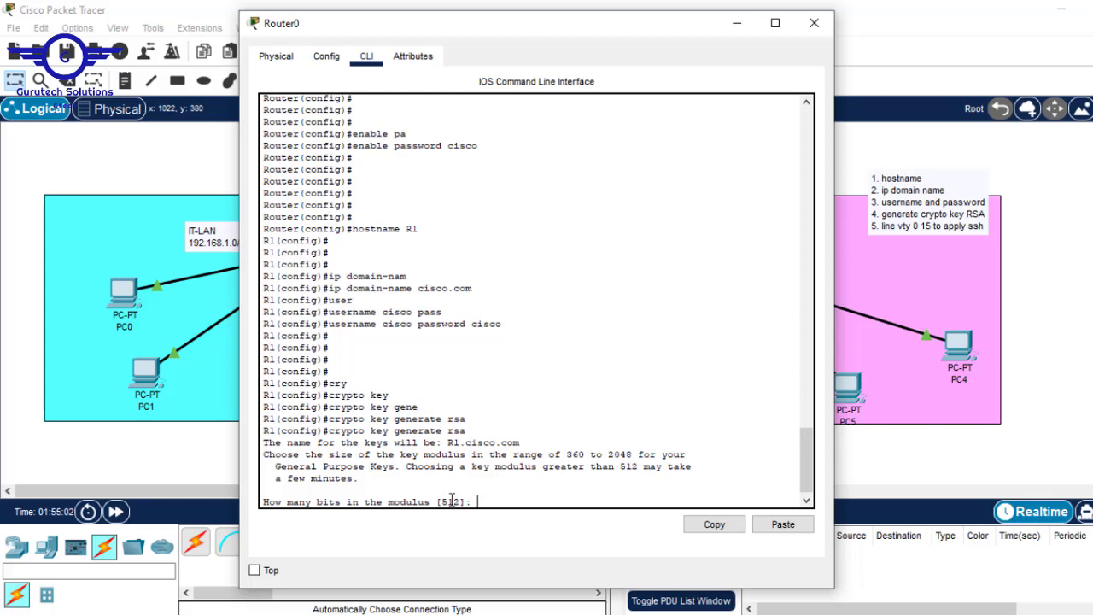
Choose a 1024-bit modulus, generating the RSA keys and enabling SSH 1.99
drag(444, 502, 461, 500)
click(507, 498)
text(1024)
drag(464, 501, 442, 500)
key(Return)
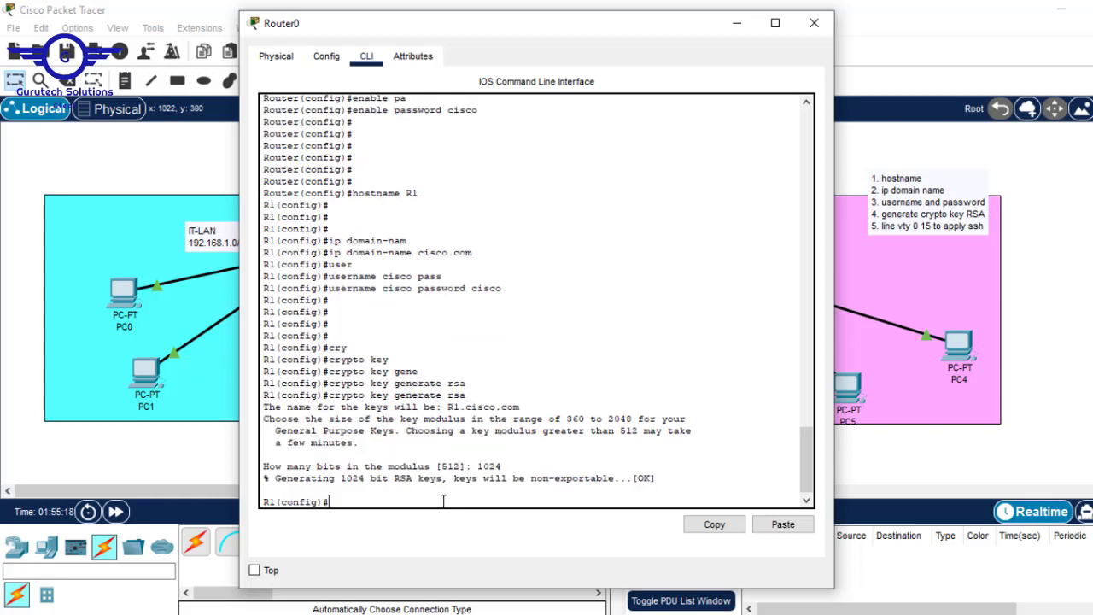
Enter configuration mode for vty lines 0 through 15
key(Return)
key(Return)
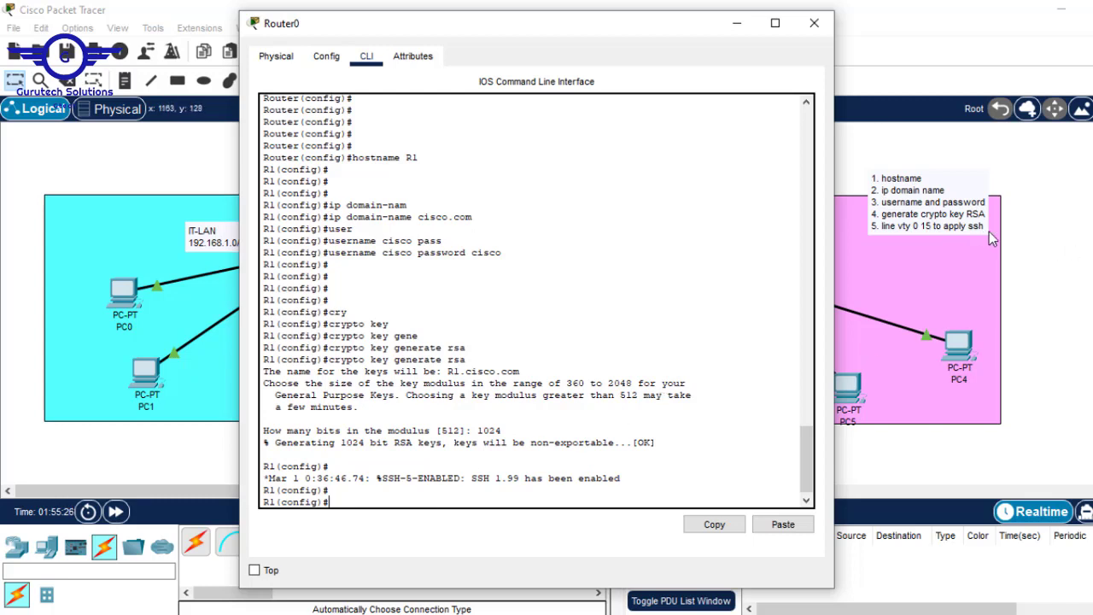
text(line vty 0 15)
key(Return)
key(Return)
key(Return)
key(Return)
key(Return)
key(Return)
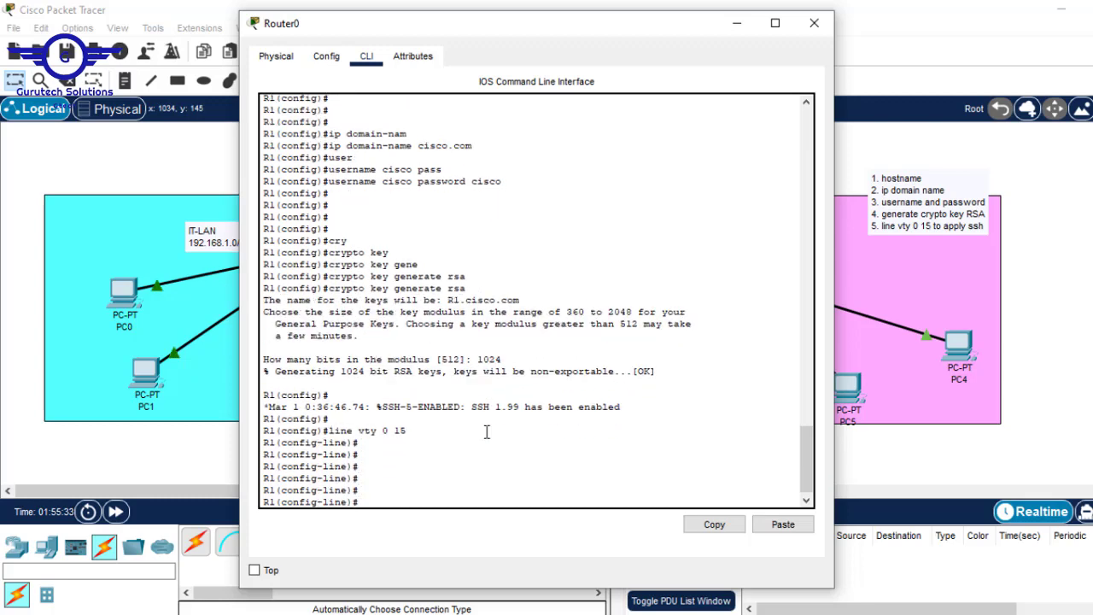
drag(345, 470, 306, 468)
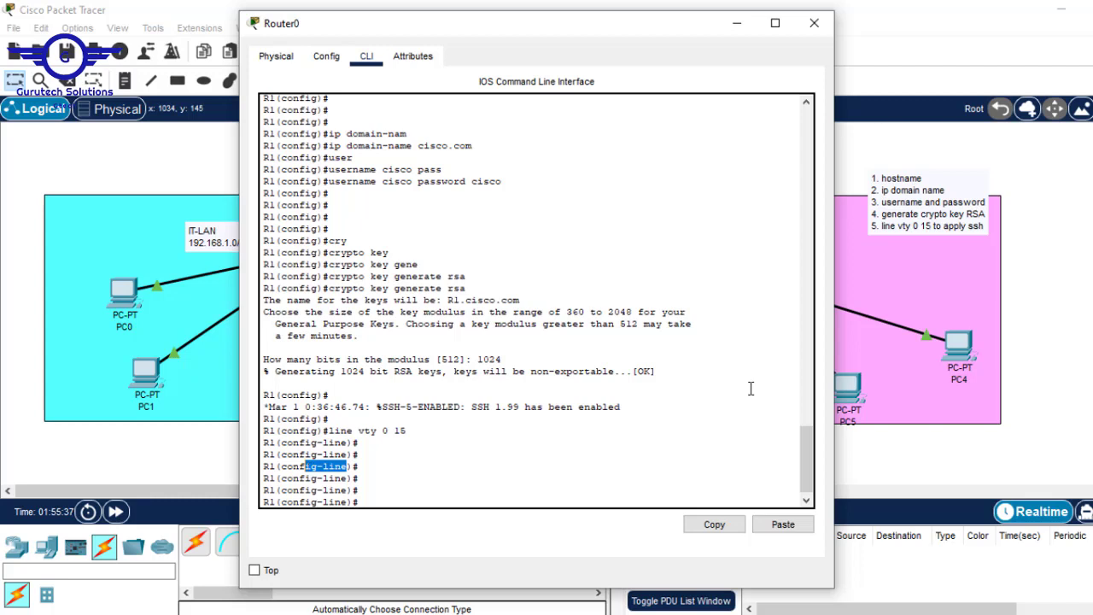
Append '6. login local' and '7. enable only ssh while disable telnet' to the SSH steps note
click(963, 226)
click(963, 227)
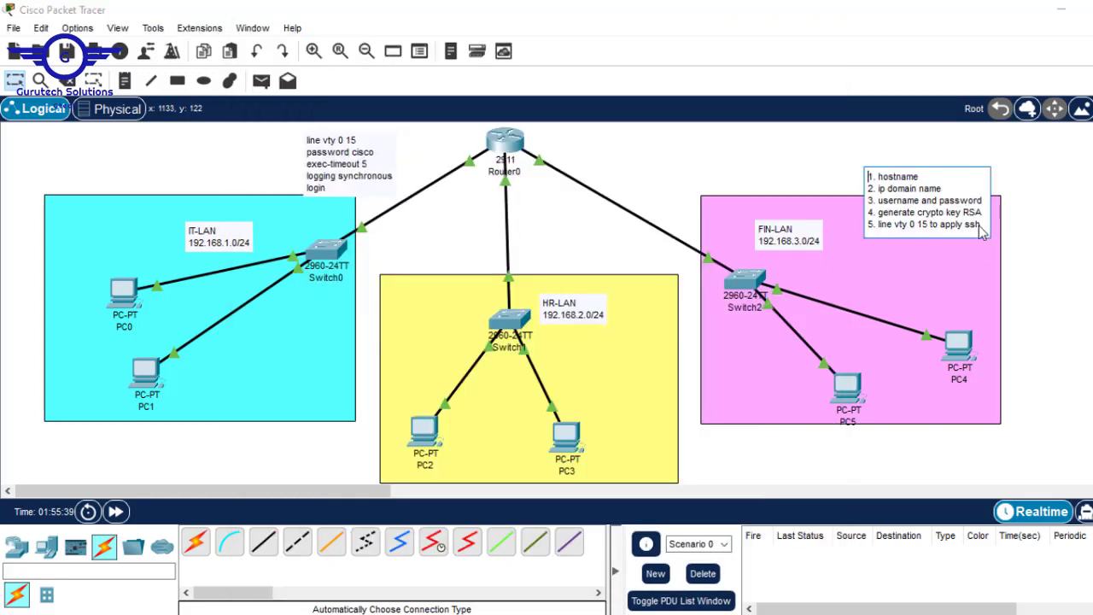
key(Return)
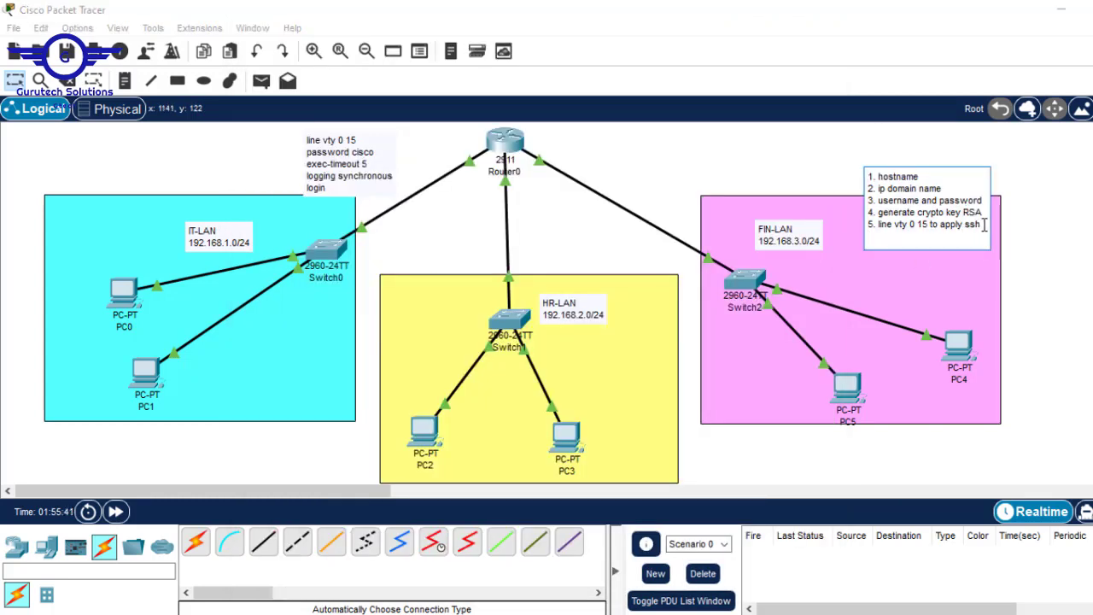
text(6. login local)
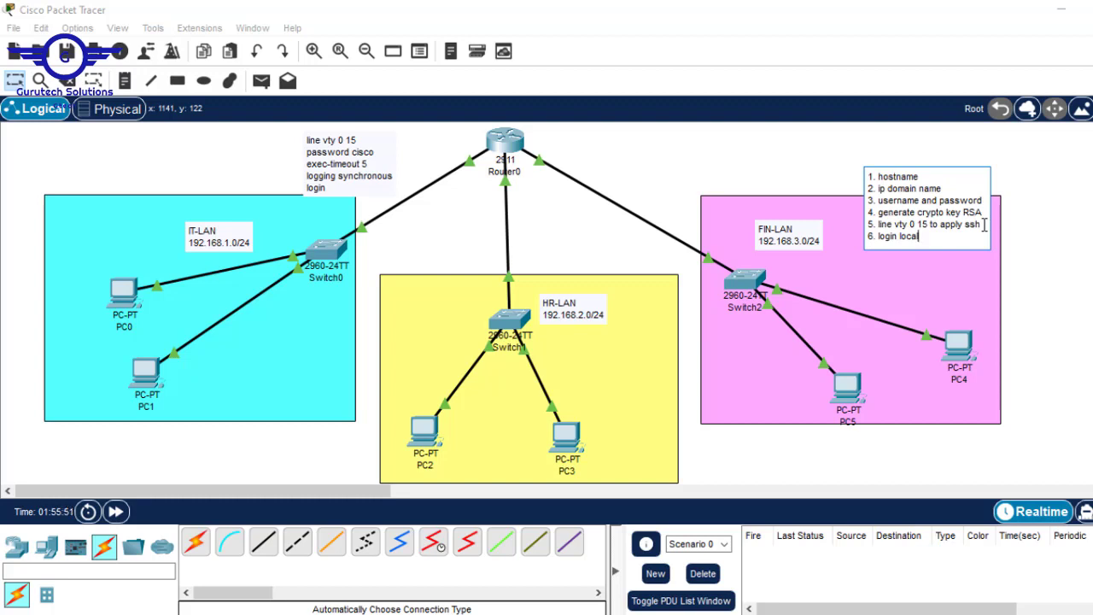
key(Return)
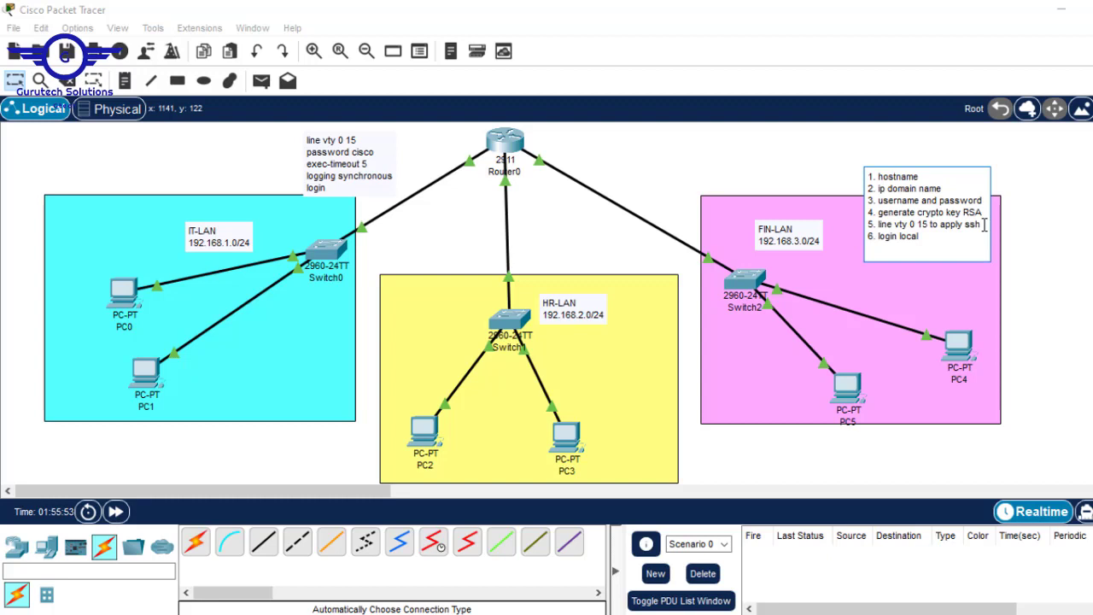
text(7)
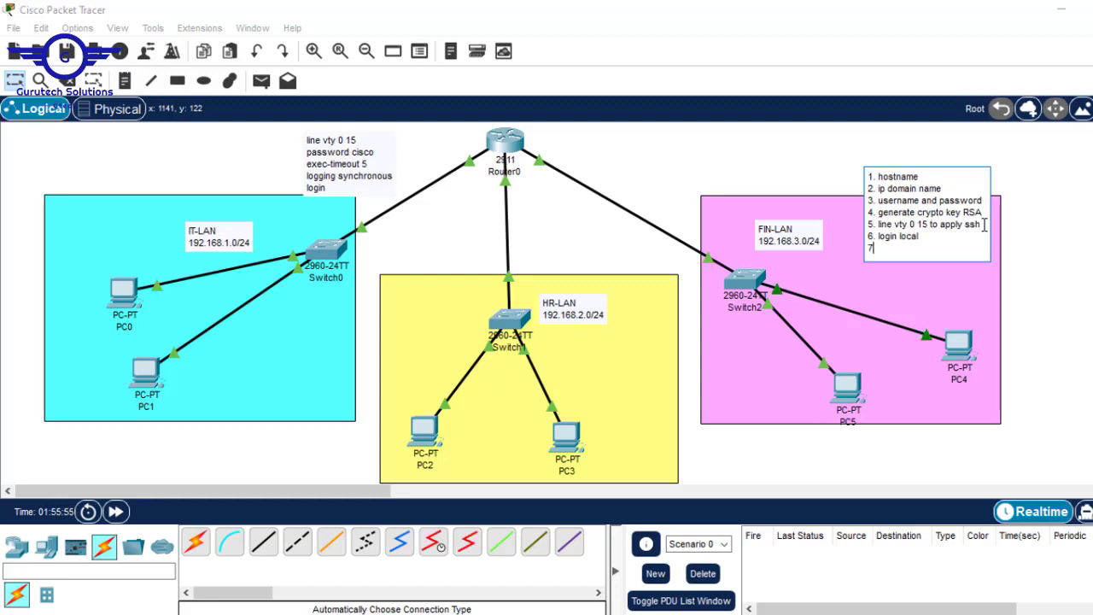
text(. ena)
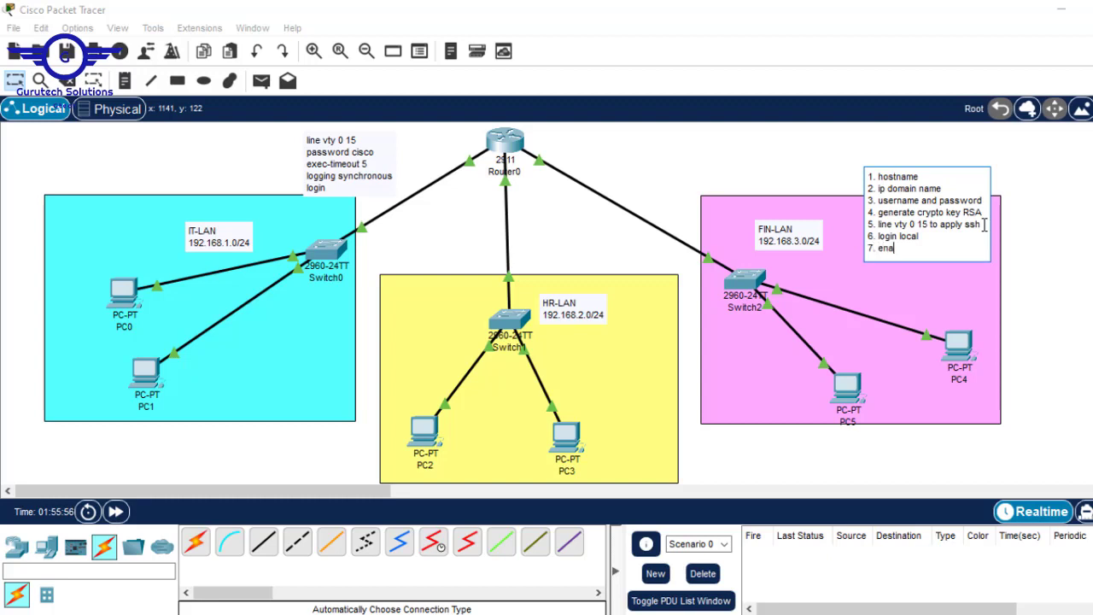
text(ble only ssh while disab)
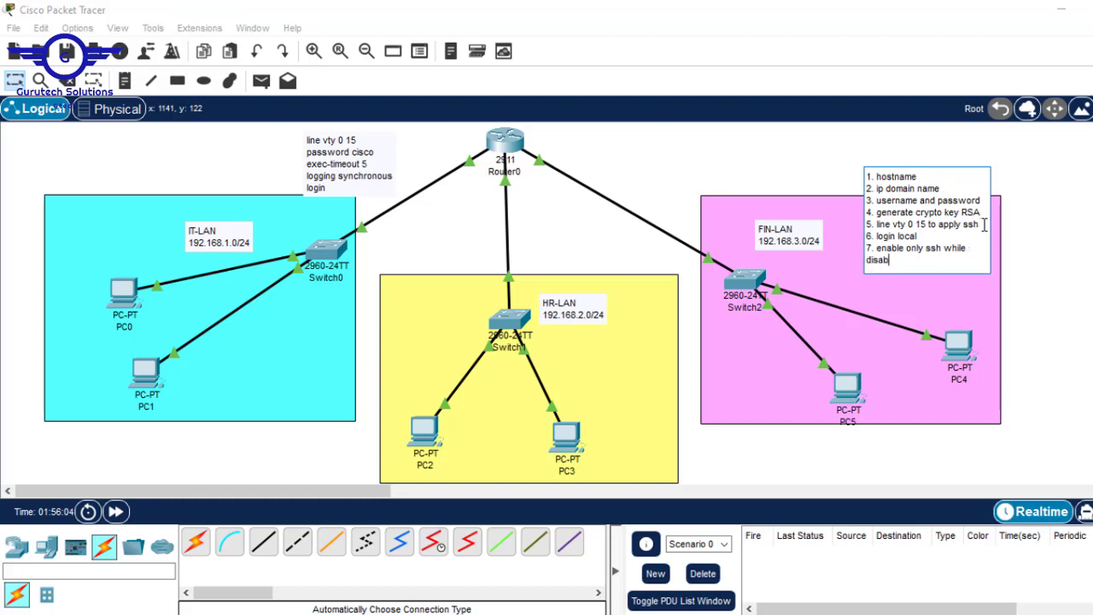
text(le telnet)
click(1003, 229)
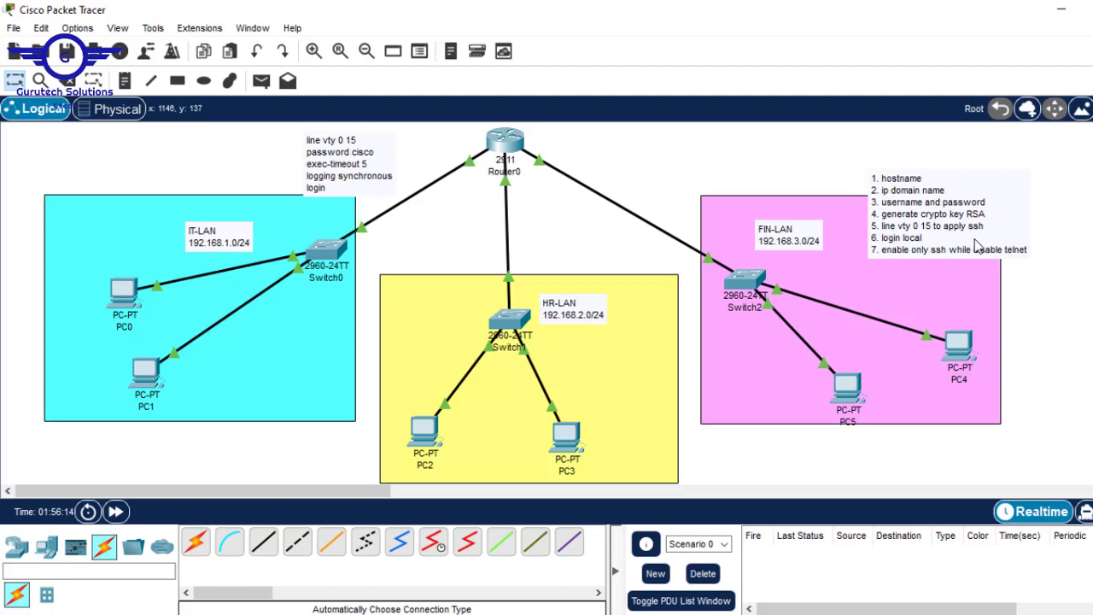
click(507, 143)
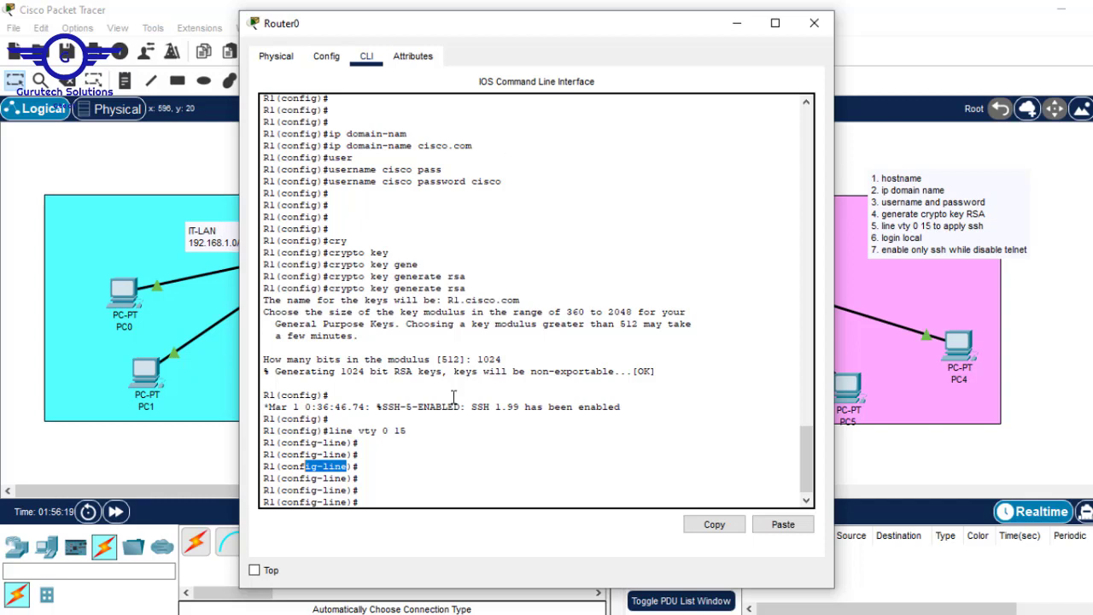
Enter 'login' and then 'login local' on R1's vty lines
click(403, 471)
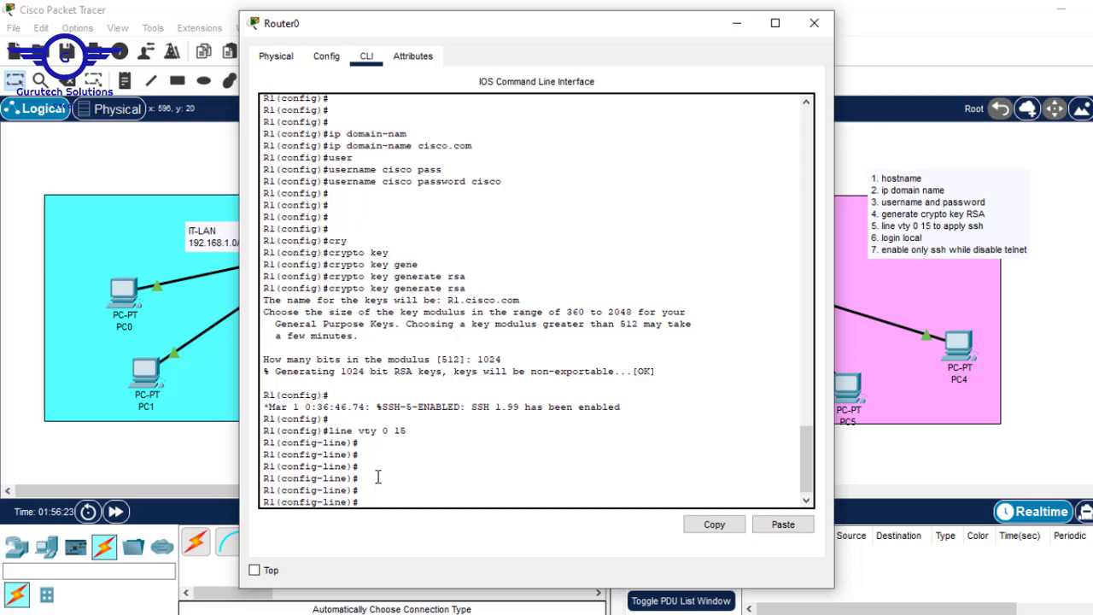
text(login)
key(Return)
key(Up)
text(loc)
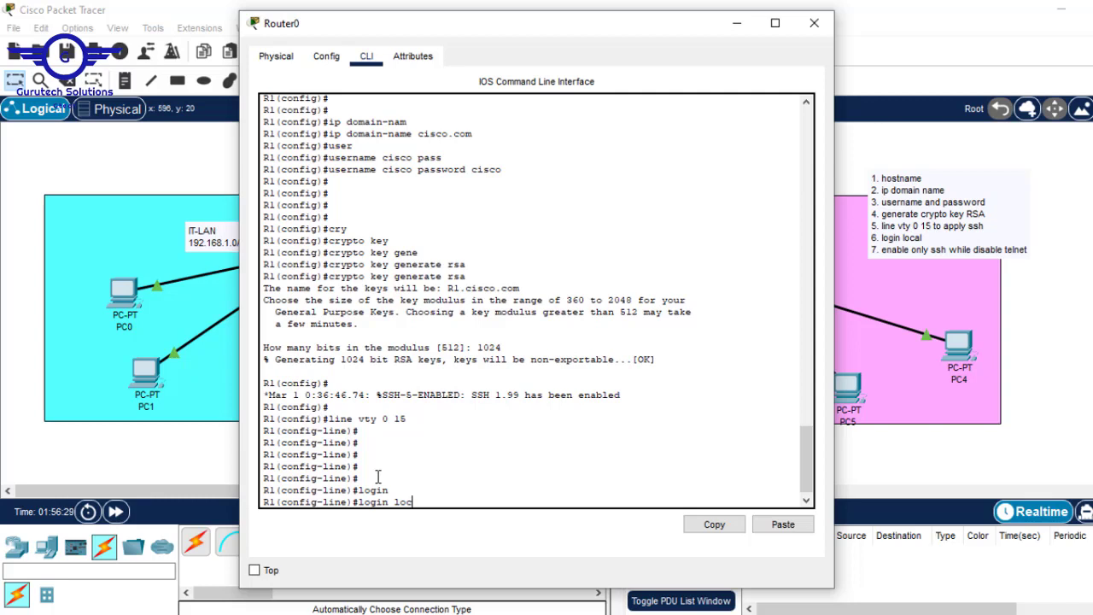
text(al)
drag(512, 169, 336, 175)
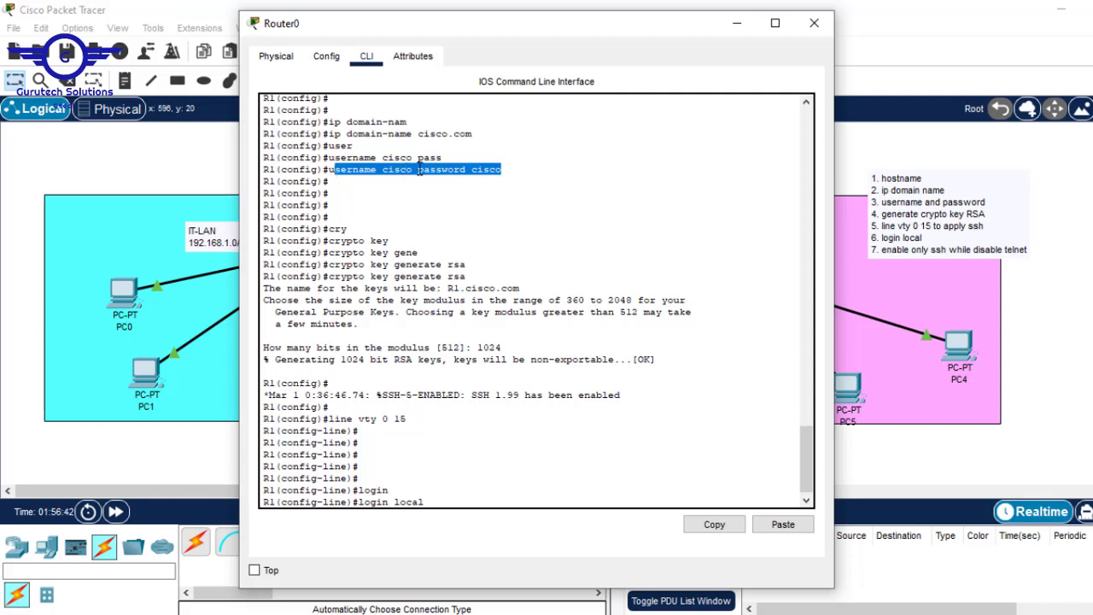
drag(407, 169, 393, 168)
key(Return)
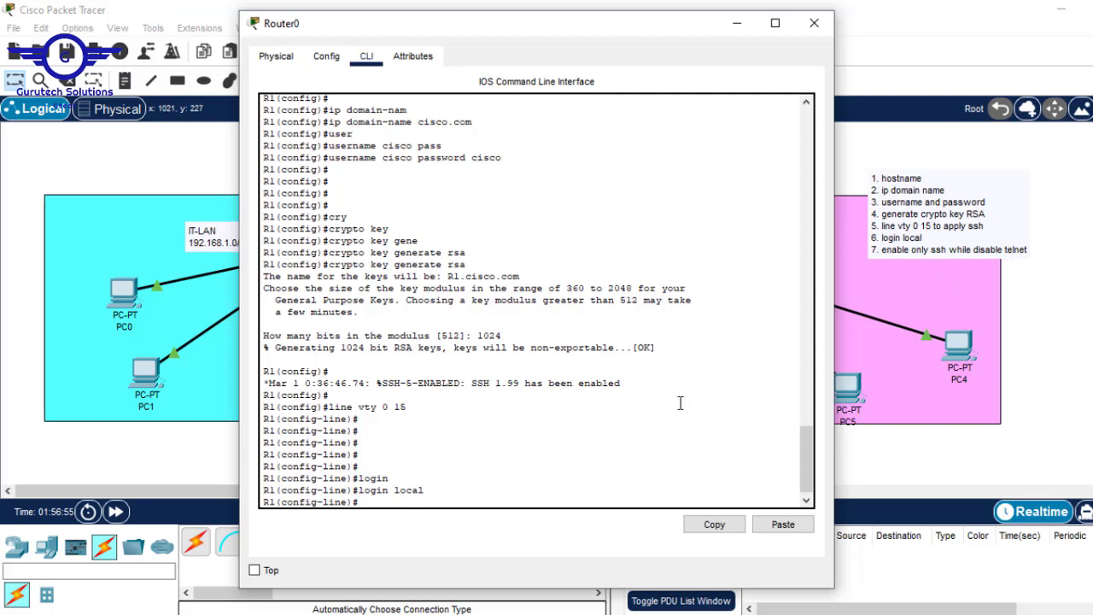
Type 'transport input ssh' without entering it, then return to the topology
key(Return)
key(Return)
text(tra)
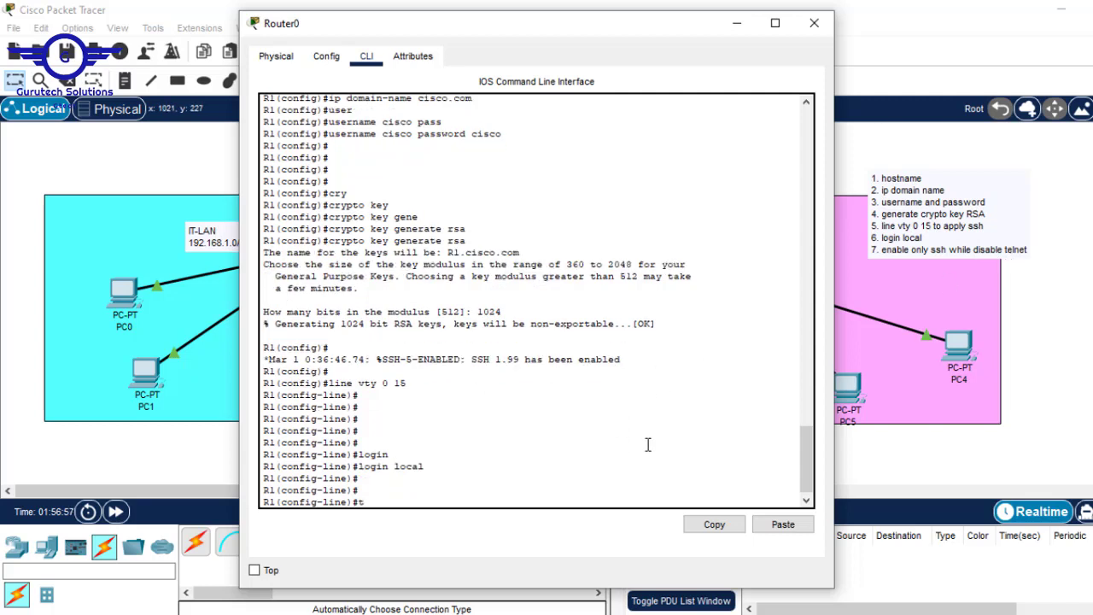
key(Tab)
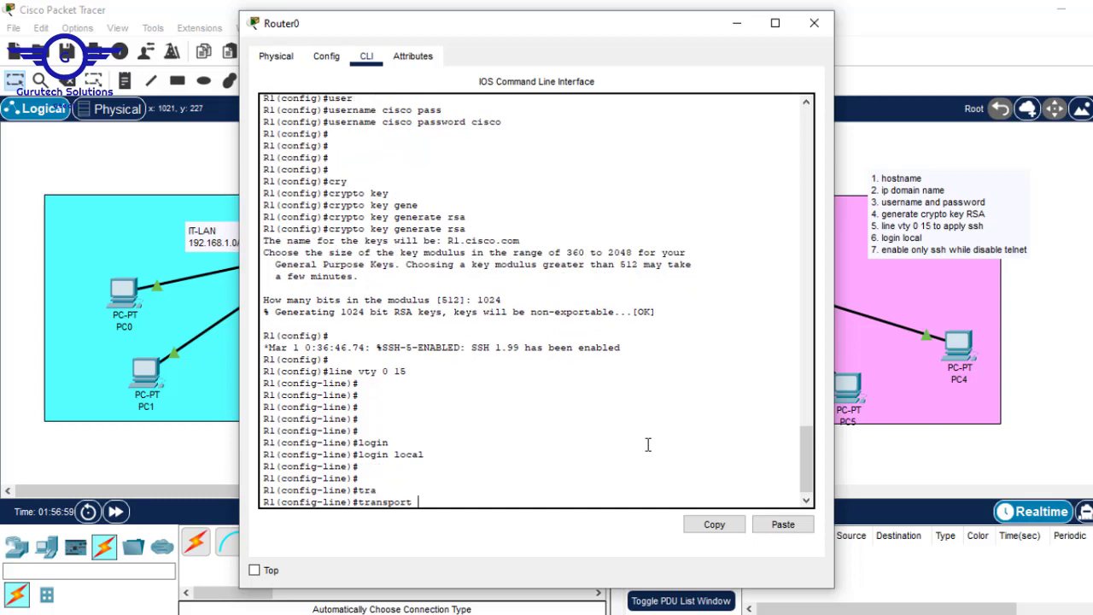
text(in)
key(Tab)
text(ss)
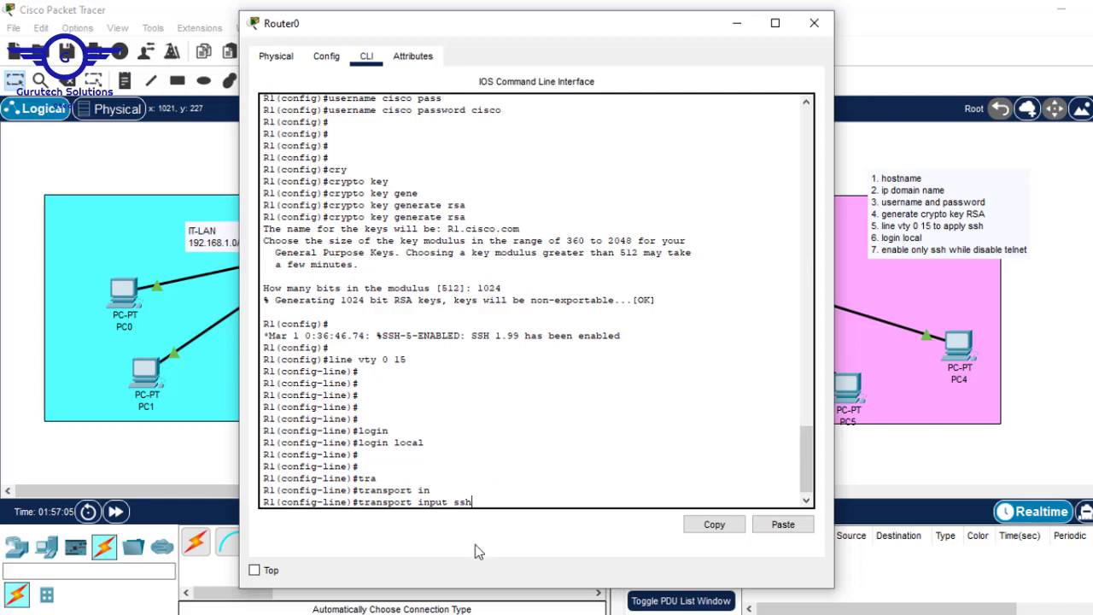
click(1092, 350)
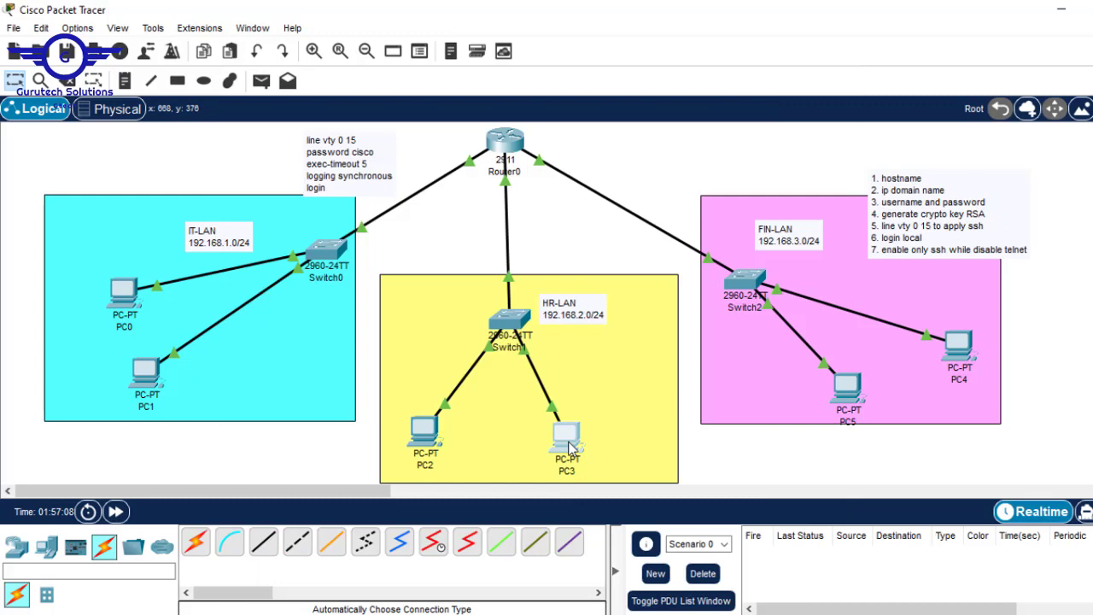
From PC3's command prompt, telnet to 192.168.1.1 and log in with the local credentials
click(565, 437)
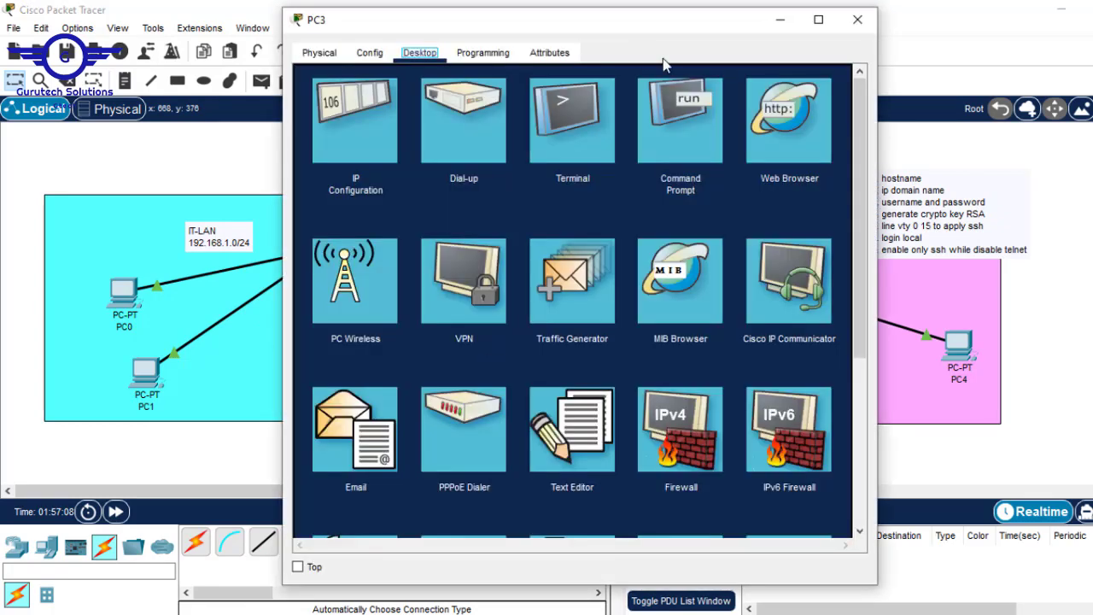
click(694, 121)
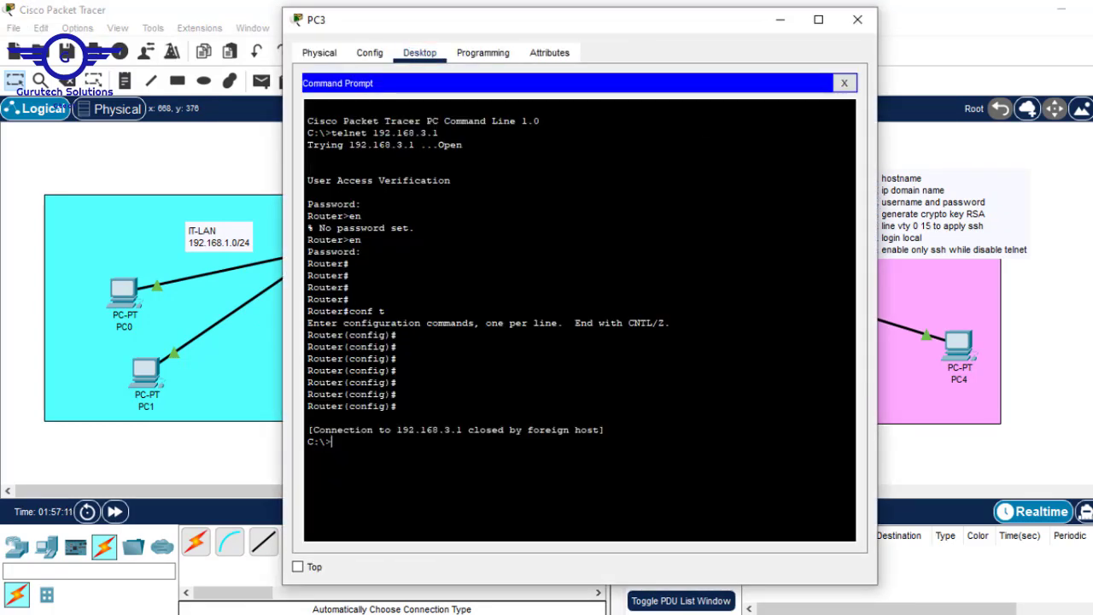
key(Return)
key(Return)
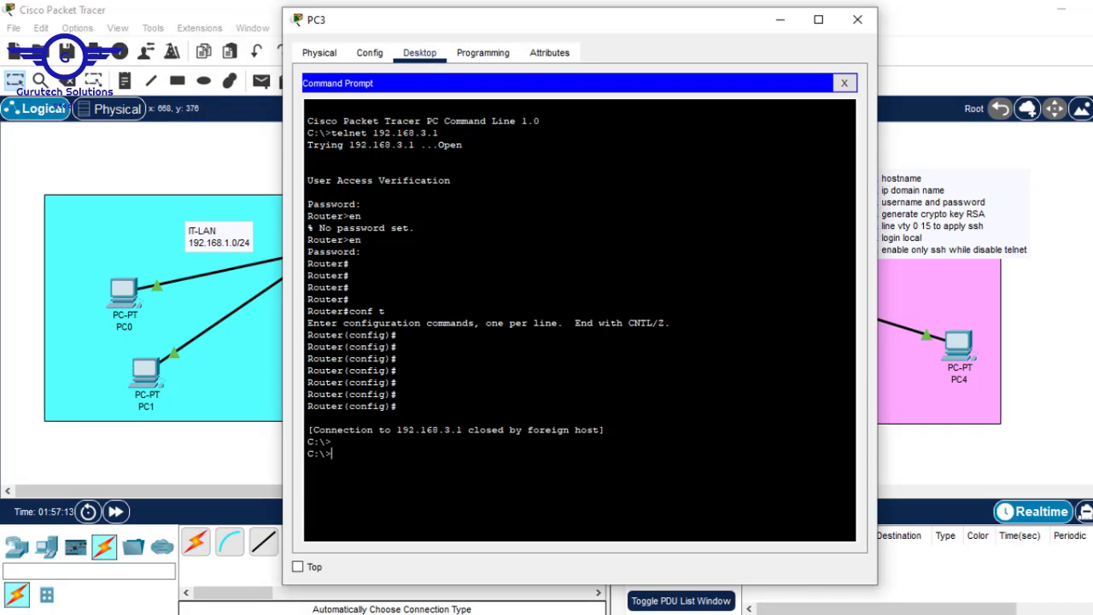
text(telnet 192.168)
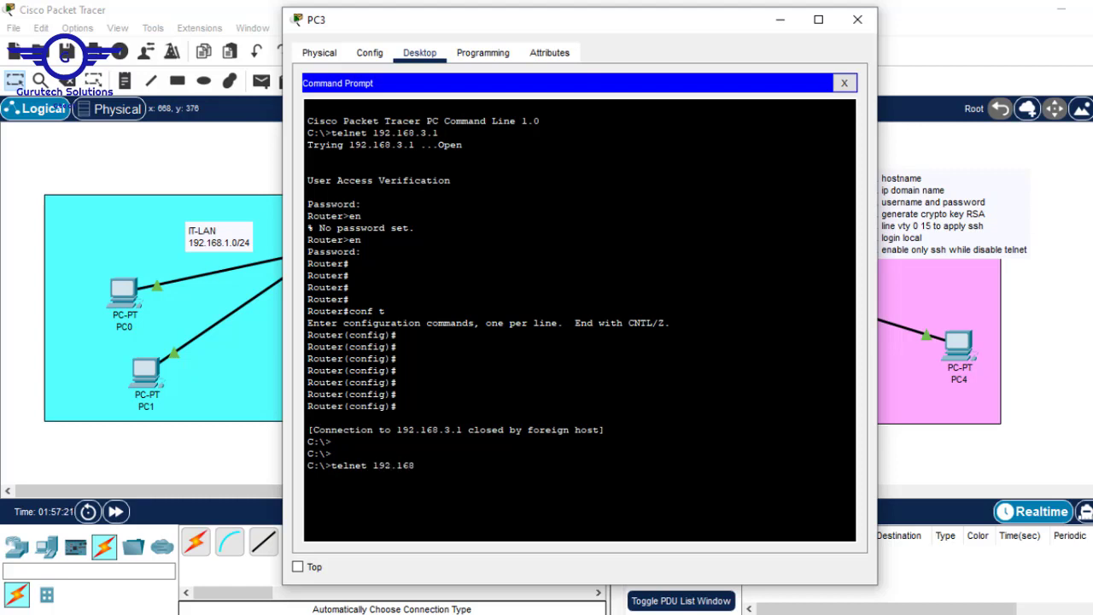
text(.1.1)
key(Return)
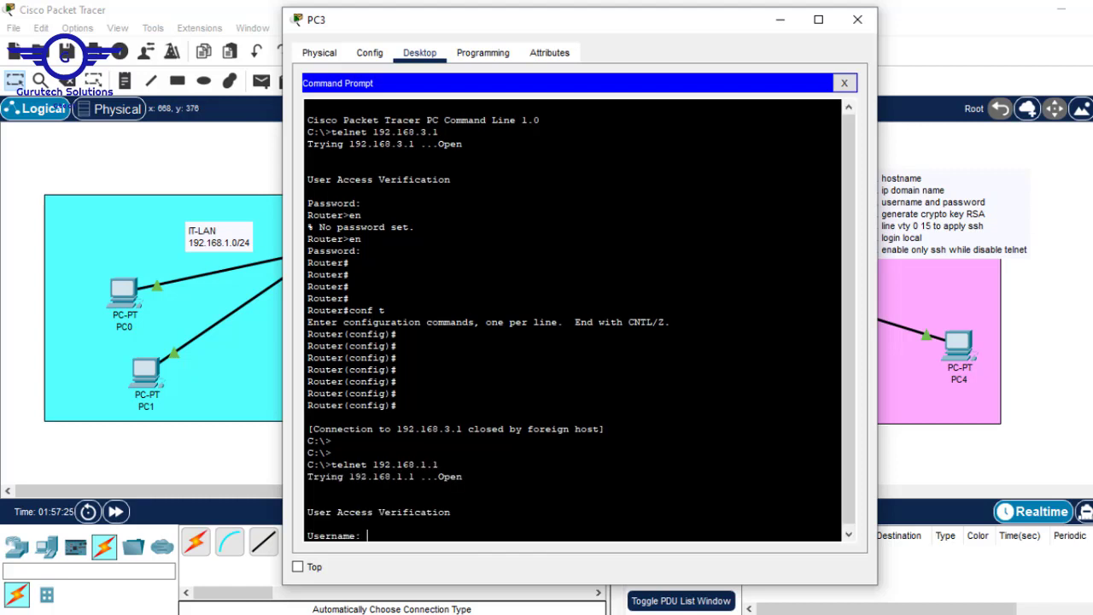
text(cisco)
key(Return)
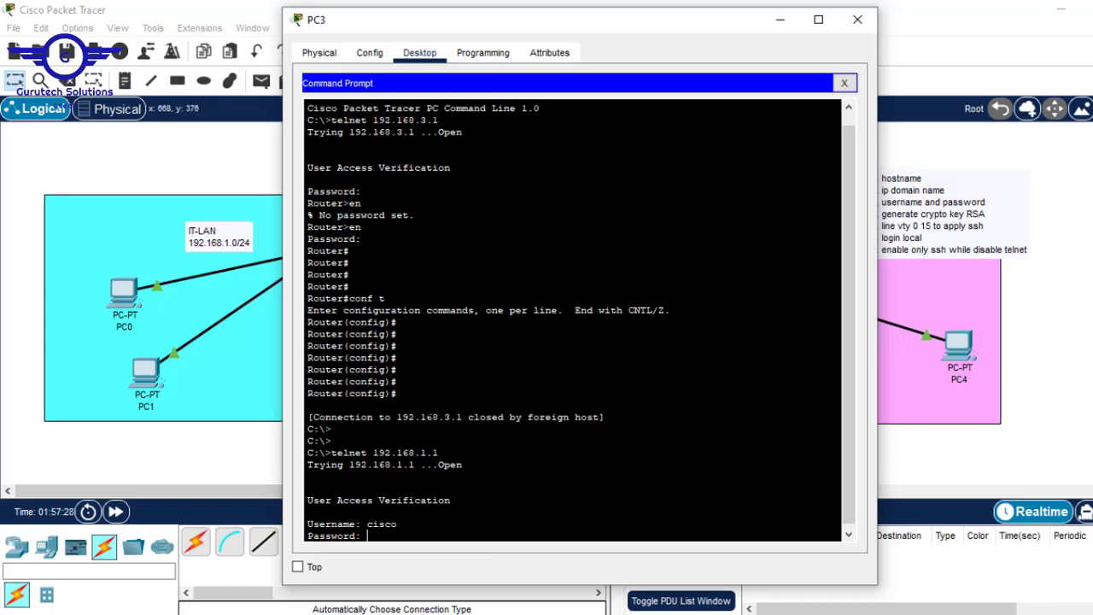
key(Return)
key(Return)
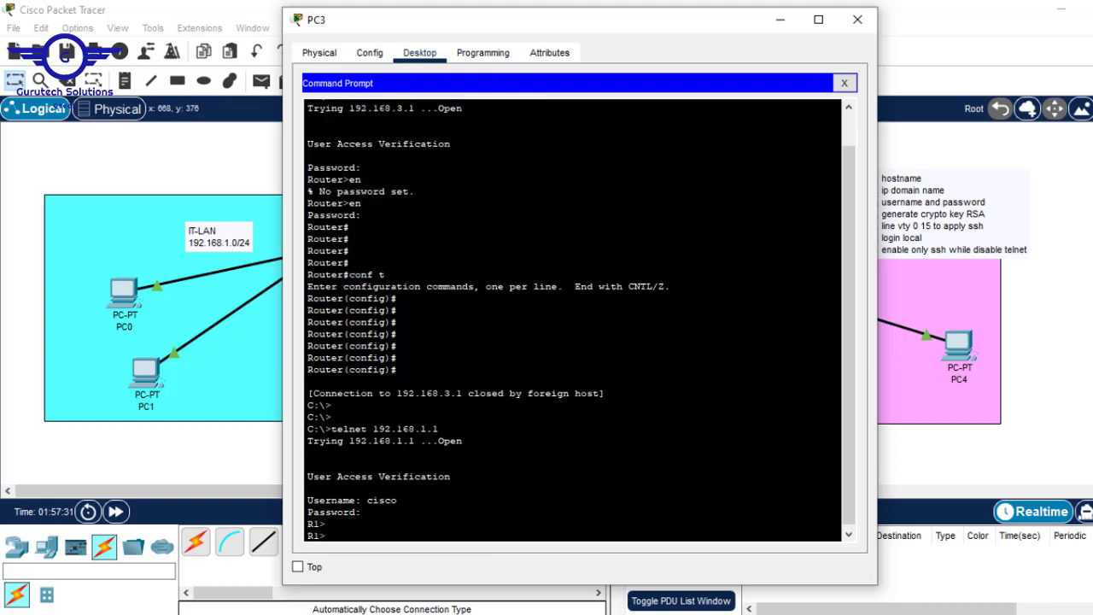
drag(331, 429, 439, 429)
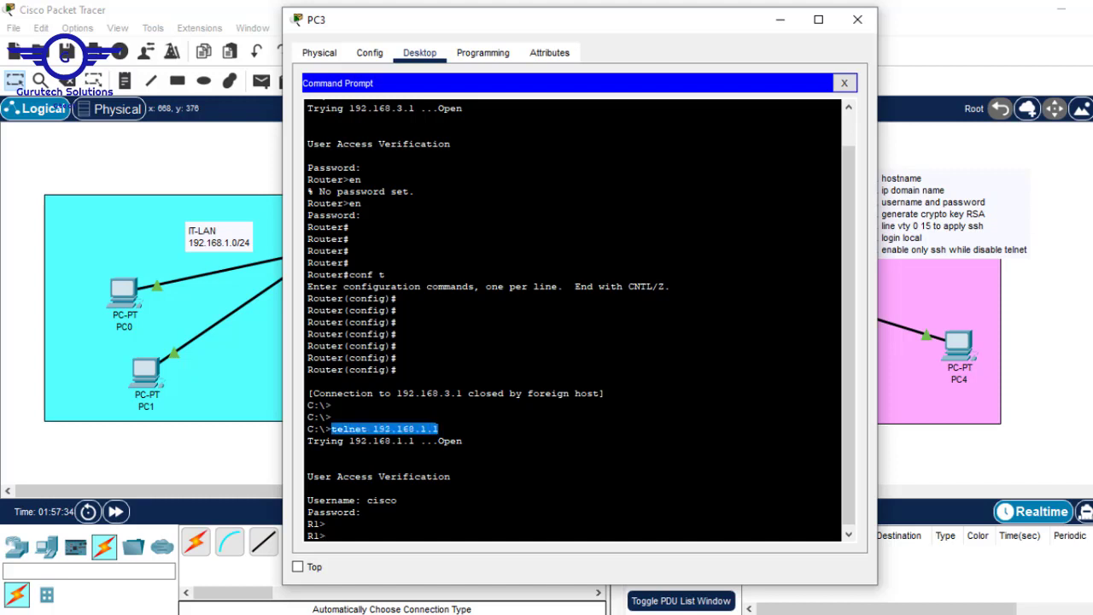
click(1084, 244)
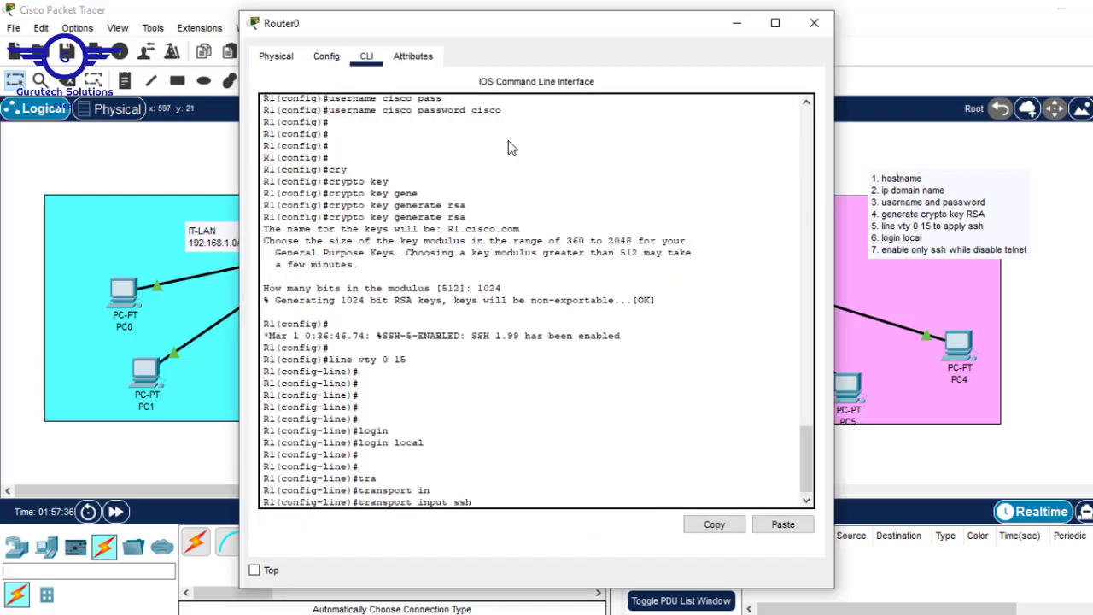
Apply 'transport input ssh' on R1 and save with 'do wr', then return to PC3's prompt
click(510, 145)
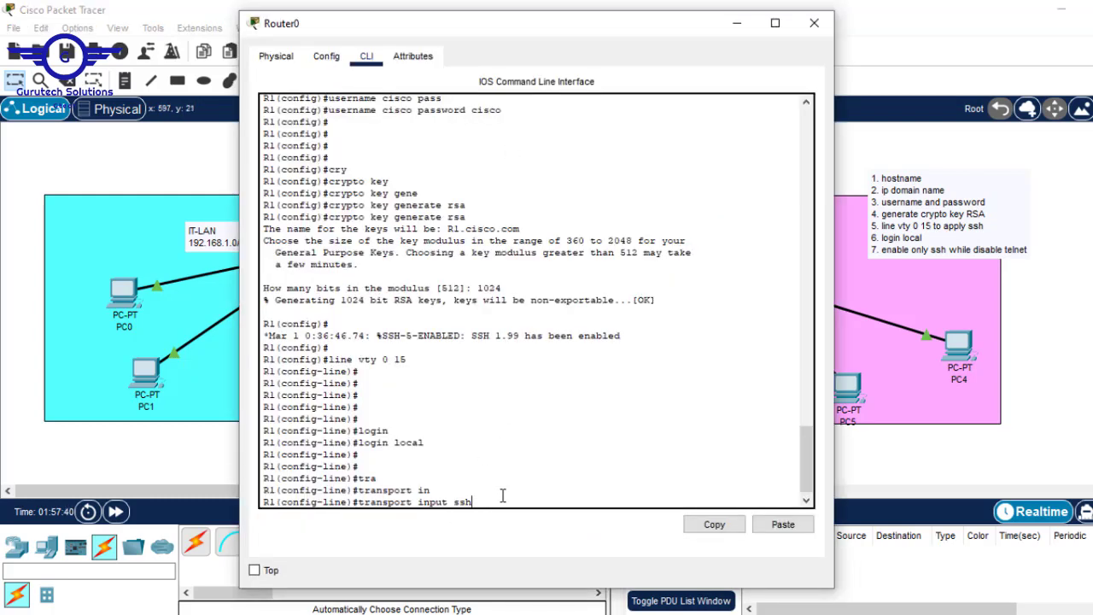
key(Return)
text(dpo)
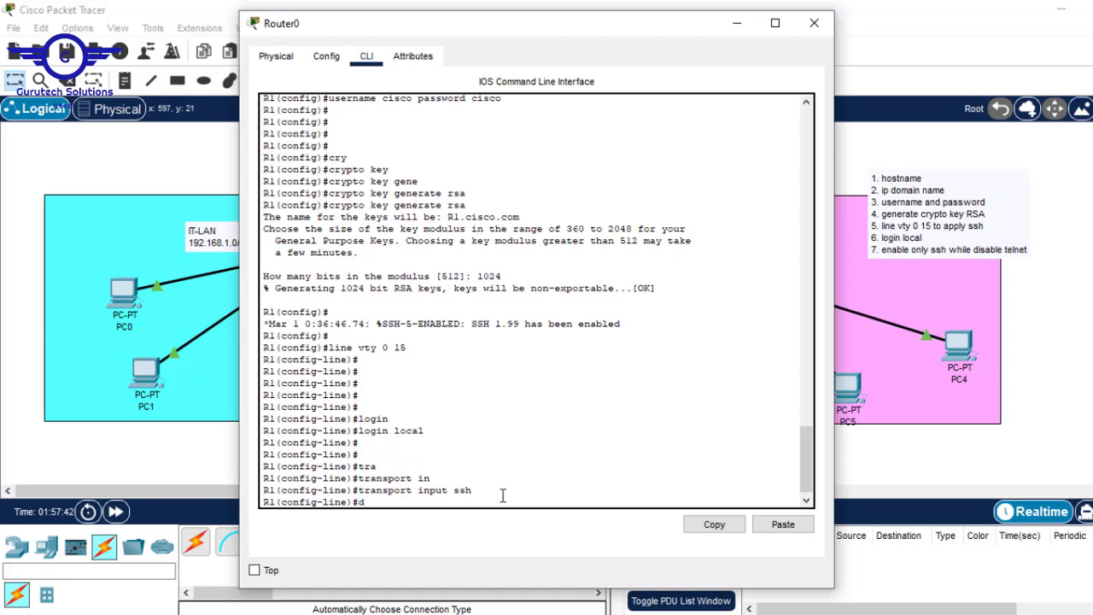
key(BackSpace)
key(BackSpace)
text(o w)
key(Return)
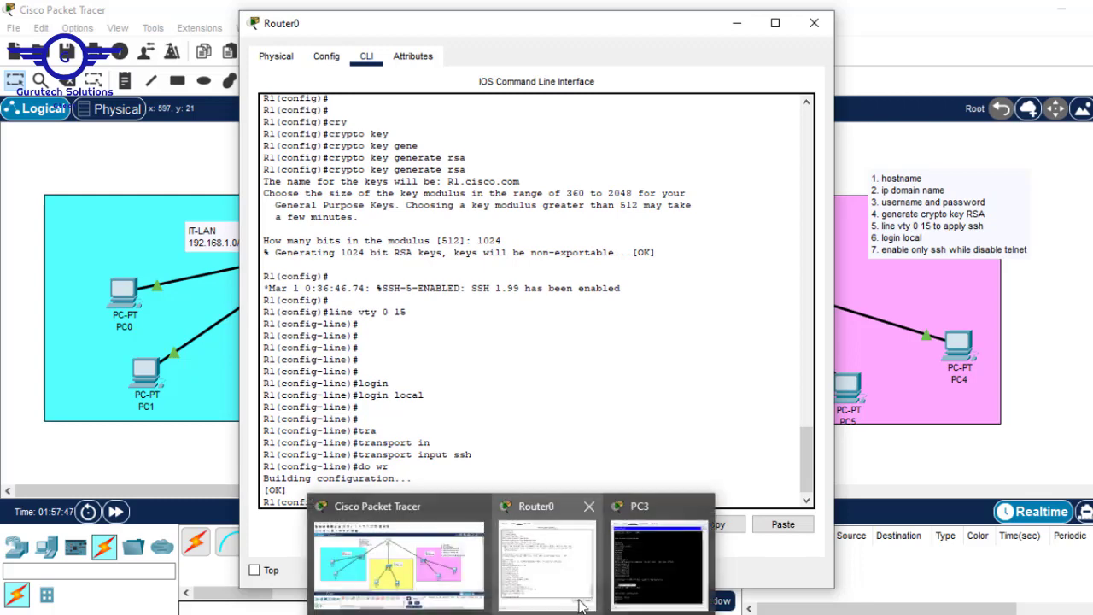
click(636, 563)
click(367, 513)
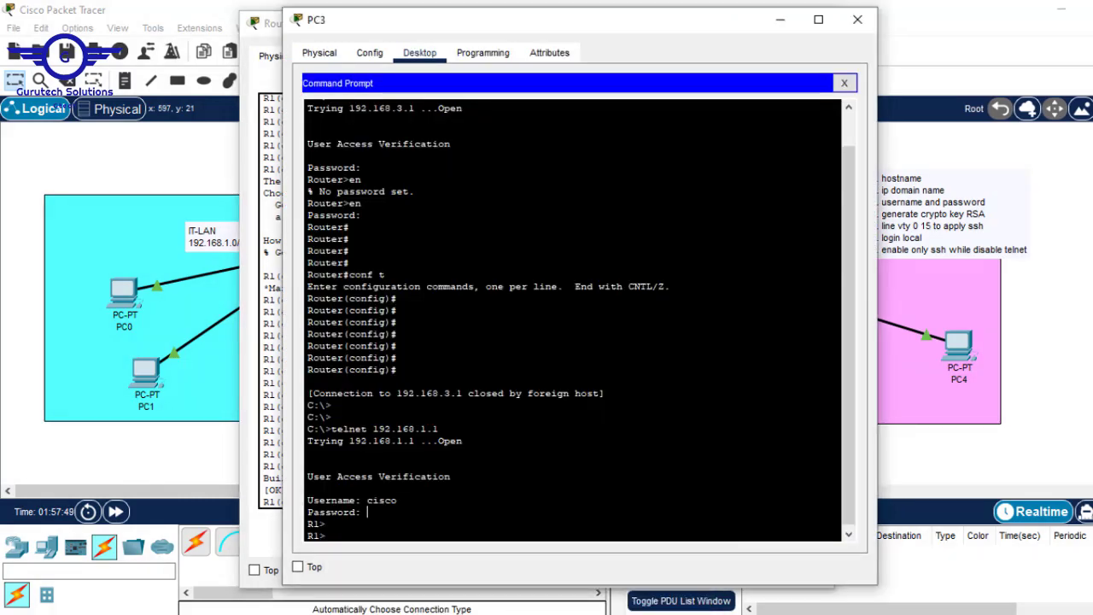
End and exit PC3's telnet session to the router
text(end)
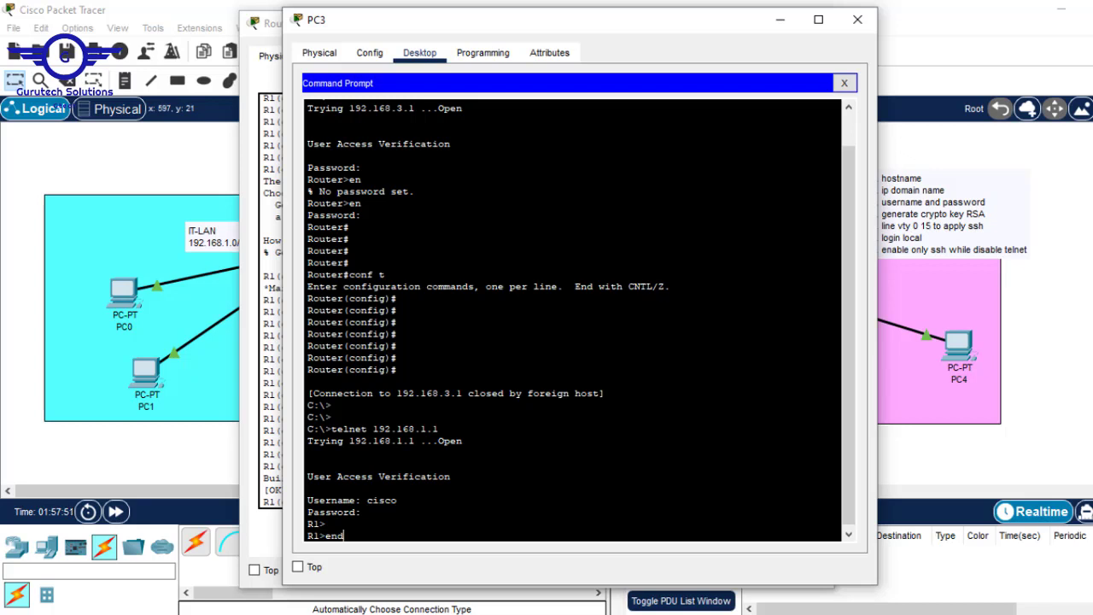
key(Return)
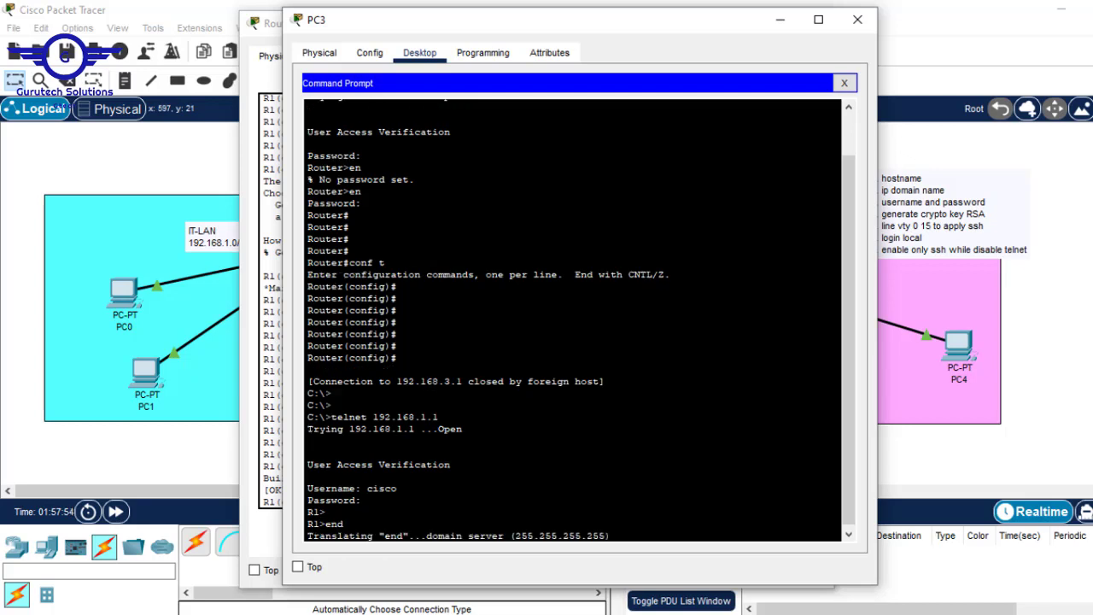
key(Return)
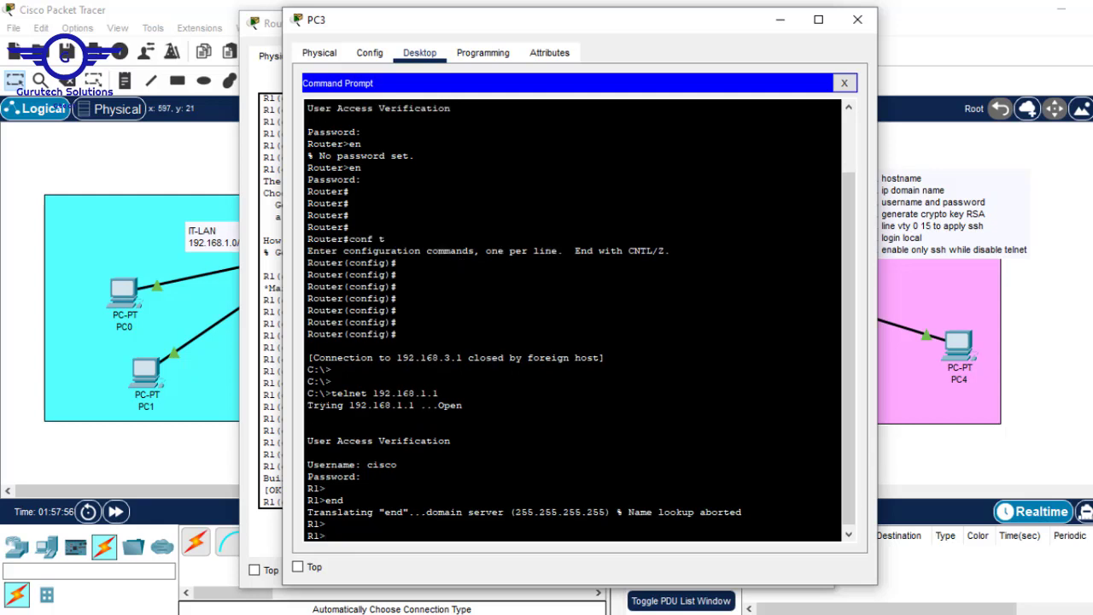
text(ex)
key(Return)
key(Return)
key(Return)
key(Return)
key(Return)
key(Return)
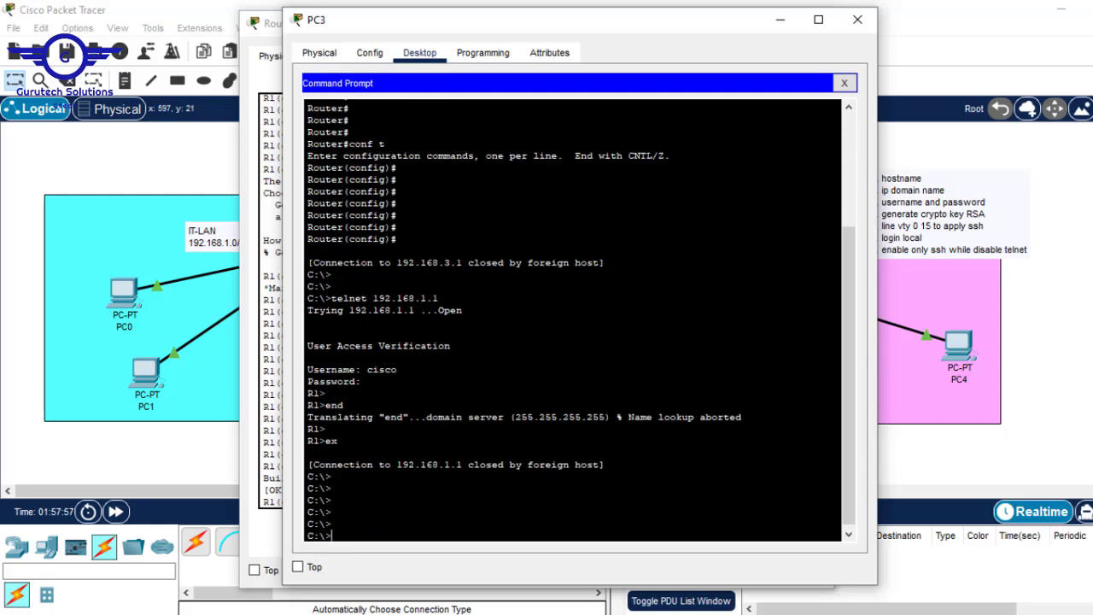
drag(340, 525, 295, 529)
drag(333, 512, 301, 513)
drag(438, 298, 461, 310)
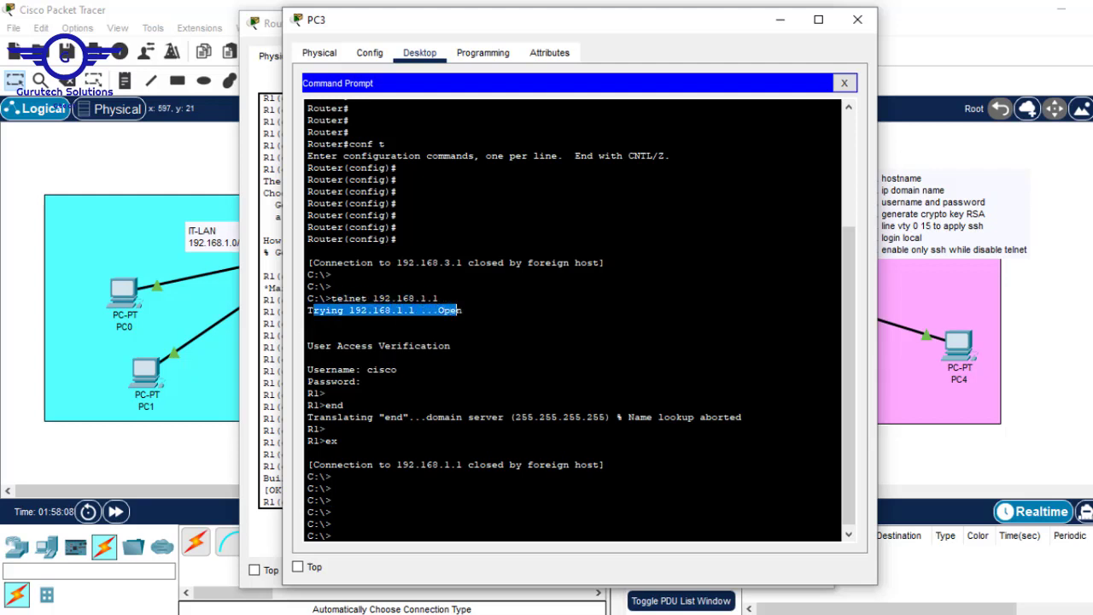
click(457, 310)
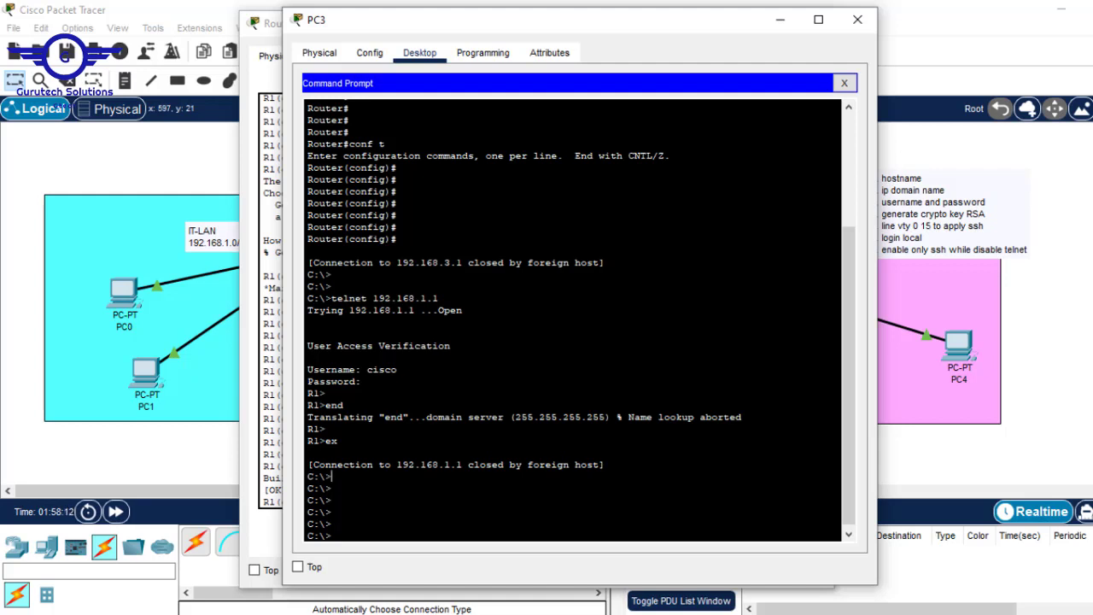
Retry 'telnet 192.168.1.1' twice, each closed by the foreign host
key(Up)
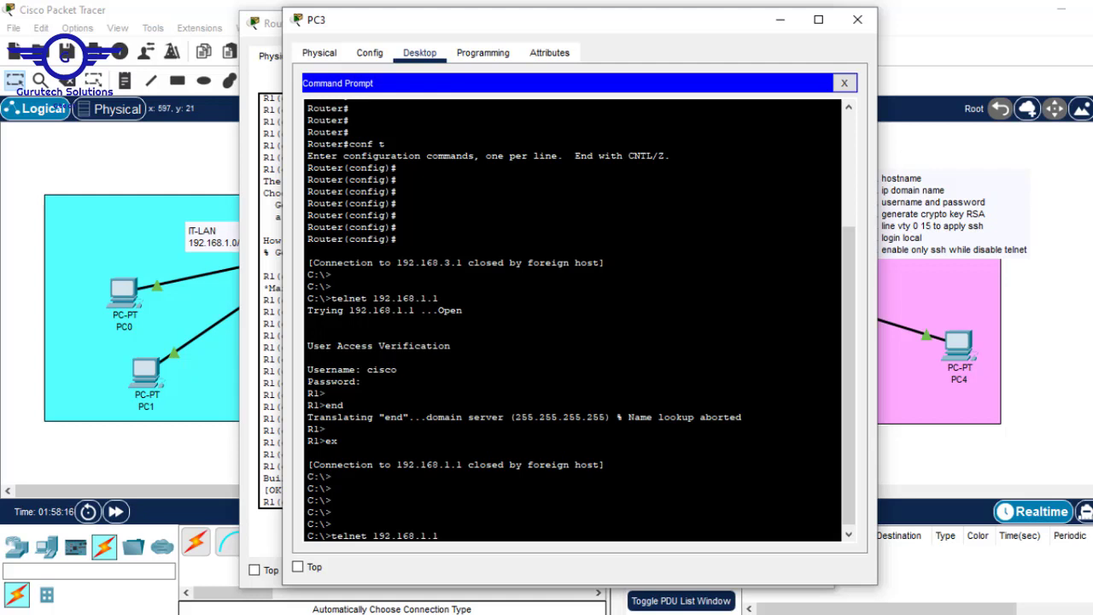
drag(439, 536, 330, 536)
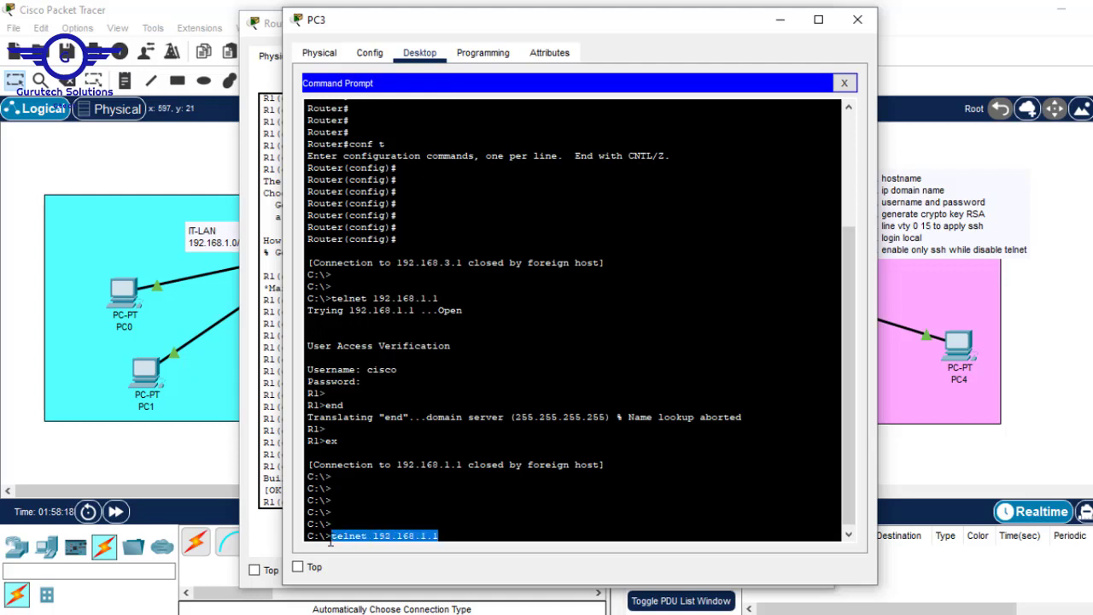
key(Return)
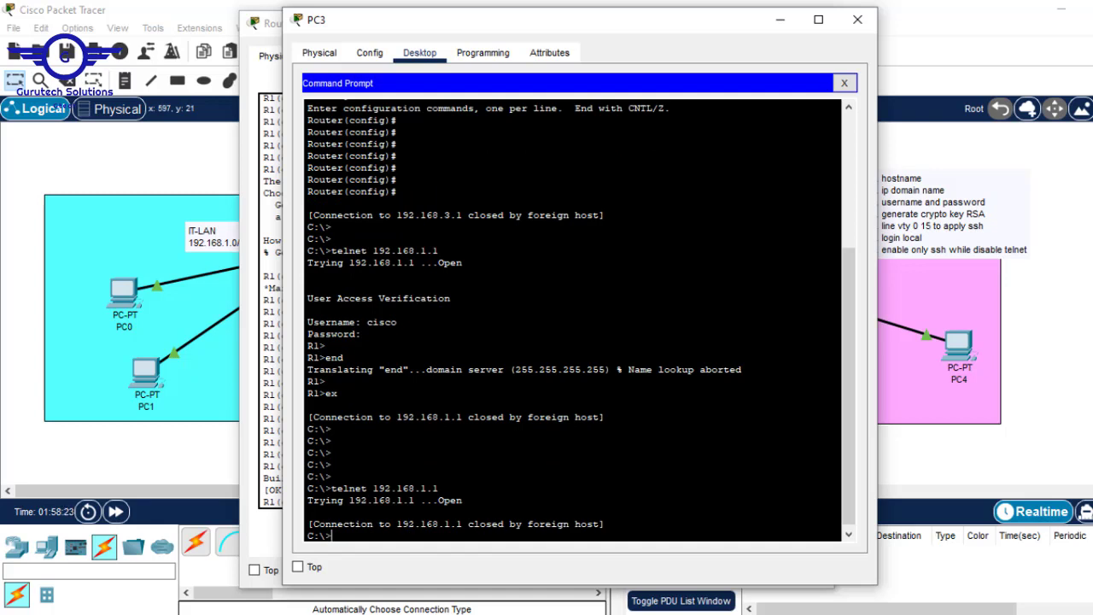
drag(462, 523, 605, 524)
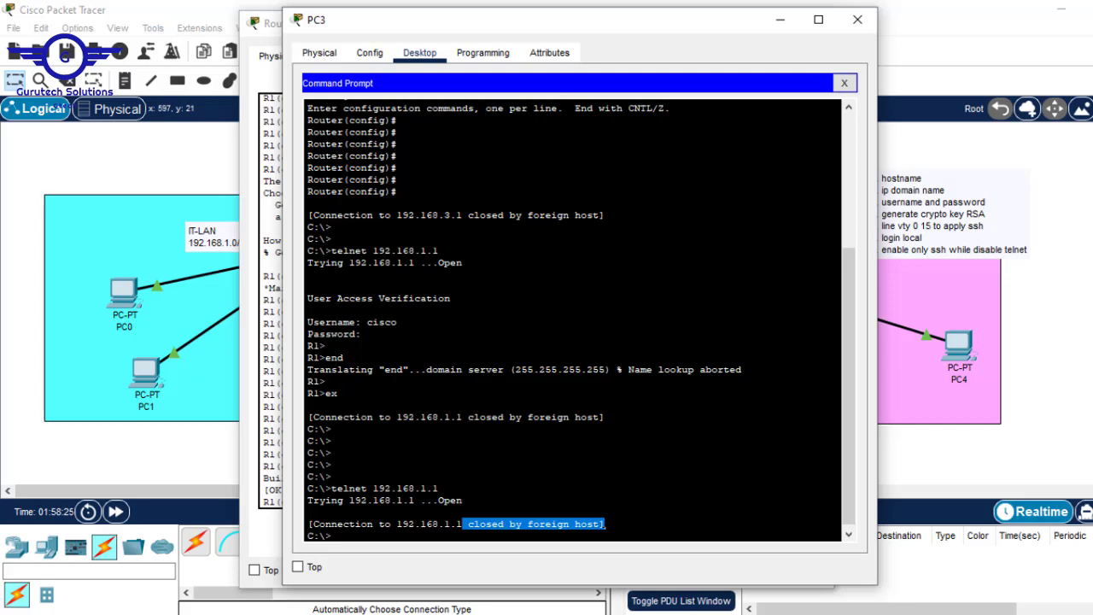
key(Up)
key(Return)
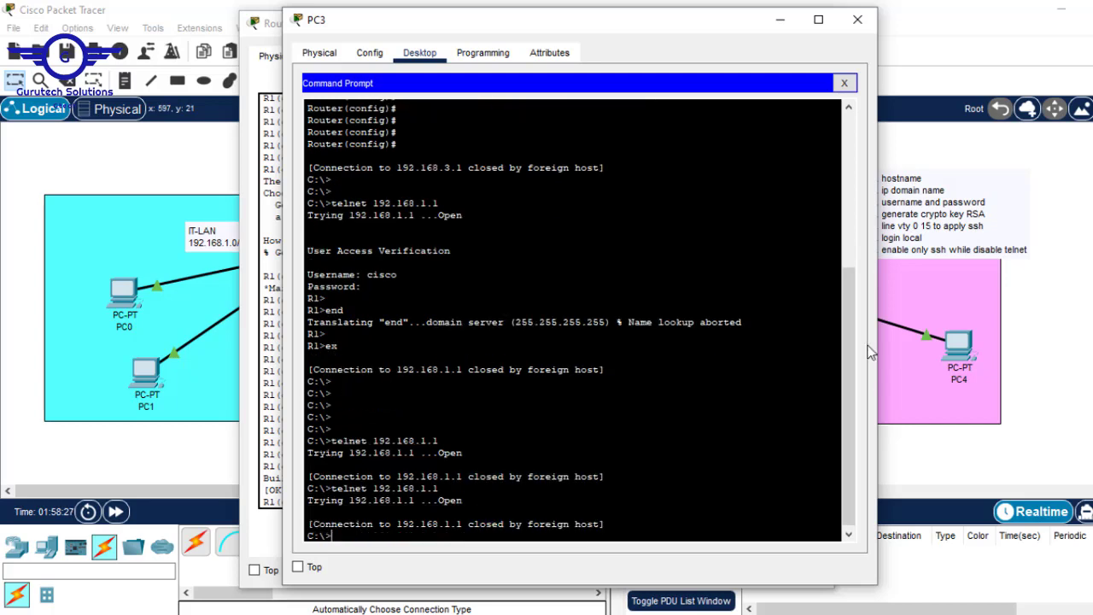
click(1091, 258)
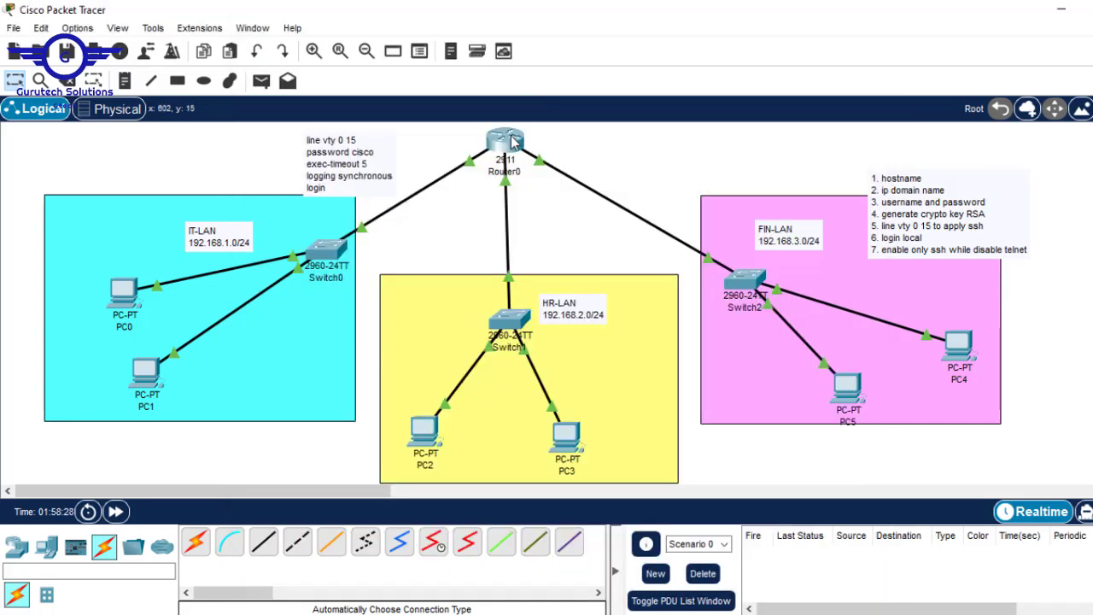
click(509, 140)
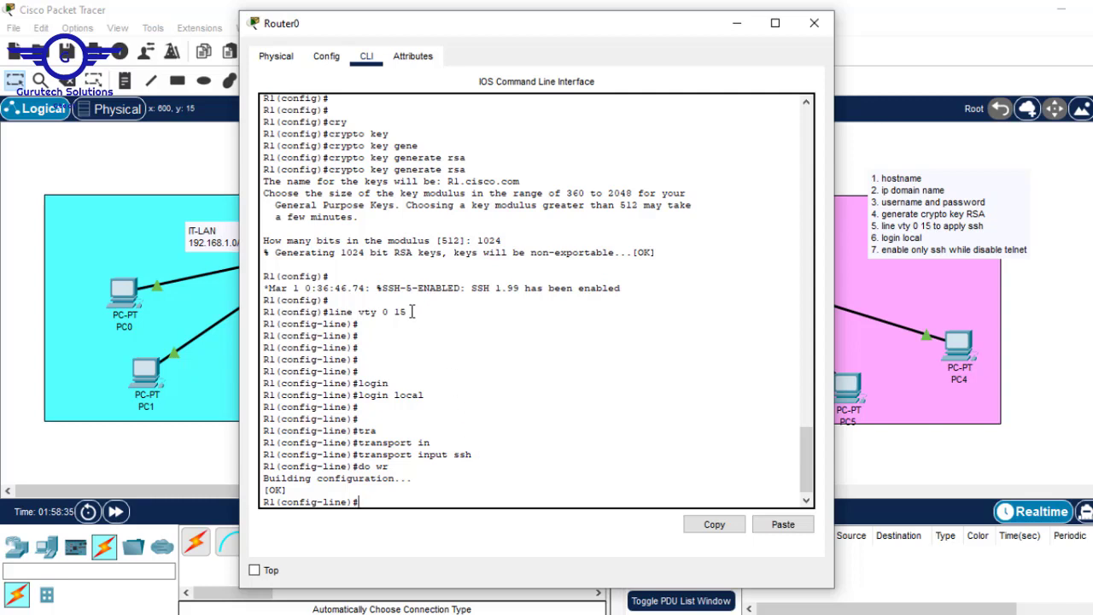
drag(407, 311, 331, 313)
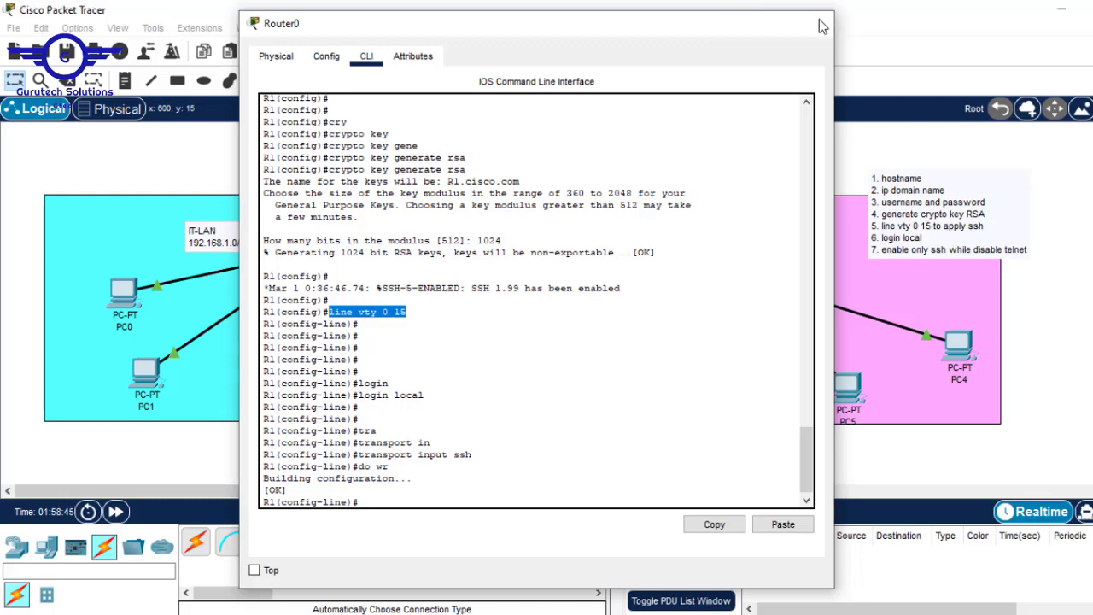
click(818, 24)
double_click(376, 179)
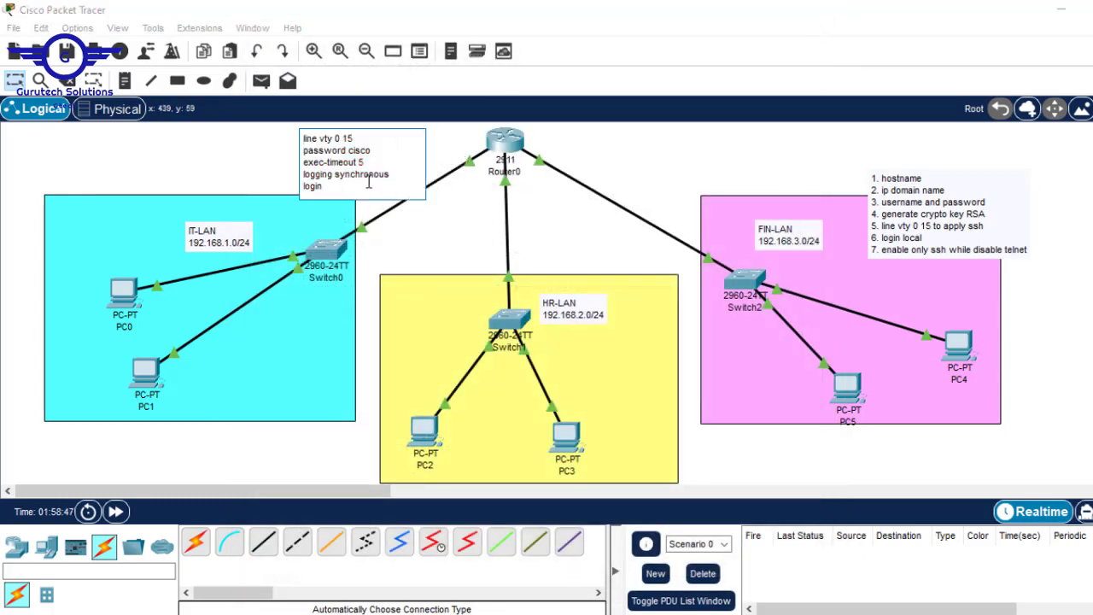
Add 'cmd- telnet 192.168.1.1' to the vty note and move the SSH steps note beside Router0
key(Return)
key(Return)
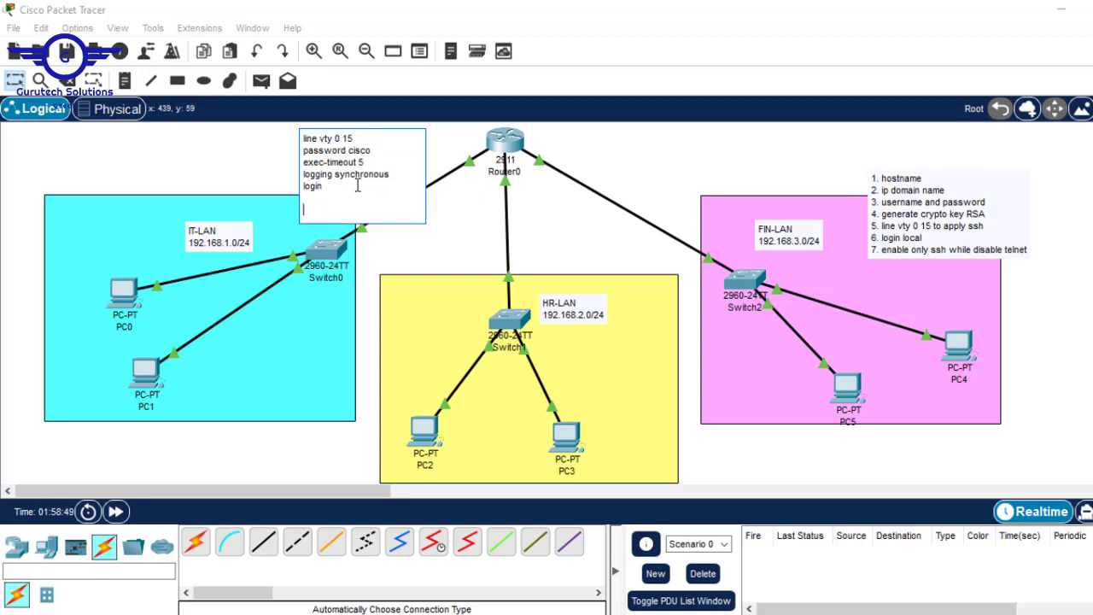
text(cmd- telnet 192.168.1.1)
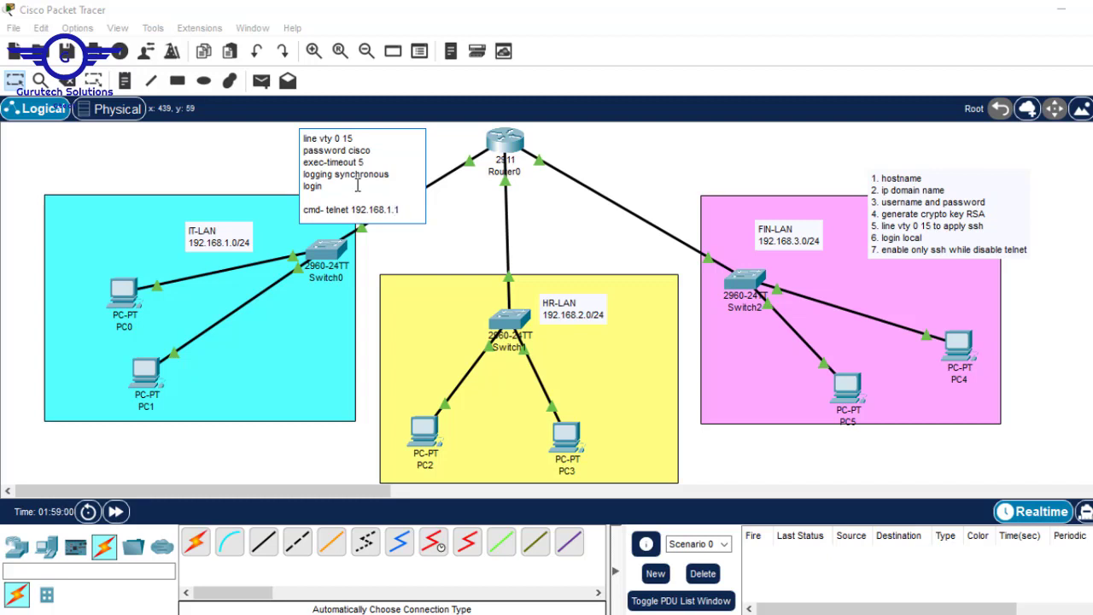
click(641, 179)
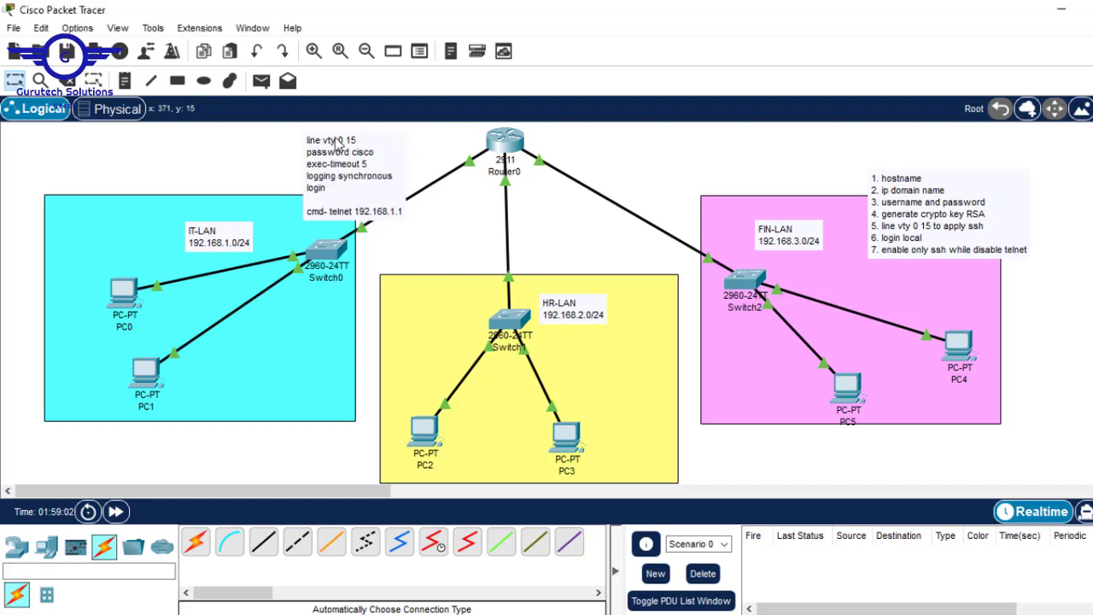
drag(956, 205, 673, 157)
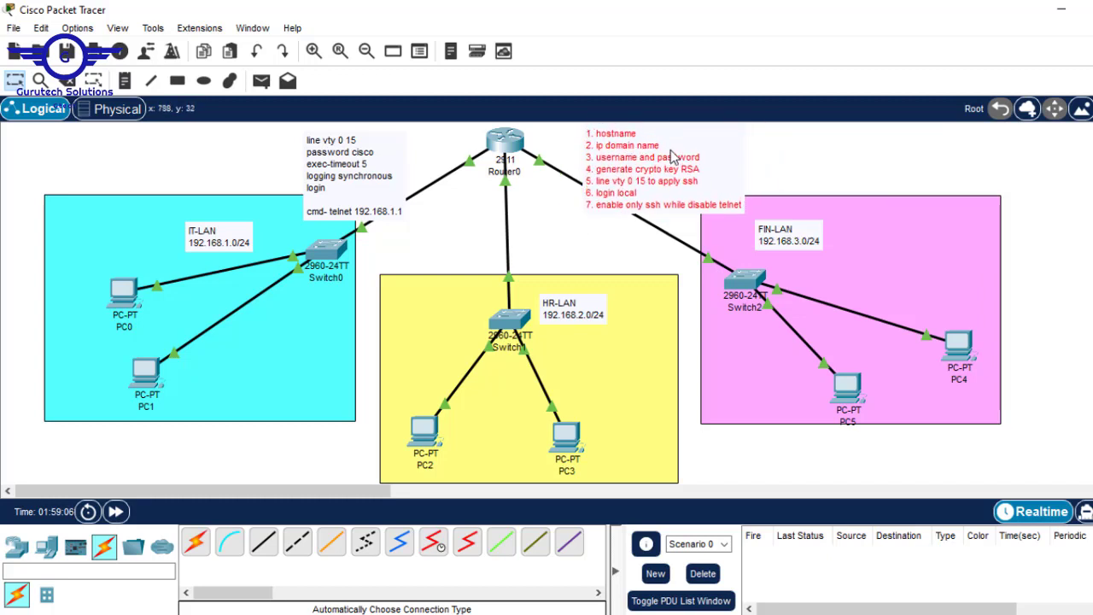
Add a 'cmd- ssh -l' line for the local user at 192.168.1.1 to the SSH steps note
double_click(714, 207)
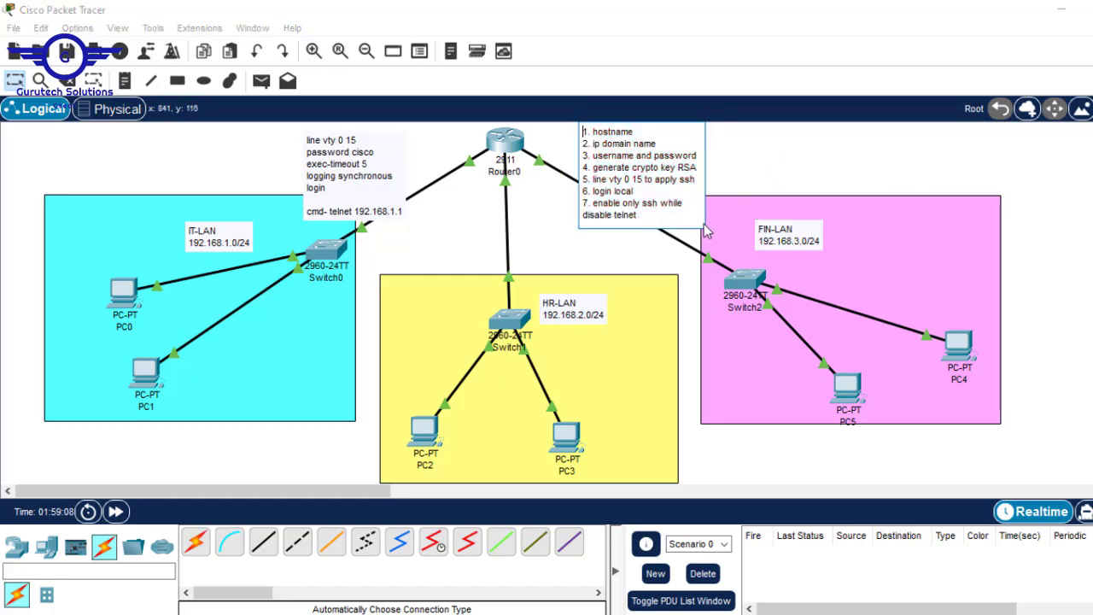
click(667, 221)
key(Return)
key(Return)
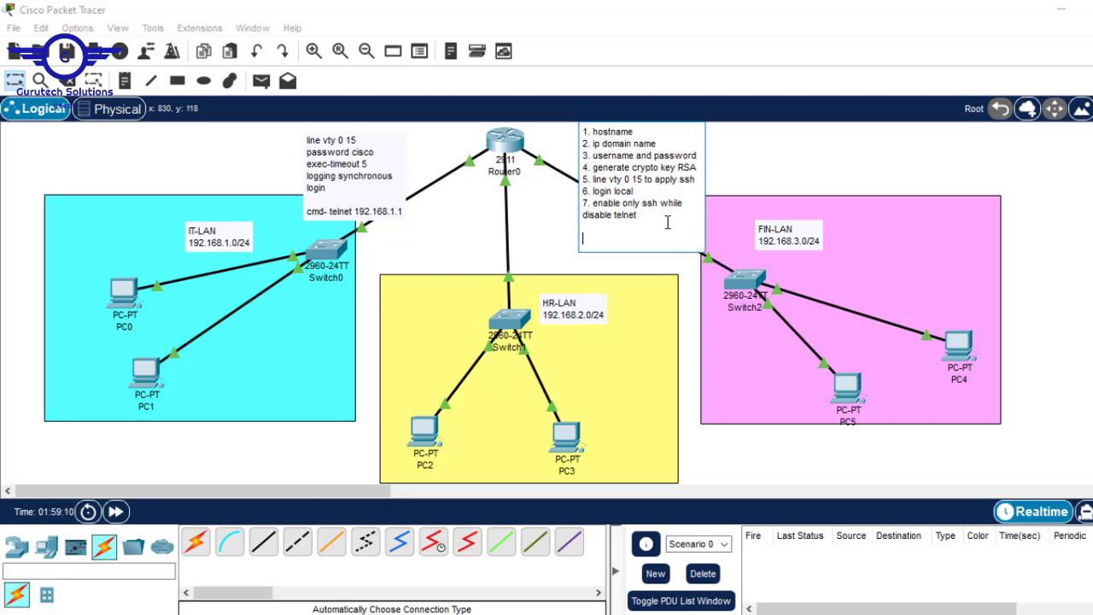
text(cmd-)
text(ssh -l)
text(cis)
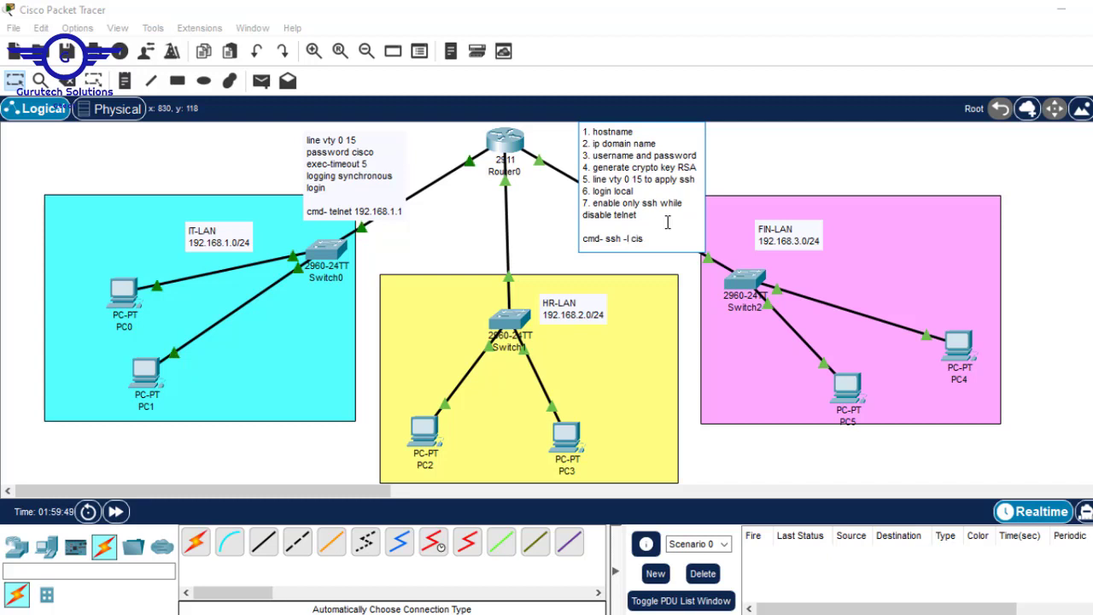
text(co)
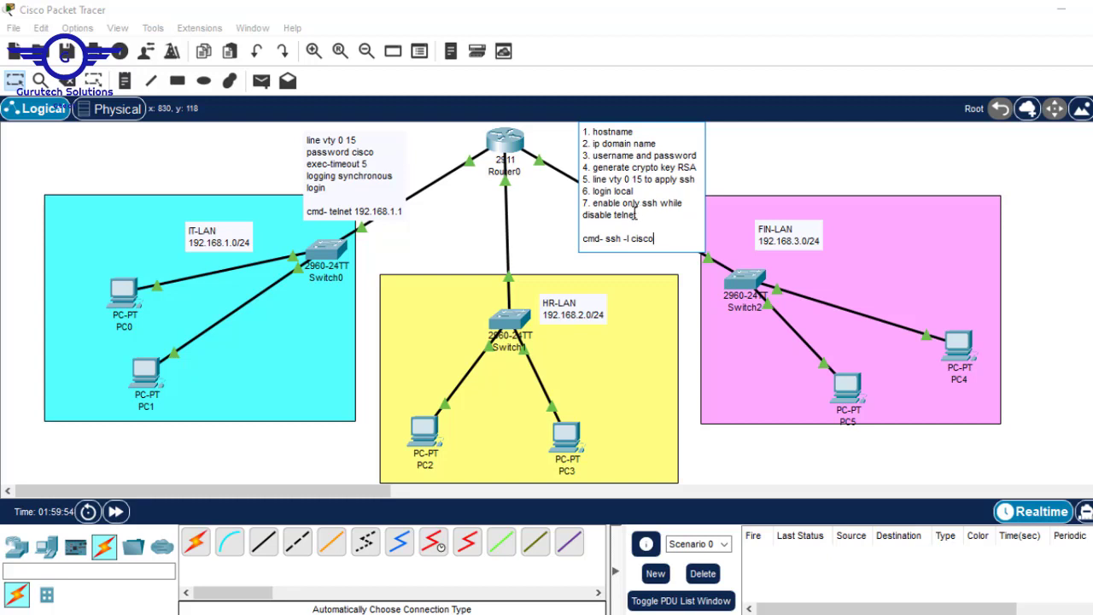
text(192.168.1.1)
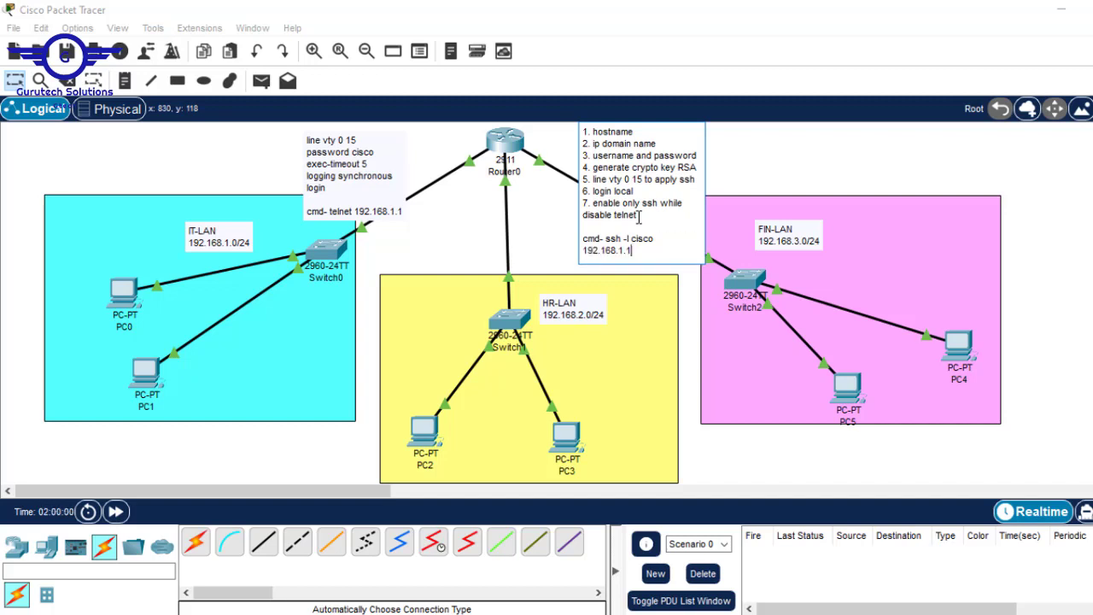
drag(632, 250, 605, 239)
key(ctrl+c)
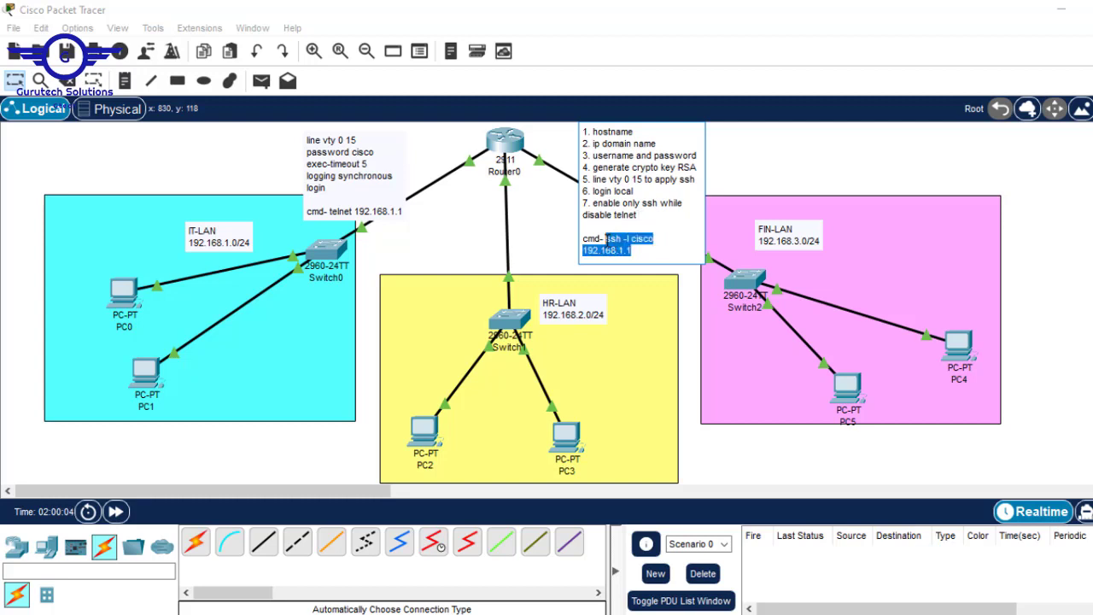
click(858, 390)
click(858, 390)
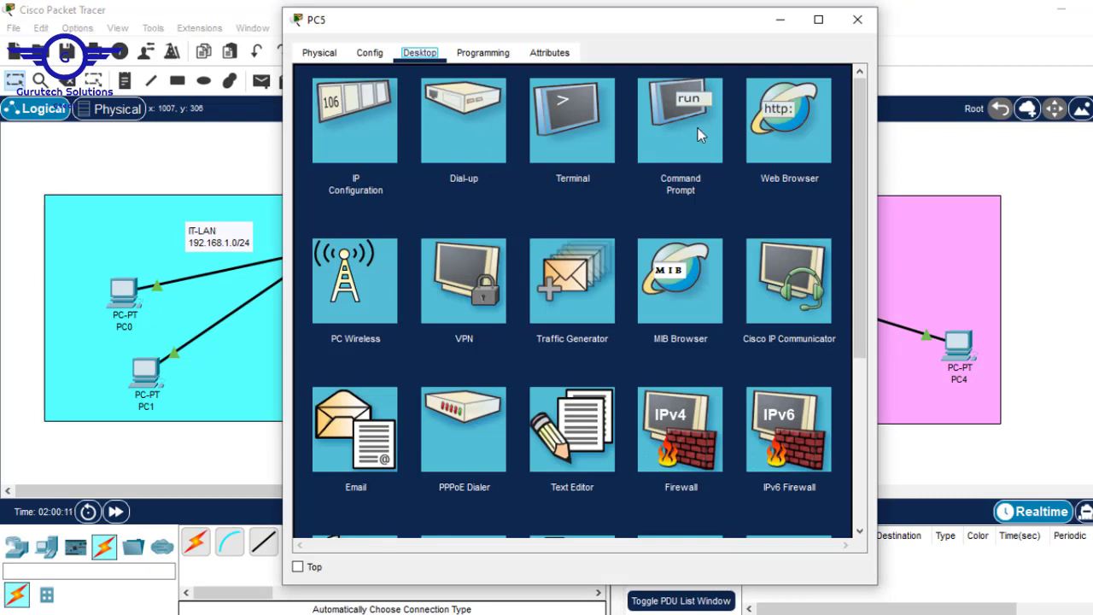
From PC5's command prompt, paste and run the ssh command to R1 at 192.168.1.1
click(697, 128)
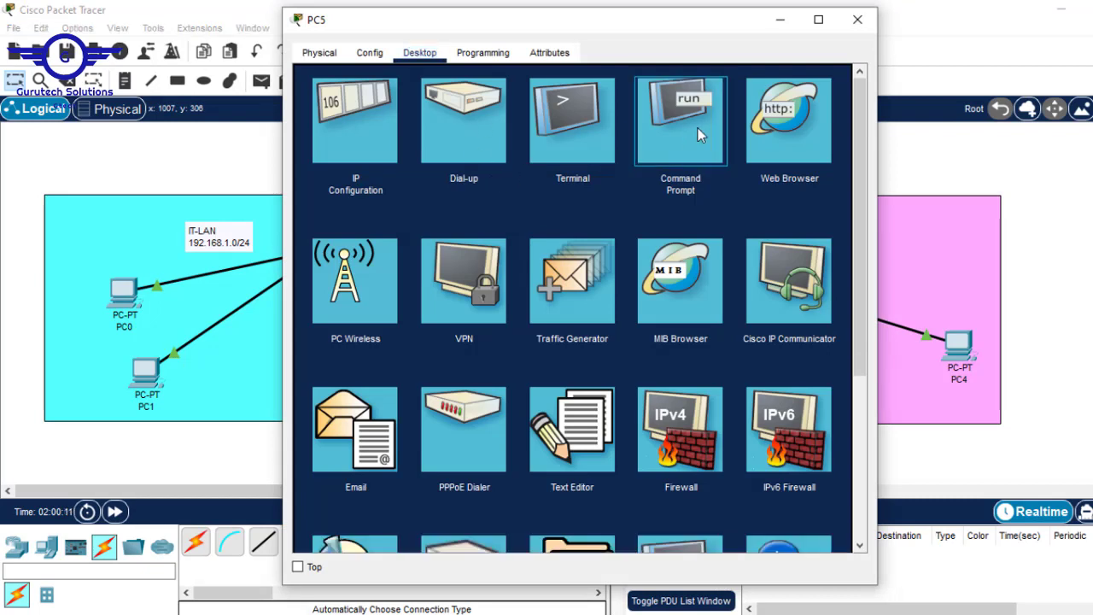
key(Return)
key(Return)
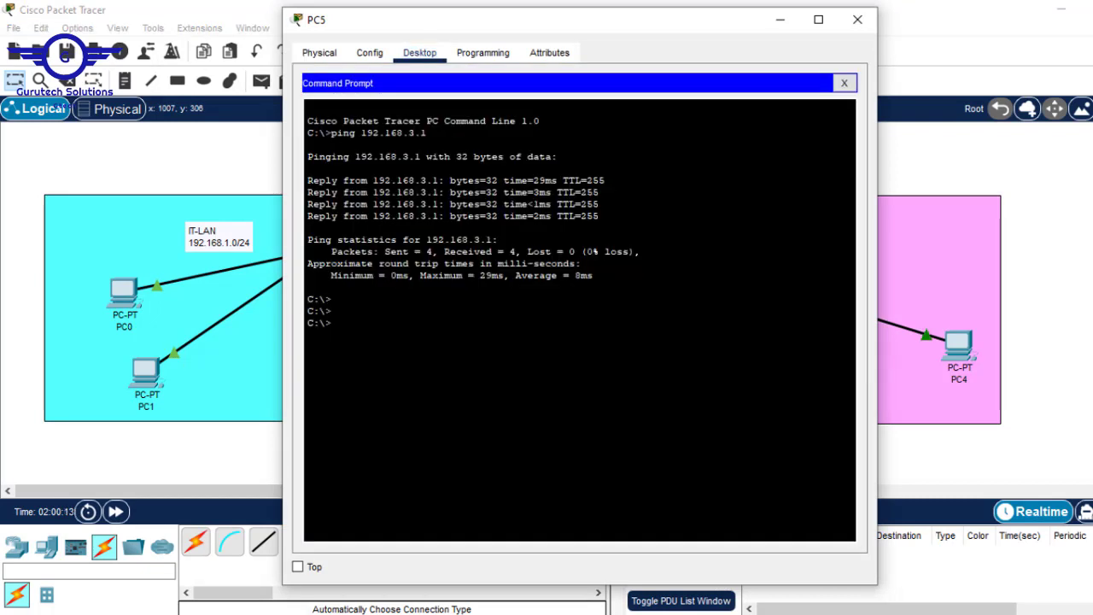
right_click(463, 298)
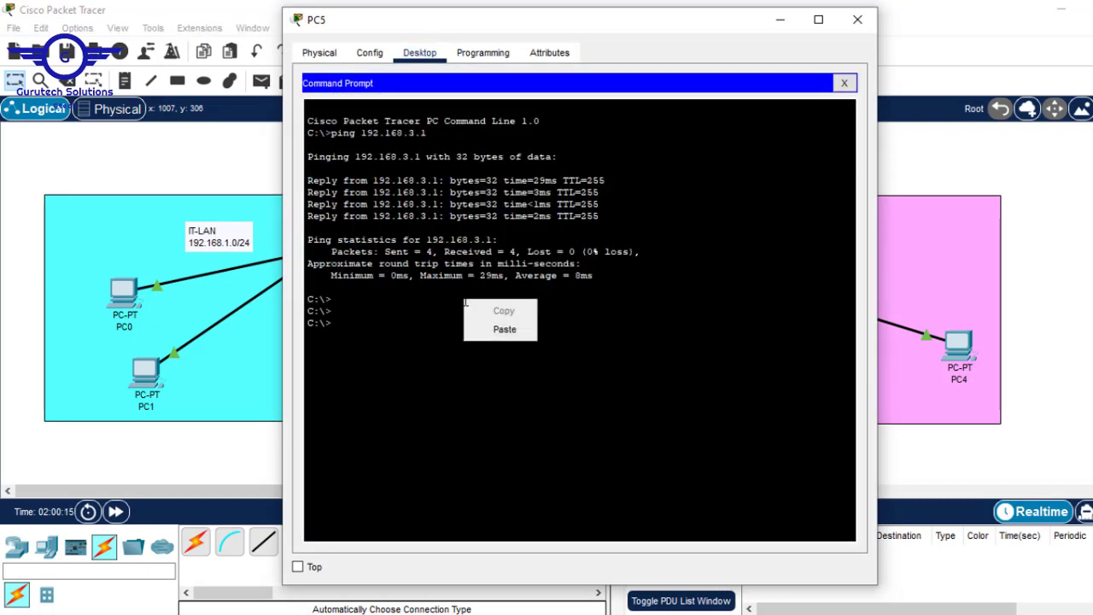
click(512, 331)
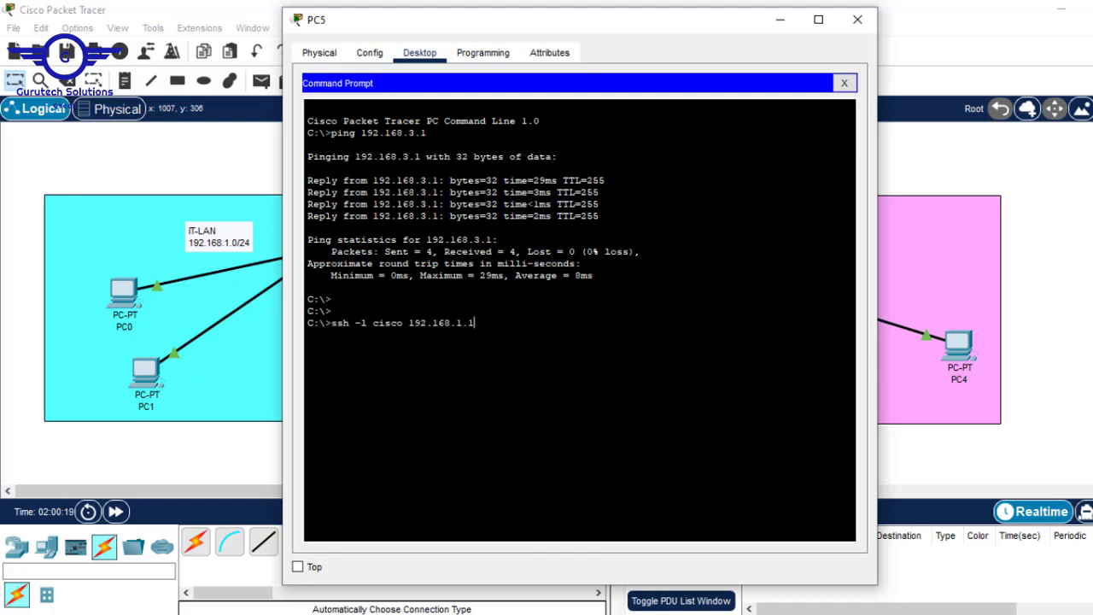
drag(403, 322, 372, 323)
drag(476, 324, 409, 322)
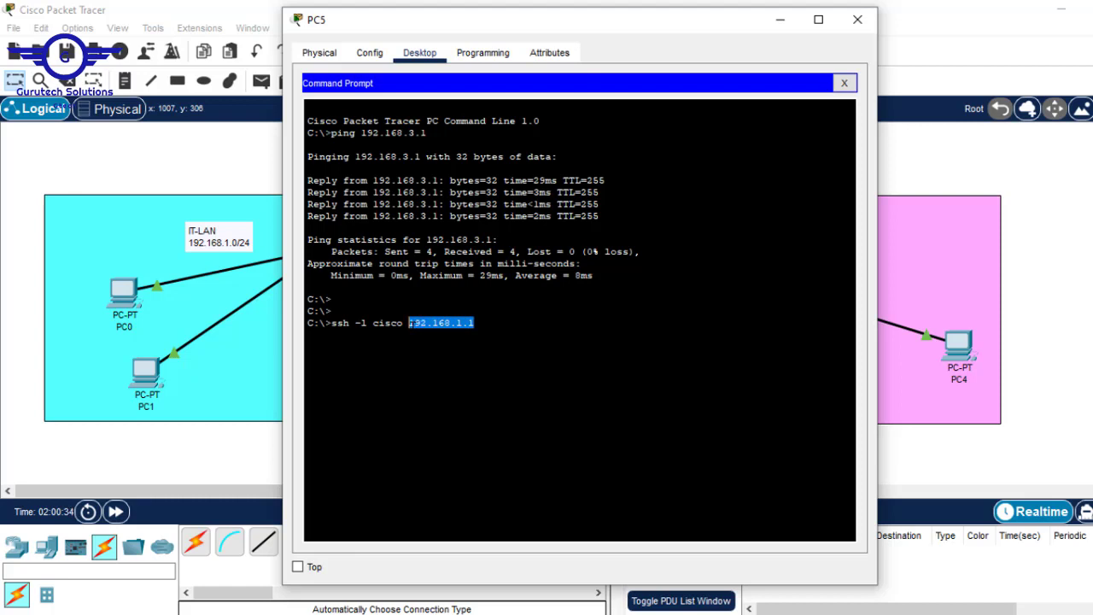
key(Return)
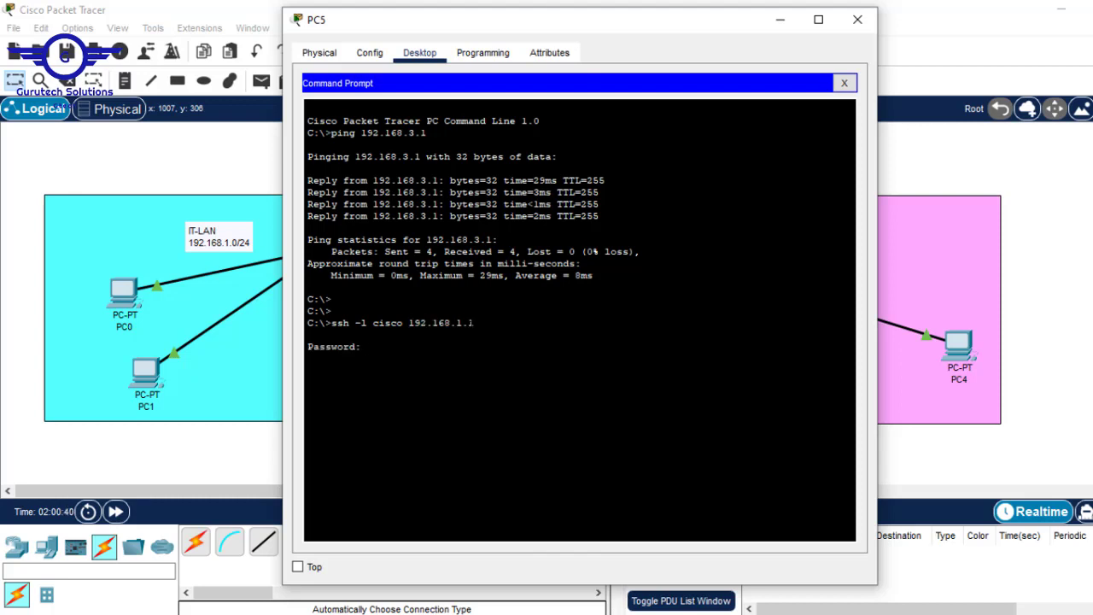
Log in with the SSH password, reach R1# via en and its password, then close PC5's window
key(Return)
text(en)
key(Return)
key(Return)
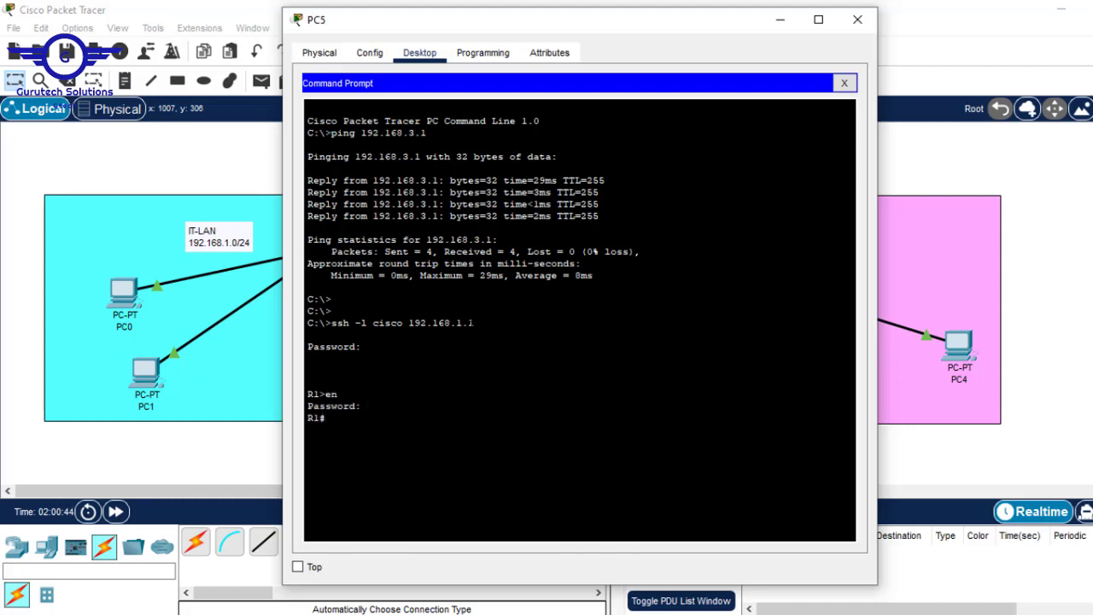
key(Return)
key(Return)
key(Return)
click(1058, 152)
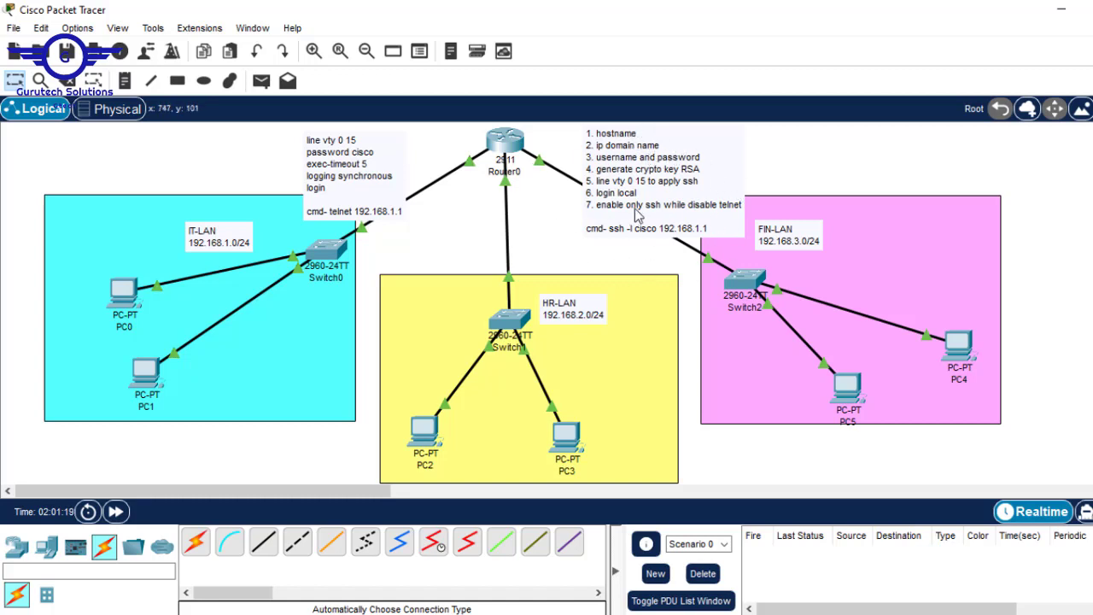
Extend step 1 of the SSH note to read '1. hostname + enable password'
double_click(636, 136)
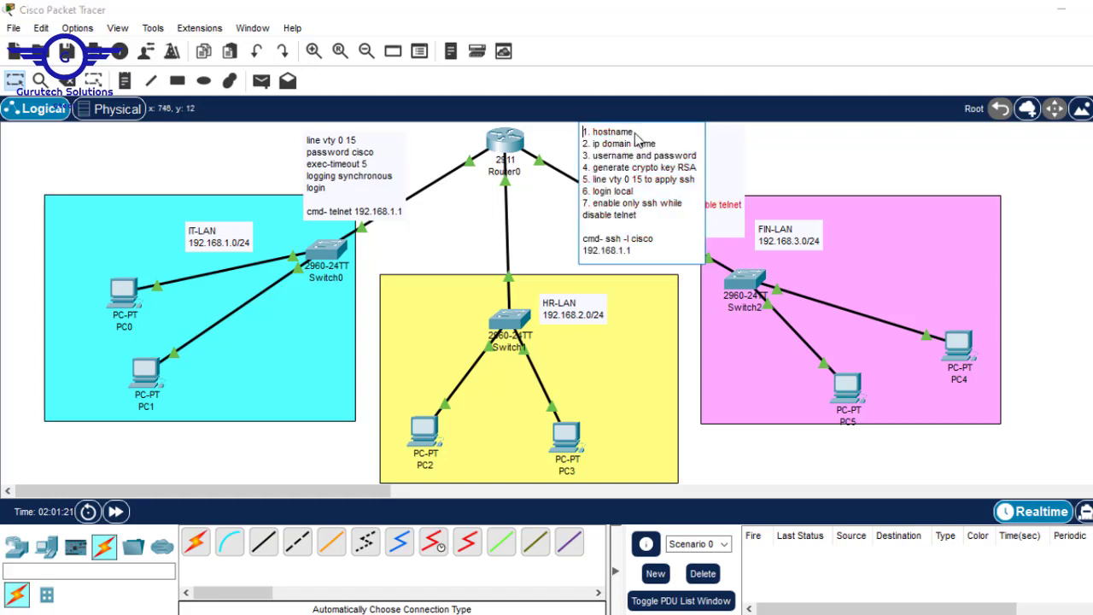
click(636, 132)
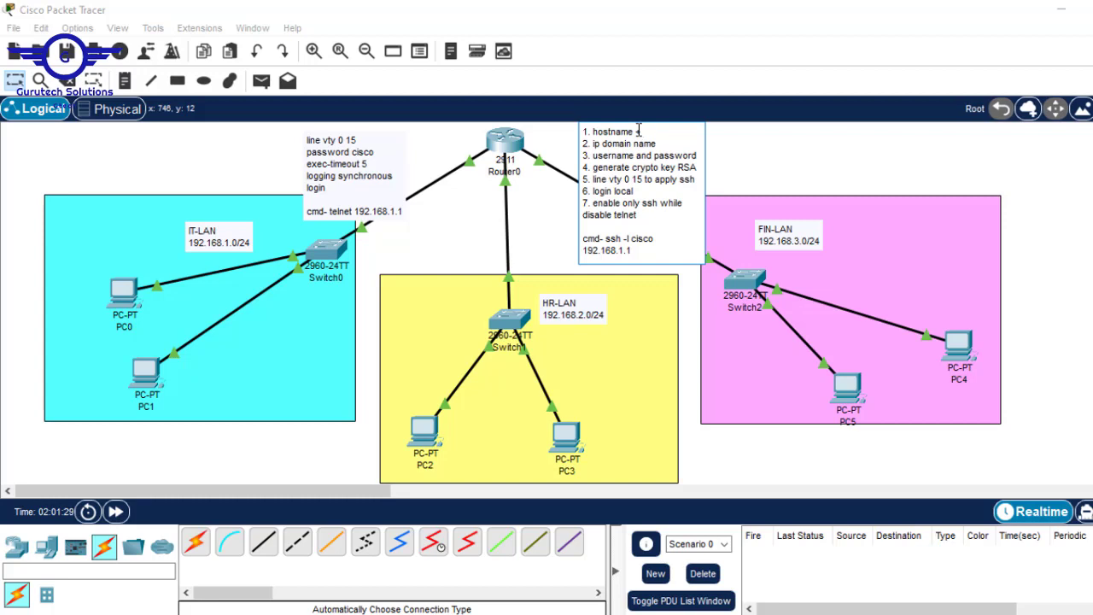
text(enabl)
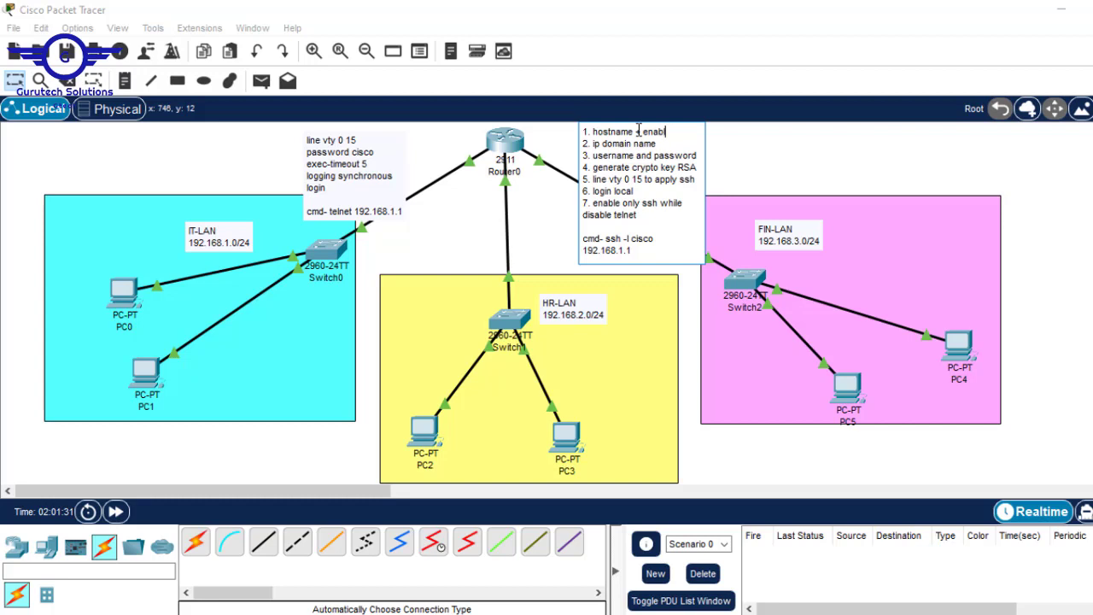
text(e passw)
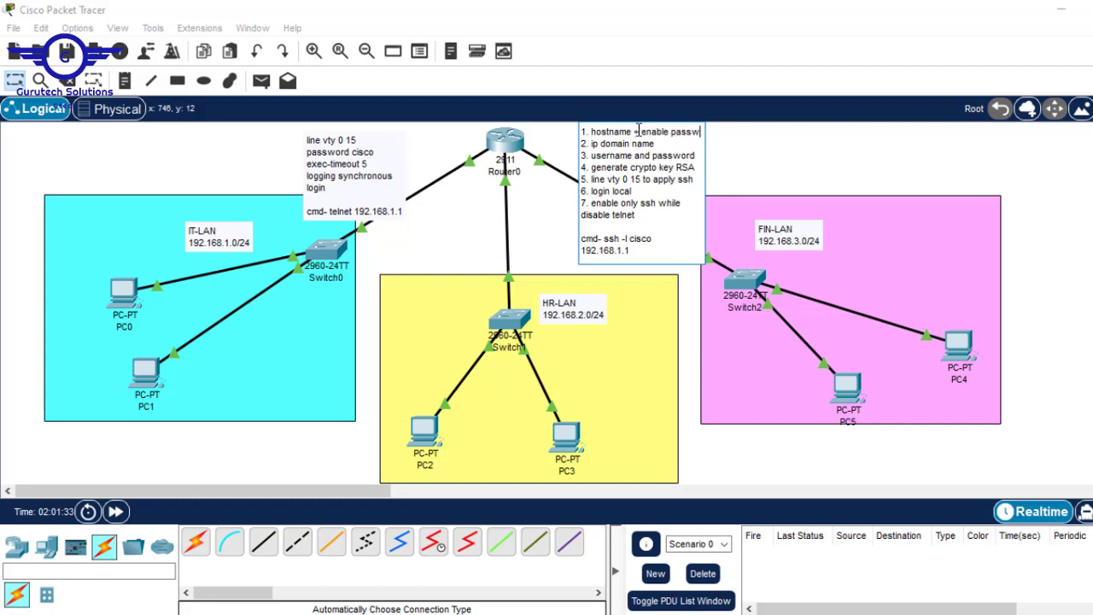
text(ord)
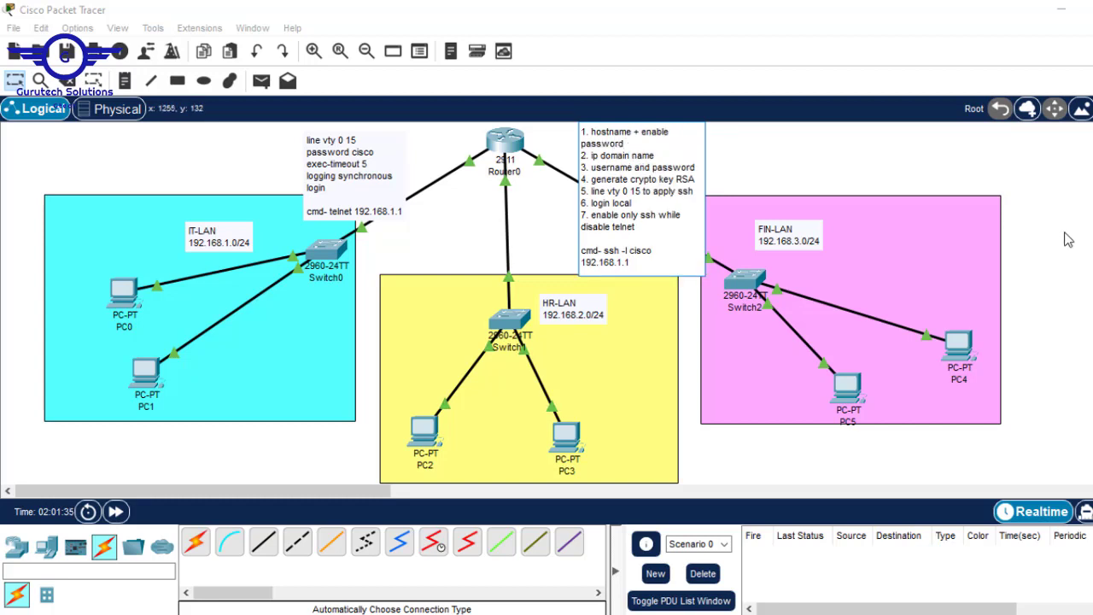
click(1067, 239)
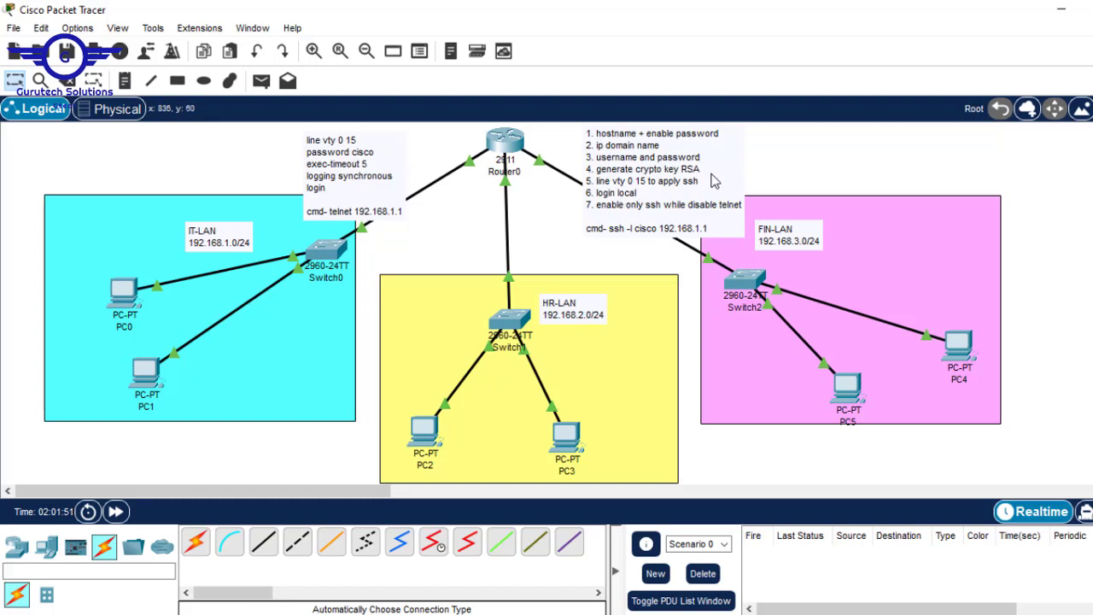
Rewrite step 7 as 'tranport input ssh (enable only ssh while disable telnet)'
double_click(599, 213)
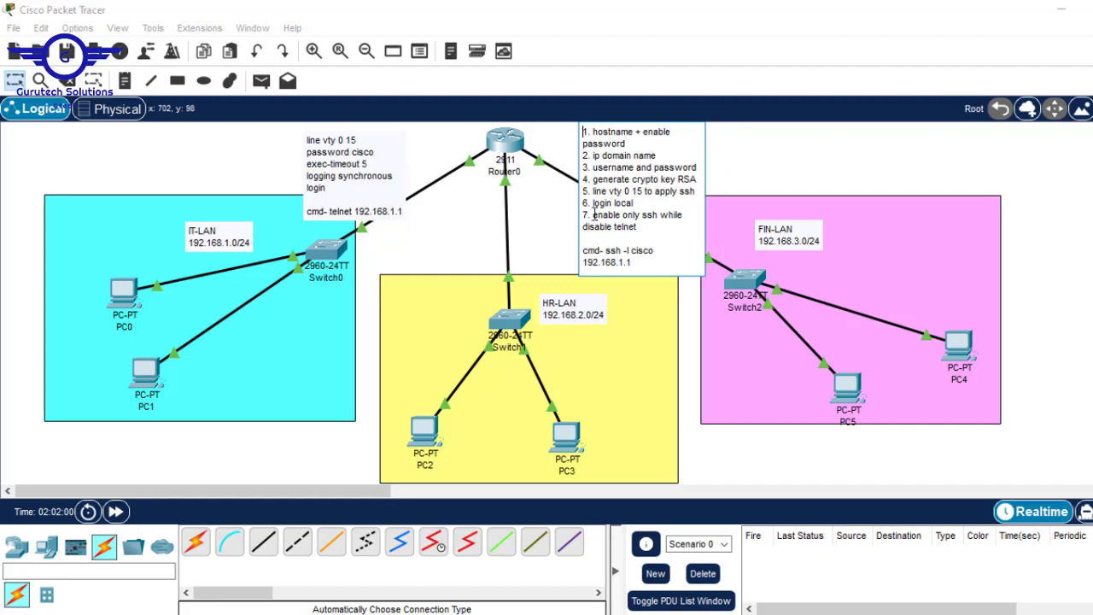
text(t)
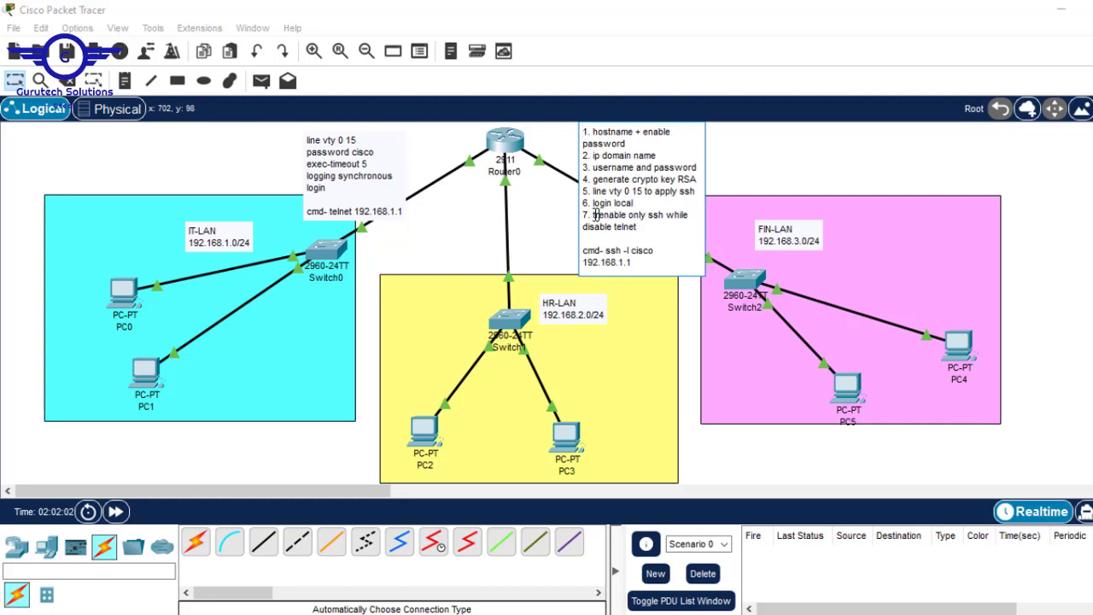
text(ranport )
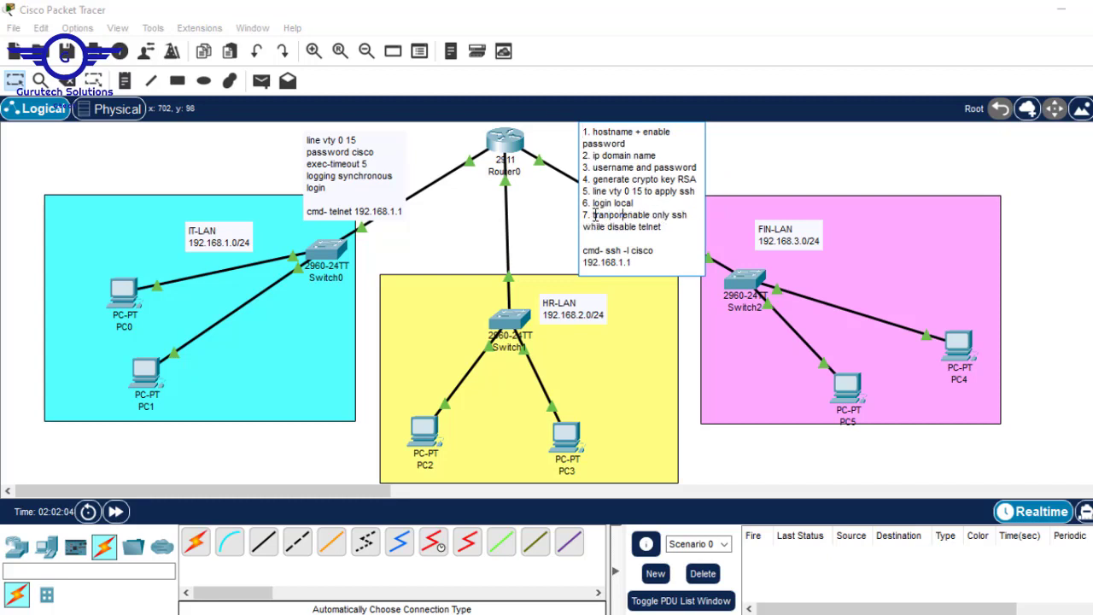
text(input )
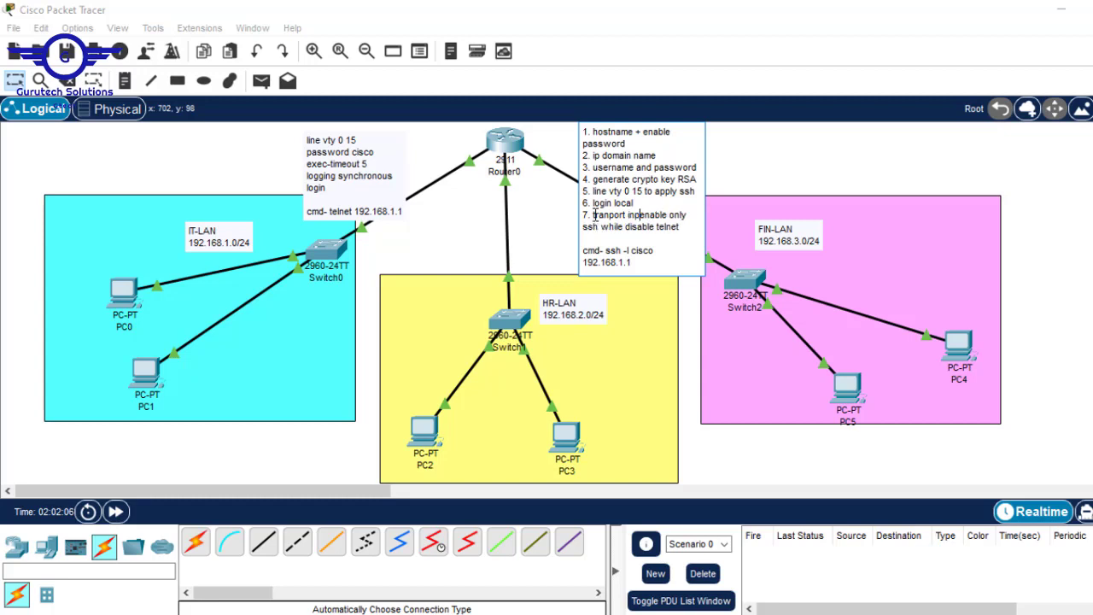
text(ssh )
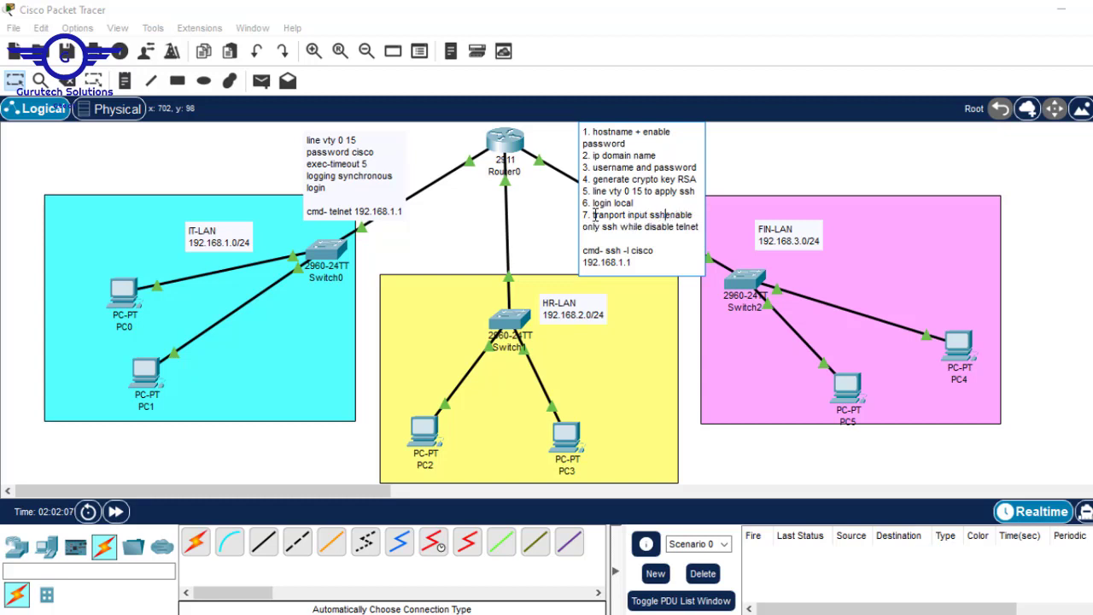
text(()
click(700, 227)
text())
click(700, 229)
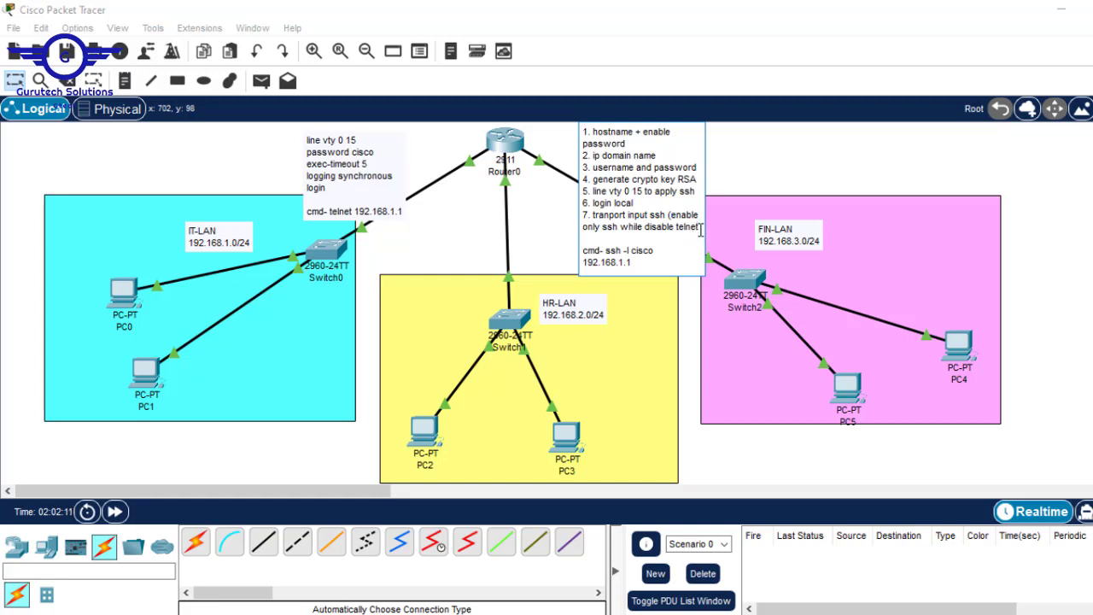
text())
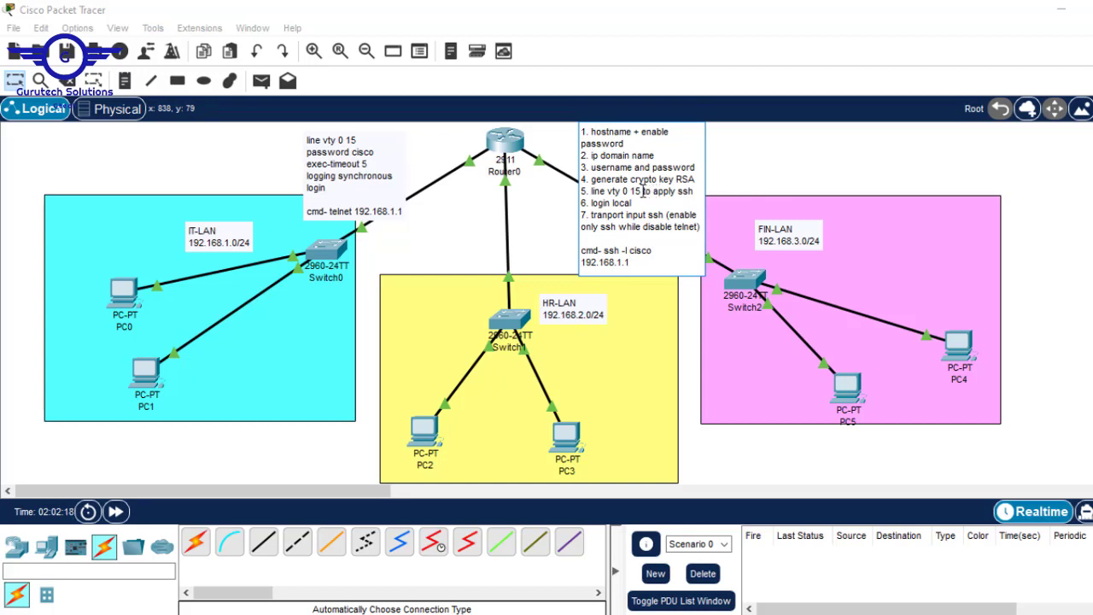
Move the '--to apply ssh to vty--' text onto its own indented line under 'line vty 0 15'
click(642, 191)
key(Return)
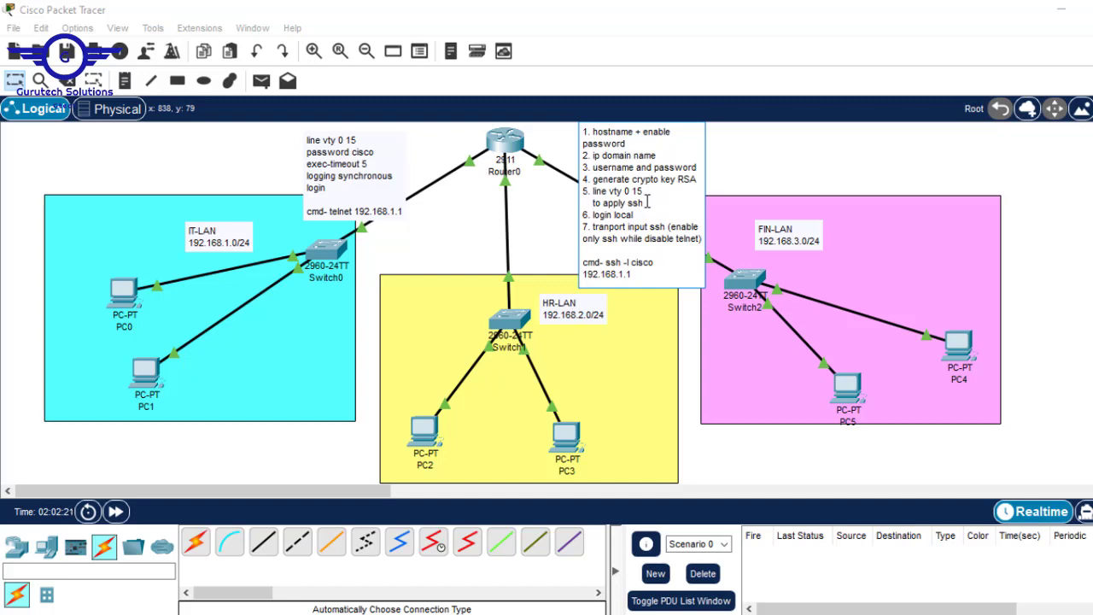
text(--)
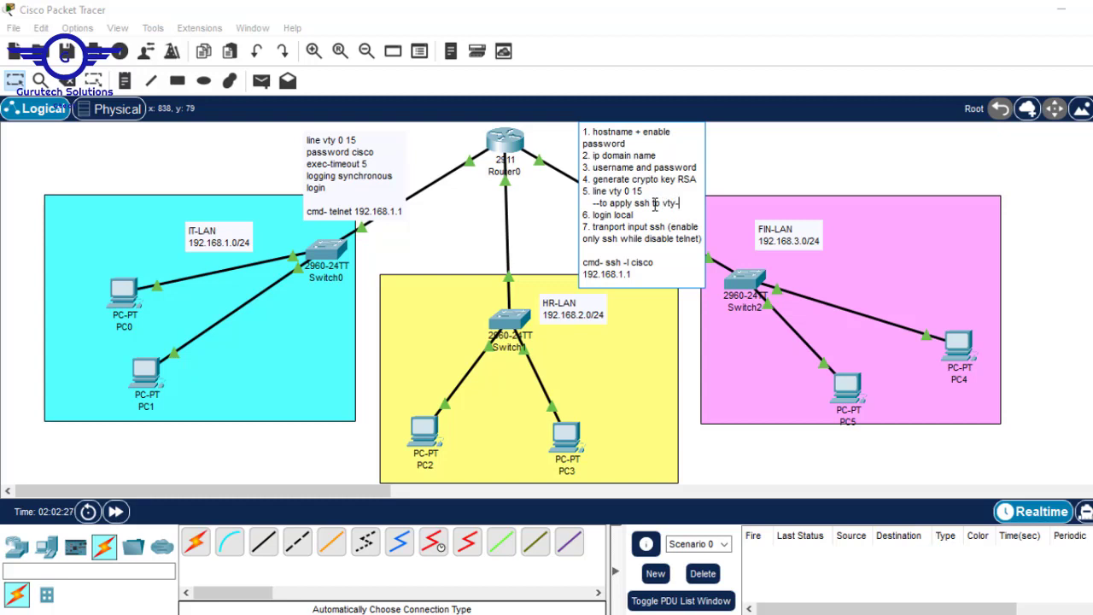
click(1080, 216)
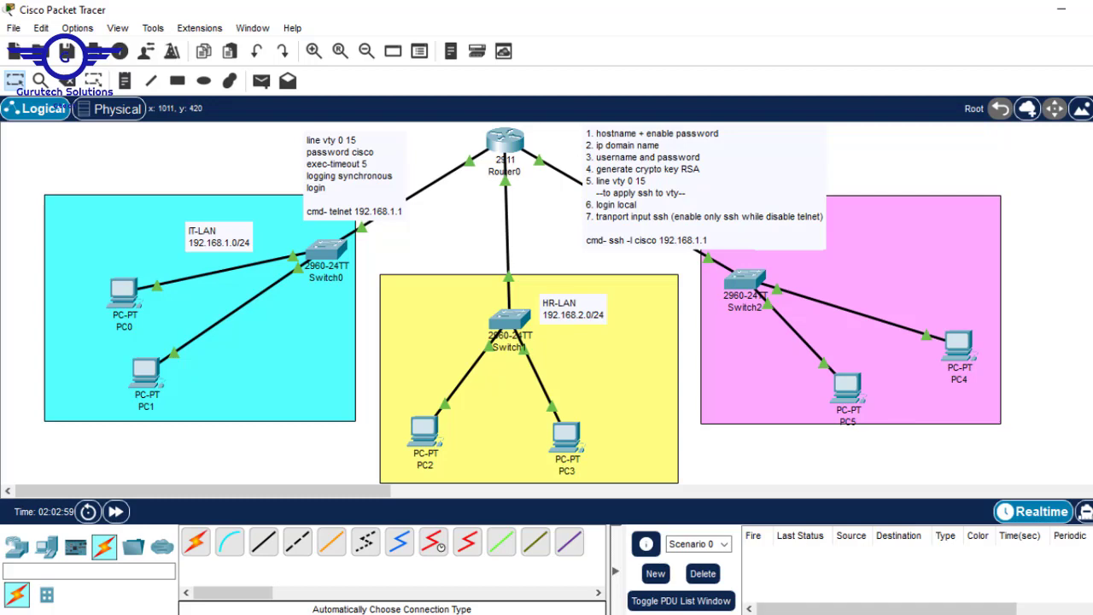
click(817, 589)
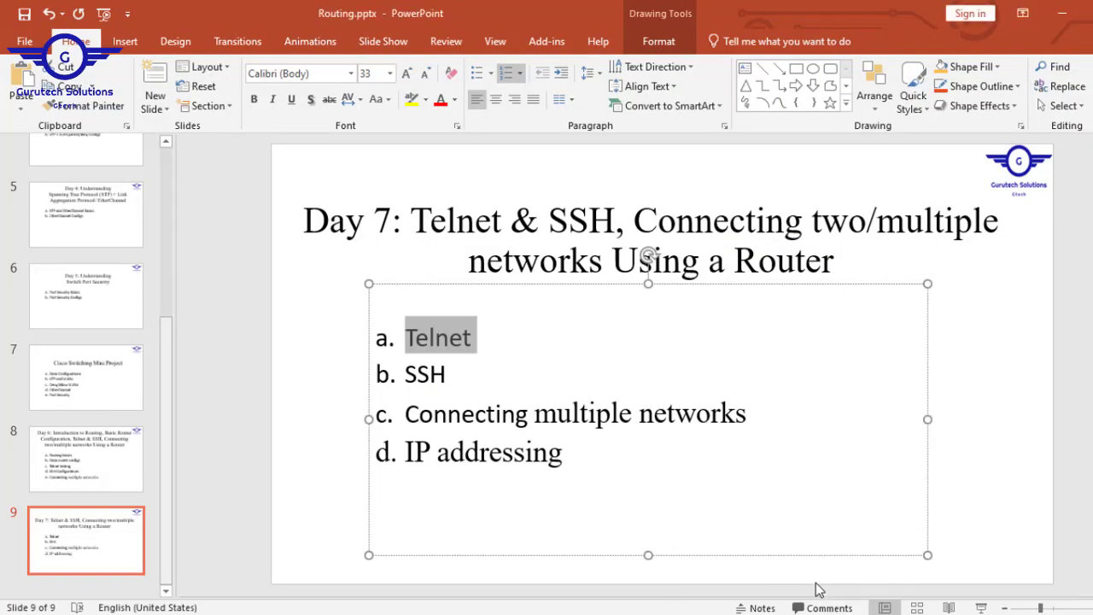
click(1018, 335)
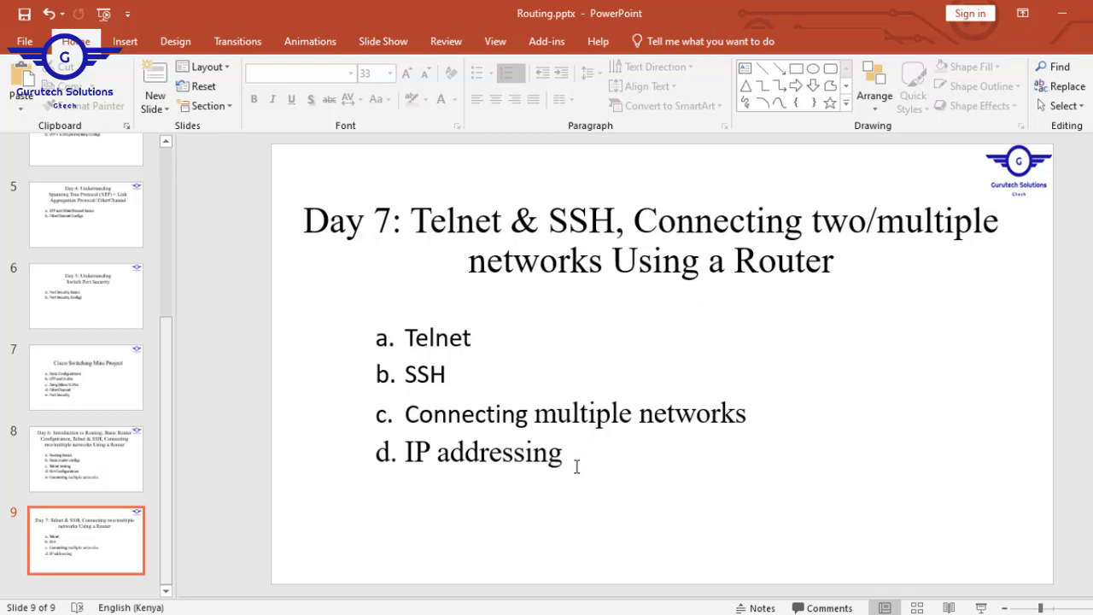
drag(576, 467, 381, 340)
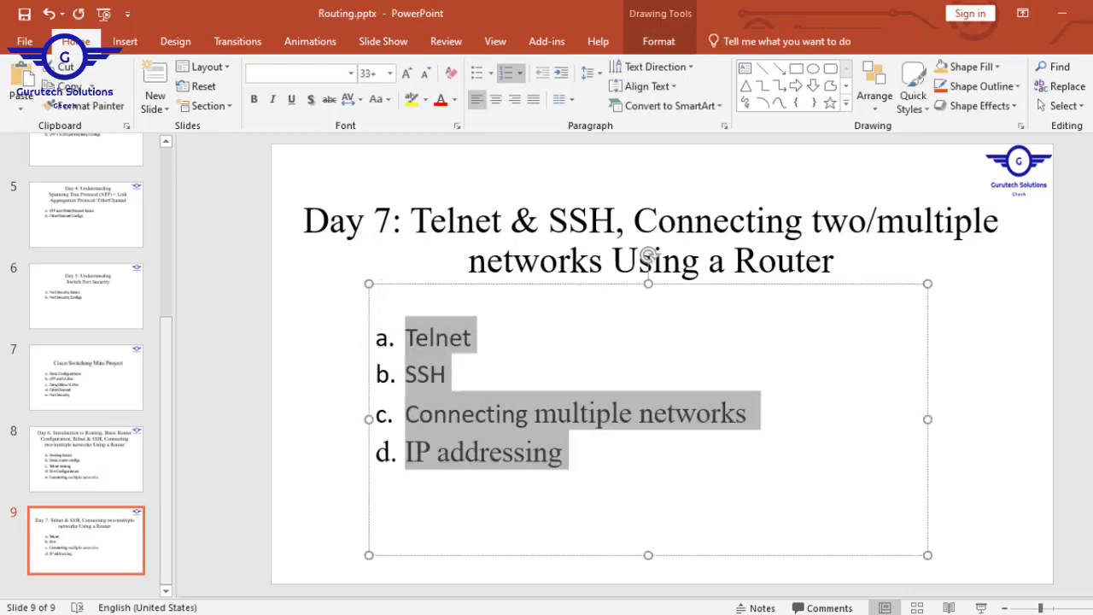
click(1067, 17)
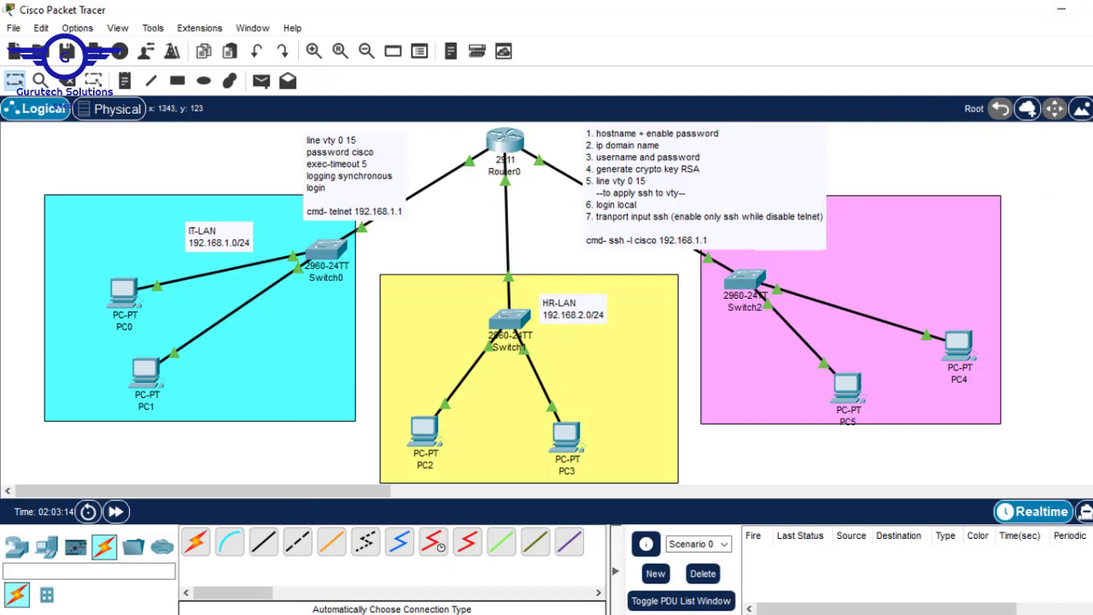